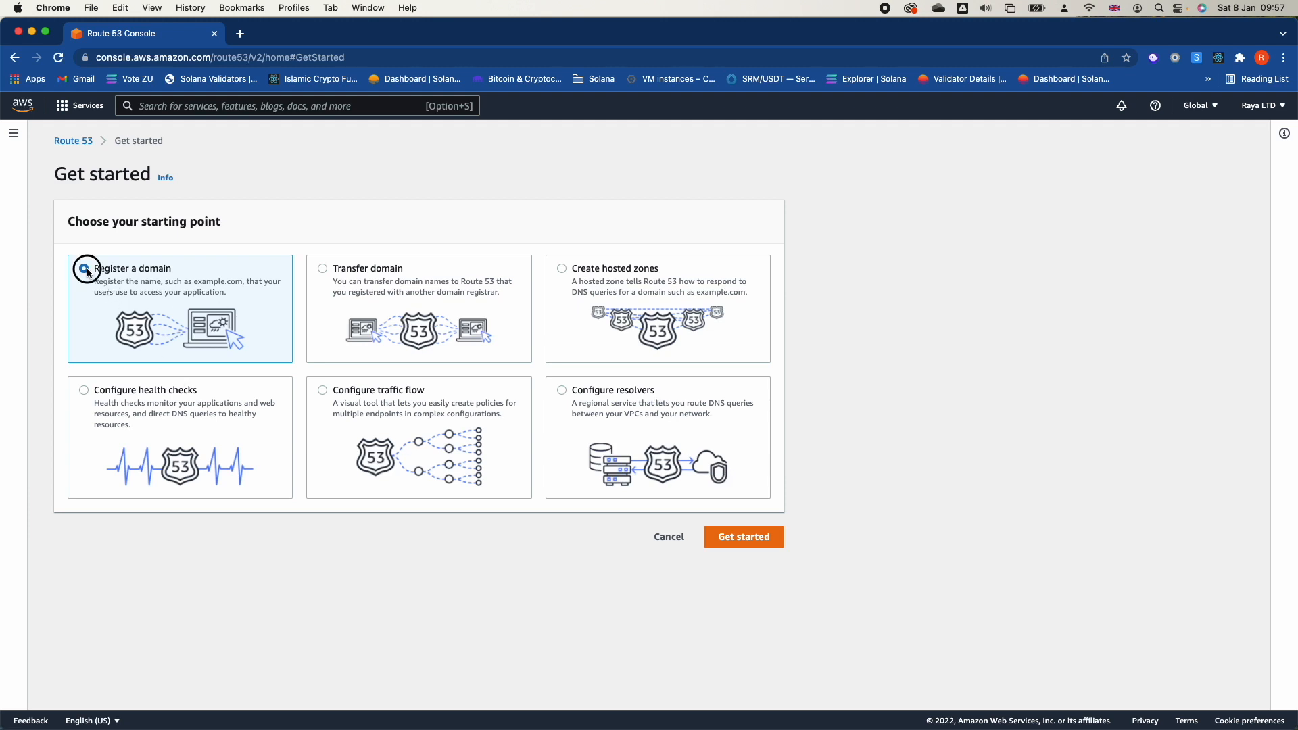
# Start registering a domain and choose the .academy extension for the domain search
pyautogui.click(743, 536)
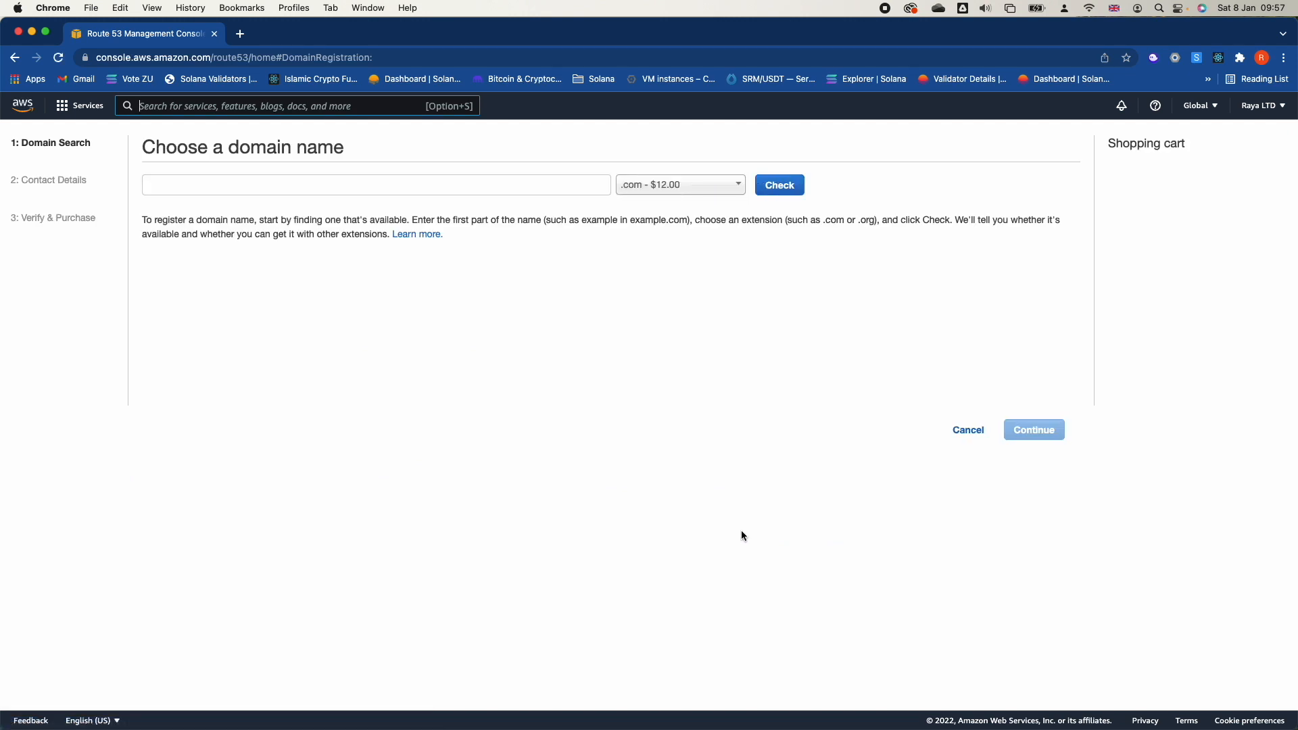
pyautogui.click(638, 180)
pyautogui.scroll(-3, 706, 322)
pyautogui.scroll(-3, 704, 325)
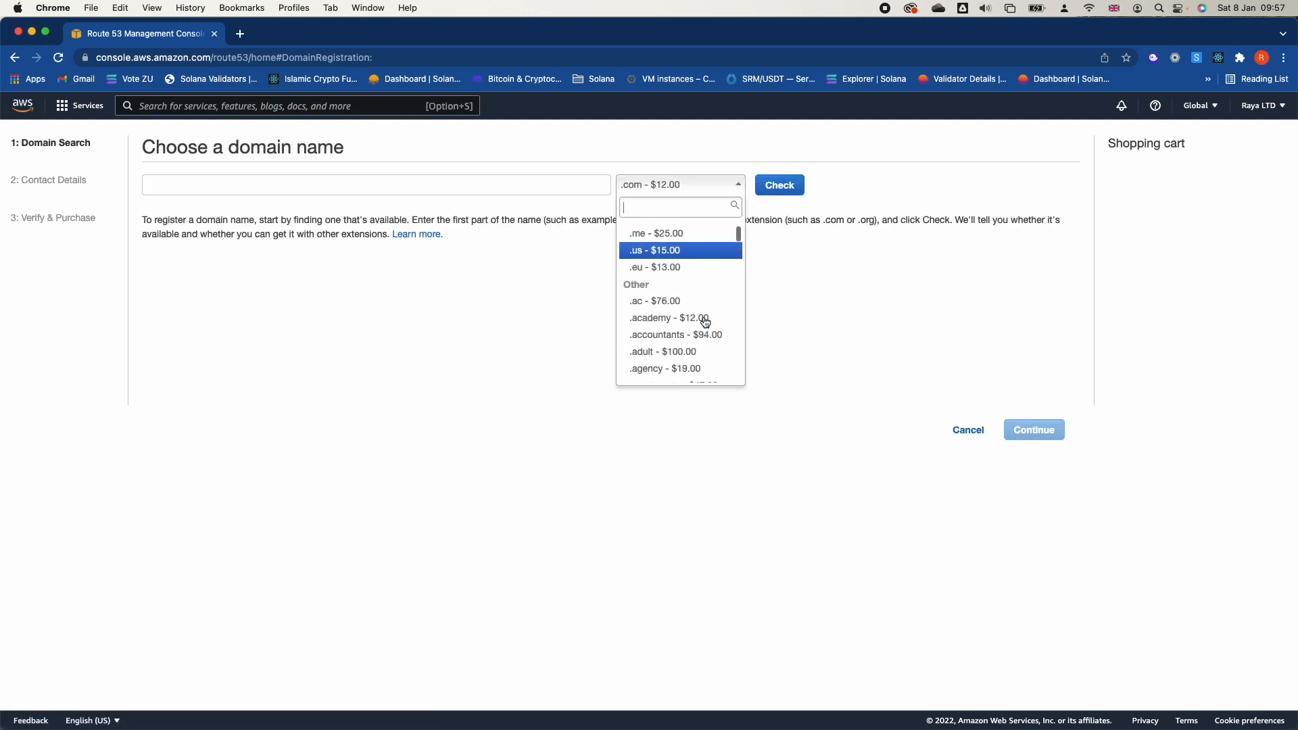
pyautogui.scroll(3, 700, 291)
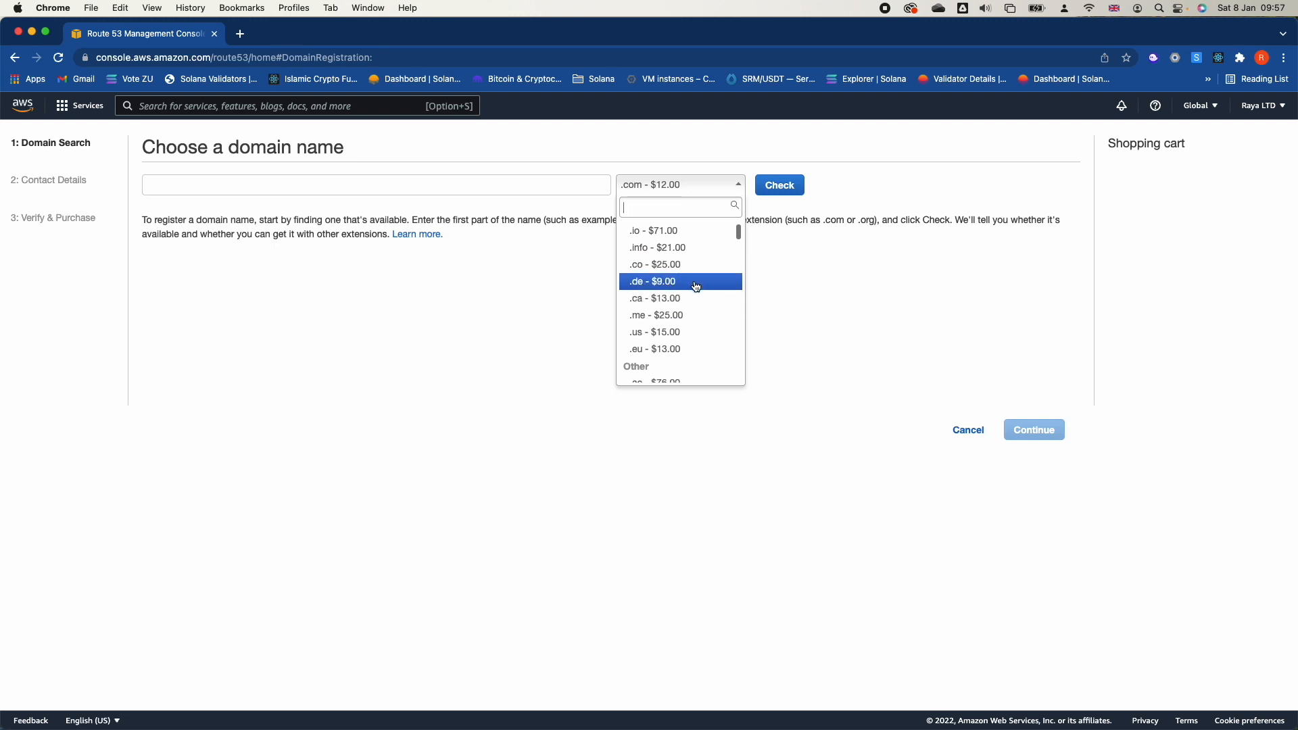
pyautogui.scroll(-5, 697, 286)
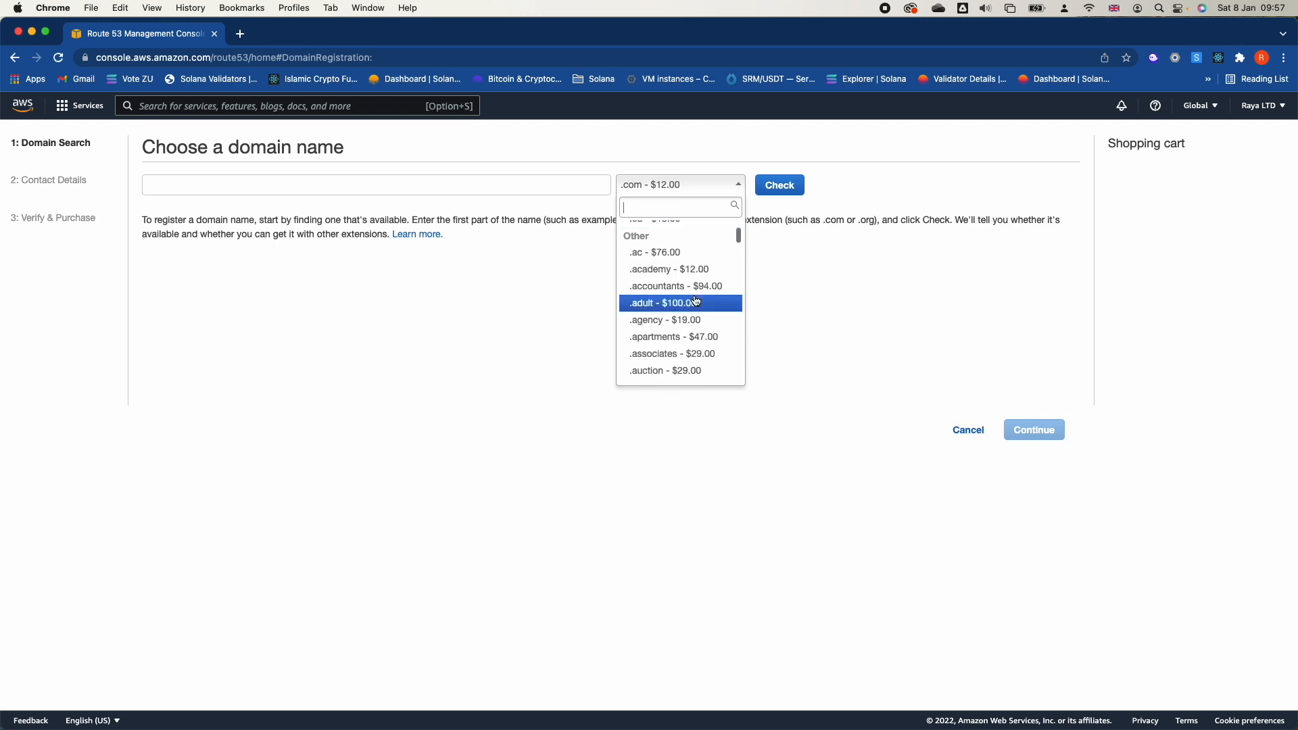
pyautogui.scroll(2, 697, 298)
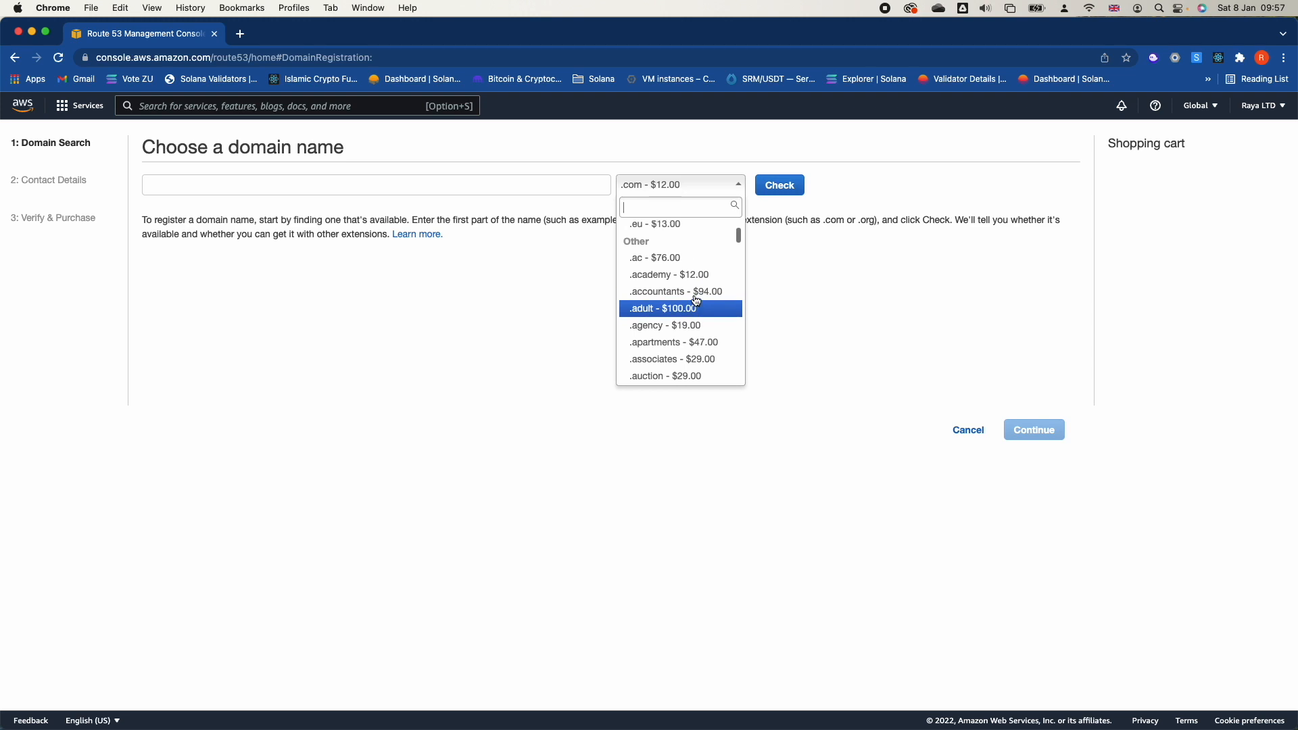
pyautogui.click(688, 274)
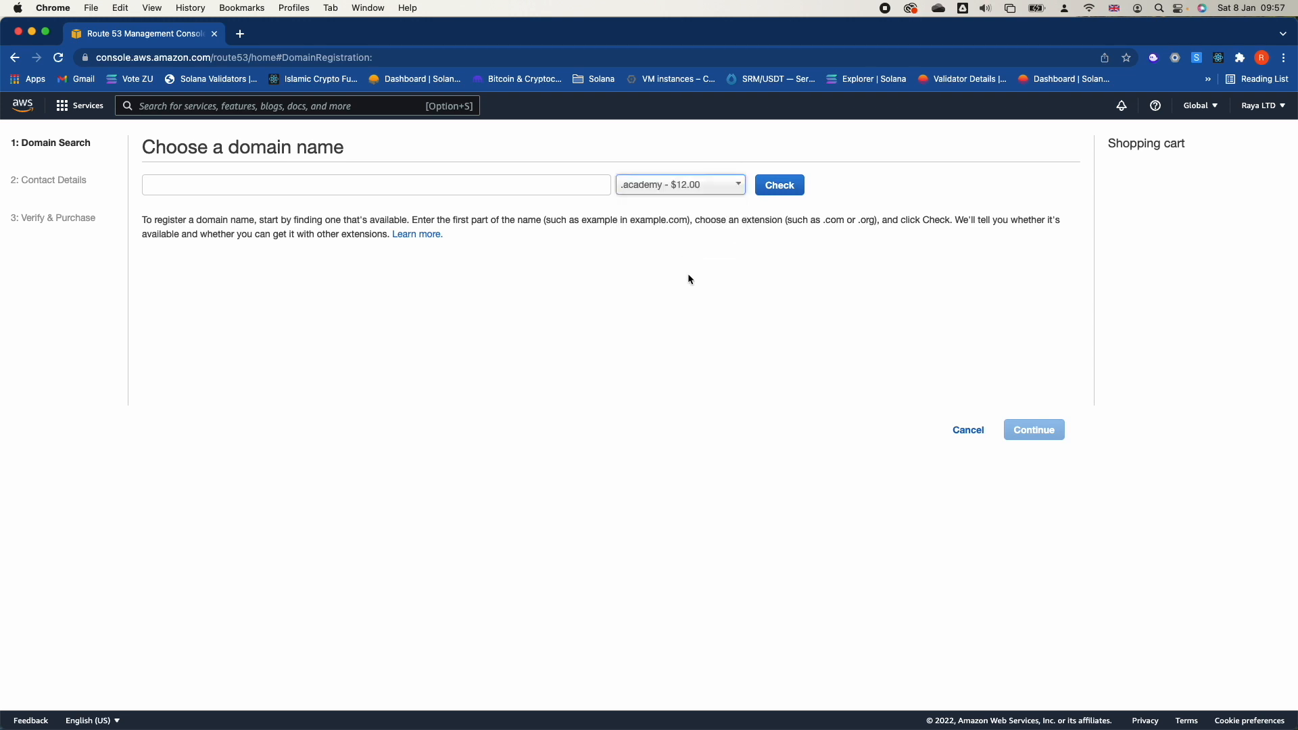
# Check the availability of the domain name awstraining with the .academy extension
pyautogui.click(249, 186)
pyautogui.write('awstra')
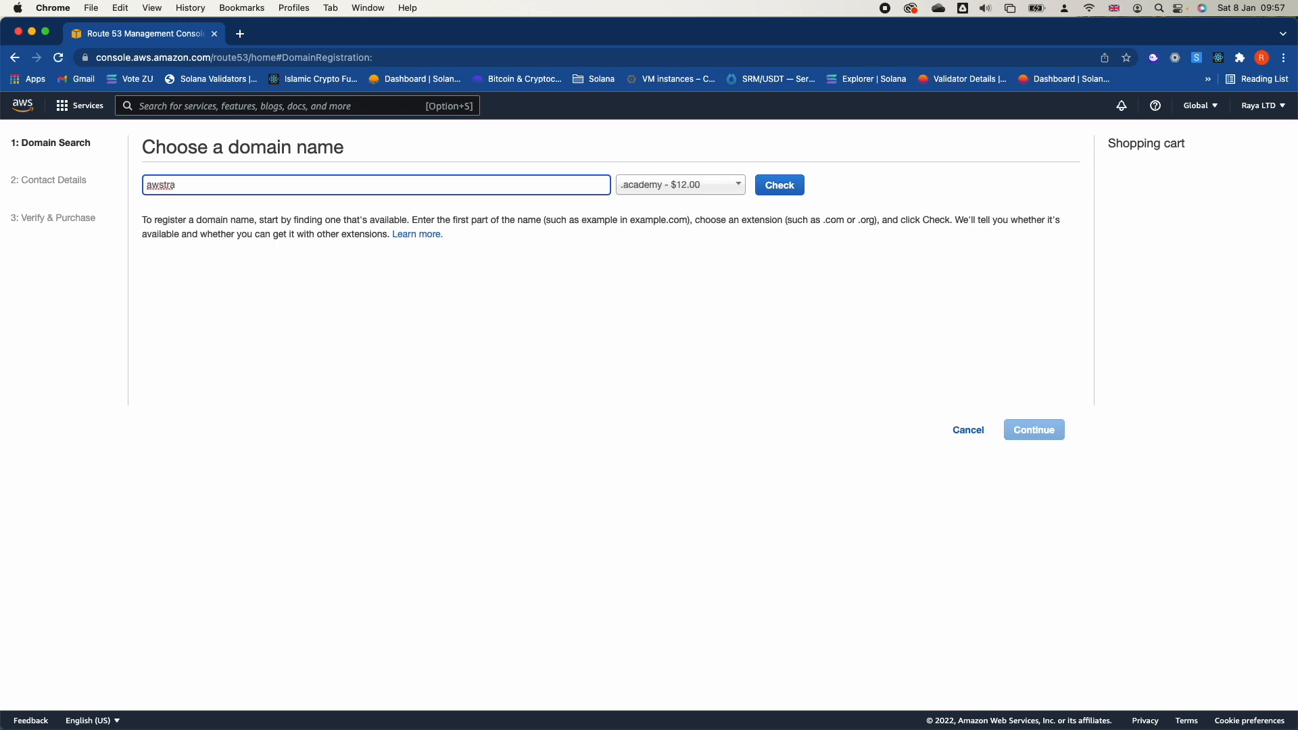
pyautogui.write('lning')
pyautogui.press('Return')
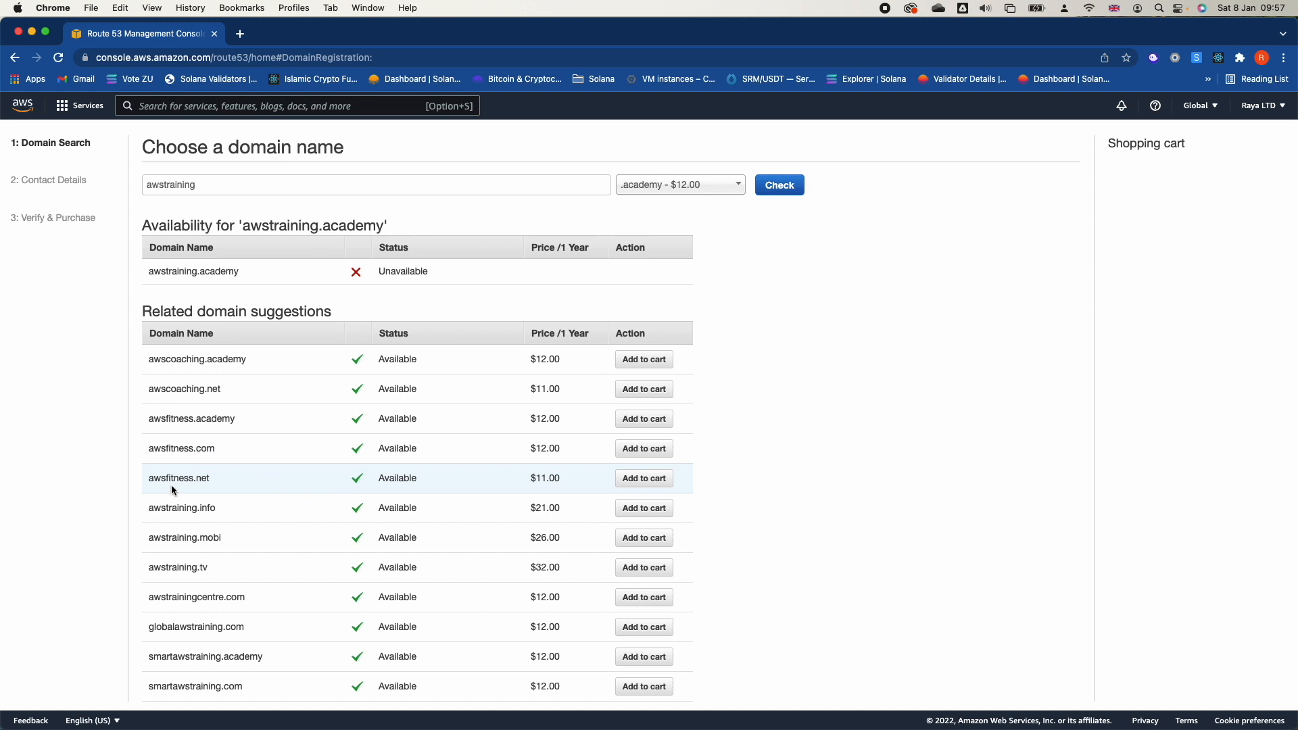
# Change the domain name to freeawstraining and check its availability with the .academy extension
pyautogui.scroll(-2, 237, 472)
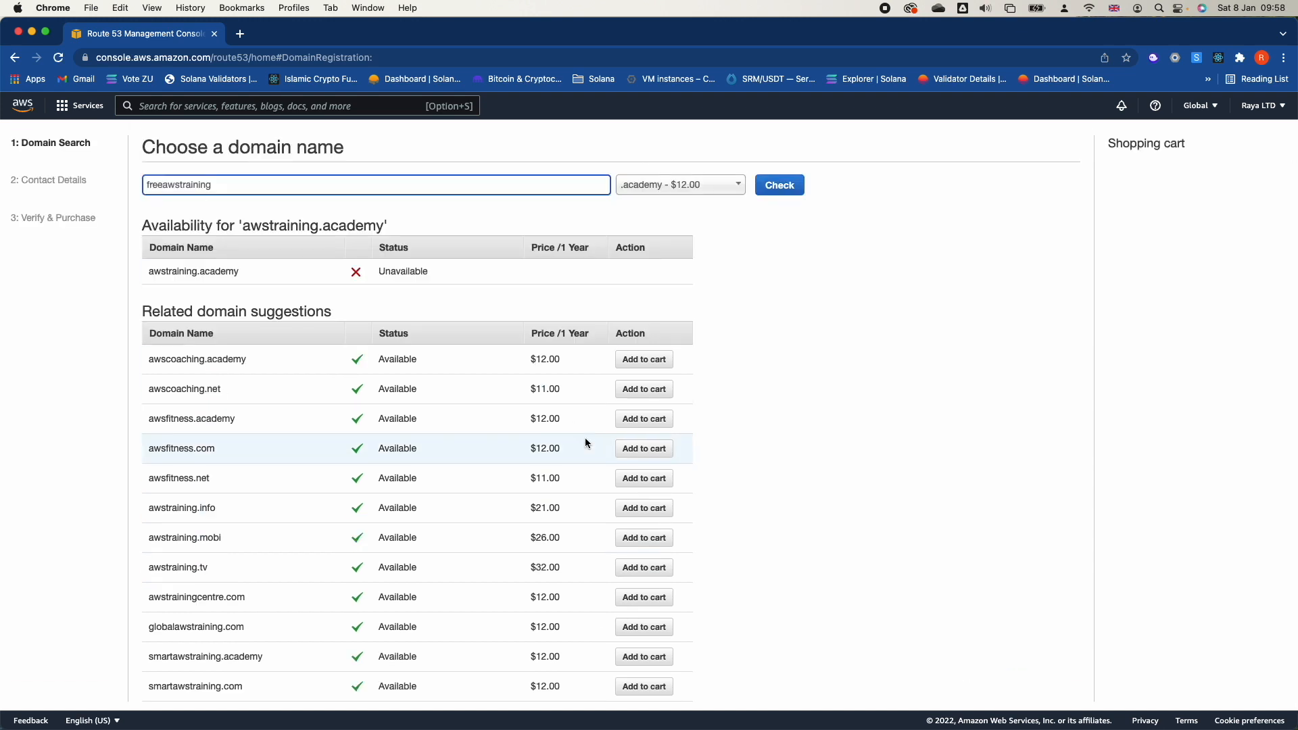
pyautogui.scroll(-2, 719, 334)
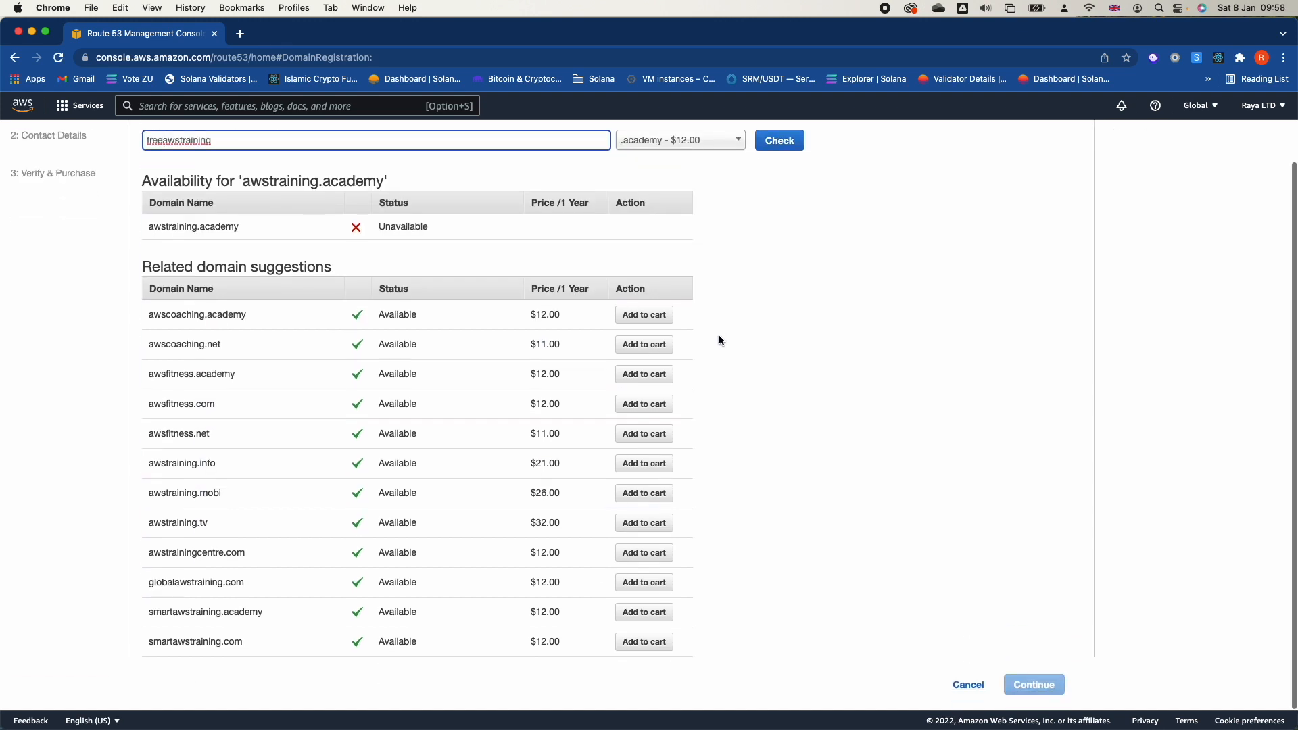
pyautogui.click(768, 142)
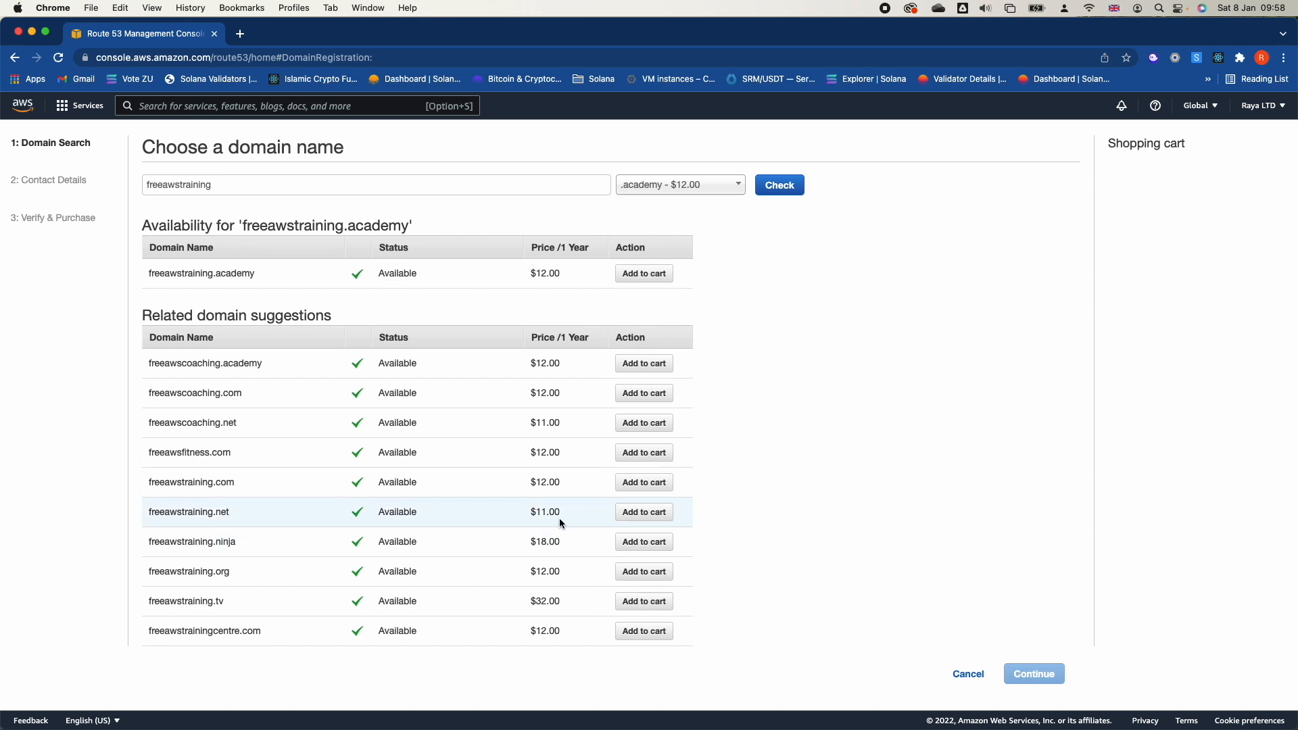
# Add freeawstraining.net to the shopping cart and continue to the contact details
pyautogui.click(643, 512)
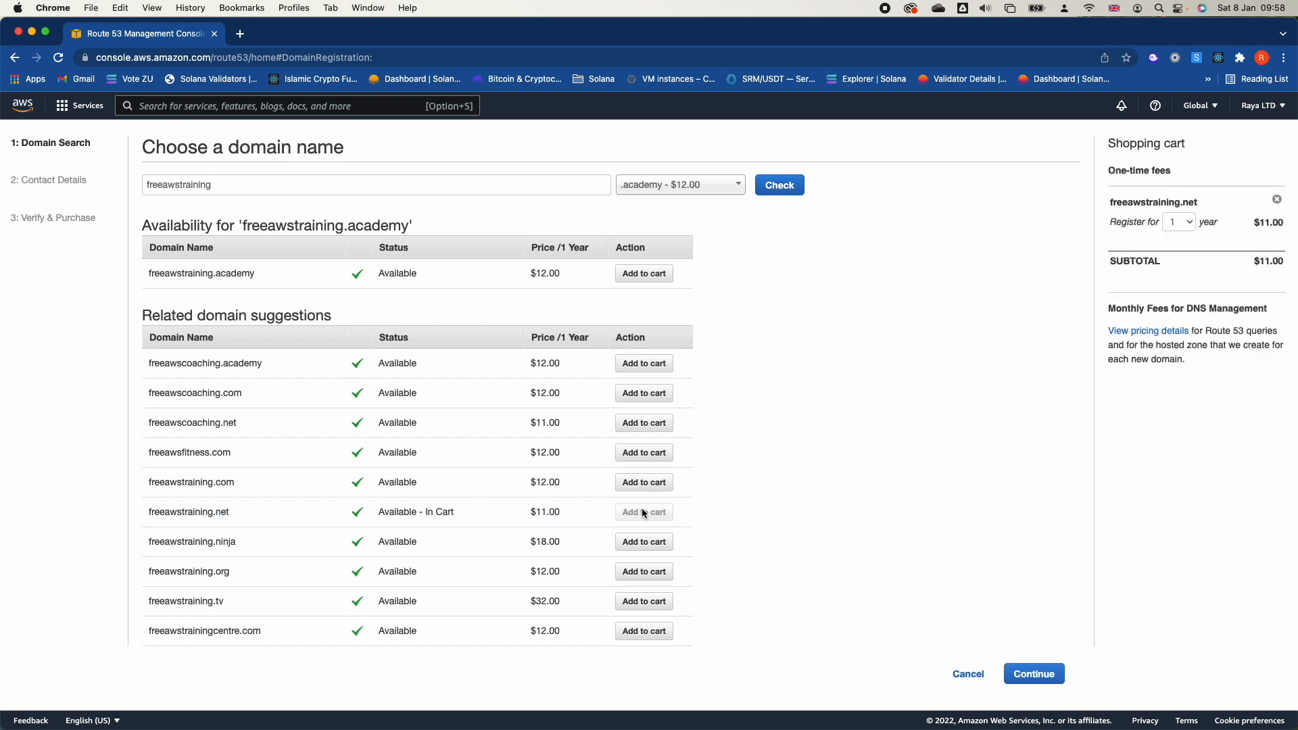
pyautogui.click(1025, 679)
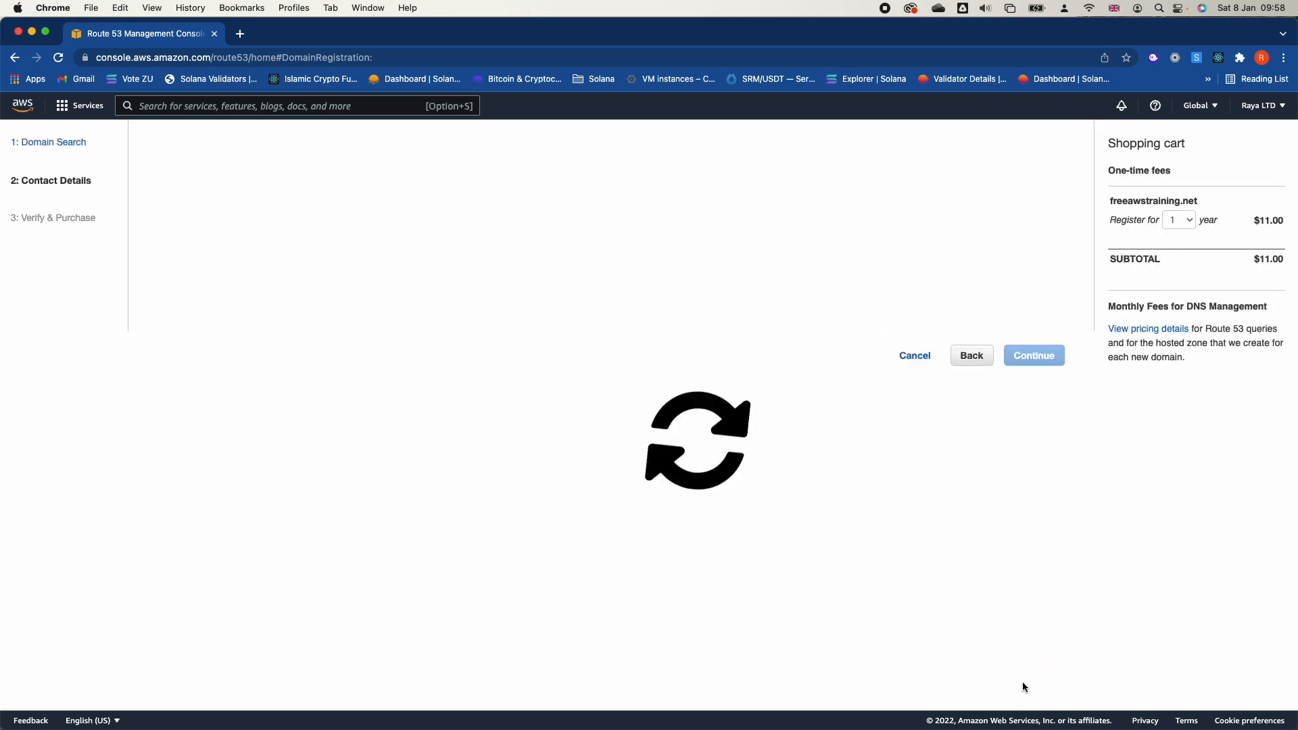
# Look through the registrant contact form and cancel the domain registration
pyautogui.click(342, 318)
pyautogui.scroll(-3, 347, 479)
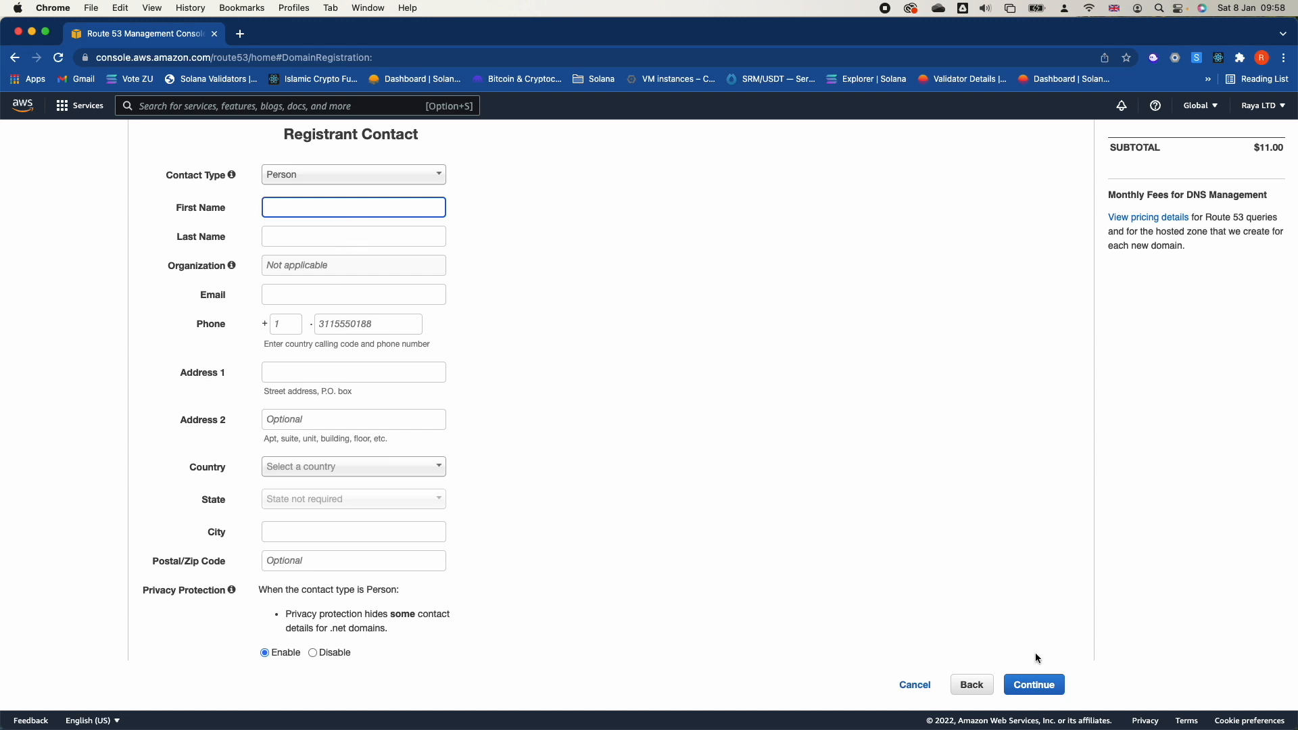
pyautogui.click(913, 685)
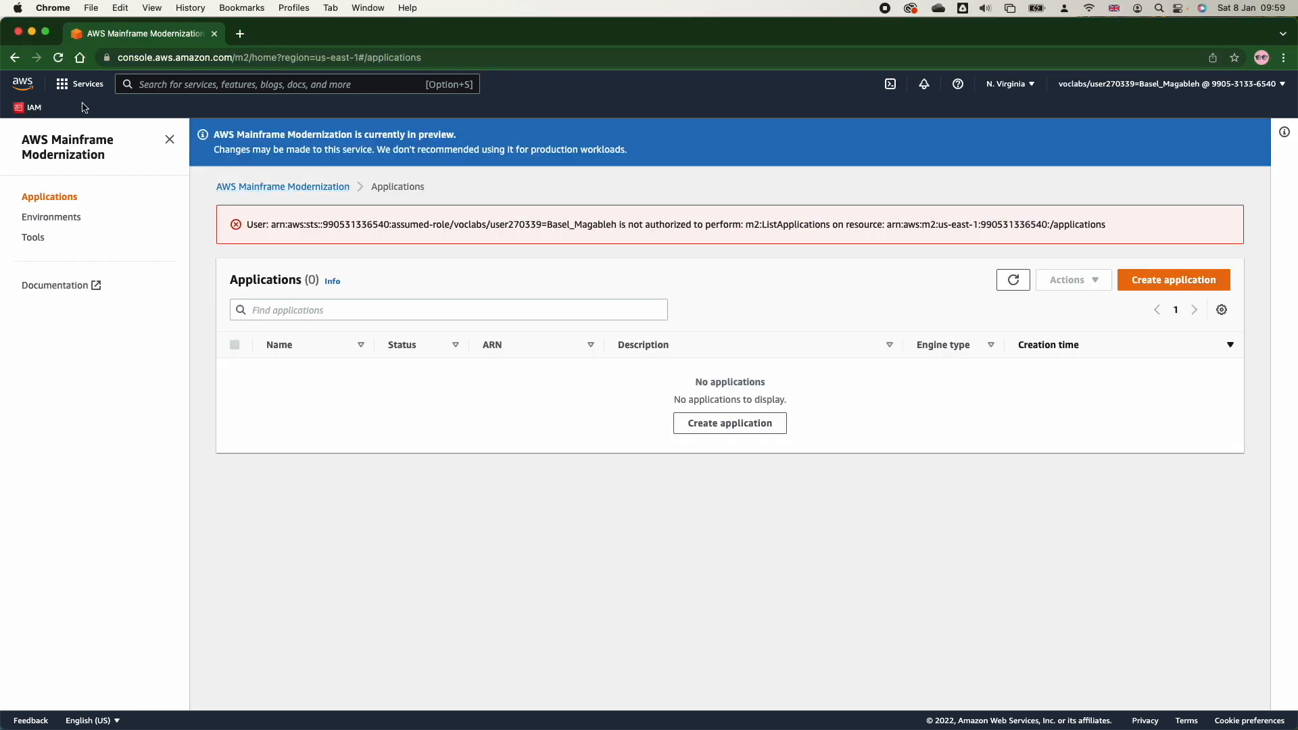
# Open the EC2 service and review the instance summary of MomPopCafeInstance1
pyautogui.click(80, 84)
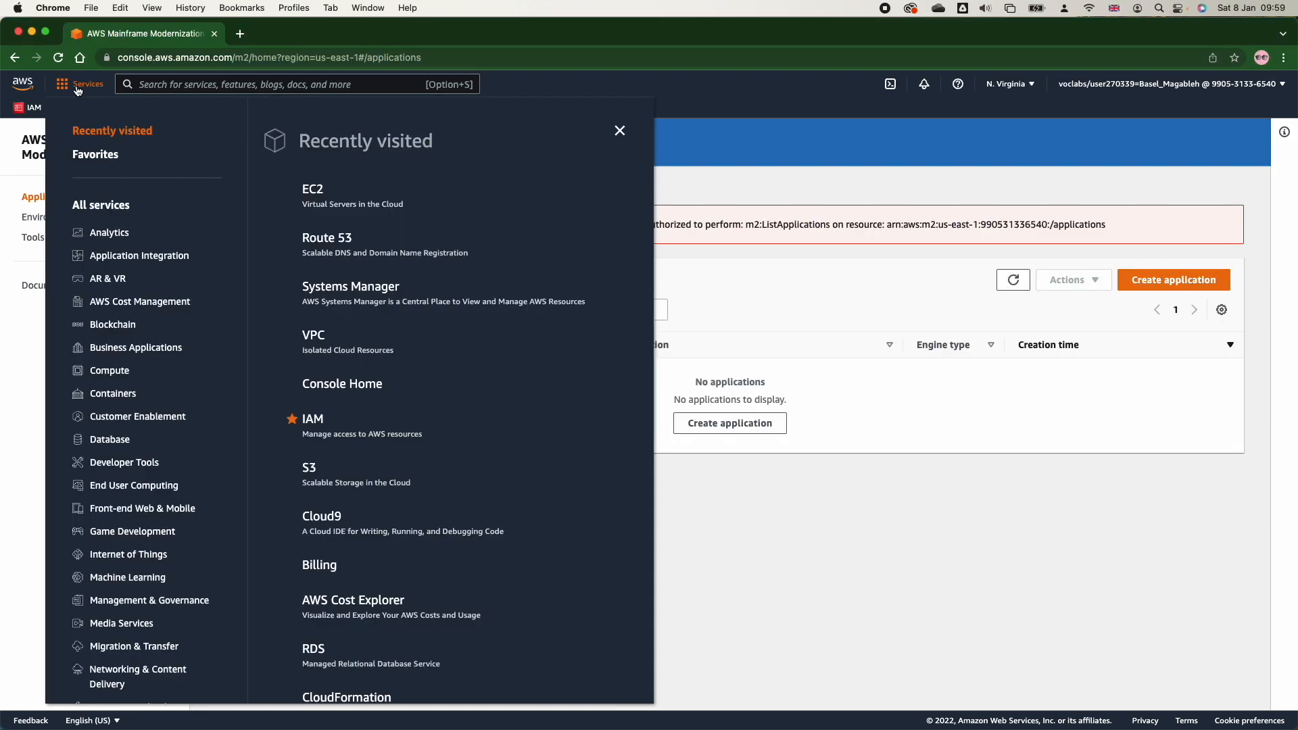
pyautogui.click(309, 203)
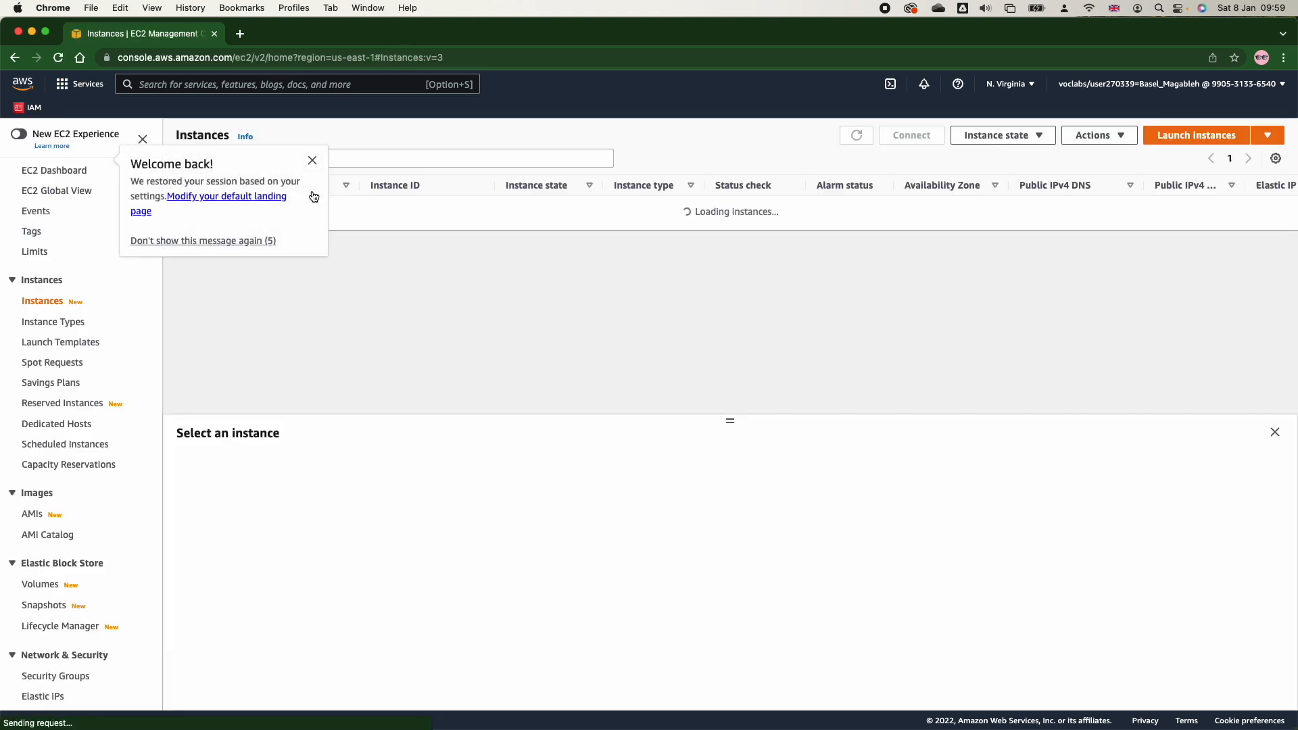
pyautogui.click(312, 161)
pyautogui.click(399, 228)
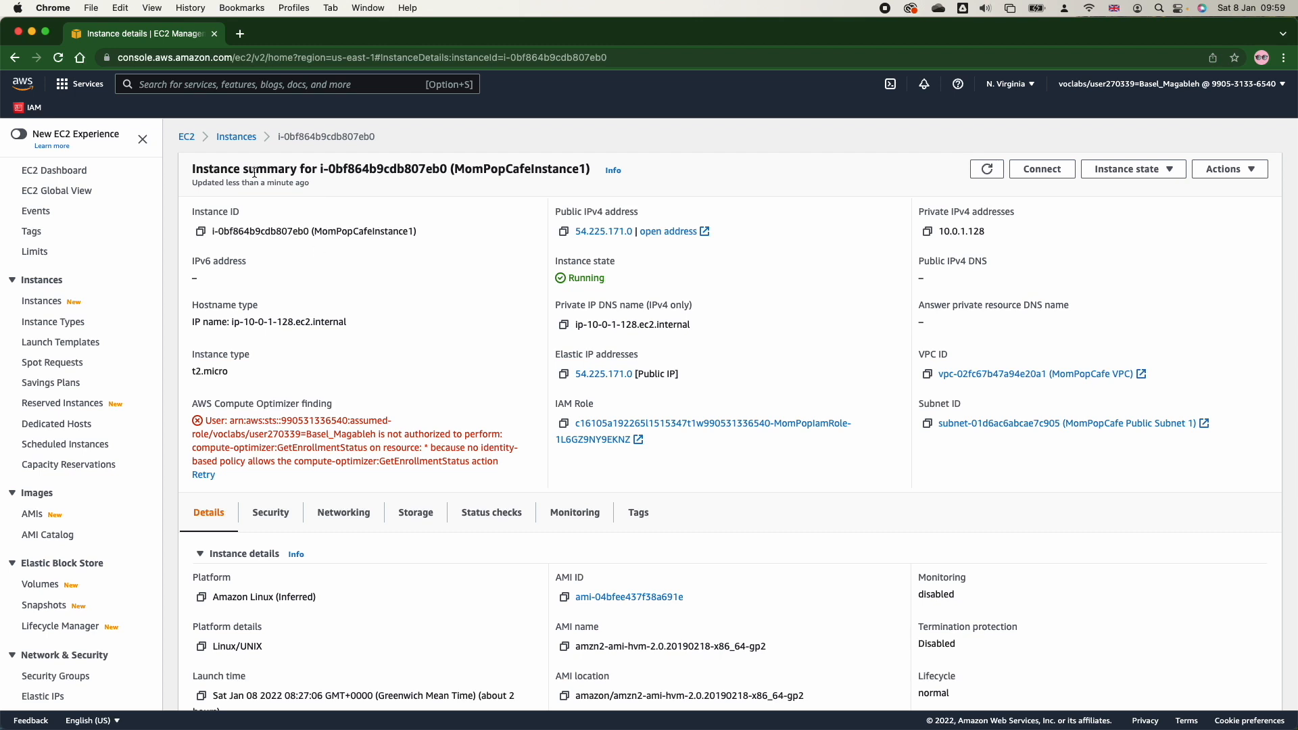
pyautogui.scroll(-2, 431, 414)
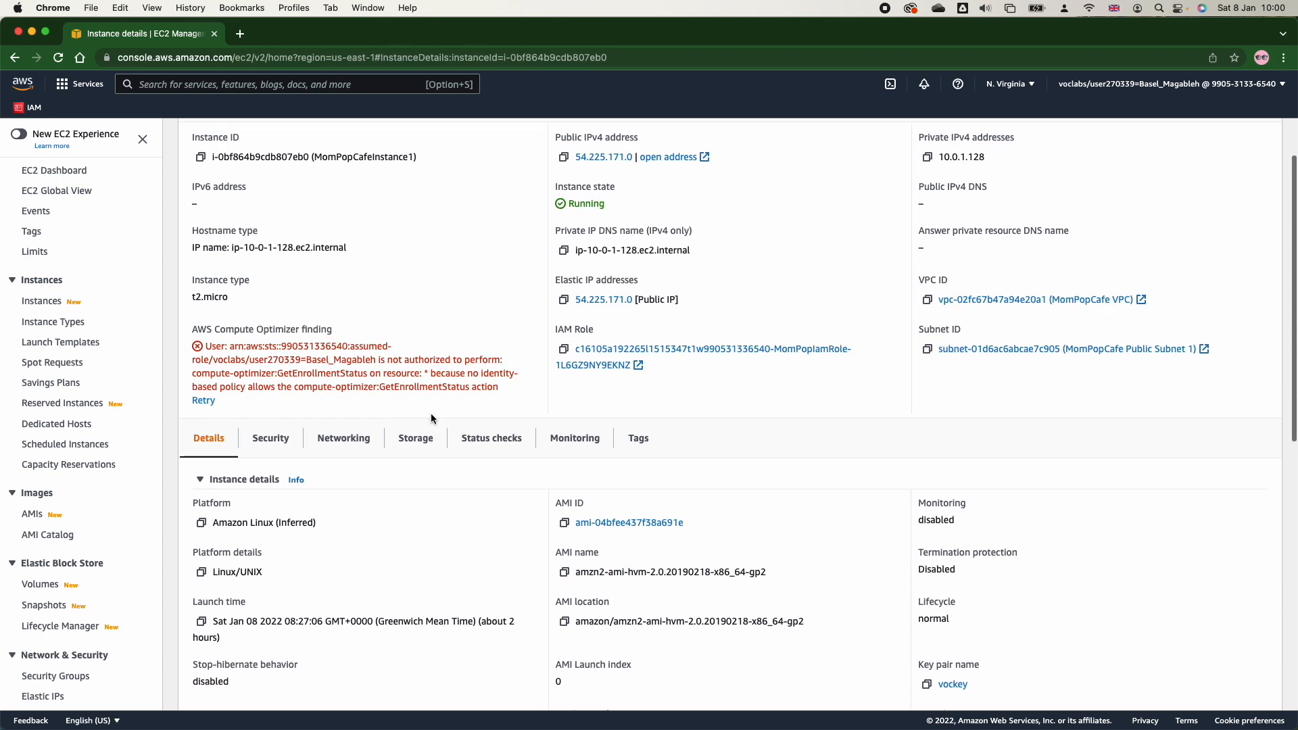
pyautogui.scroll(1, 431, 419)
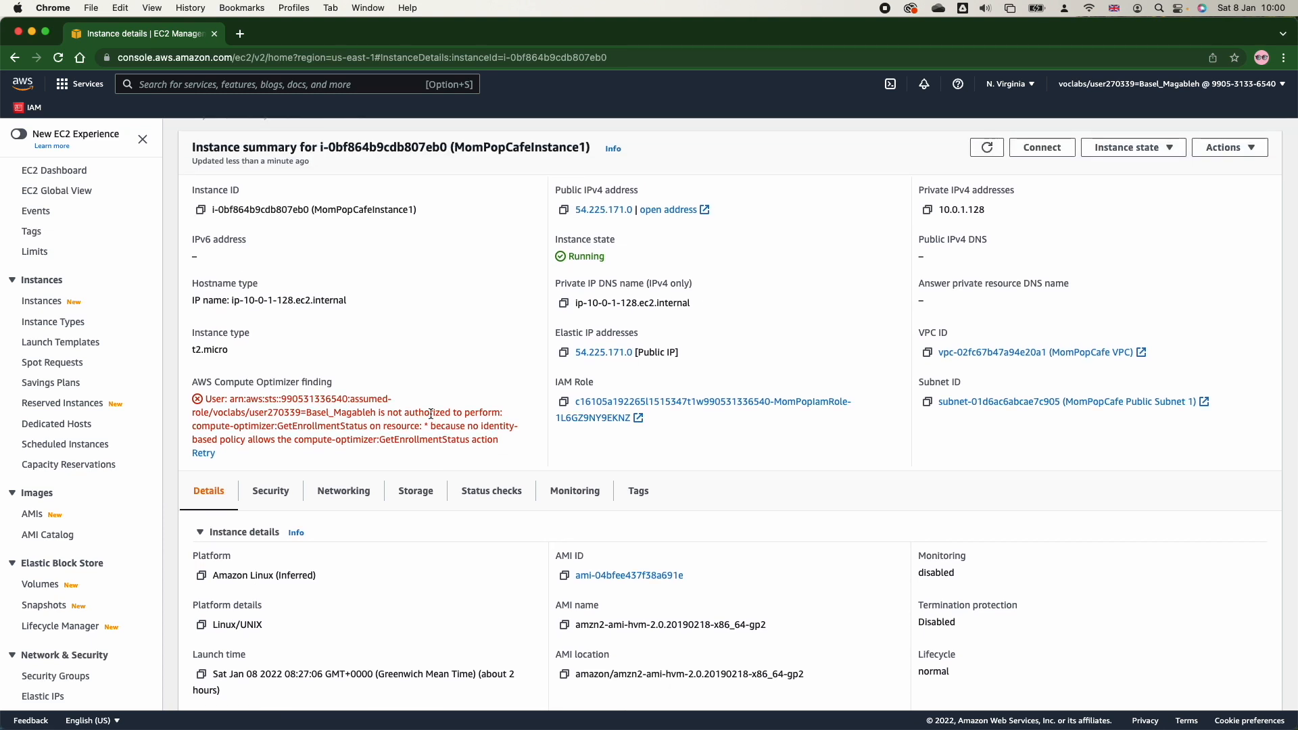
pyautogui.scroll(1, 431, 414)
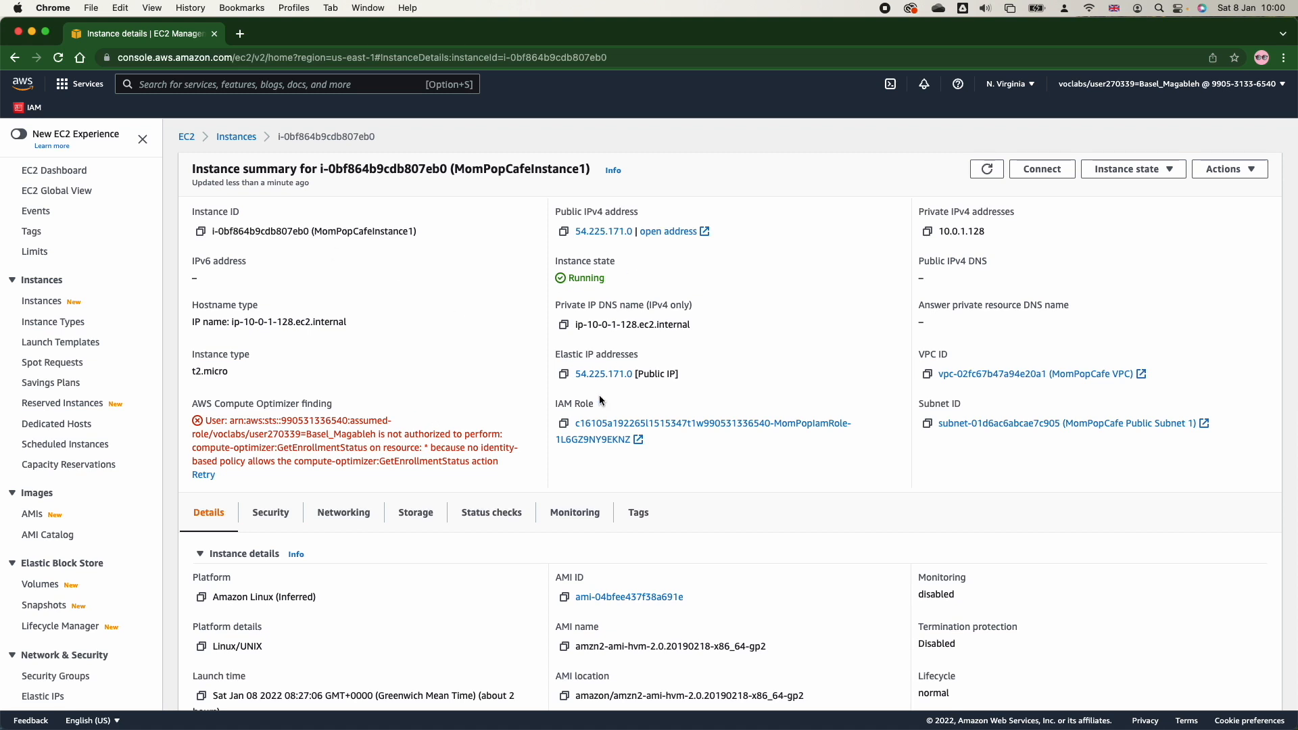
# Copy the instance's Elastic IP address and load it in a new browser tab
pyautogui.click(562, 376)
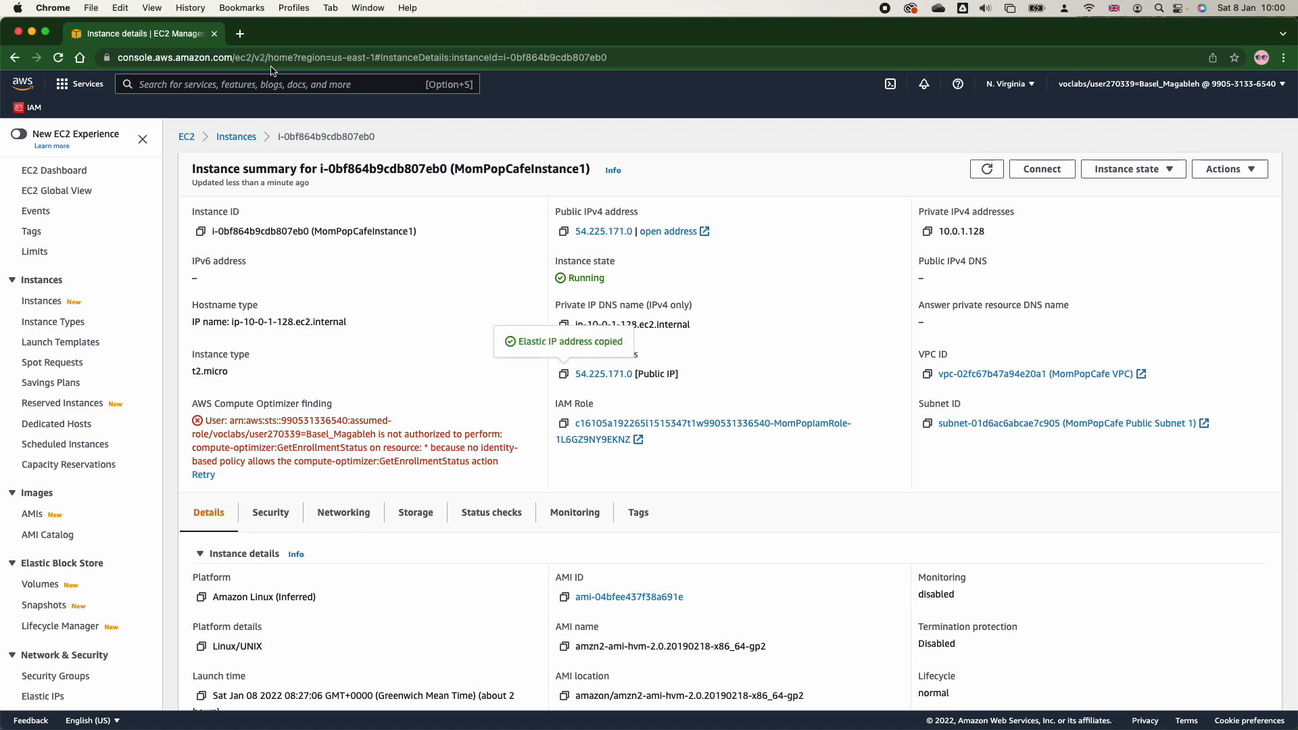
pyautogui.click(242, 35)
pyautogui.press('super+v')
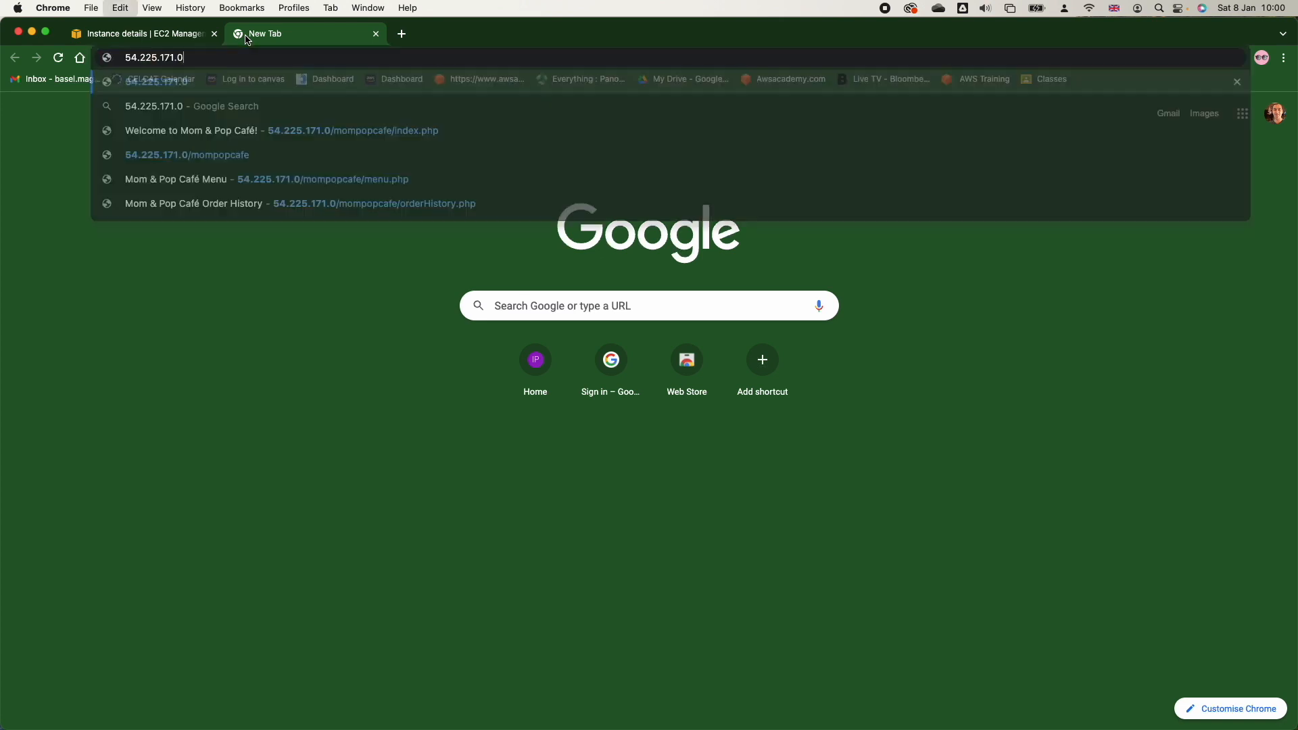
pyautogui.press('Return')
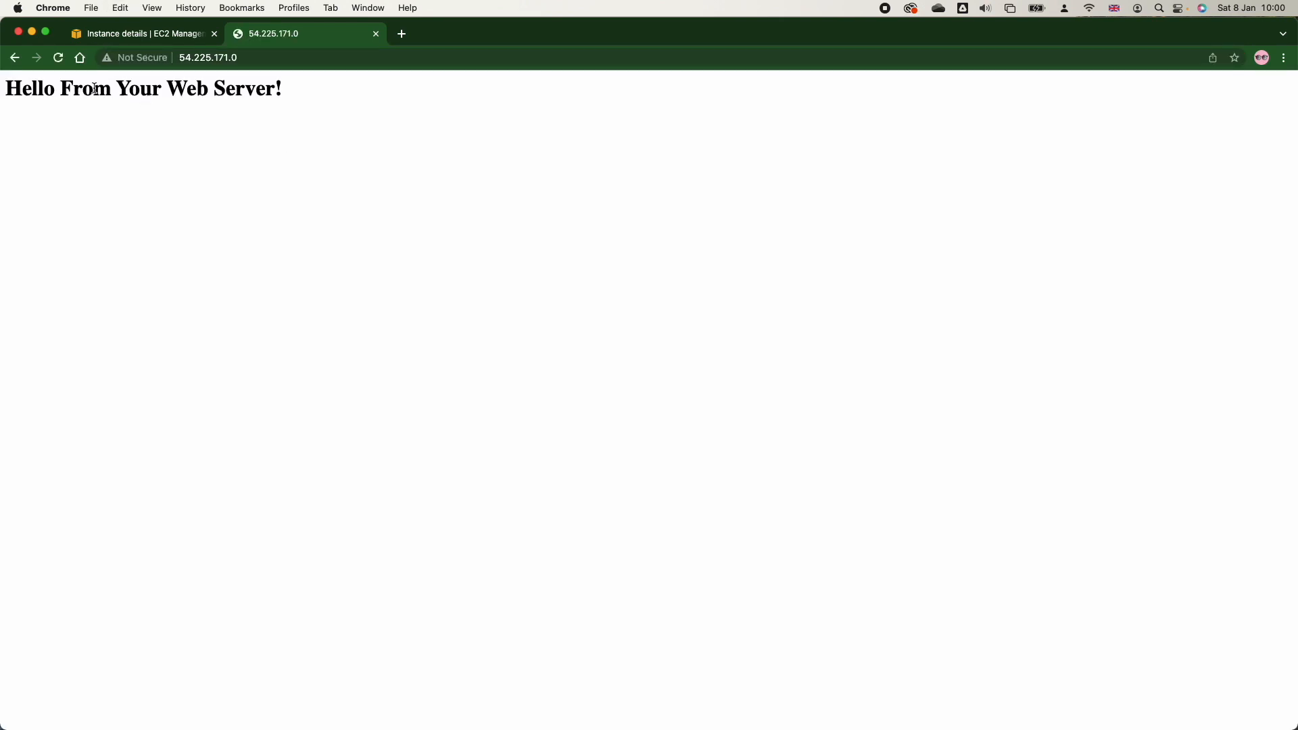
# Extend the web server's address with /mompopcafe and load the café website
pyautogui.click(268, 61)
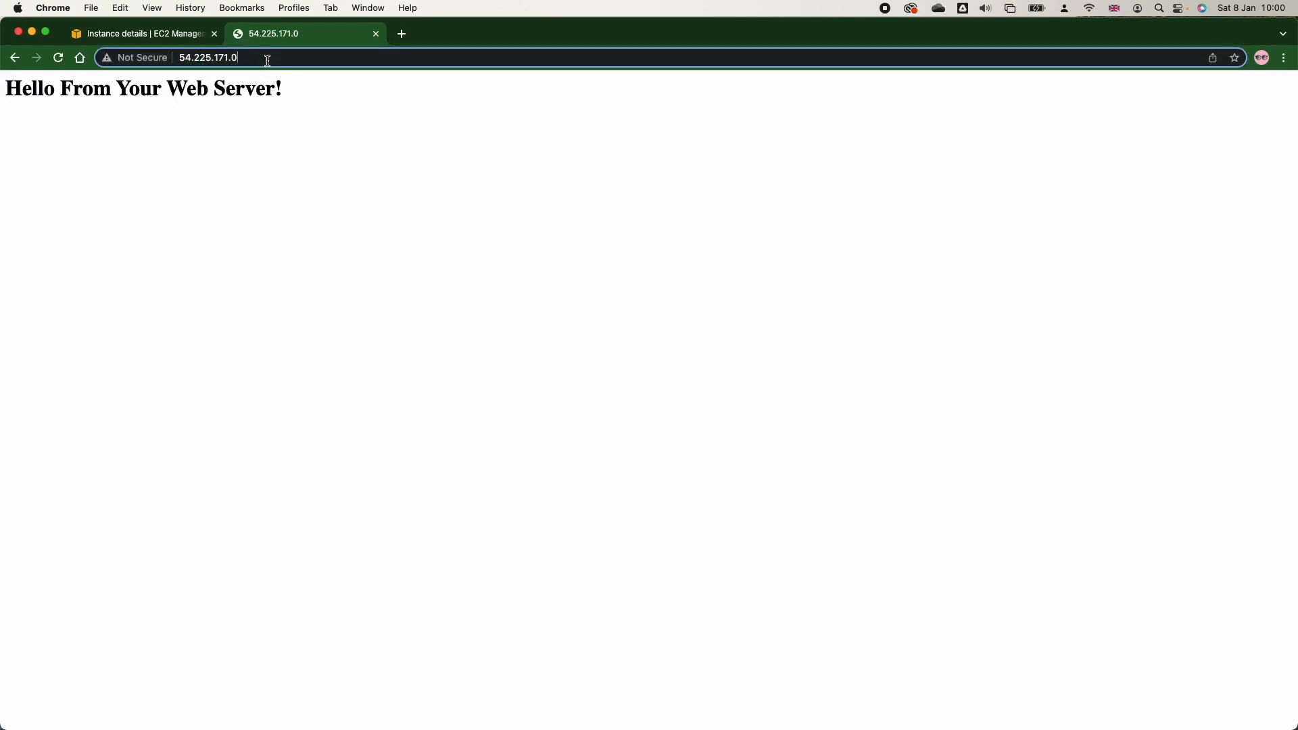
pyautogui.click(268, 60)
pyautogui.write('/')
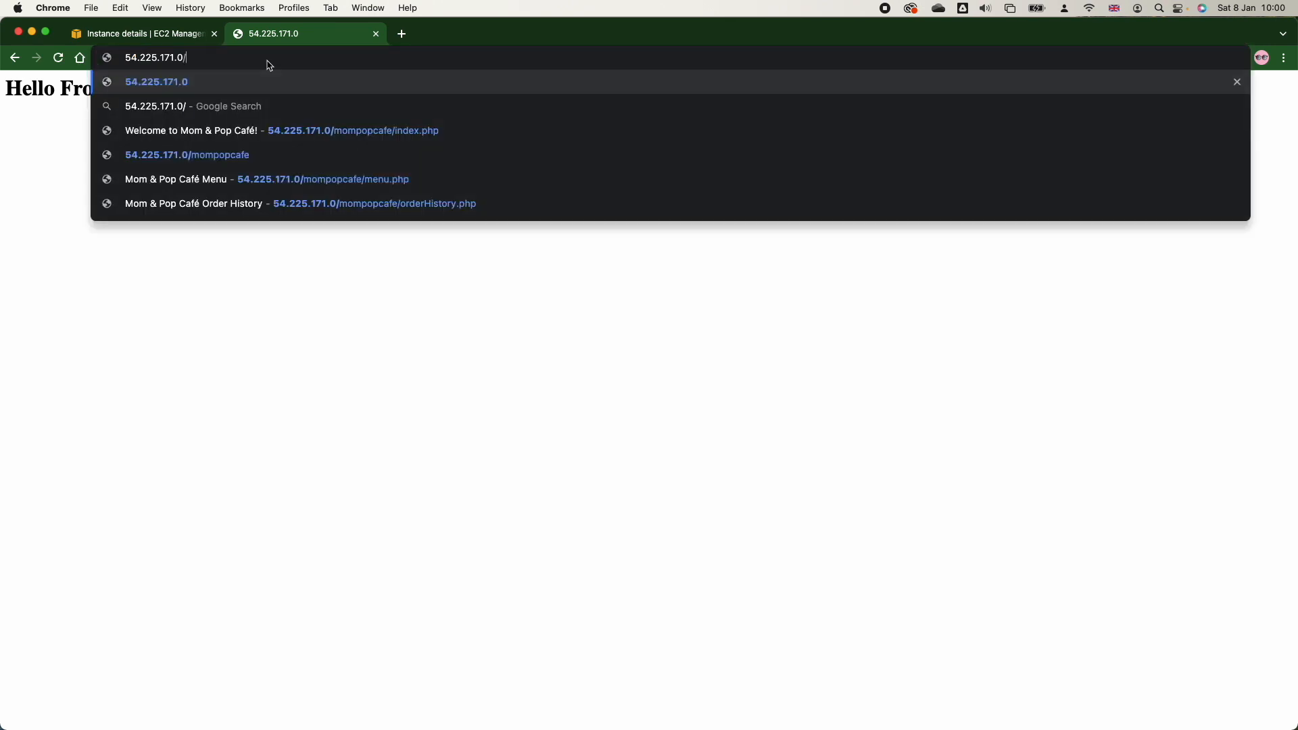
pyautogui.write('mom')
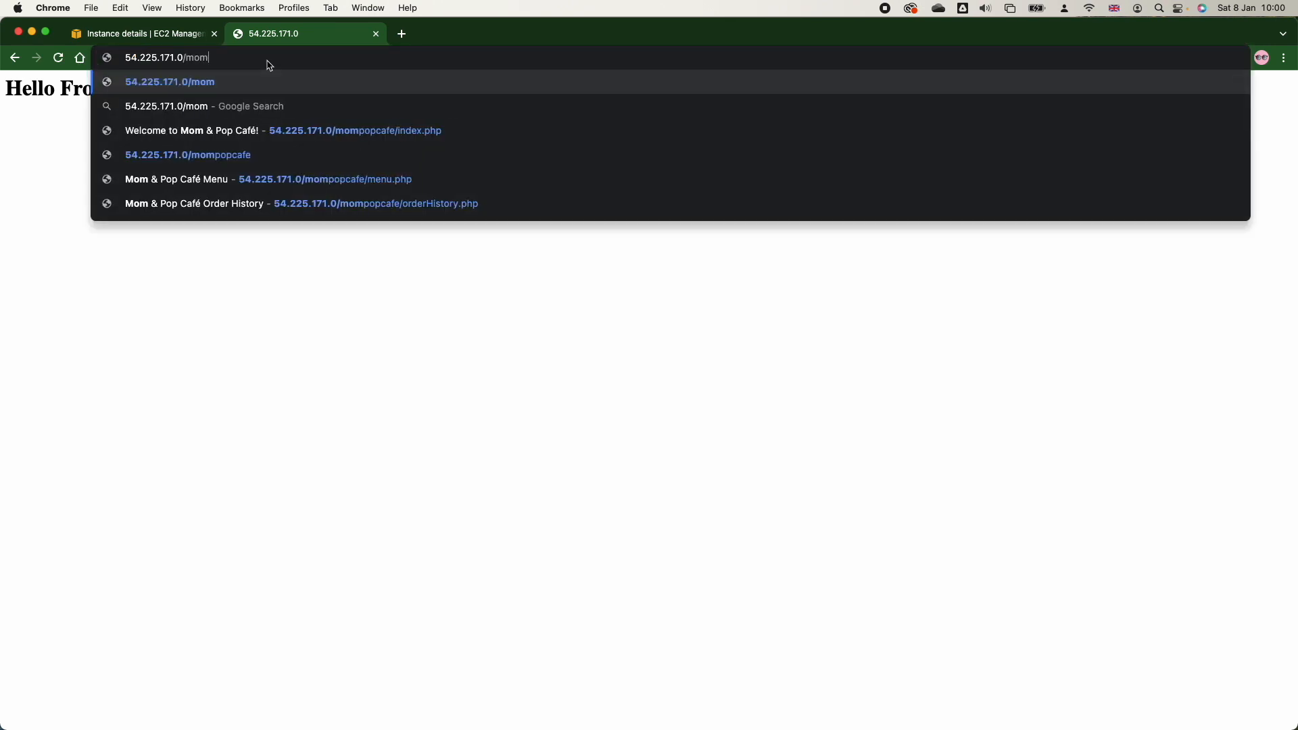
pyautogui.write('popcafe')
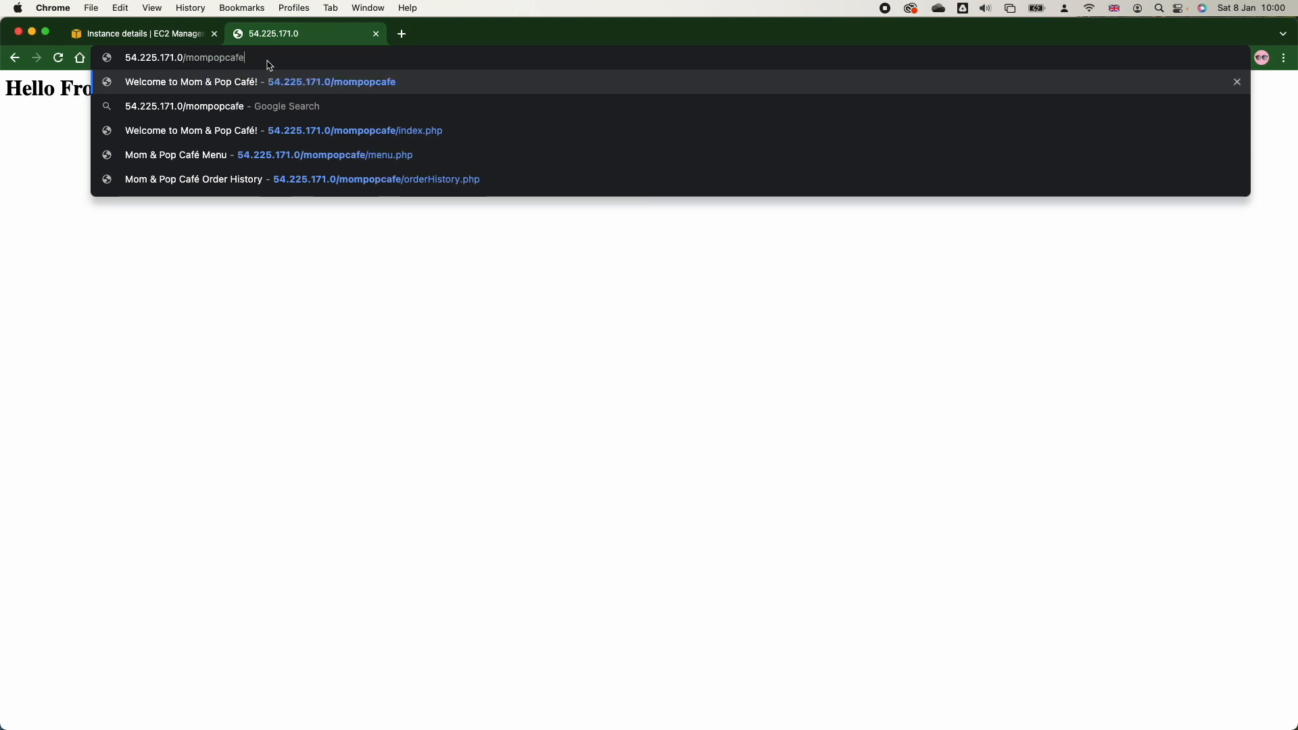
pyautogui.press('Return')
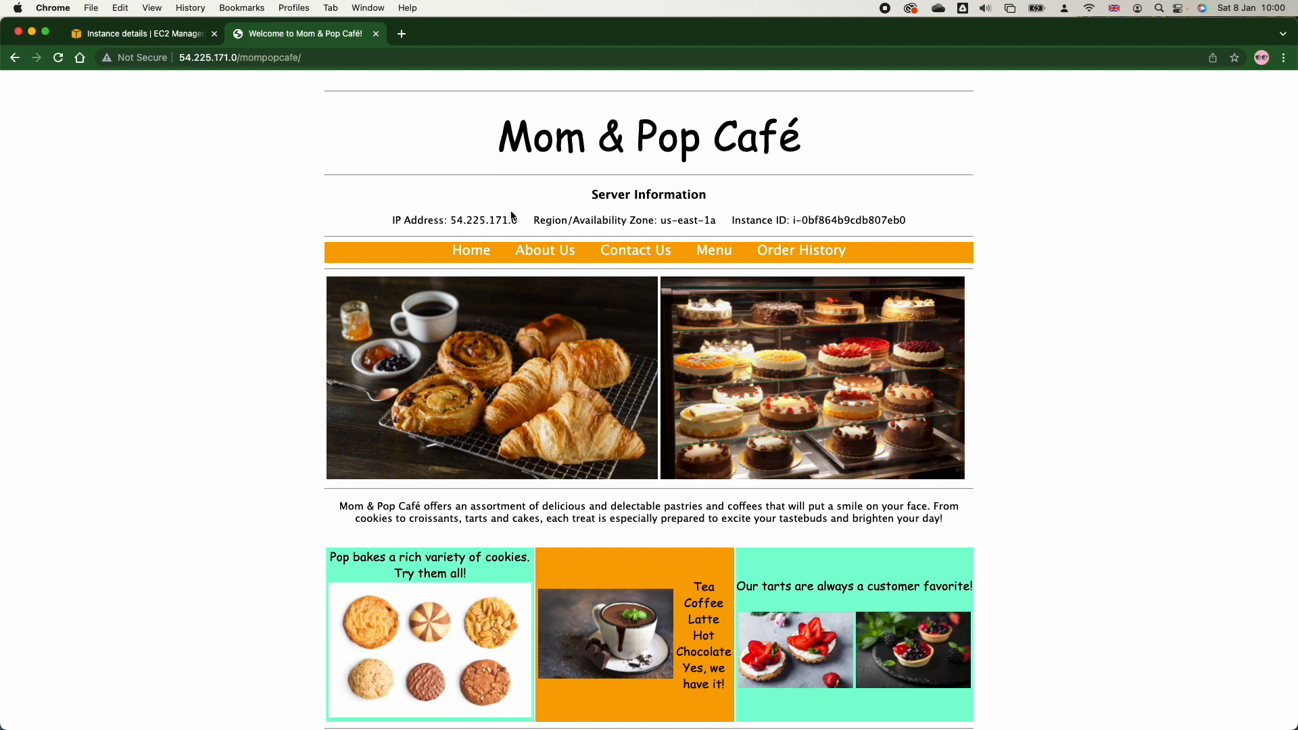
# Compare the server information line on the café page with the EC2 instance details
pyautogui.tripleClick(404, 221)
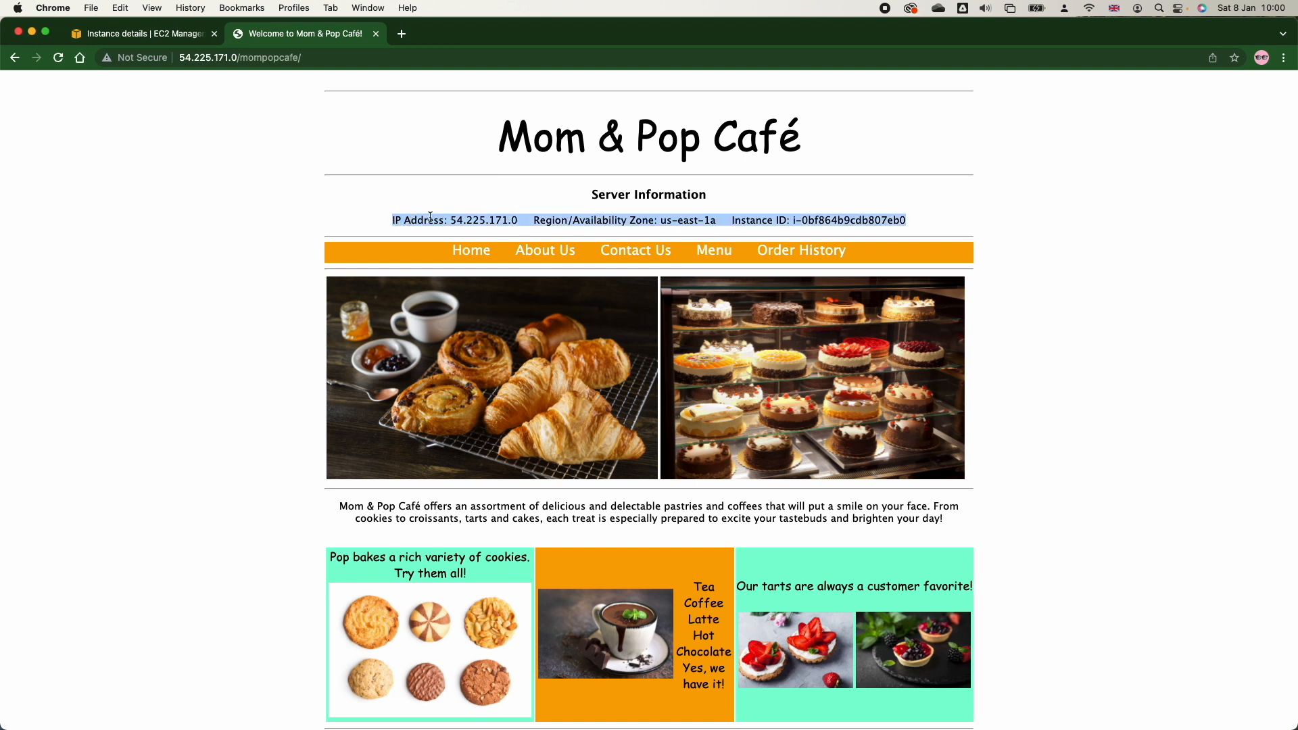
pyautogui.tripleClick(453, 217)
pyautogui.click(173, 34)
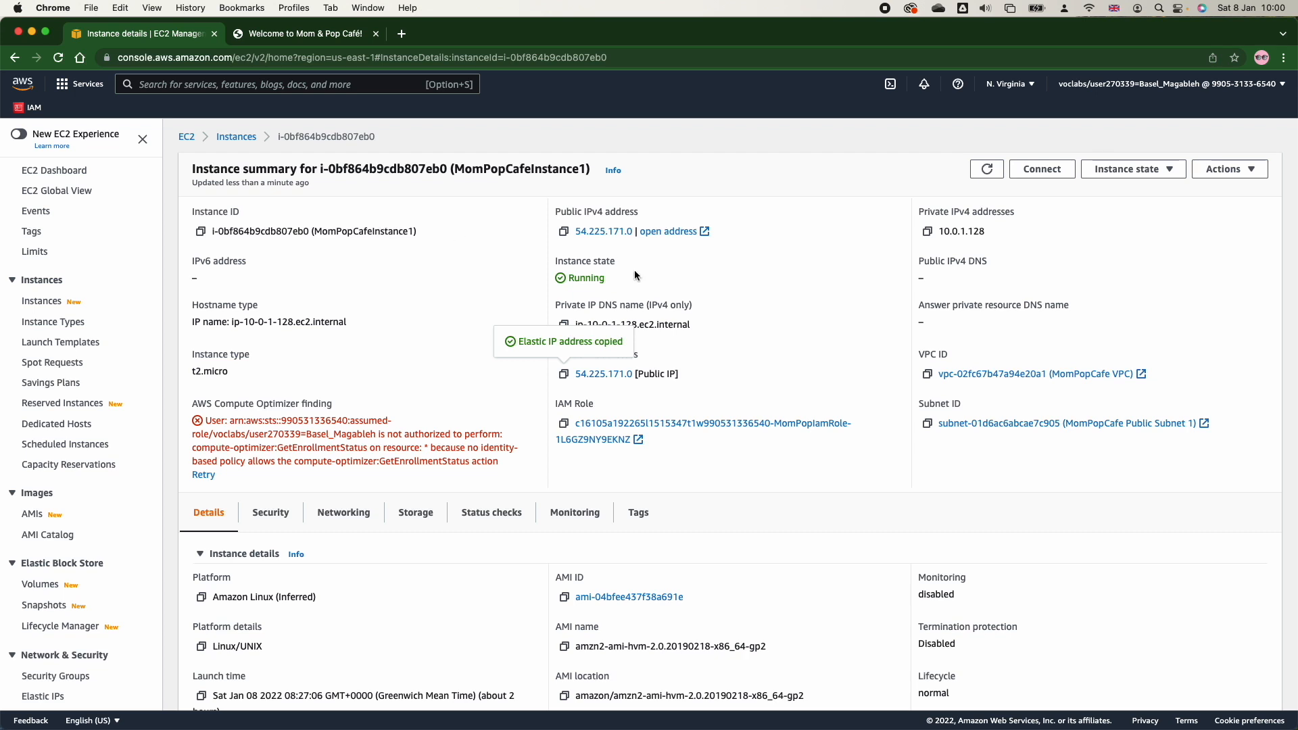
pyautogui.scroll(-2, 573, 465)
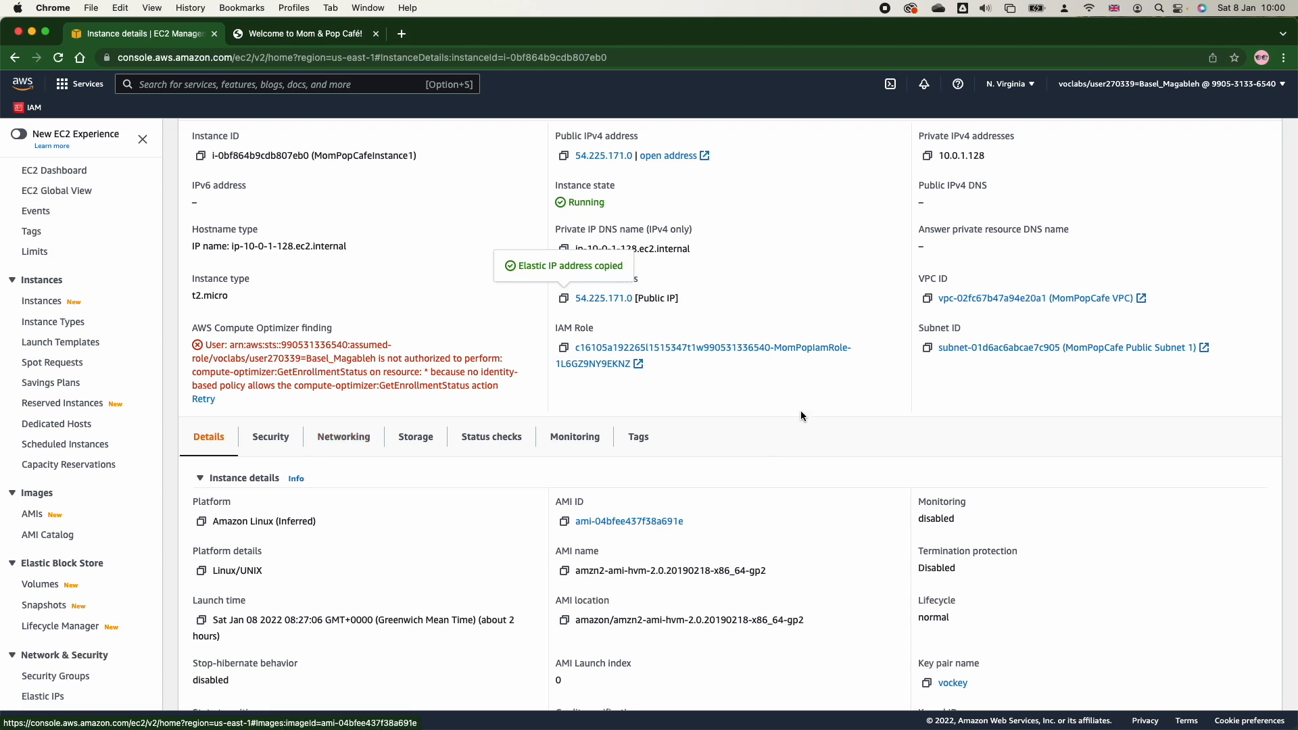
# Open the Route 53 console in a separate browser tab and switch to it
pyautogui.click(63, 84)
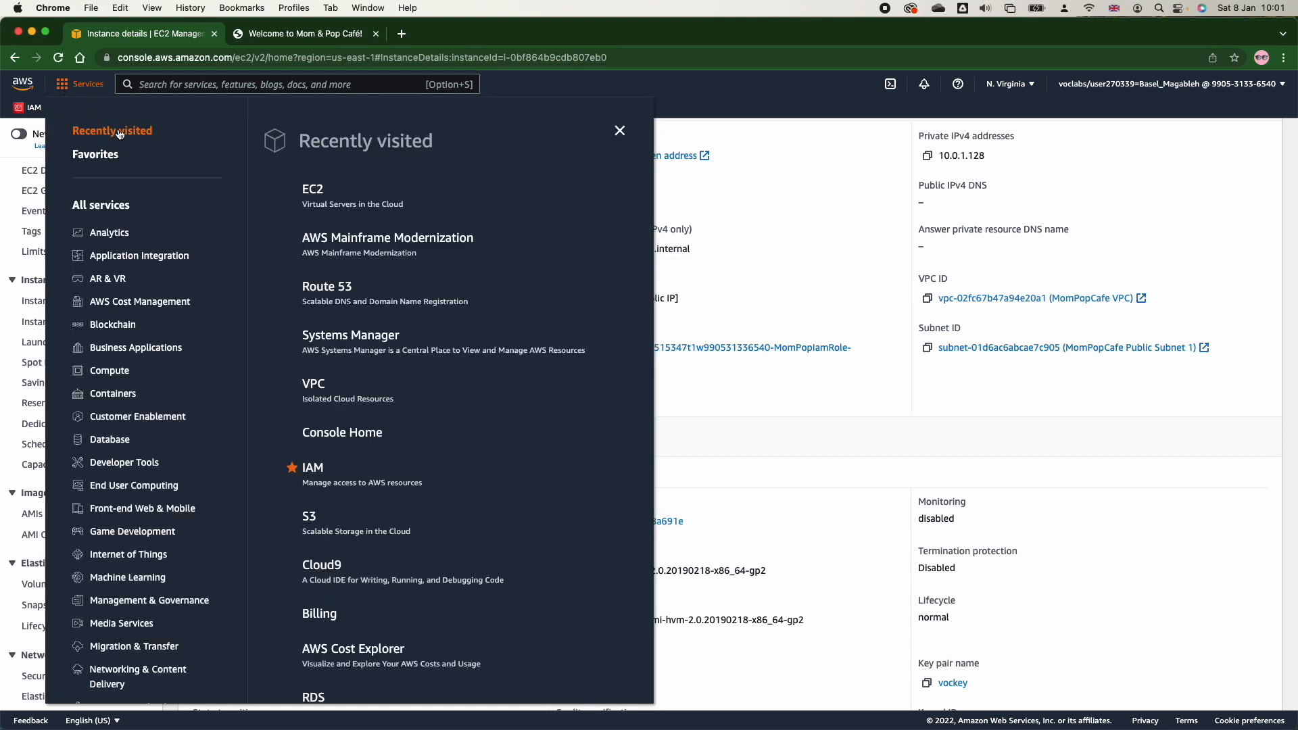
pyautogui.rightClick(345, 291)
pyautogui.click(369, 297)
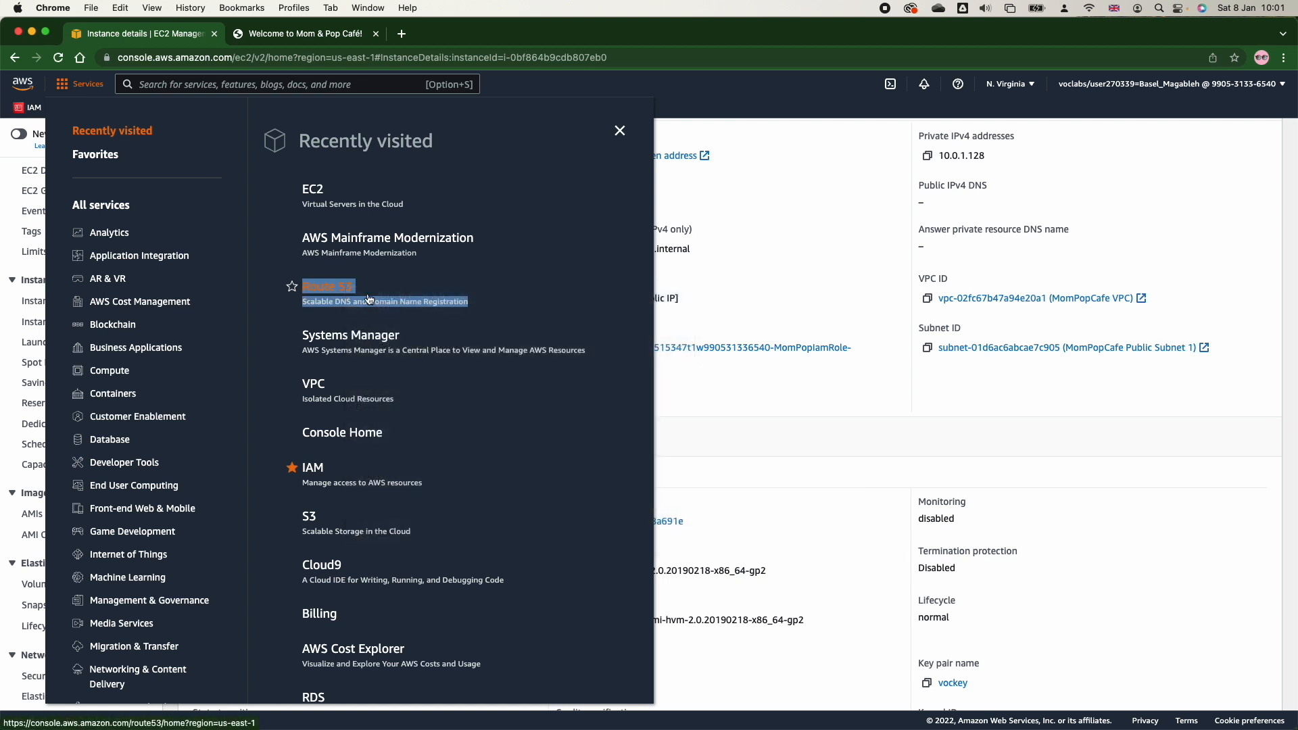
pyautogui.click(277, 34)
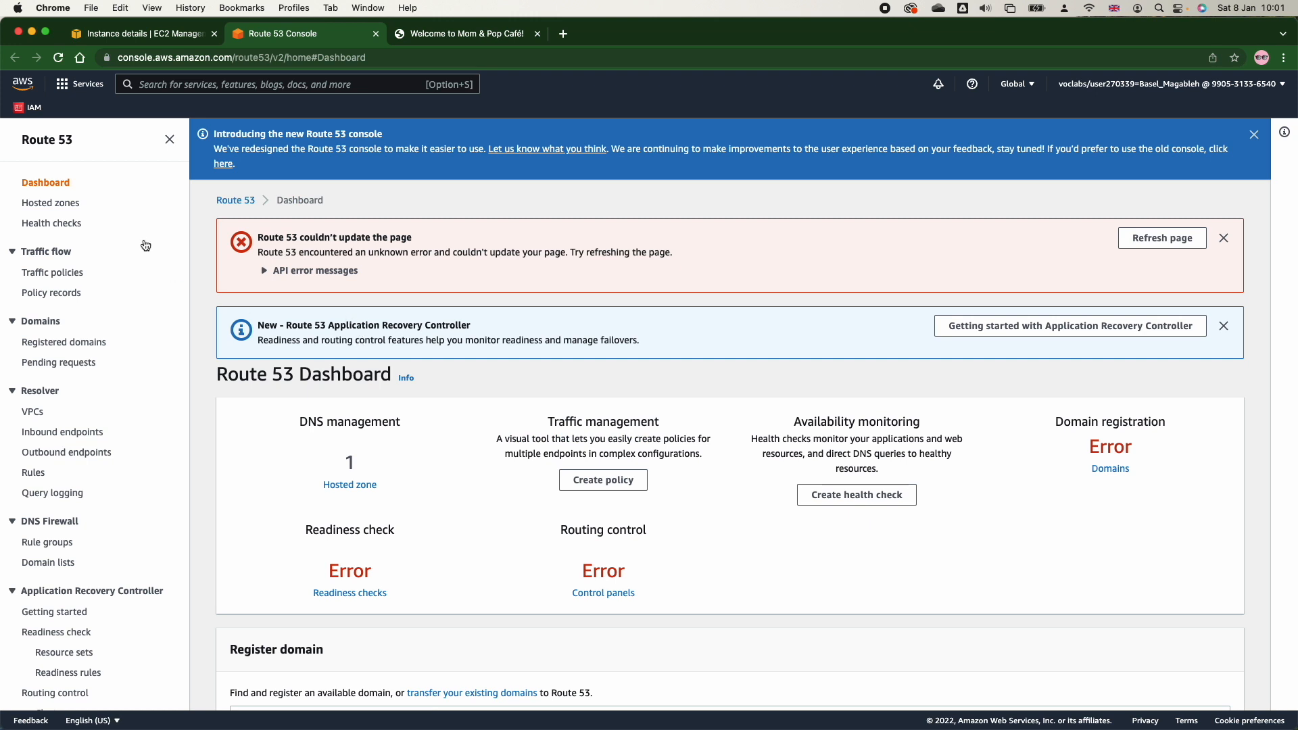
# Begin creating a Route 53 health check and name it Primary
pyautogui.click(353, 487)
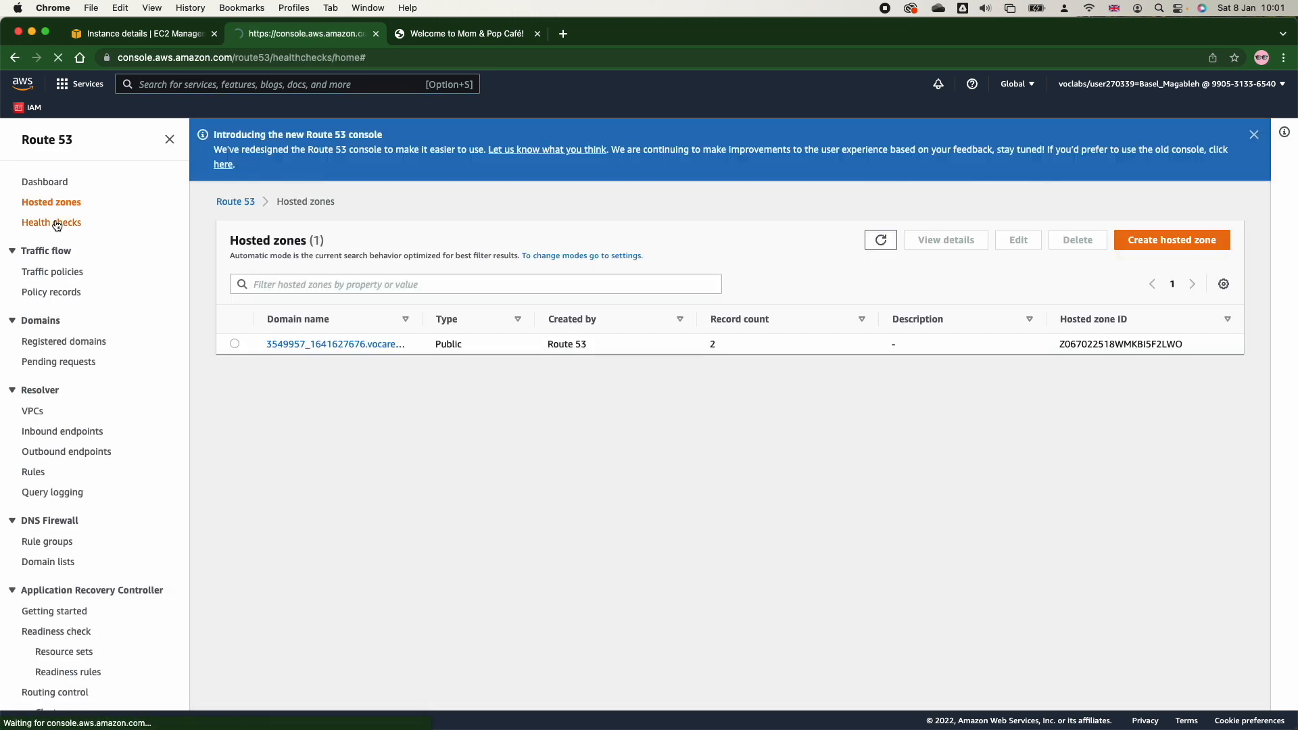
pyautogui.click(56, 223)
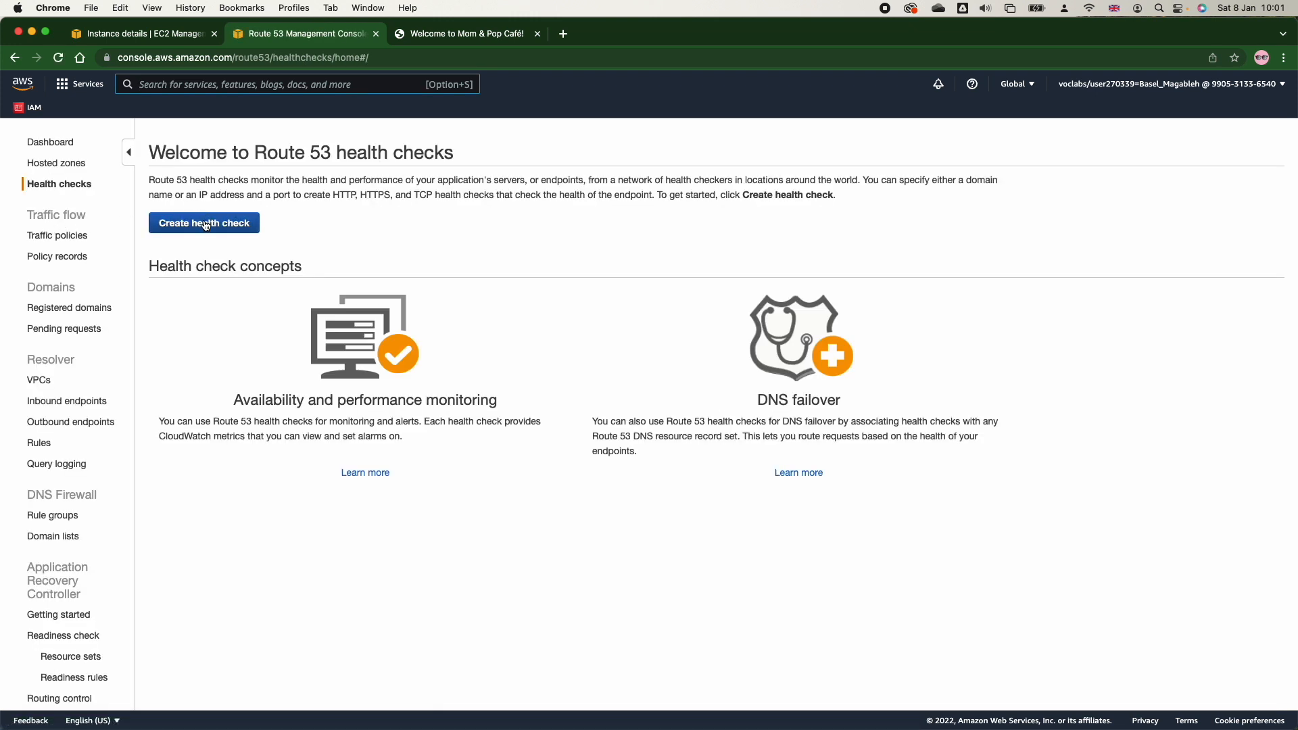
pyautogui.click(203, 224)
pyautogui.click(491, 259)
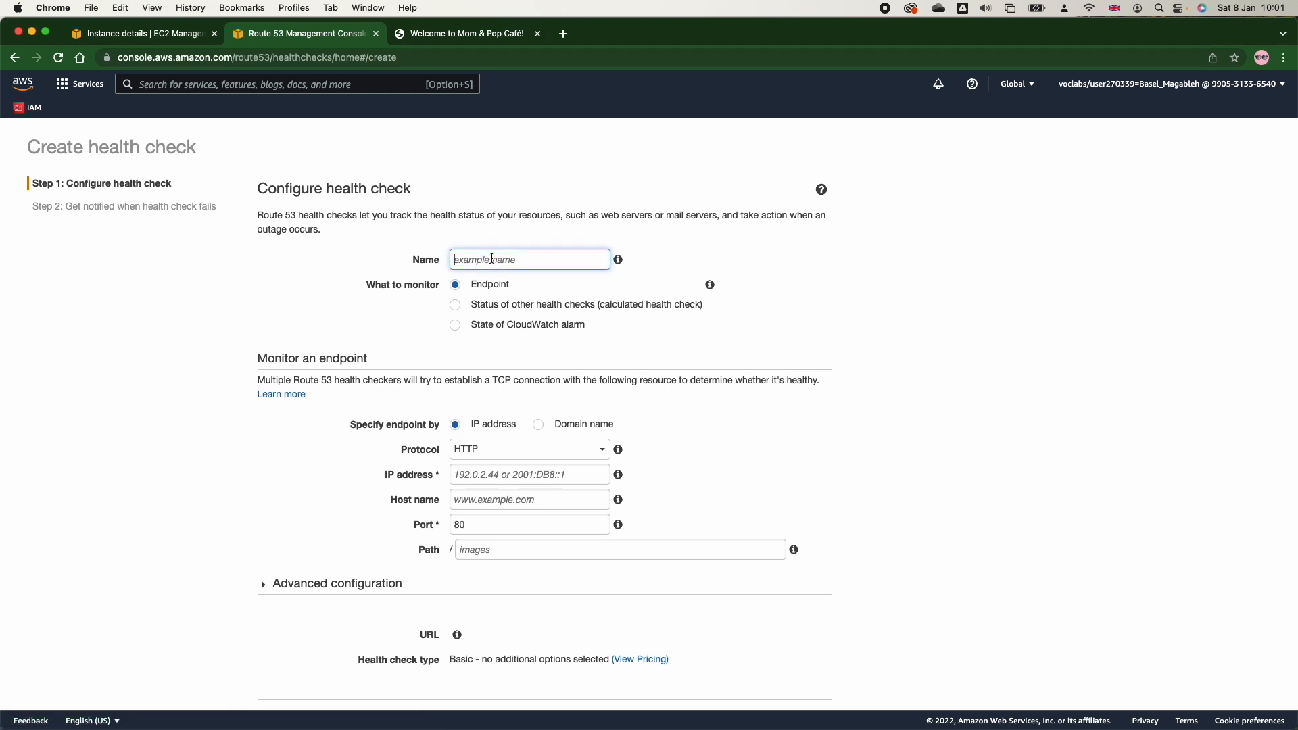
pyautogui.write('Primary')
# Copy MomPopCafeInstance1's public IPv4 address, 54.225.171.0, from its EC2 details and enter it as the health check's endpoint IP address
pyautogui.click(436, 37)
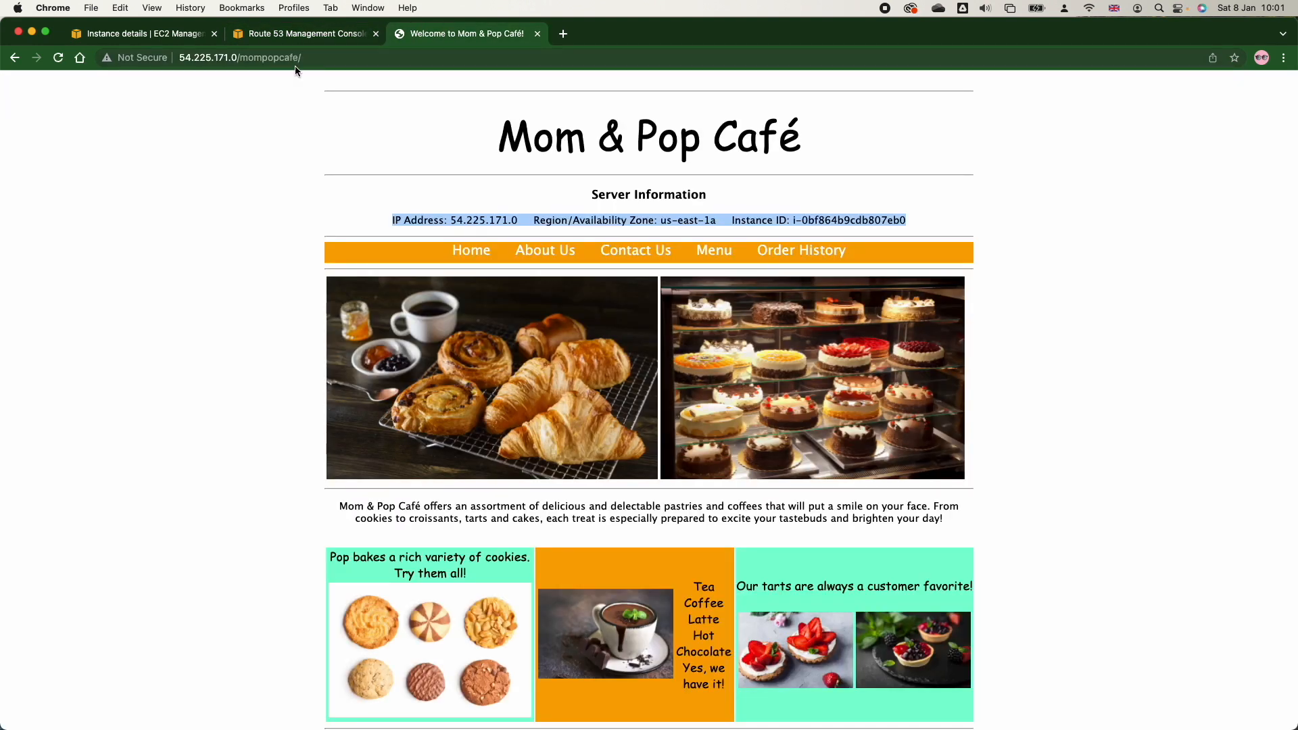
pyautogui.tripleClick(262, 57)
pyautogui.click(182, 34)
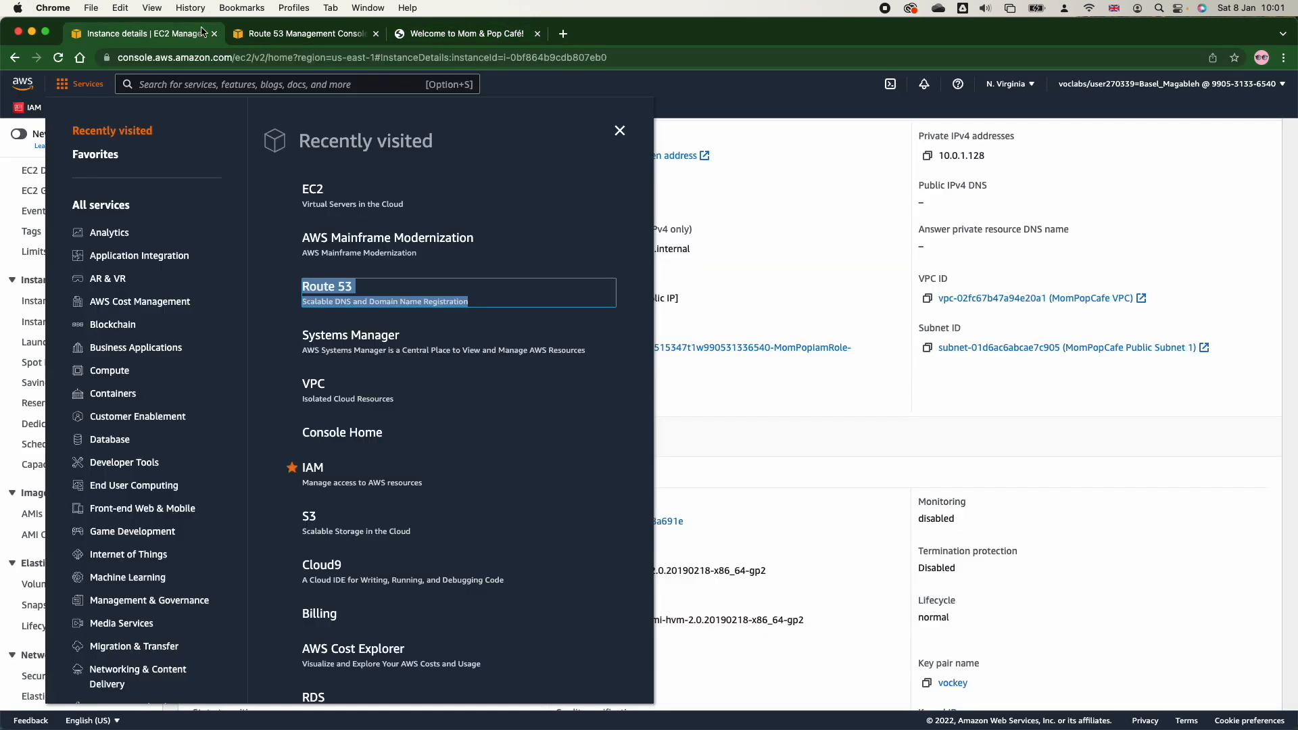
pyautogui.click(307, 35)
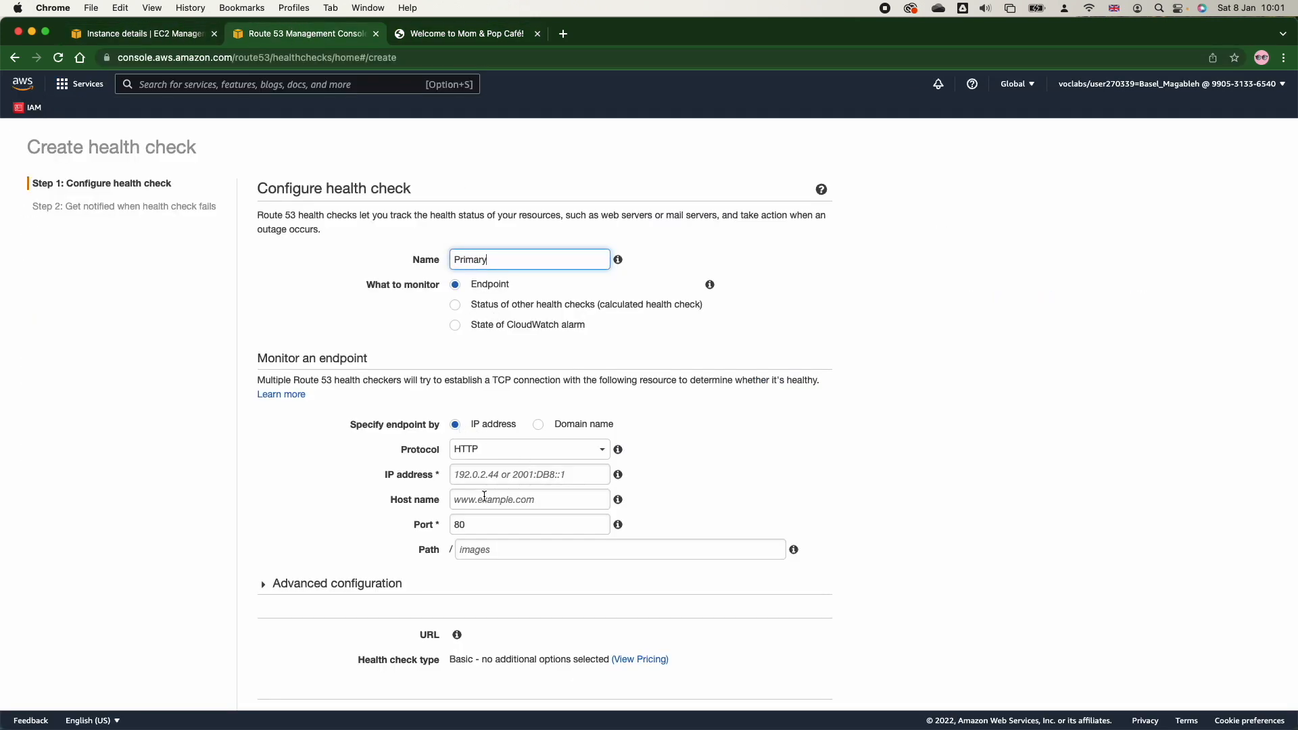
pyautogui.click(139, 33)
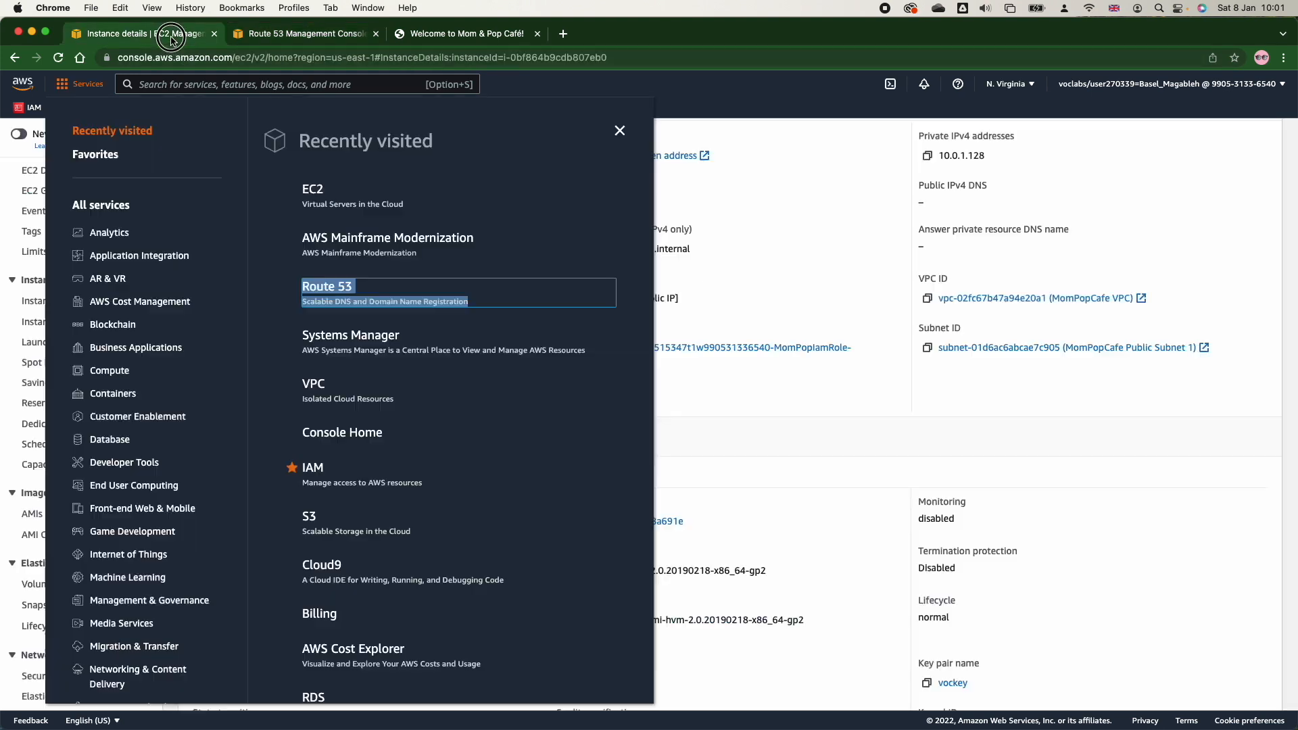
pyautogui.click(764, 186)
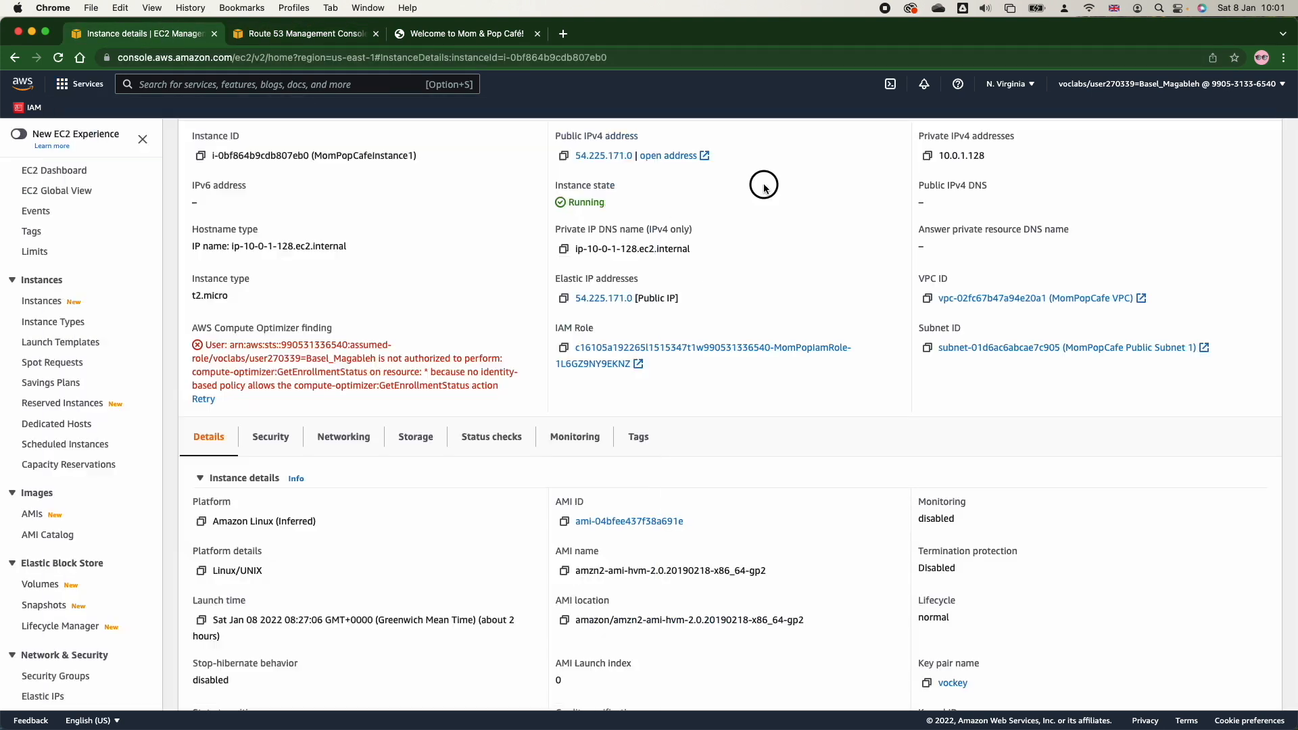
pyautogui.click(564, 156)
pyautogui.click(342, 39)
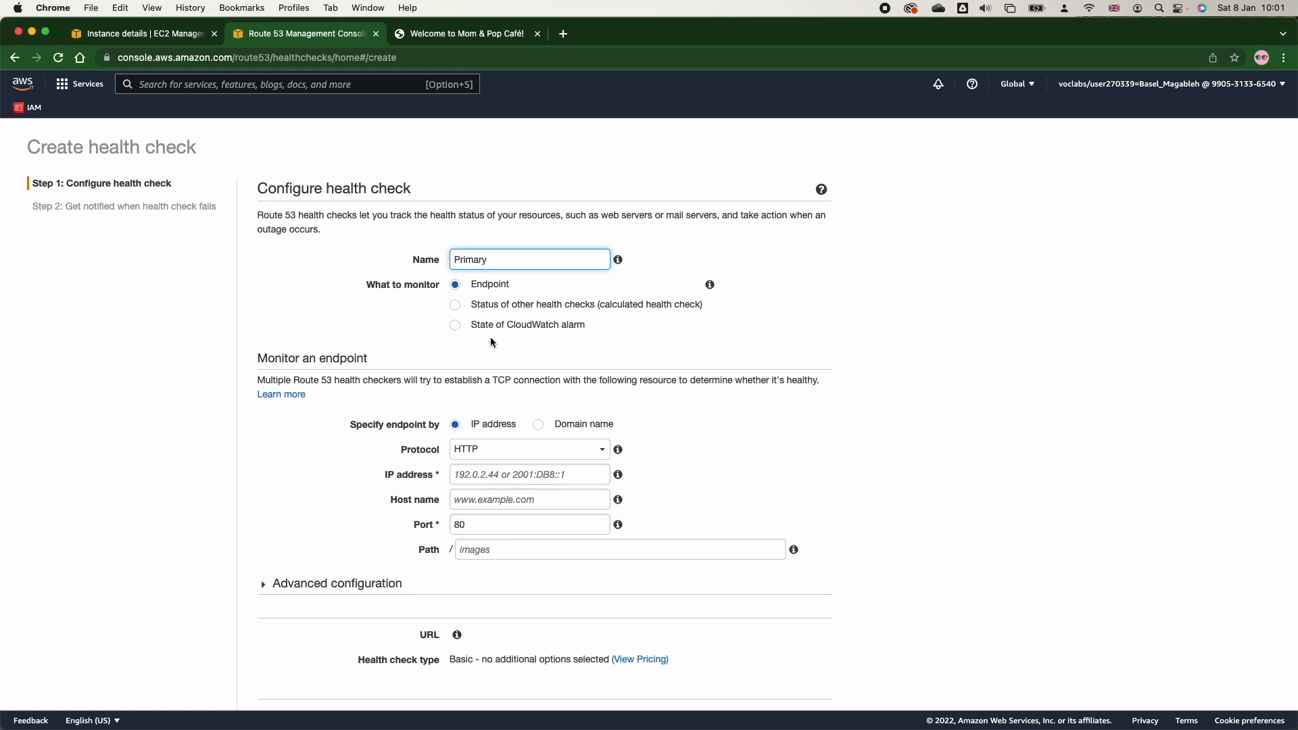
pyautogui.click(500, 475)
pyautogui.press('super+v')
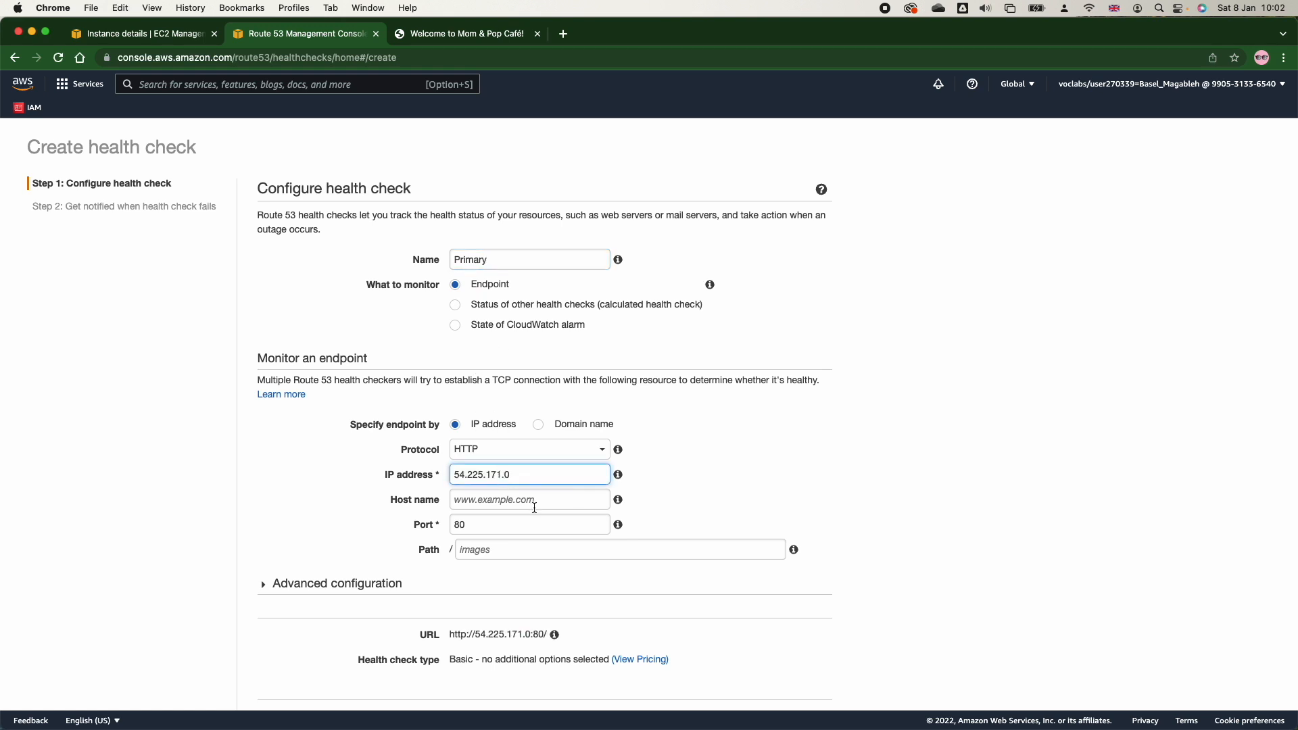
# Set the health check's path to mompopcafe, copied from the café website's address
pyautogui.click(473, 549)
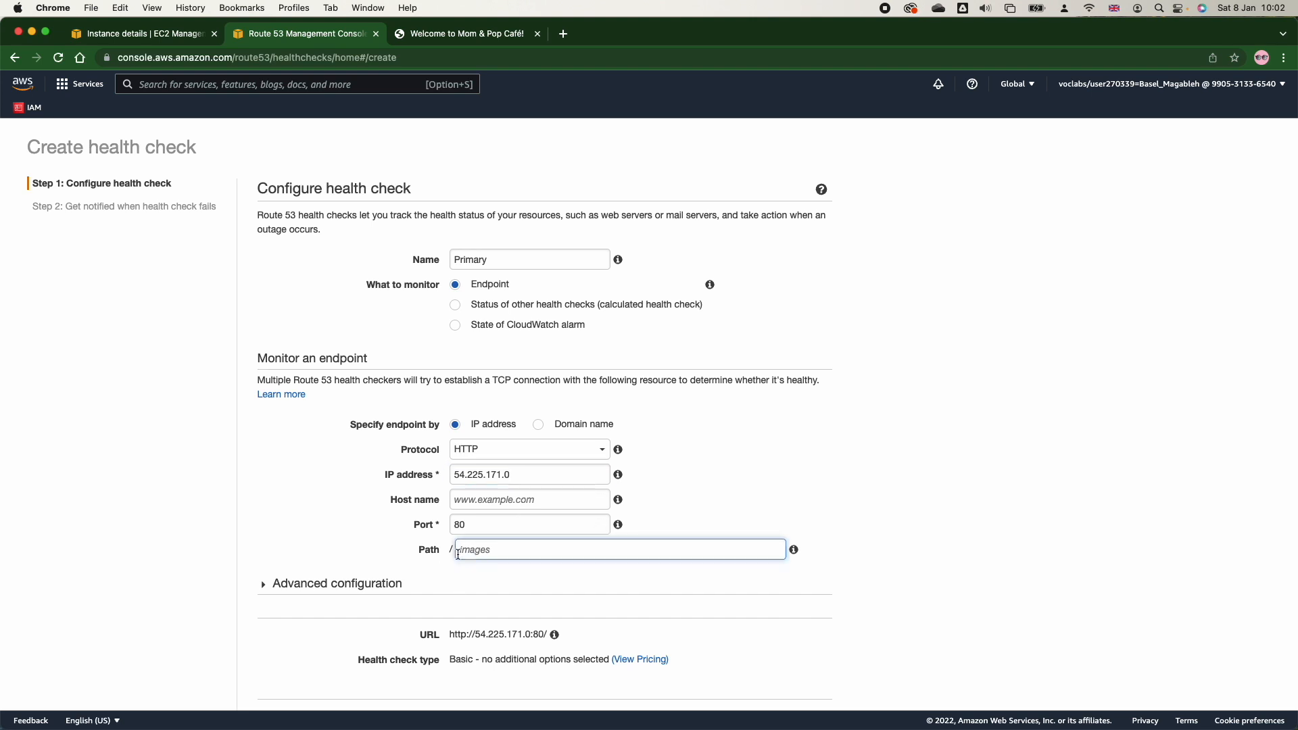
pyautogui.click(460, 34)
pyautogui.click(265, 59)
pyautogui.moveTo(330, 59); pyautogui.dragTo(240, 60)
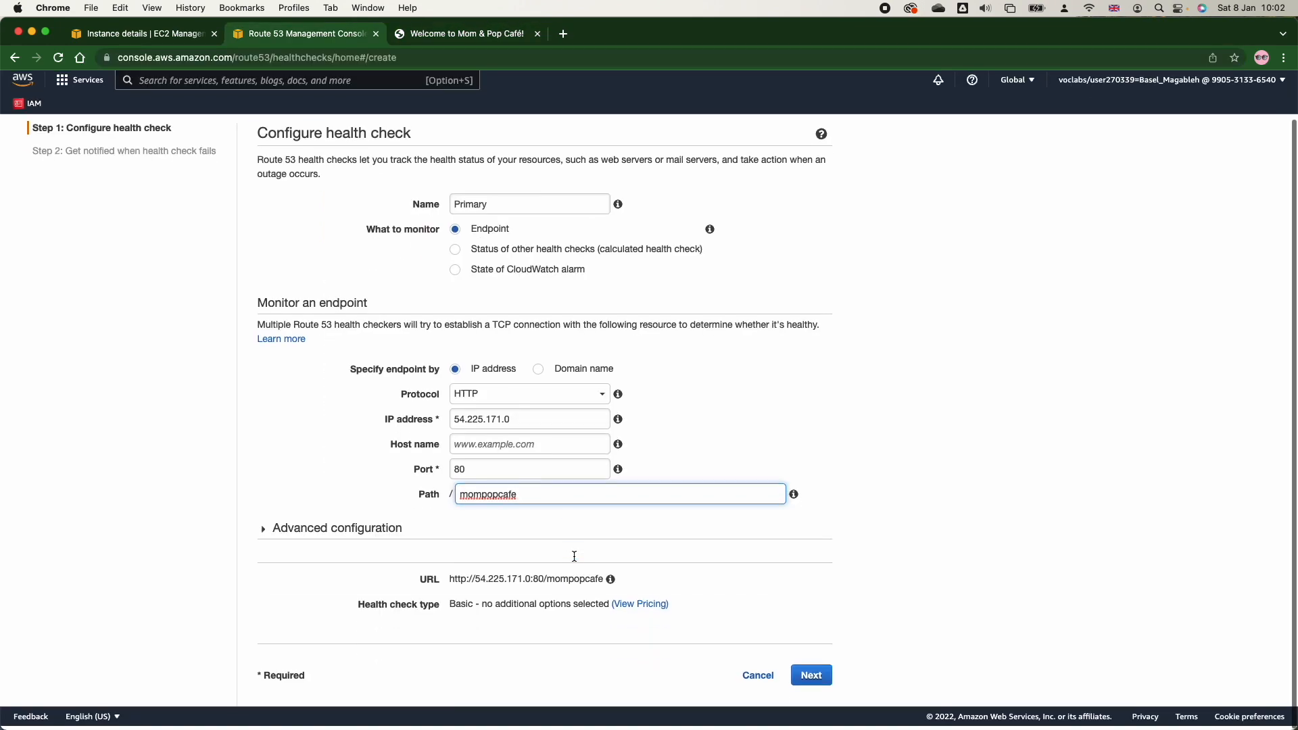
# In the advanced configuration, set the request interval to Fast (10 seconds) and the failure threshold to 2
pyautogui.click(266, 538)
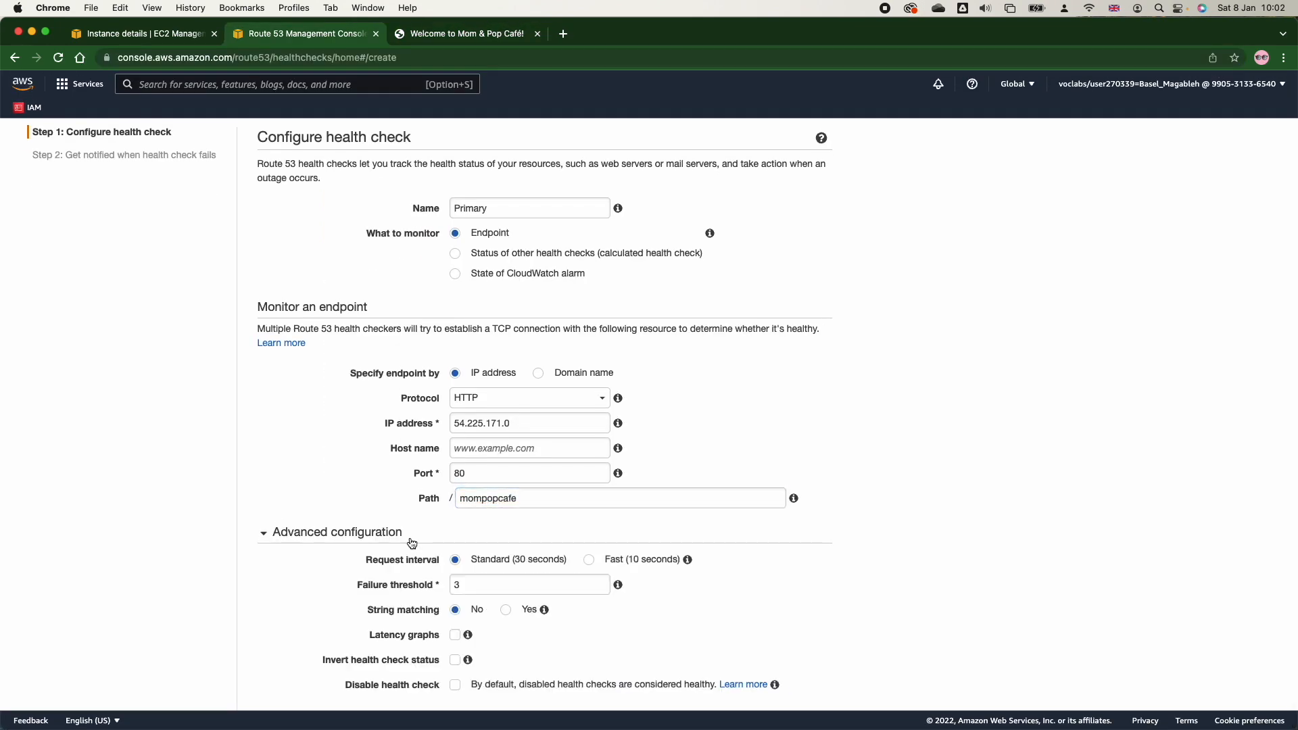
pyautogui.scroll(-2, 511, 474)
pyautogui.click(602, 438)
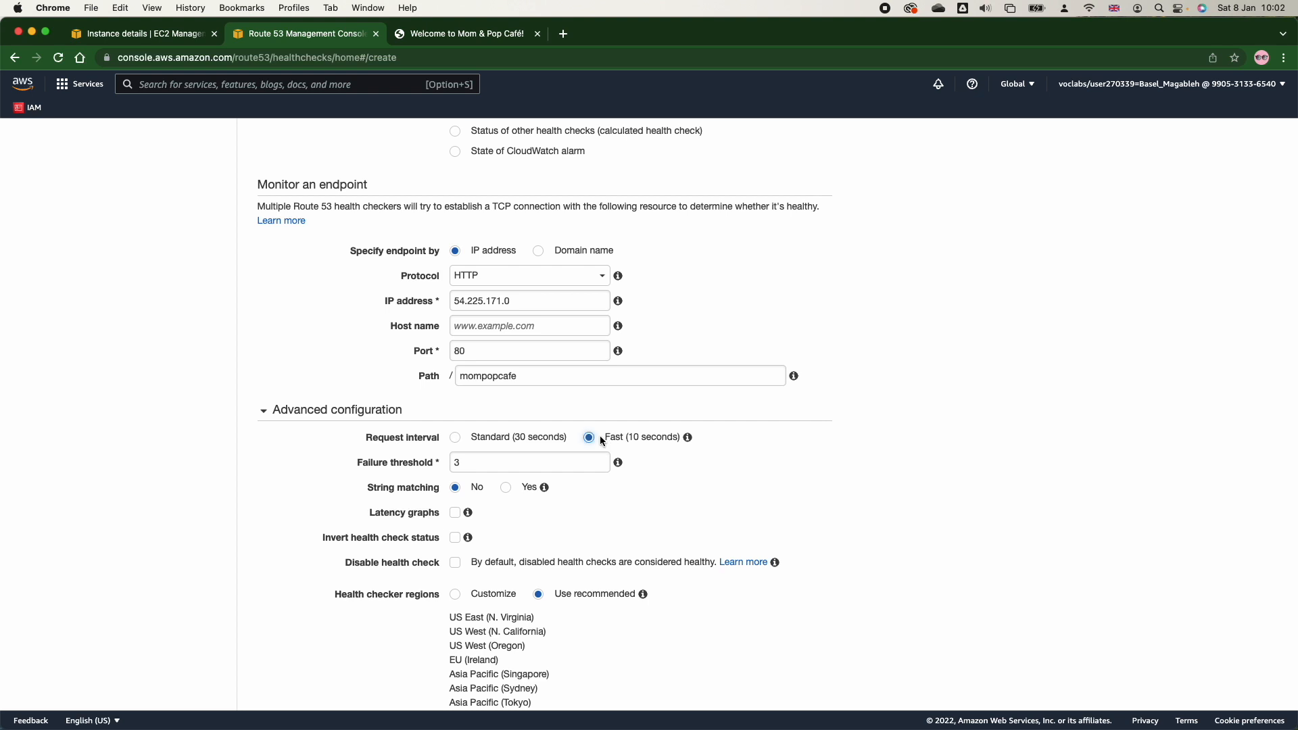
pyautogui.click(500, 466)
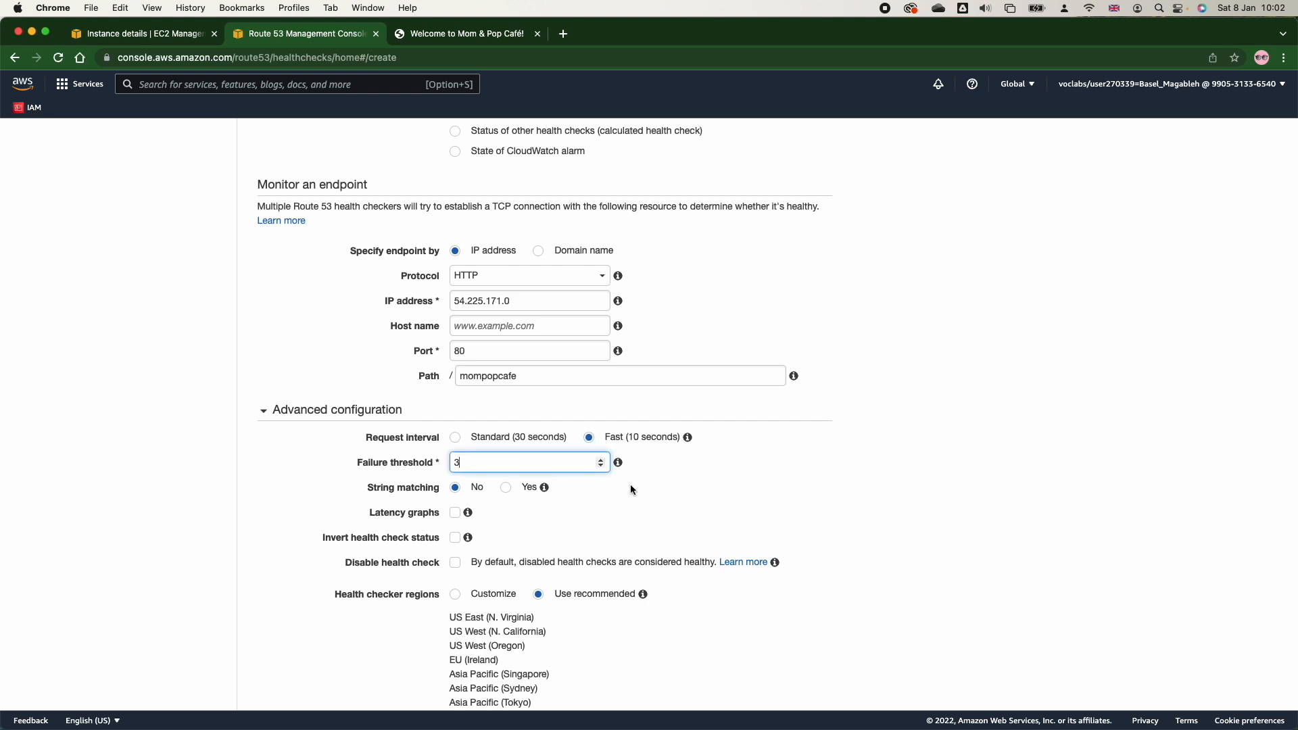
pyautogui.click(600, 466)
pyautogui.scroll(3, 511, 437)
pyautogui.doubleClick(504, 473)
pyautogui.scroll(-3, 505, 475)
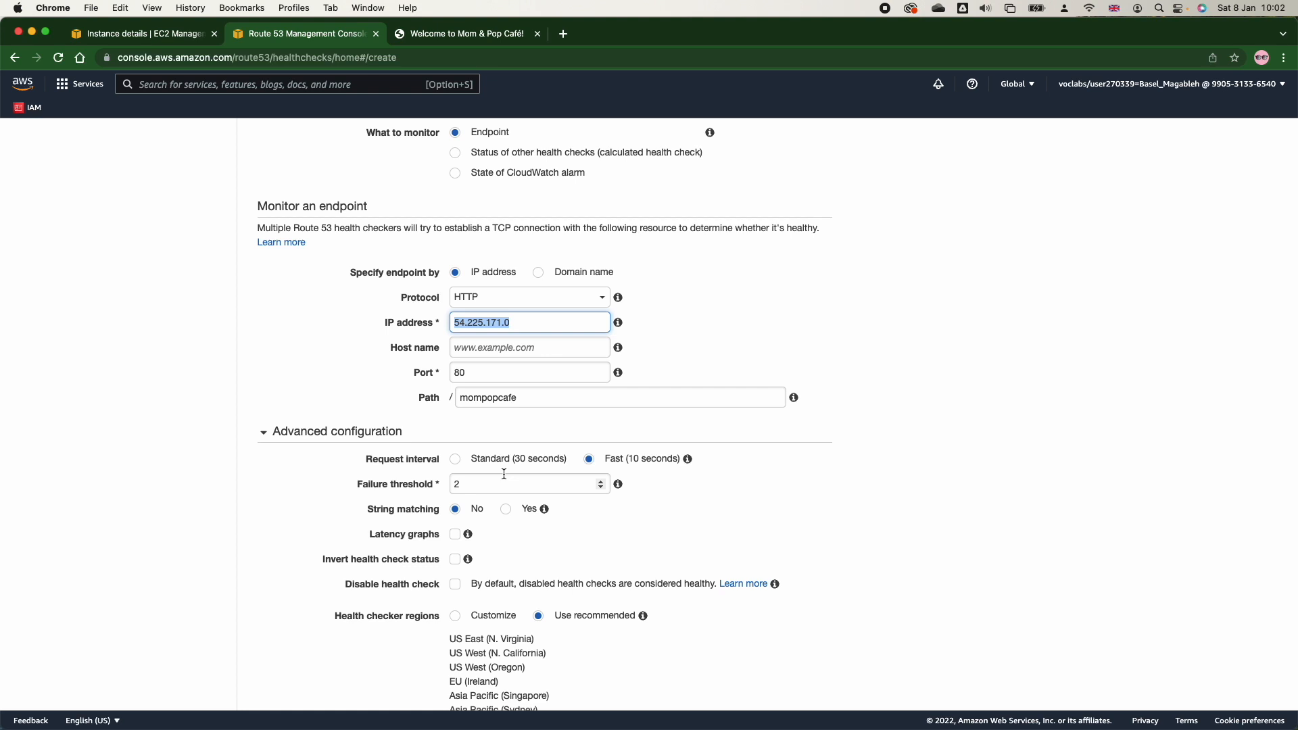
# Enable latency graphs for the health check and continue to the failure notification settings
pyautogui.scroll(-2, 504, 475)
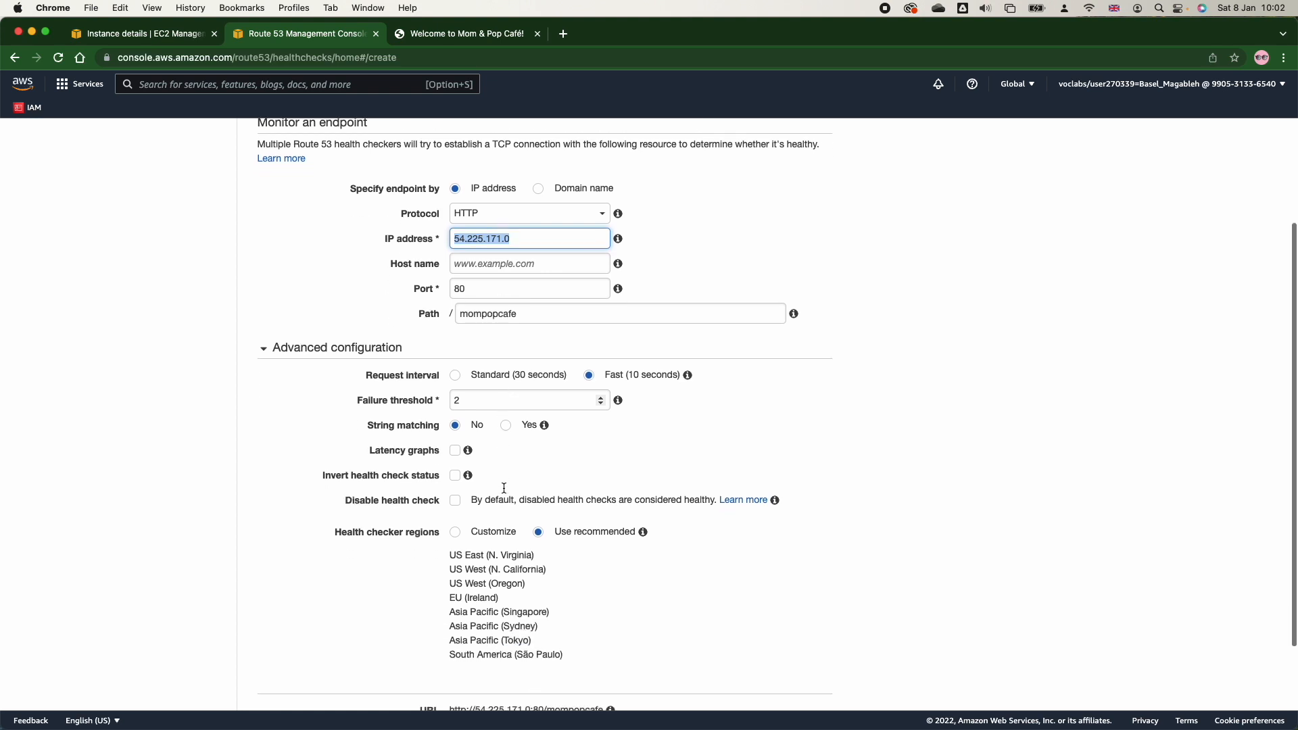
pyautogui.click(455, 451)
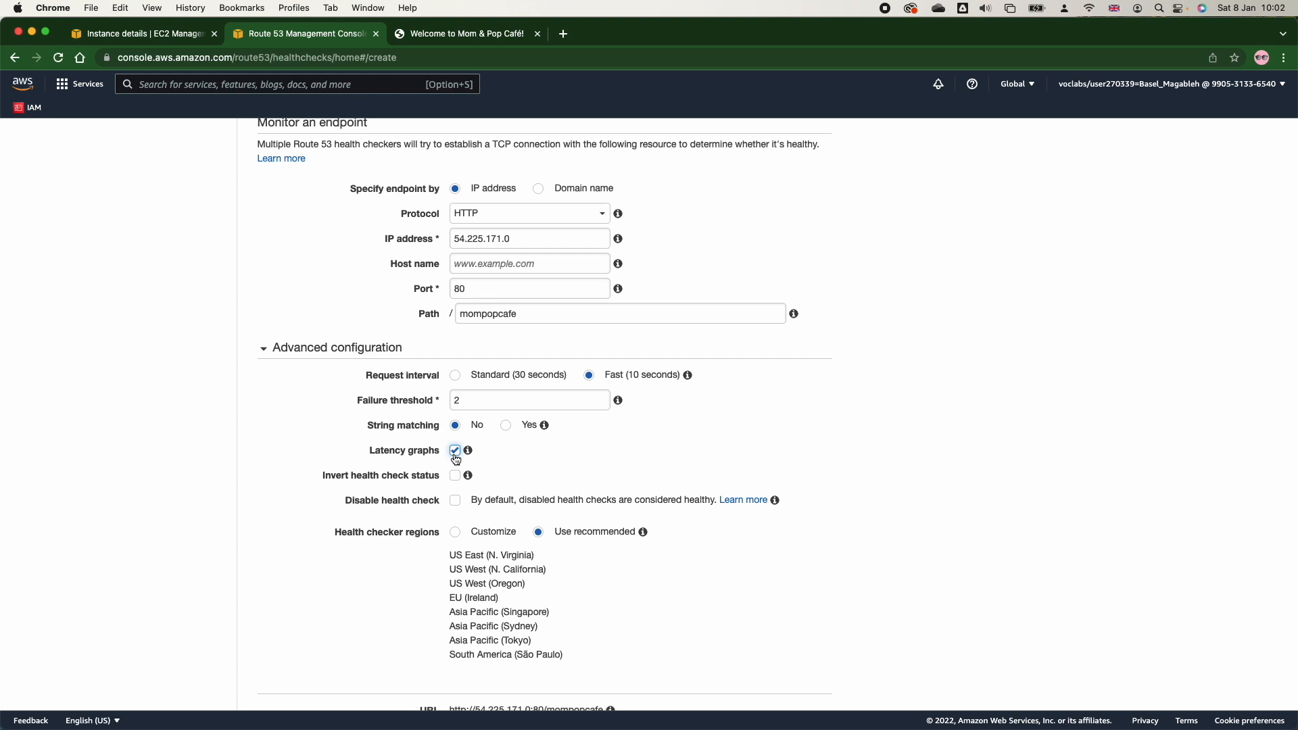
pyautogui.scroll(-3, 528, 501)
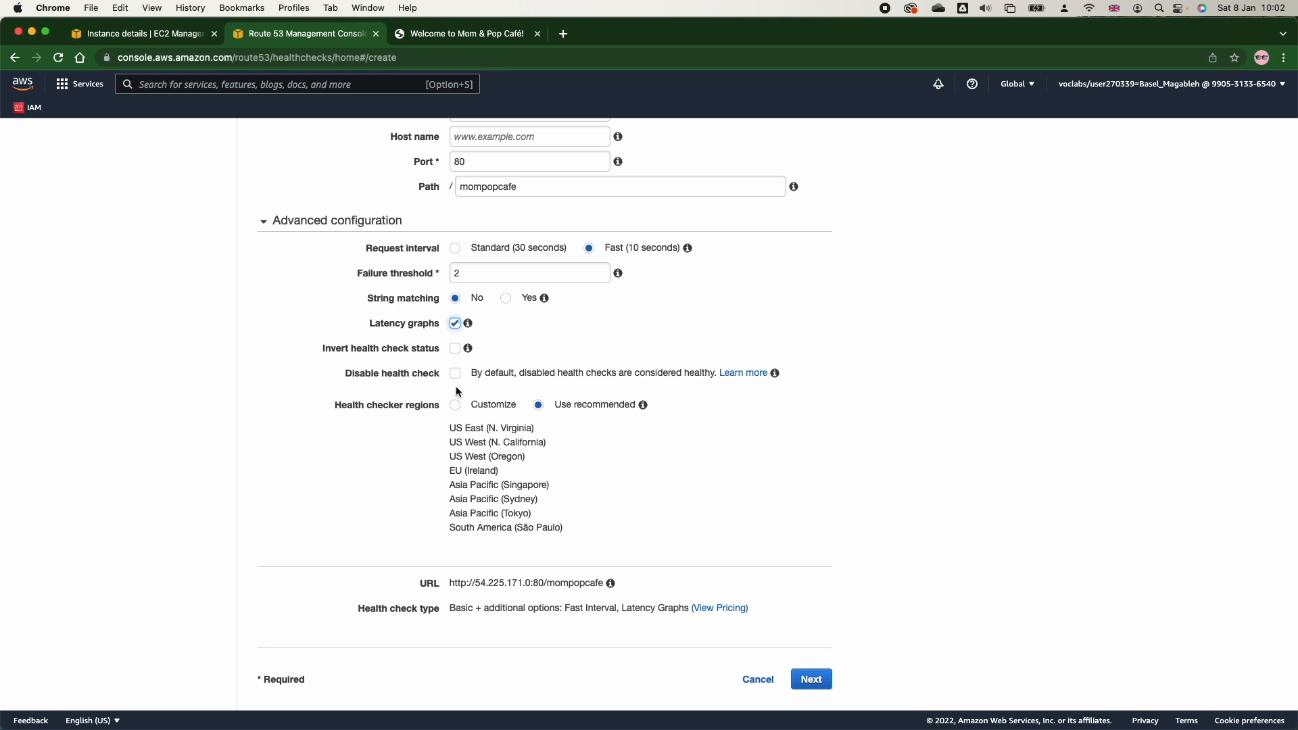
pyautogui.click(813, 681)
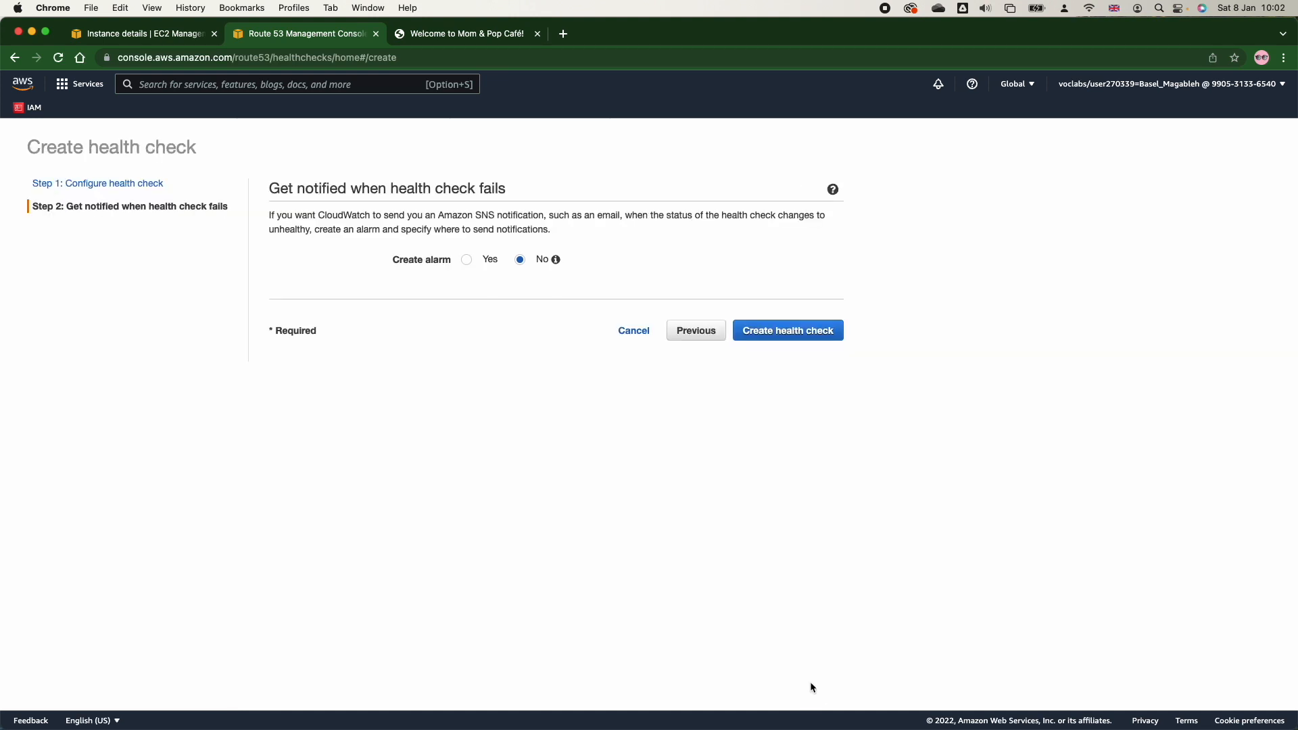
# Add an alarm with a new SNS topic PrimaryEC2Down, enter the recipient's email address, and create the health check
pyautogui.click(467, 261)
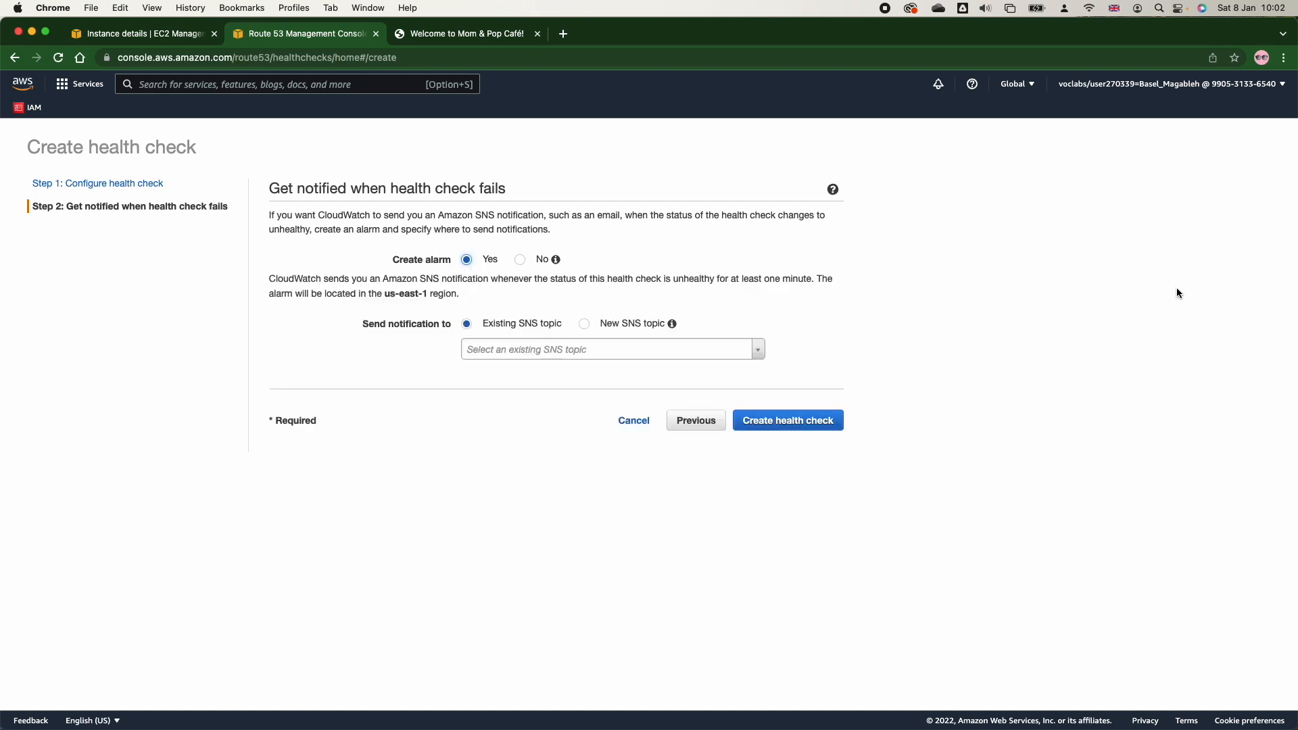
pyautogui.click(584, 324)
pyautogui.click(545, 347)
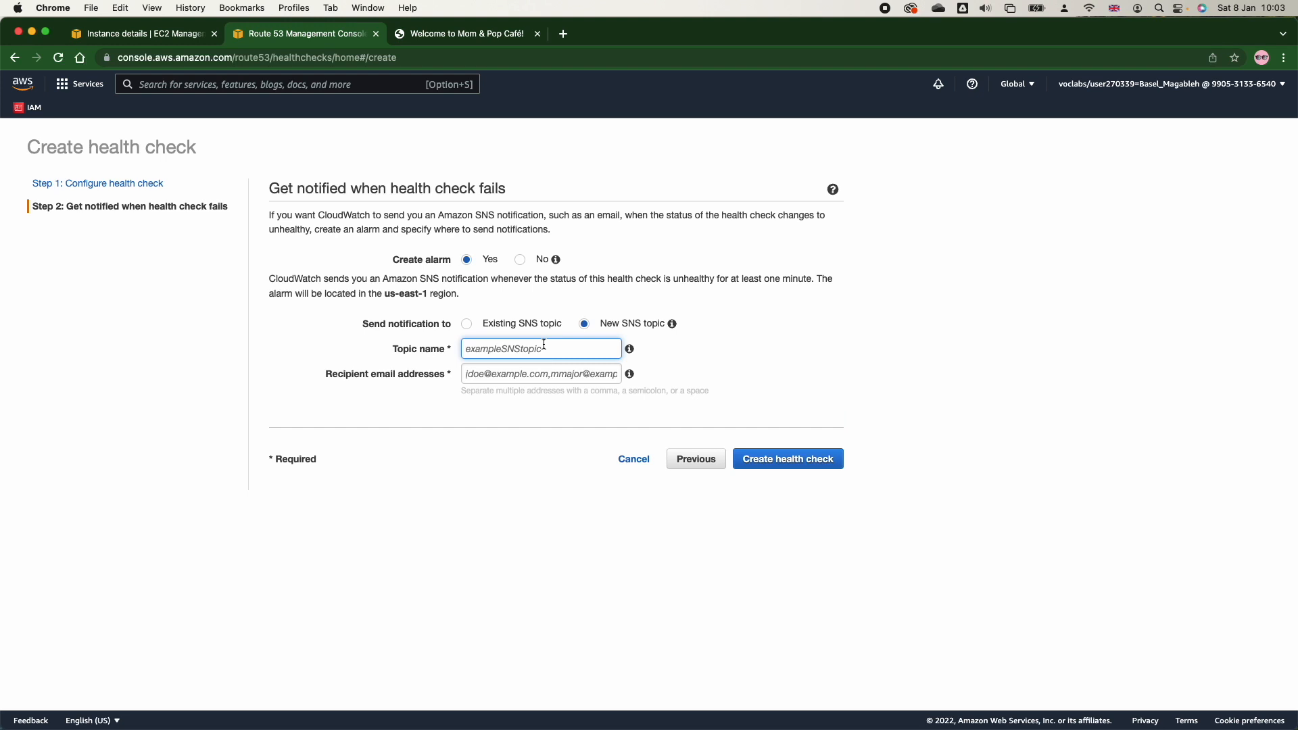
pyautogui.write('Primary EC2Down')
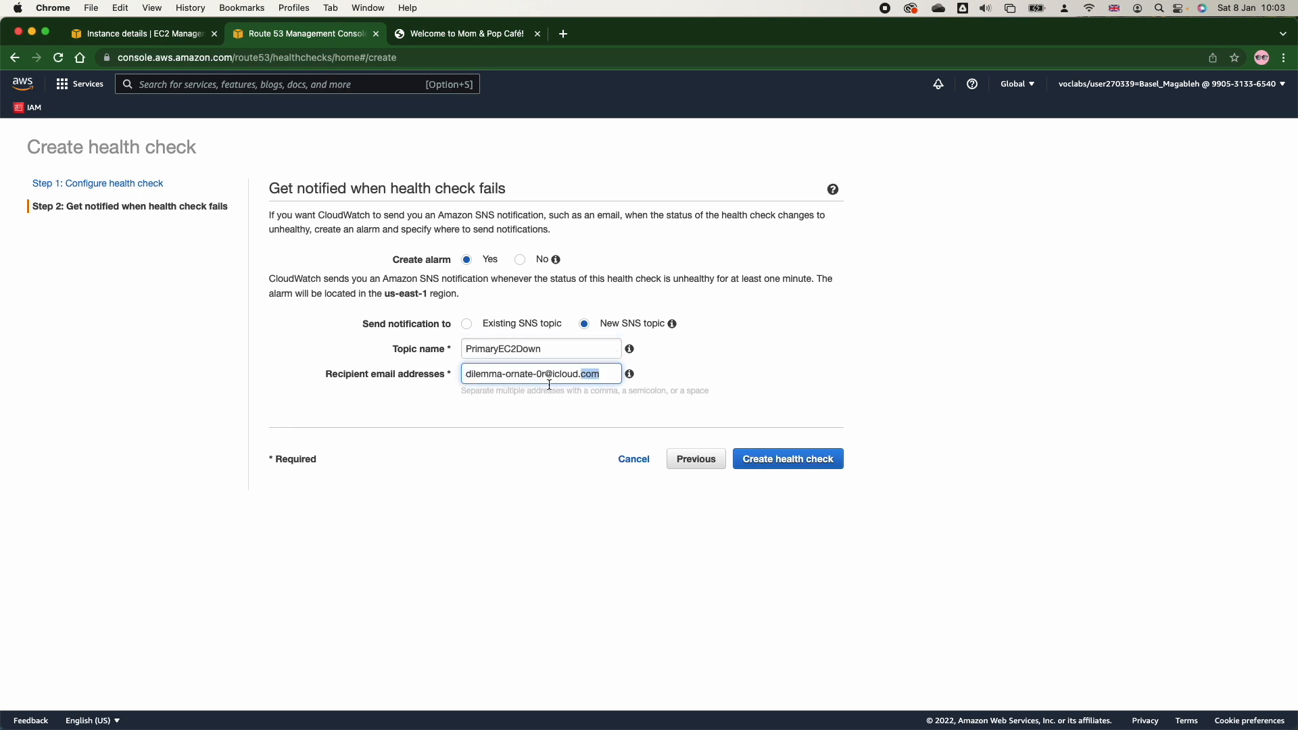
pyautogui.click(787, 460)
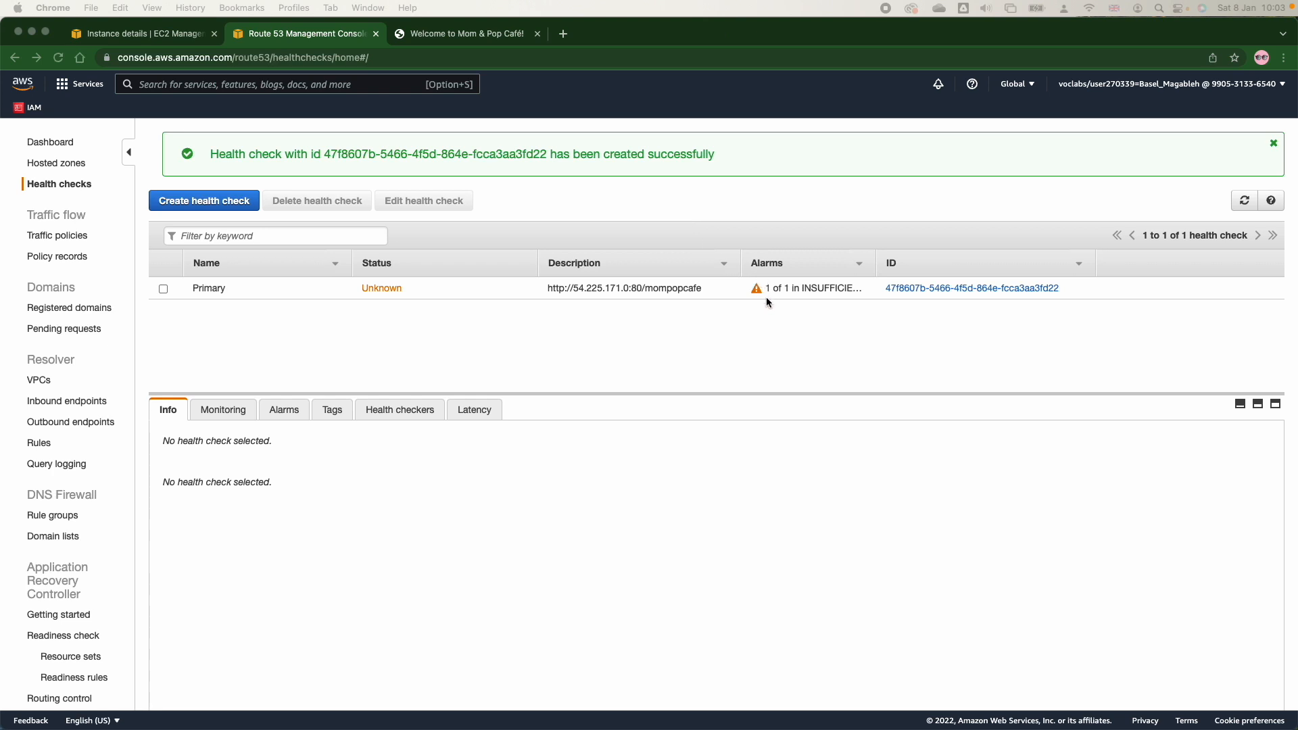
# Reload the café website and review the SNS subscription confirmation email for the PrimaryEC2Down topic
pyautogui.click(466, 33)
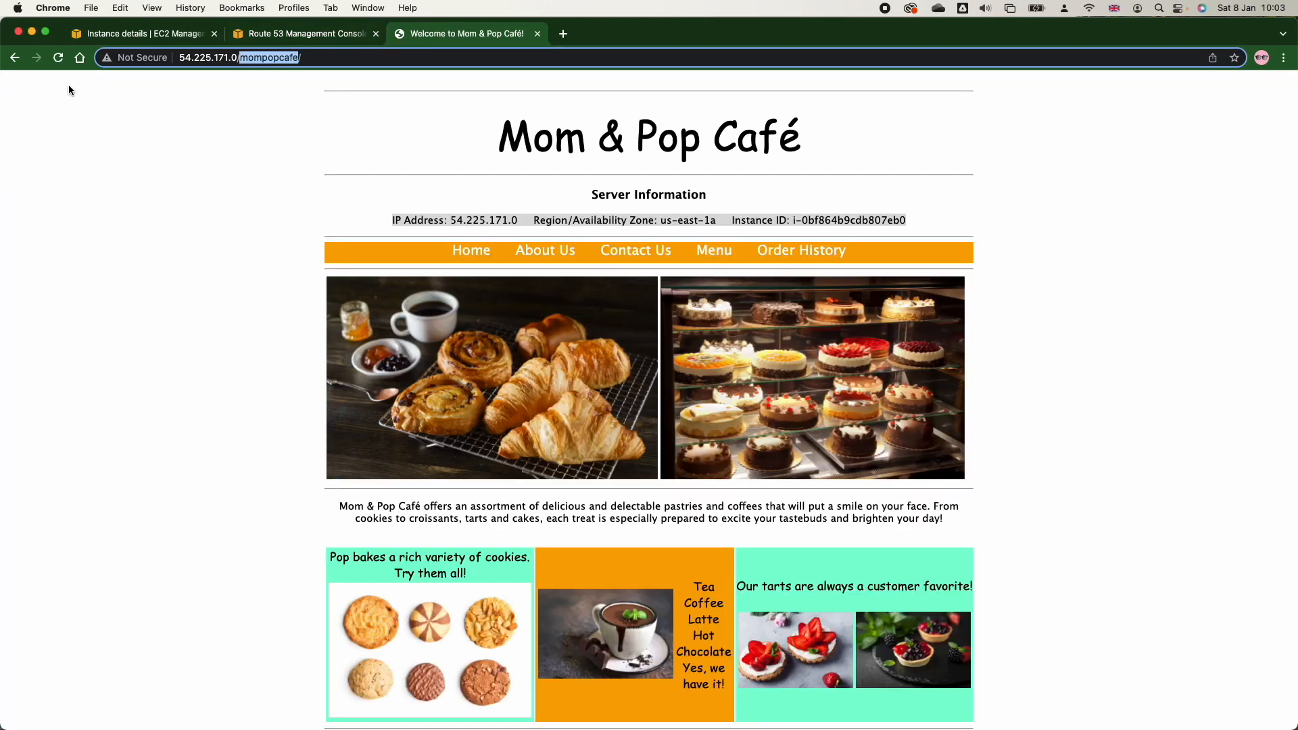
pyautogui.click(58, 57)
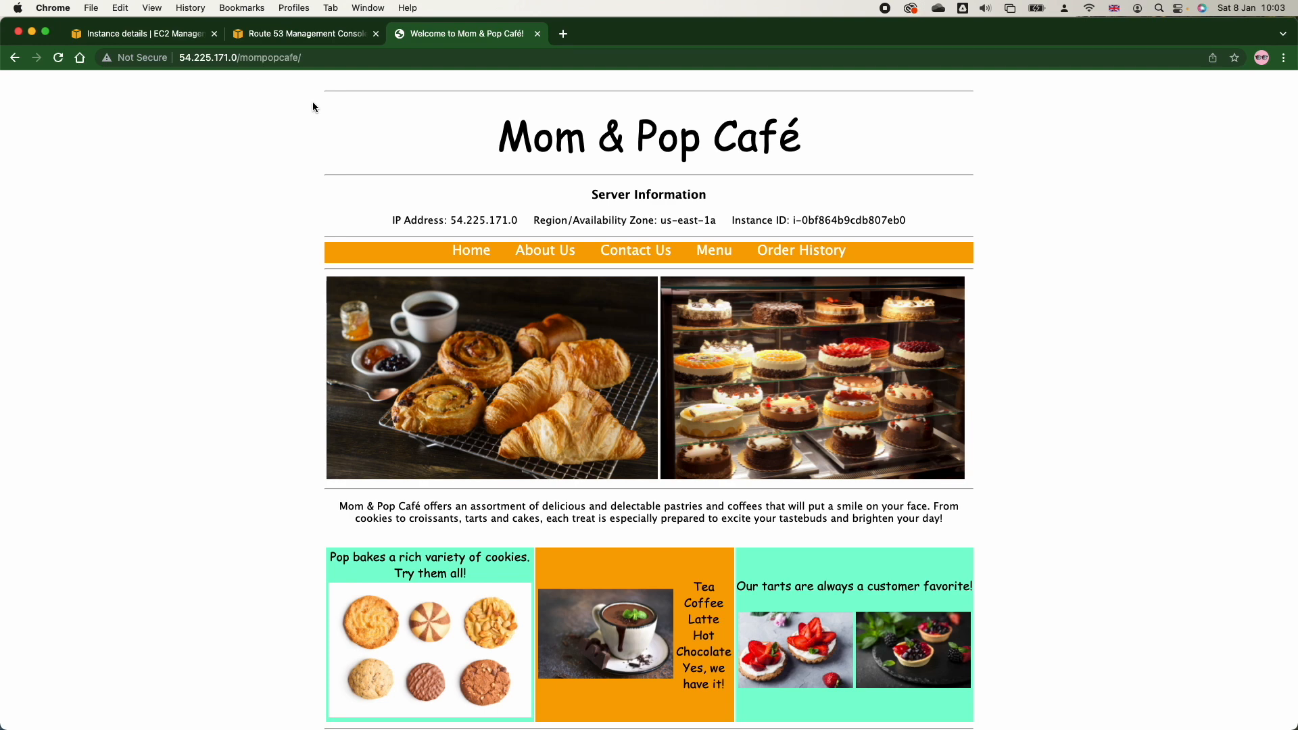
pyautogui.click(292, 41)
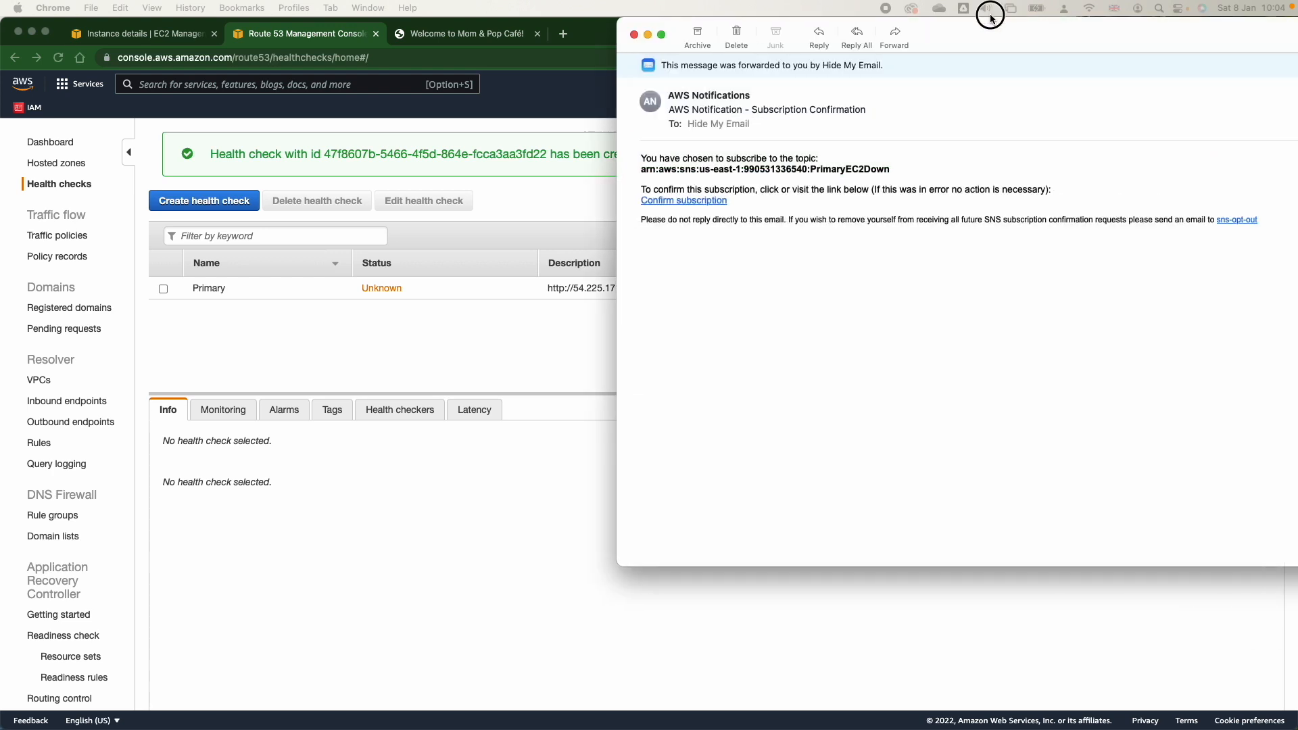
pyautogui.moveTo(660, 95); pyautogui.dragTo(514, 113)
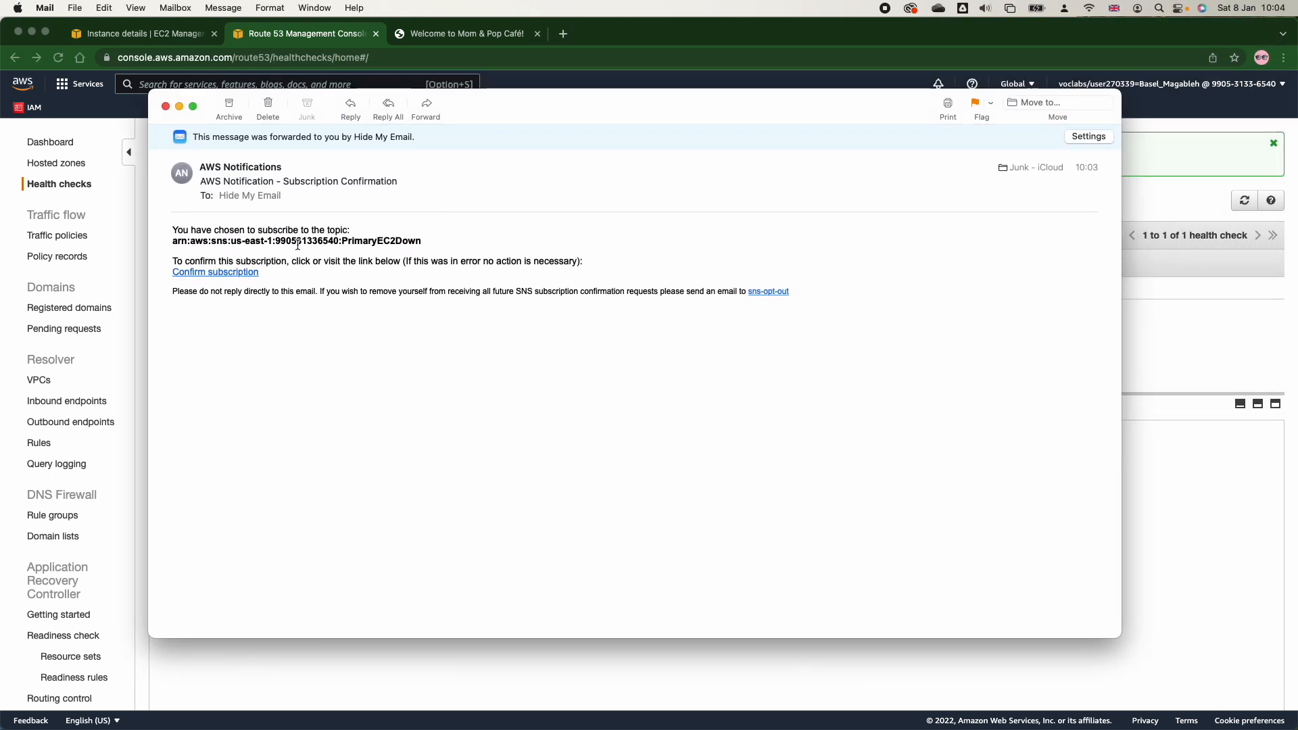
pyautogui.doubleClick(366, 241)
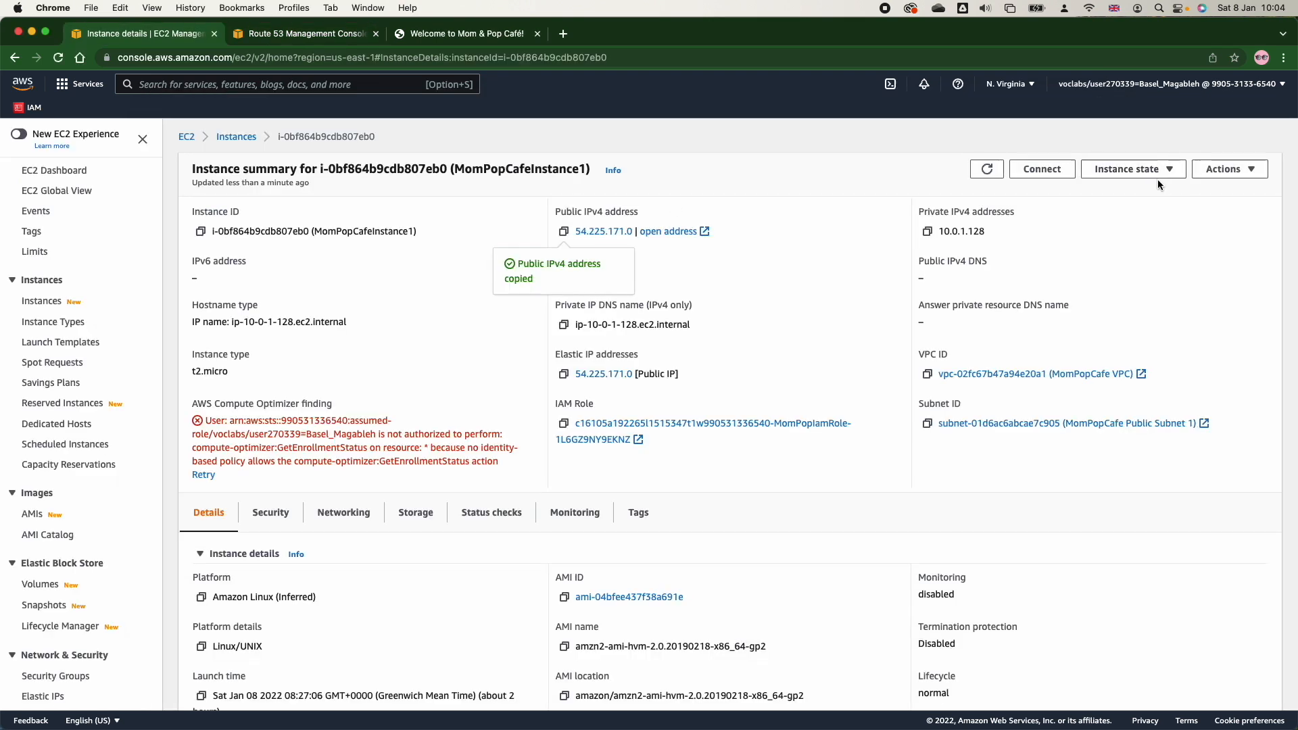
# Stop the EC2 instance MomPopCafeInstance1 and confirm the stop request
pyautogui.click(1158, 177)
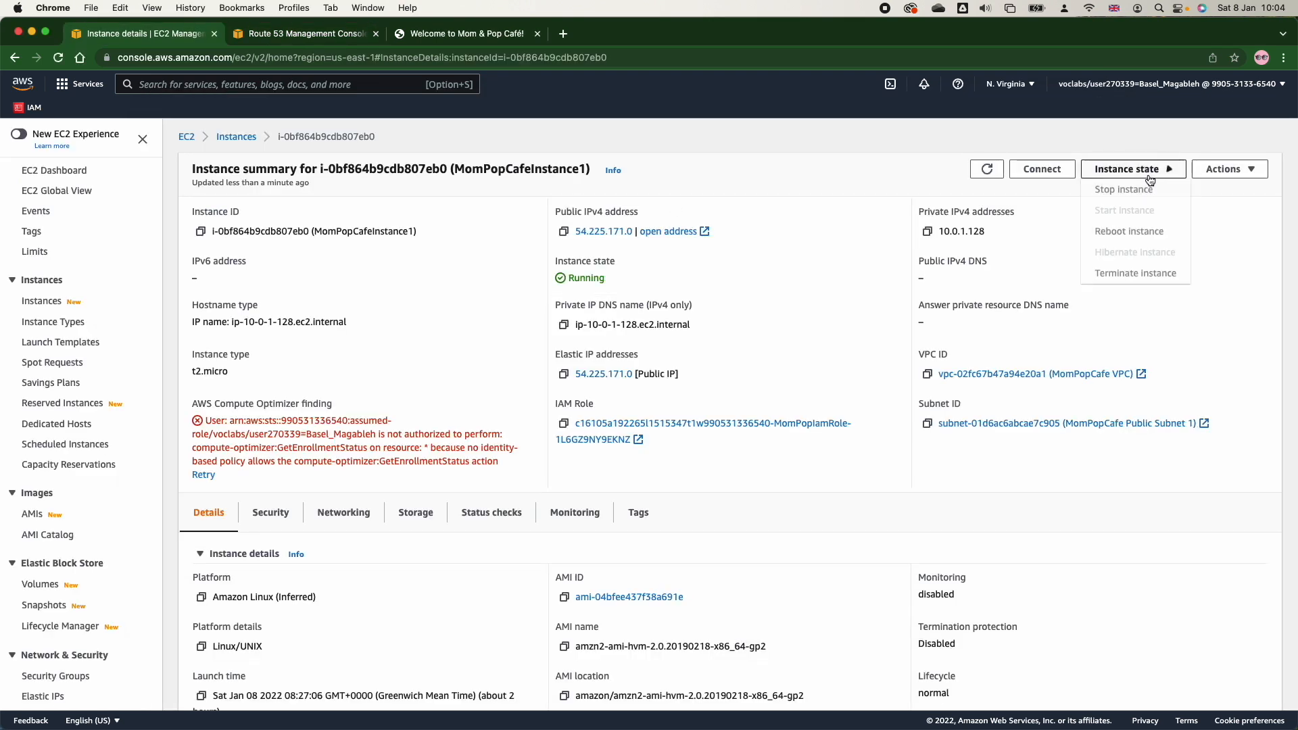
pyautogui.click(1141, 188)
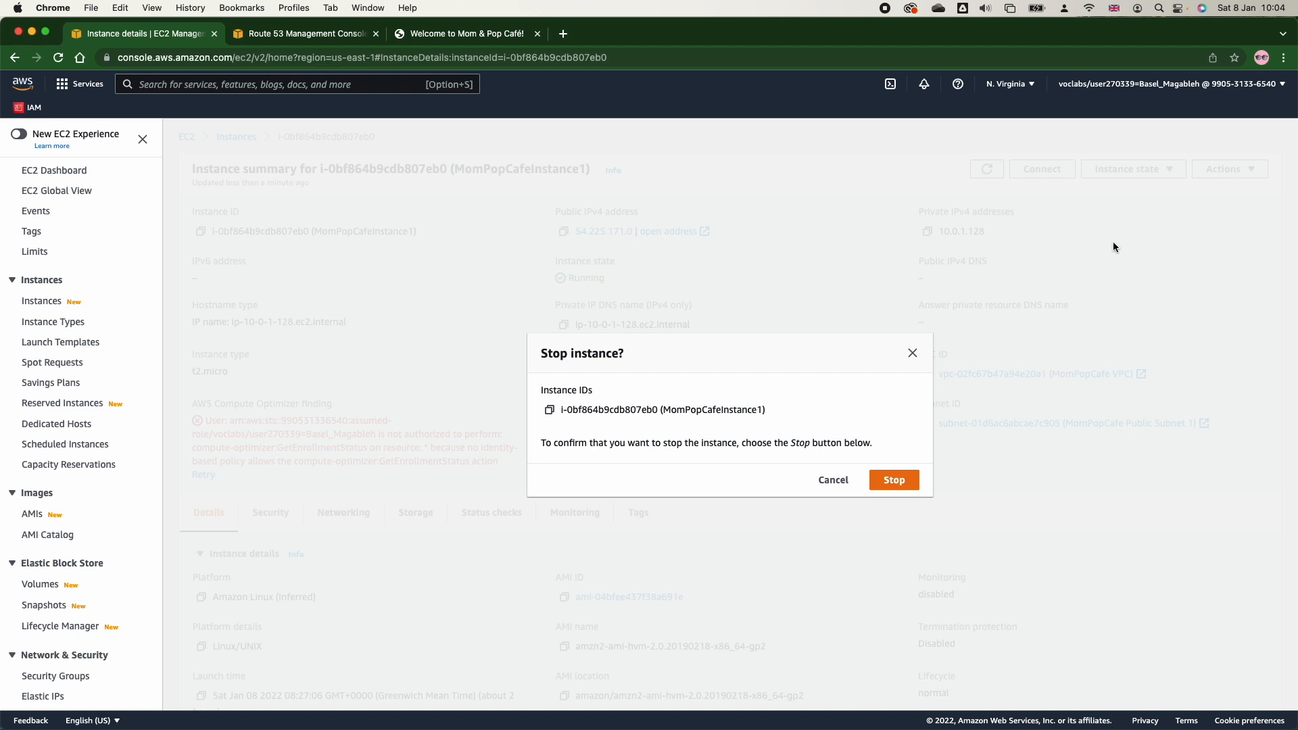
pyautogui.click(888, 481)
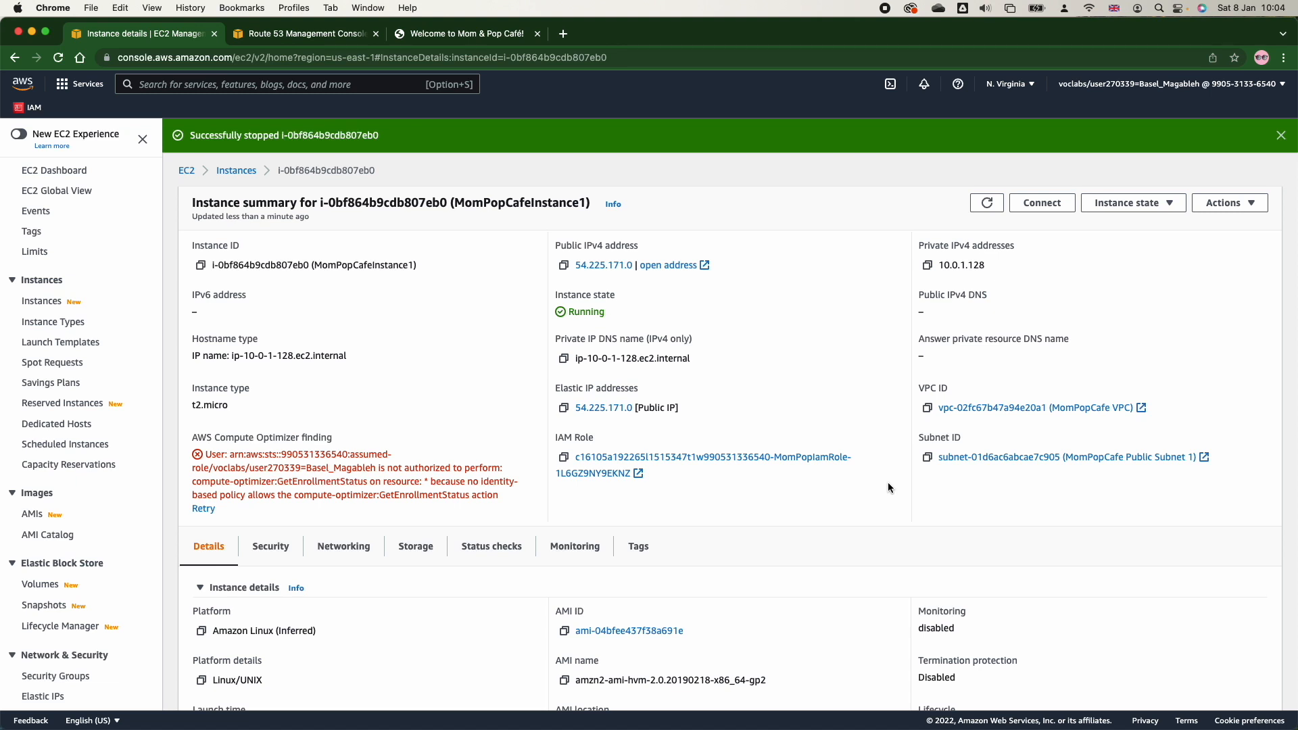
# Reload the café website and examine the reason for the state change in the CloudWatch alarm email
pyautogui.click(460, 34)
pyautogui.click(59, 59)
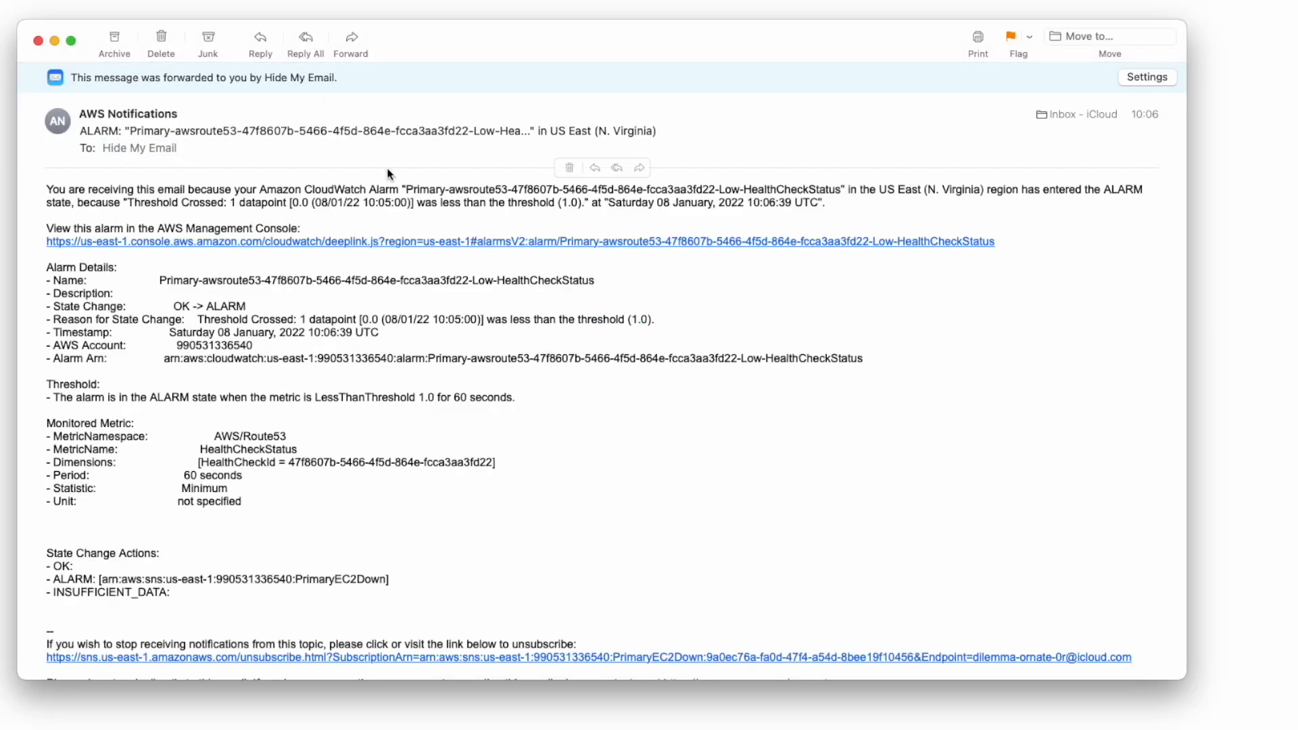
pyautogui.tripleClick(159, 293)
pyautogui.tripleClick(235, 319)
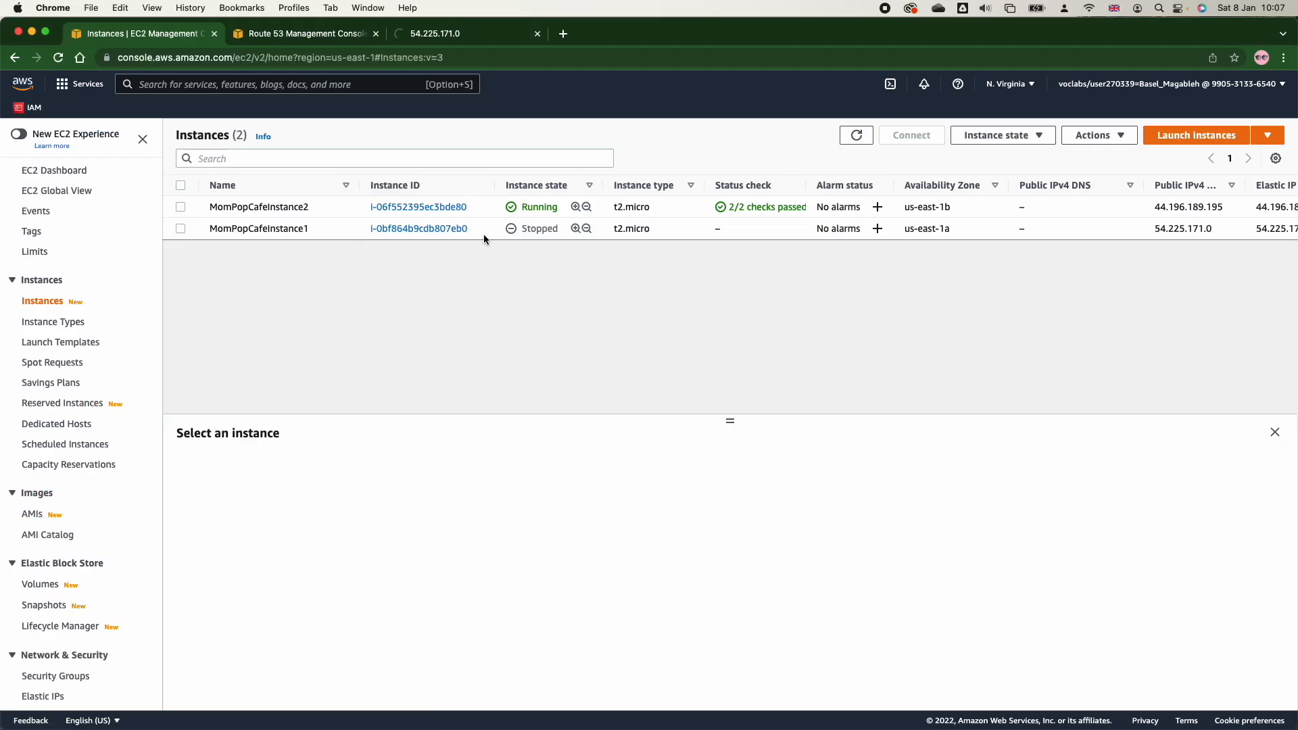
# Start the stopped MomPopCafeInstance1 from the EC2 instances list
pyautogui.click(202, 228)
pyautogui.click(1008, 148)
pyautogui.click(1006, 176)
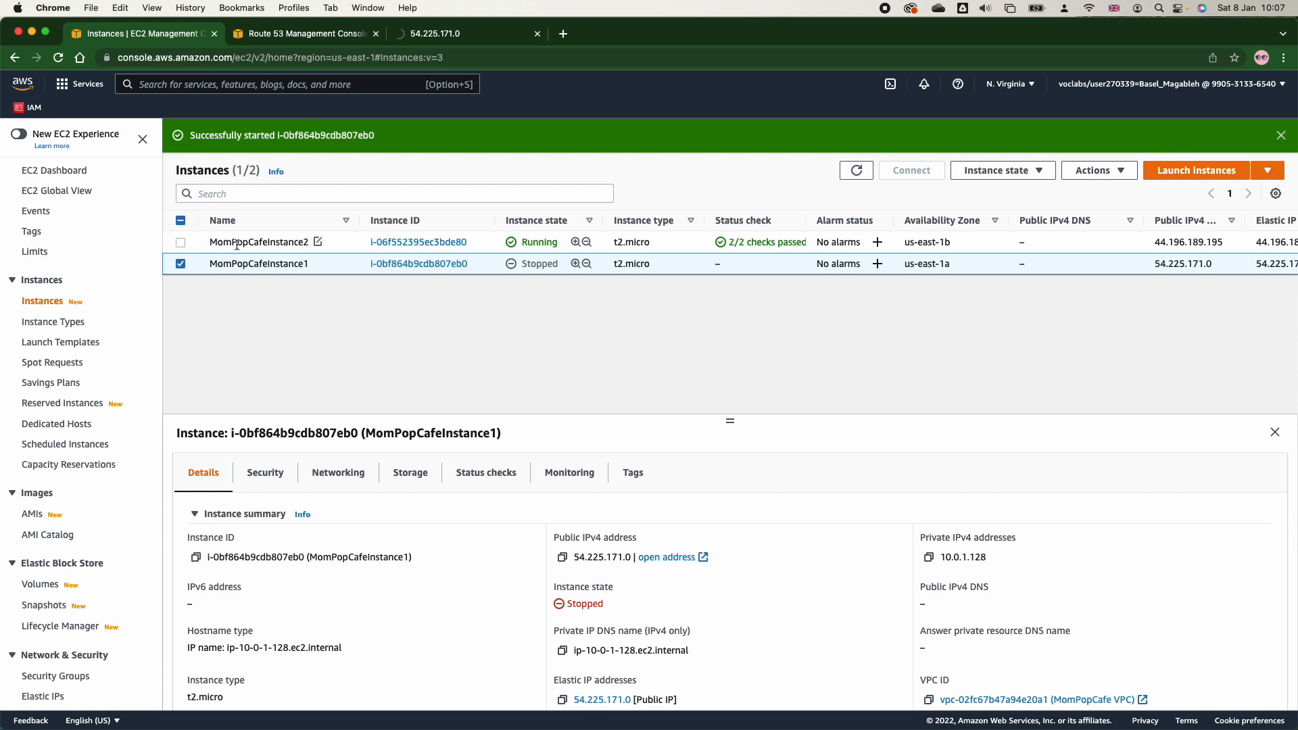
# Deselect MomPopCafeInstance1 and refresh the EC2 instances list to check its current state
pyautogui.click(181, 264)
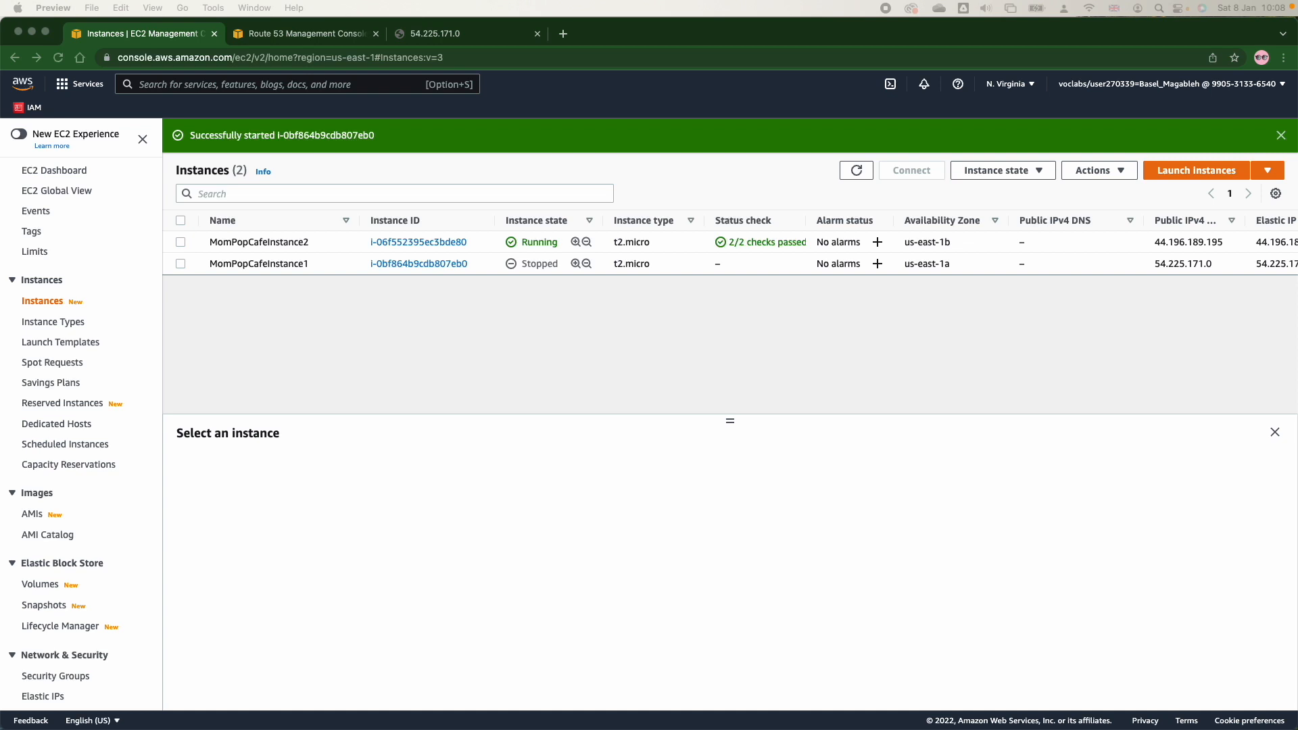
pyautogui.click(857, 177)
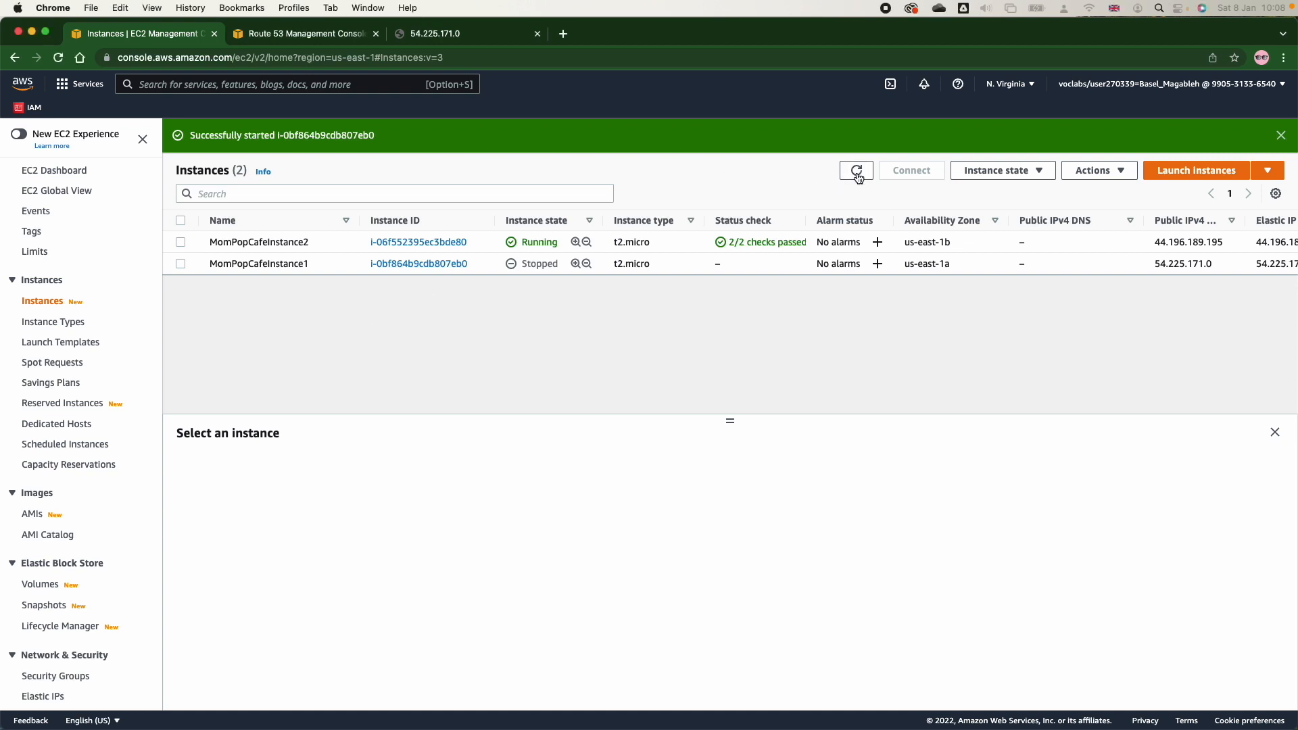
pyautogui.click(857, 177)
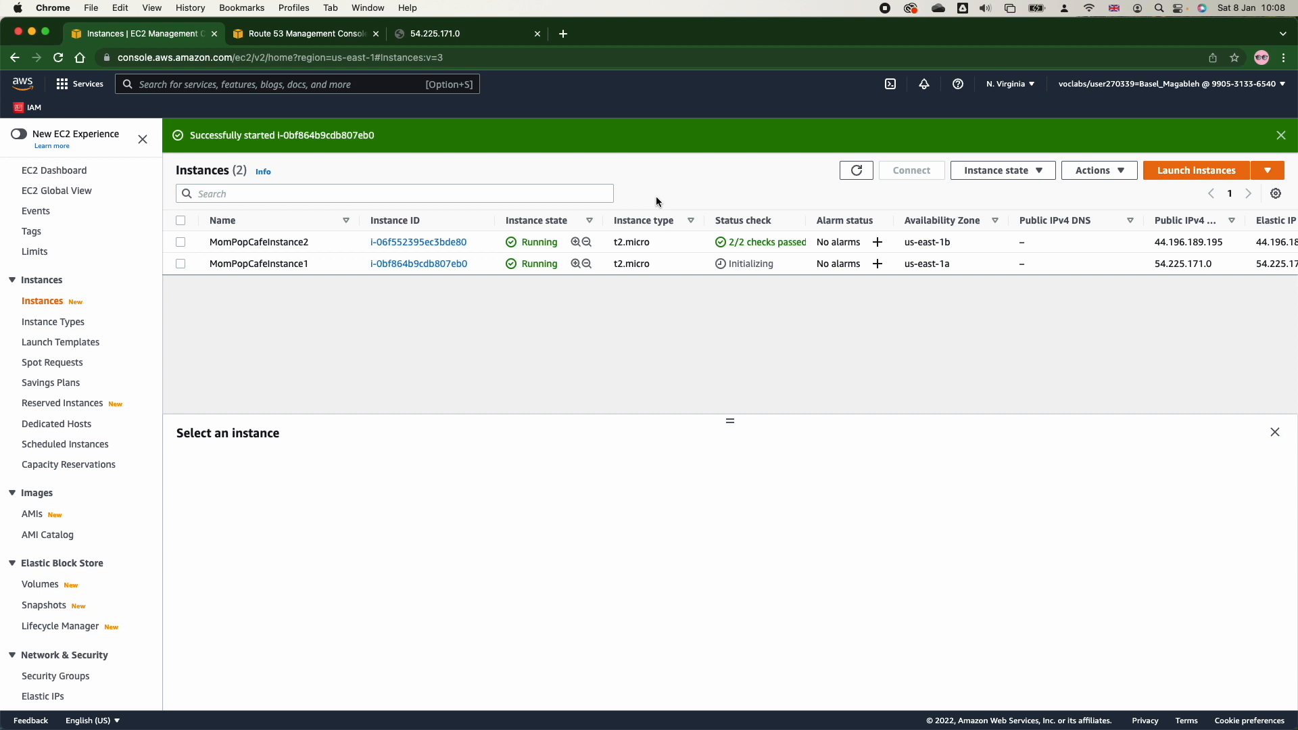
pyautogui.moveTo(919, 727)
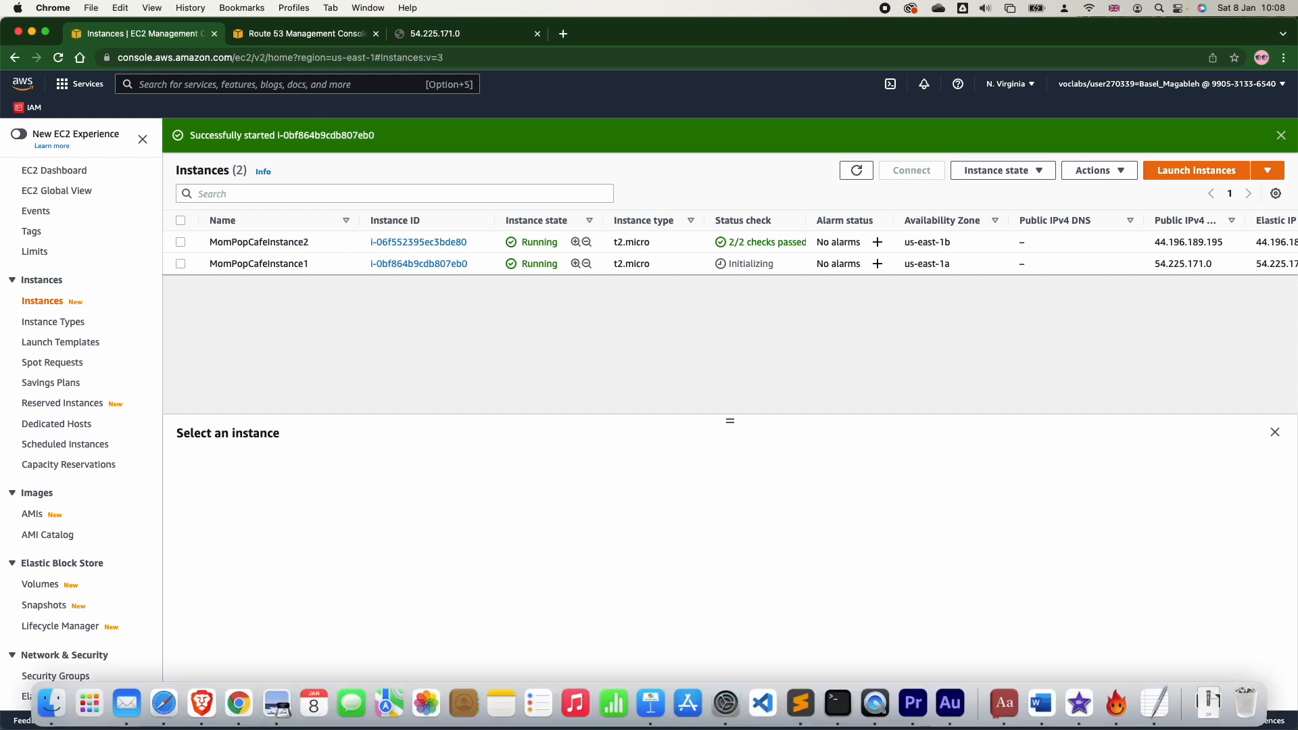
pyautogui.press('super+Tab')
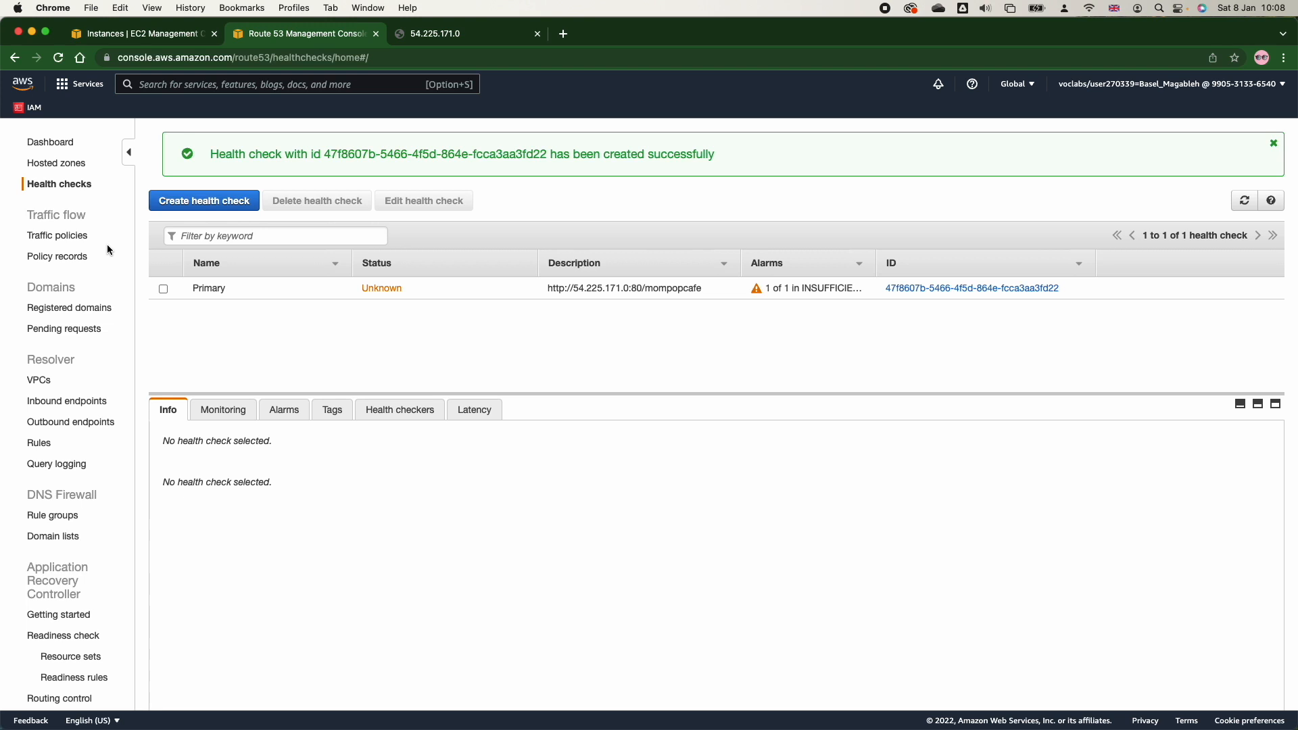
# Start a simple routing record named www in the 3549957_1641627676.vocareum.training hosted zone in Route 53
pyautogui.click(43, 165)
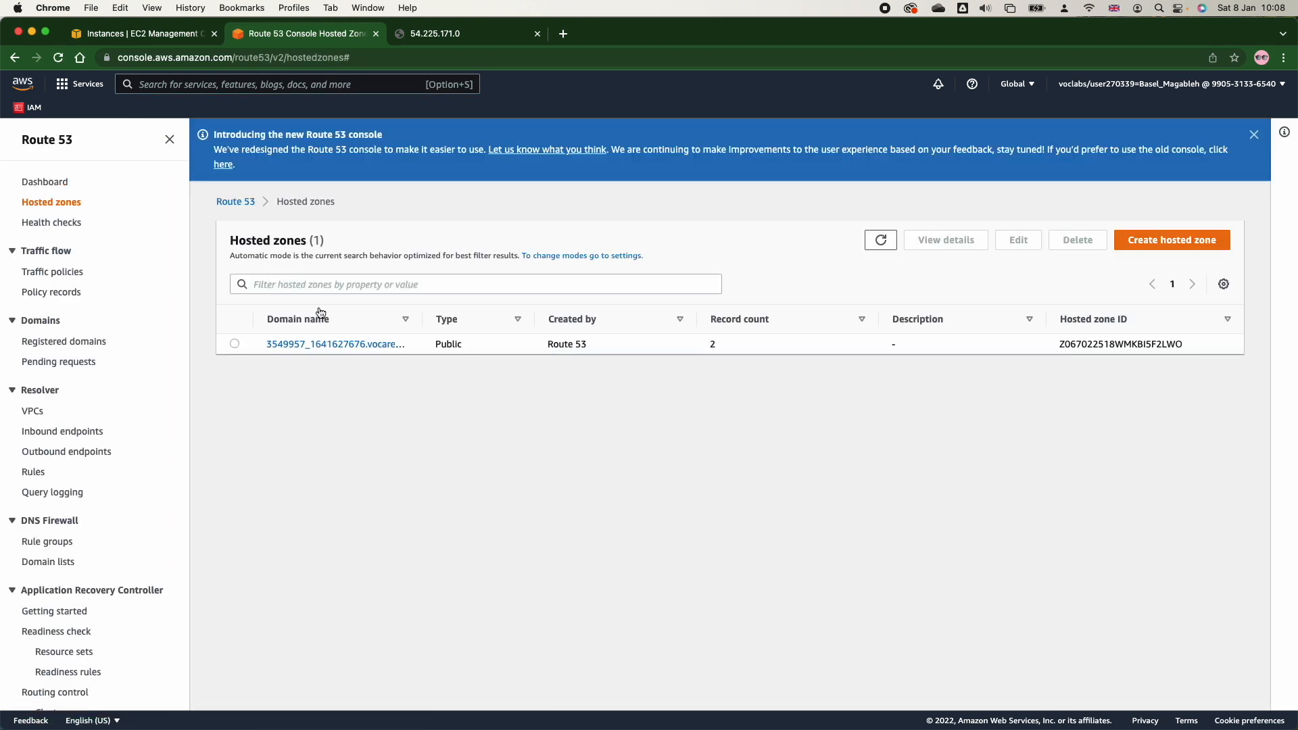
pyautogui.click(319, 343)
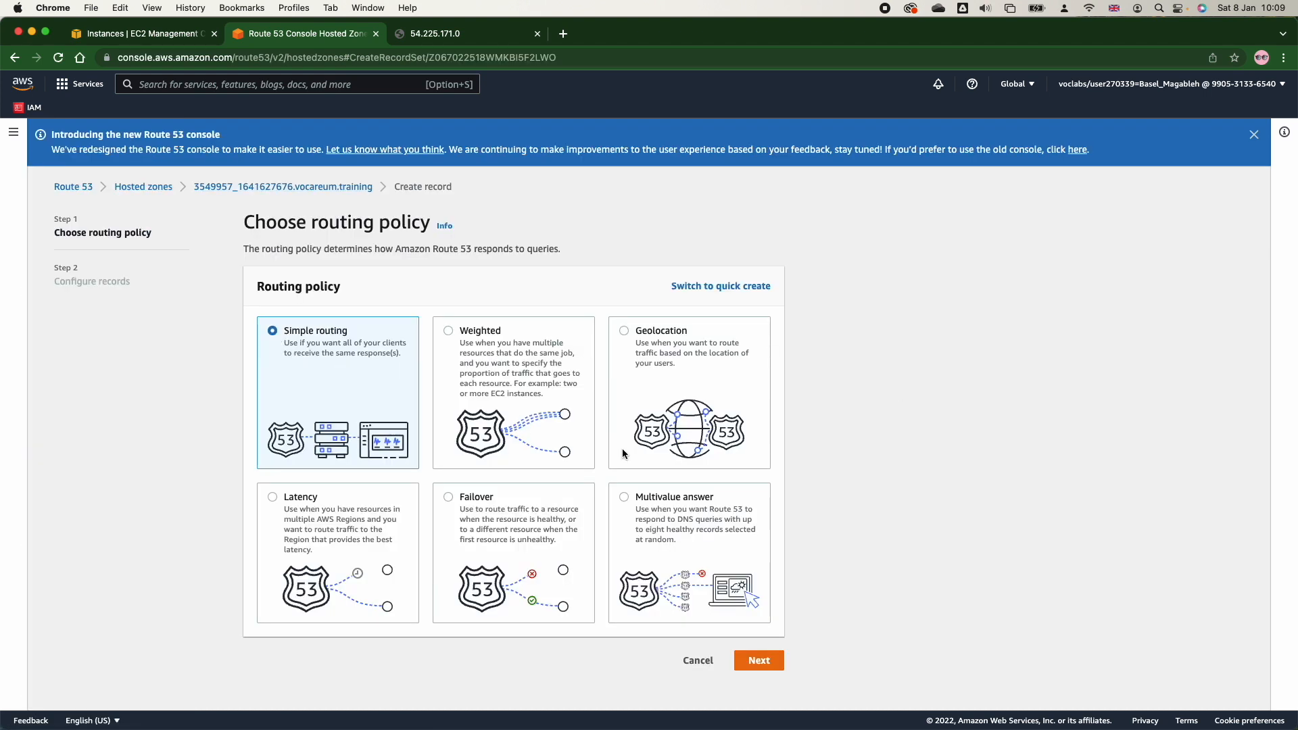
pyautogui.click(746, 661)
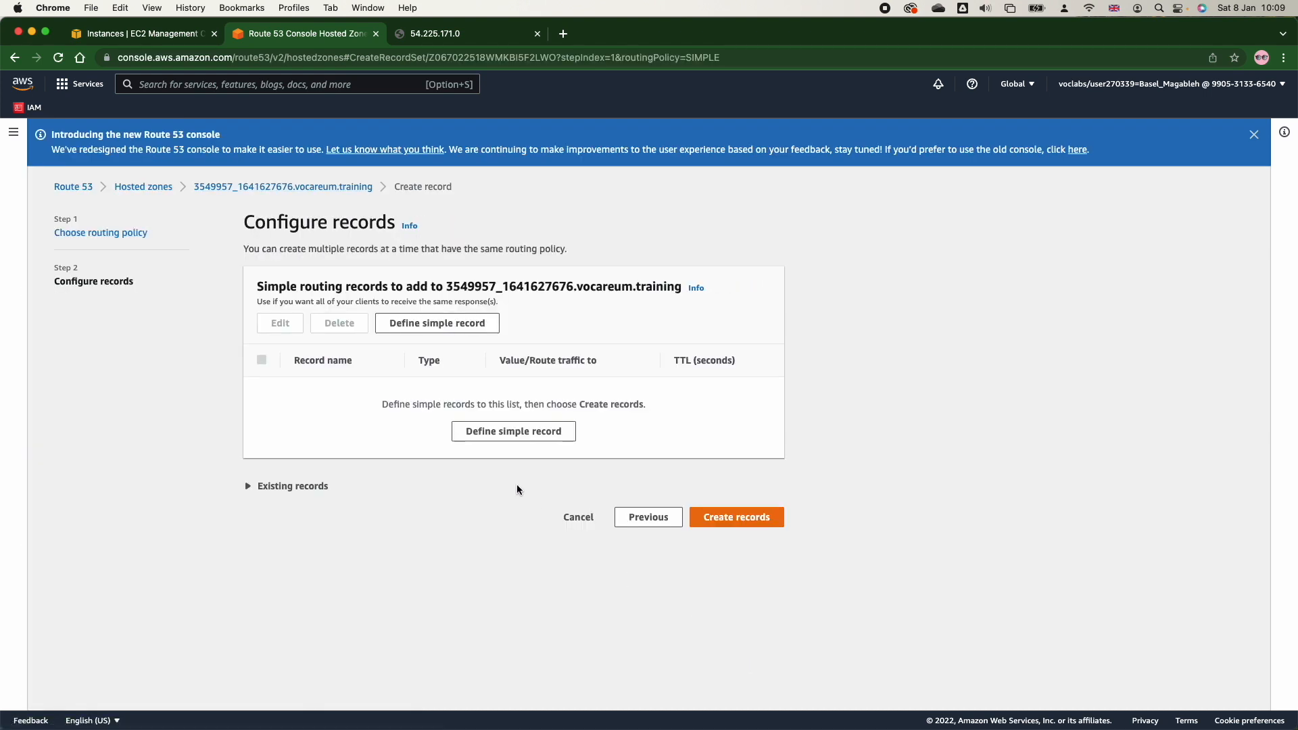
pyautogui.click(506, 431)
pyautogui.click(494, 276)
pyautogui.write('www')
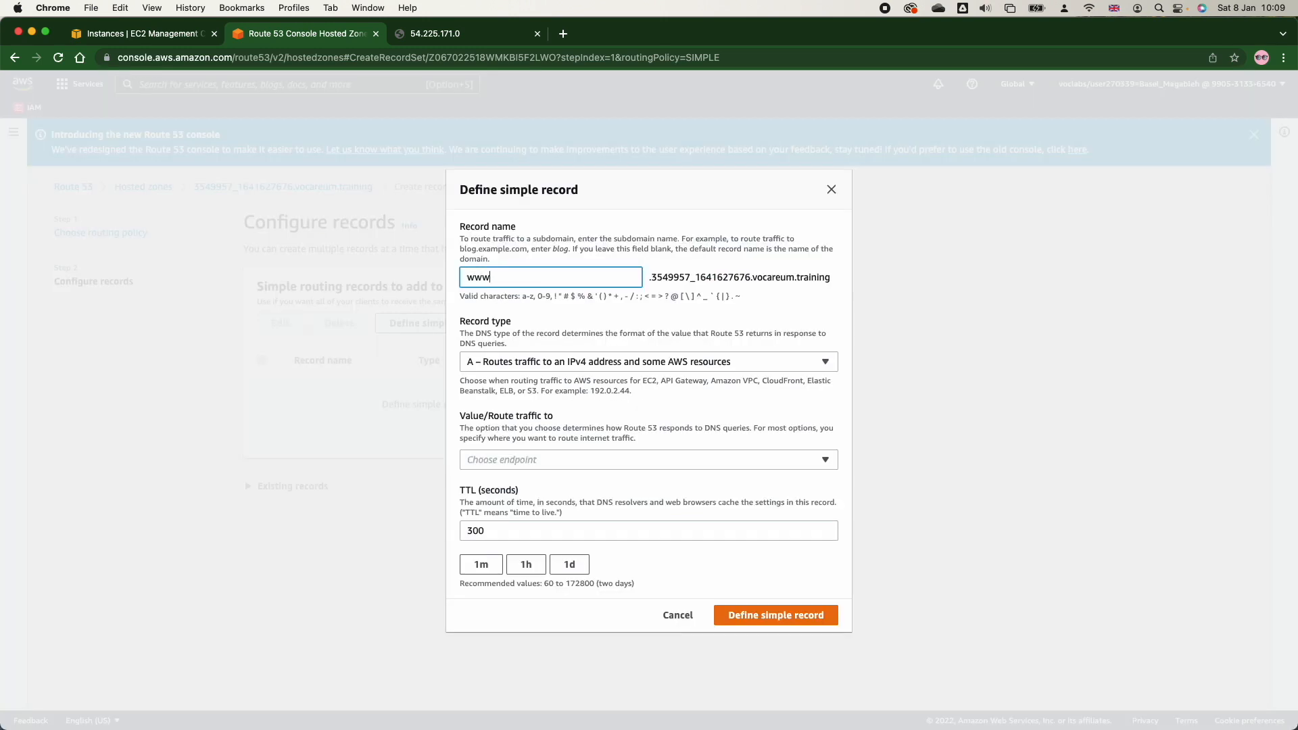
# Route the www record's traffic to an IP address or another value, depending on the record type
pyautogui.click(716, 273)
pyautogui.tripleClick(716, 274)
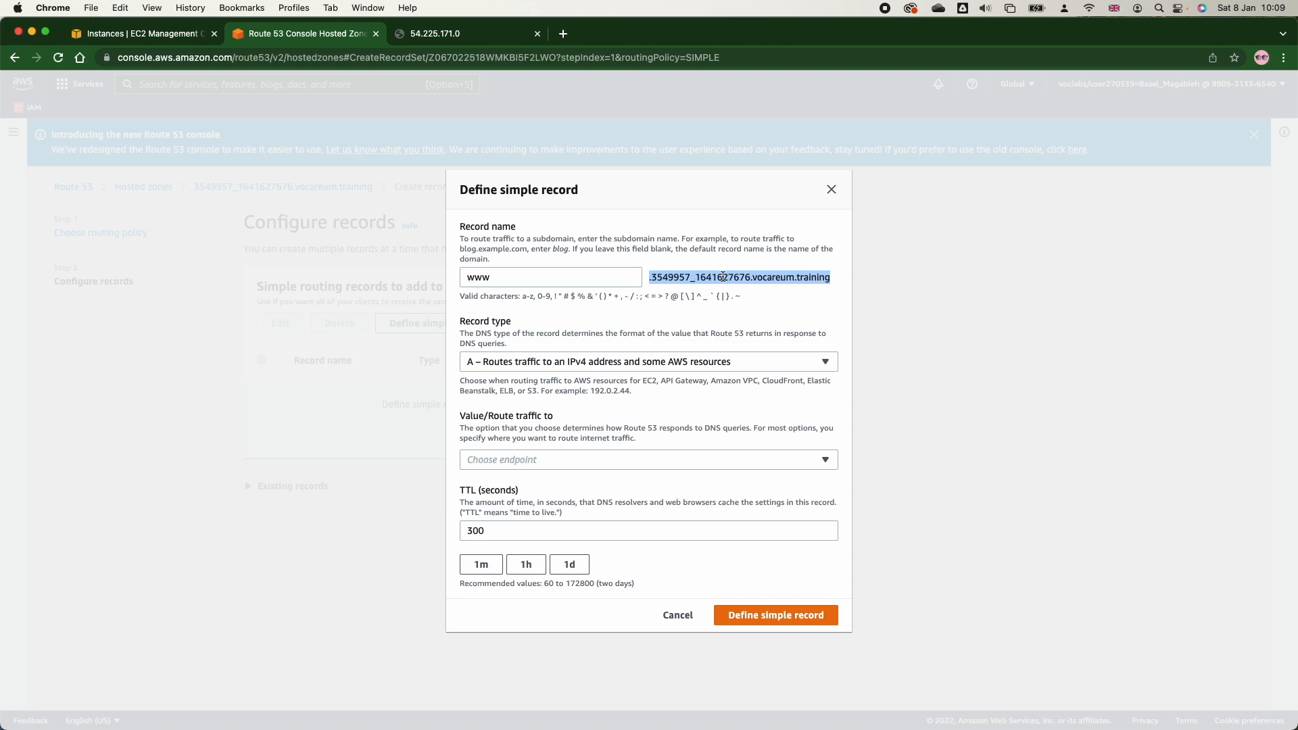
pyautogui.click(708, 273)
pyautogui.tripleClick(708, 273)
pyautogui.click(567, 458)
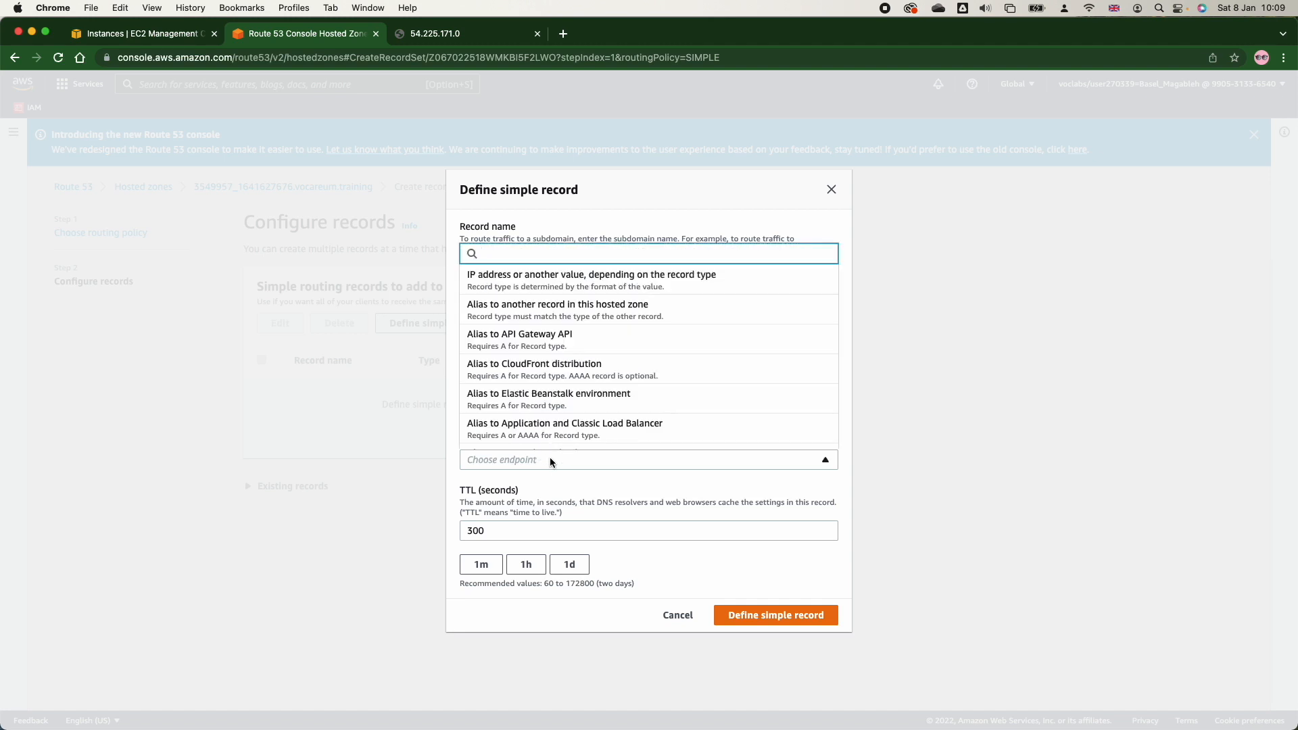
pyautogui.click(538, 272)
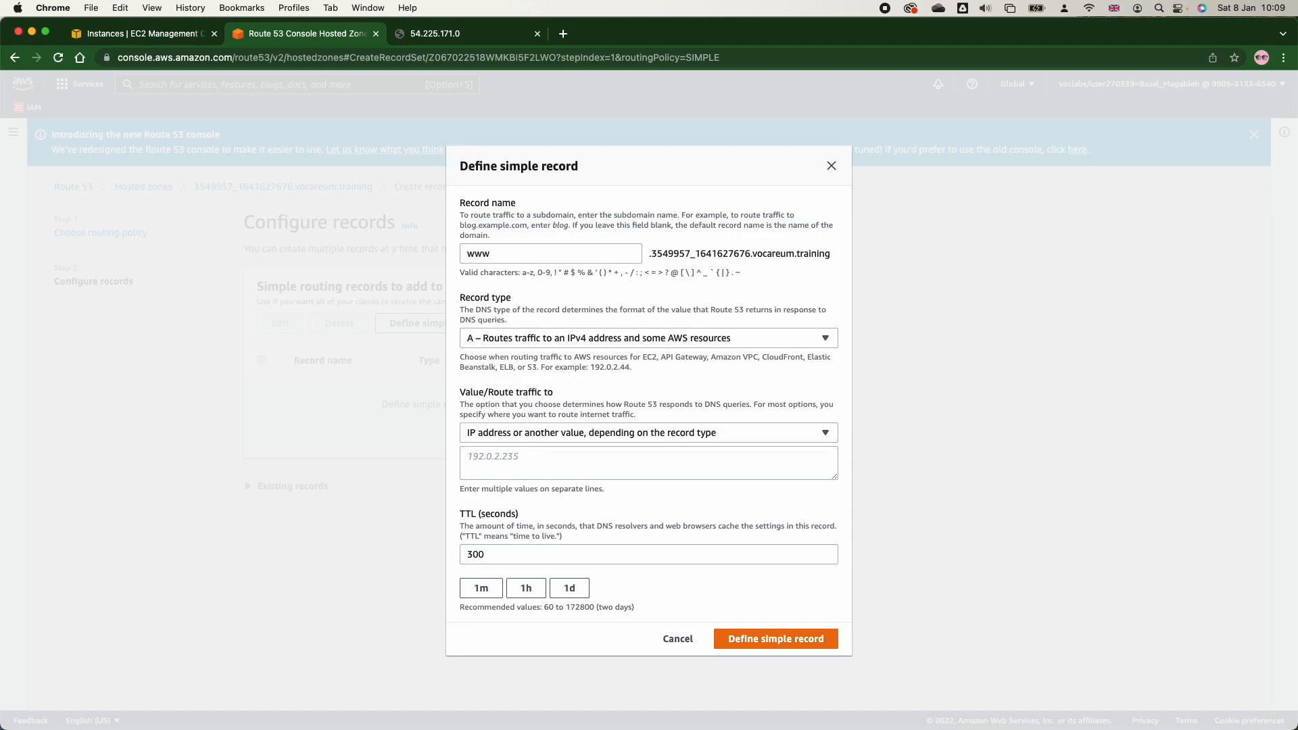
# Refresh the EC2 instances list and copy the public IPv4 address of MomPopCafeInstance1
pyautogui.click(535, 462)
pyautogui.click(145, 33)
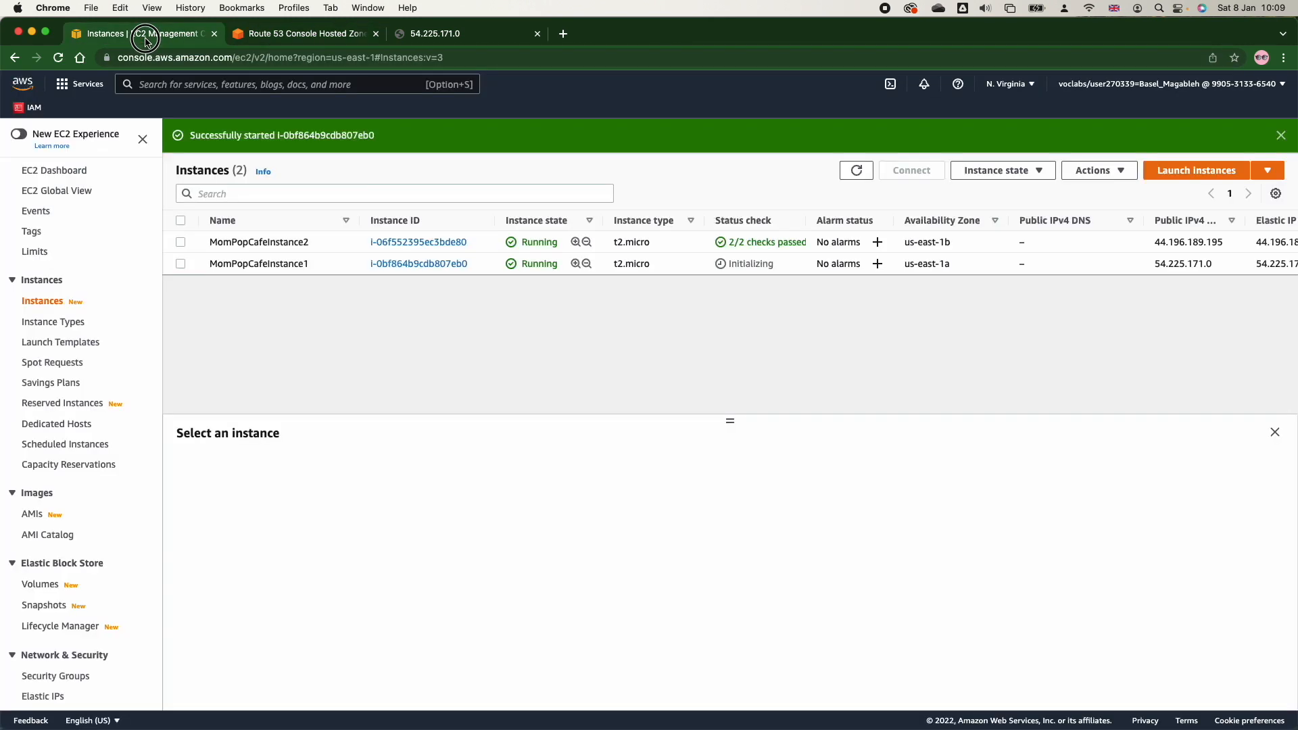
pyautogui.click(857, 171)
pyautogui.click(180, 264)
pyautogui.click(562, 557)
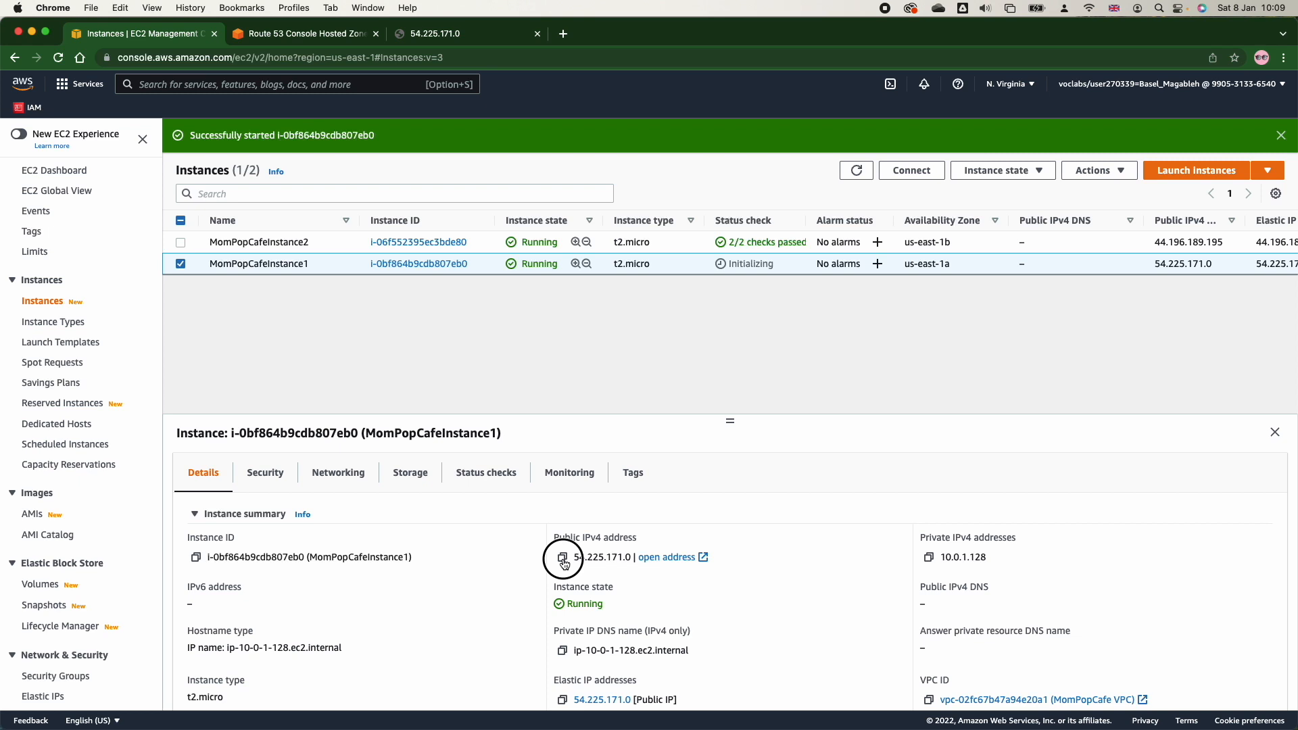
# Enter 54.225.171.0 as the www record's value and create the simple A record
pyautogui.click(337, 39)
pyautogui.press('super+v')
pyautogui.click(798, 640)
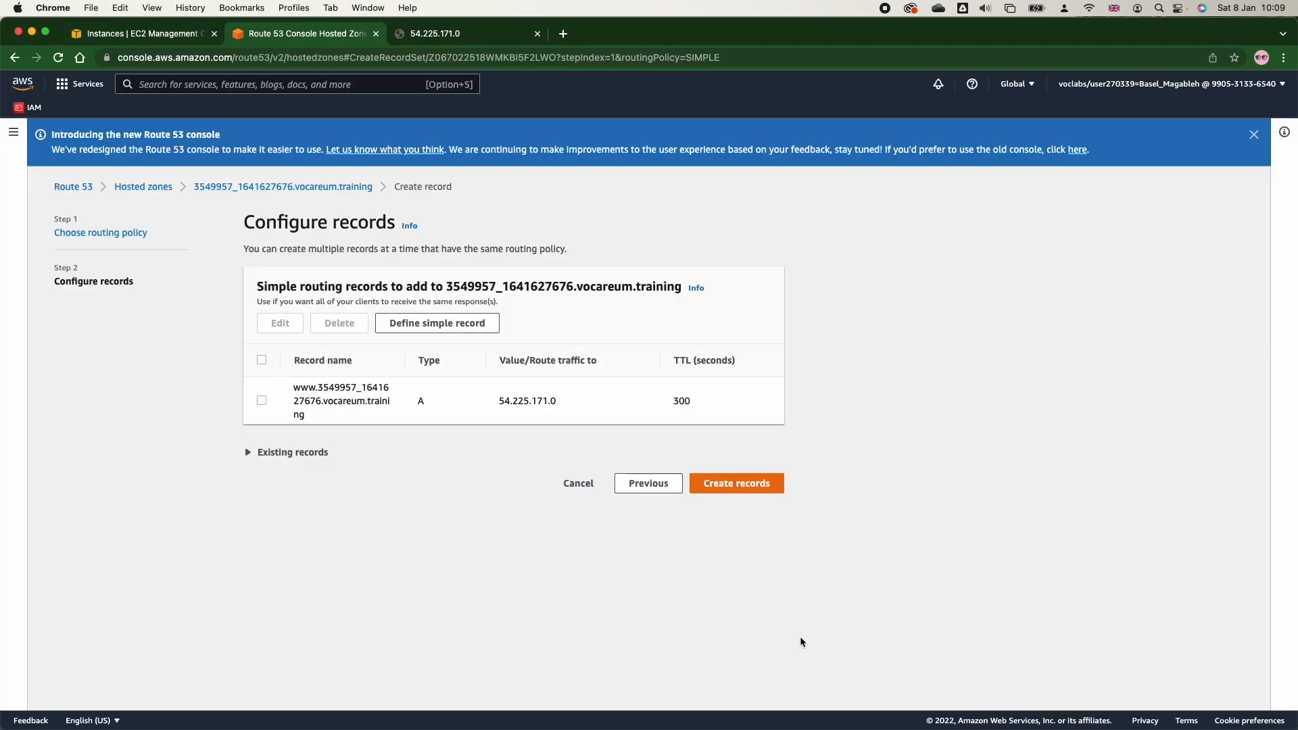
pyautogui.click(740, 486)
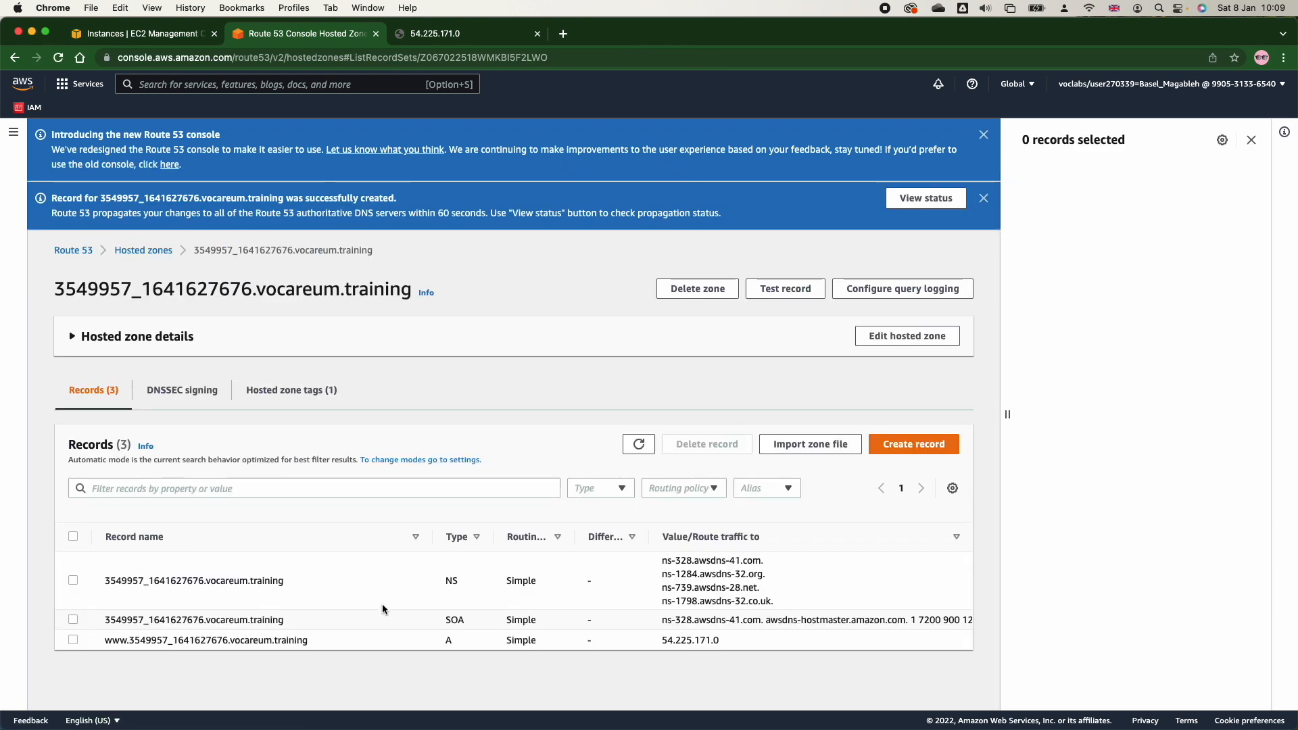
pyautogui.moveTo(105, 640); pyautogui.dragTo(324, 646)
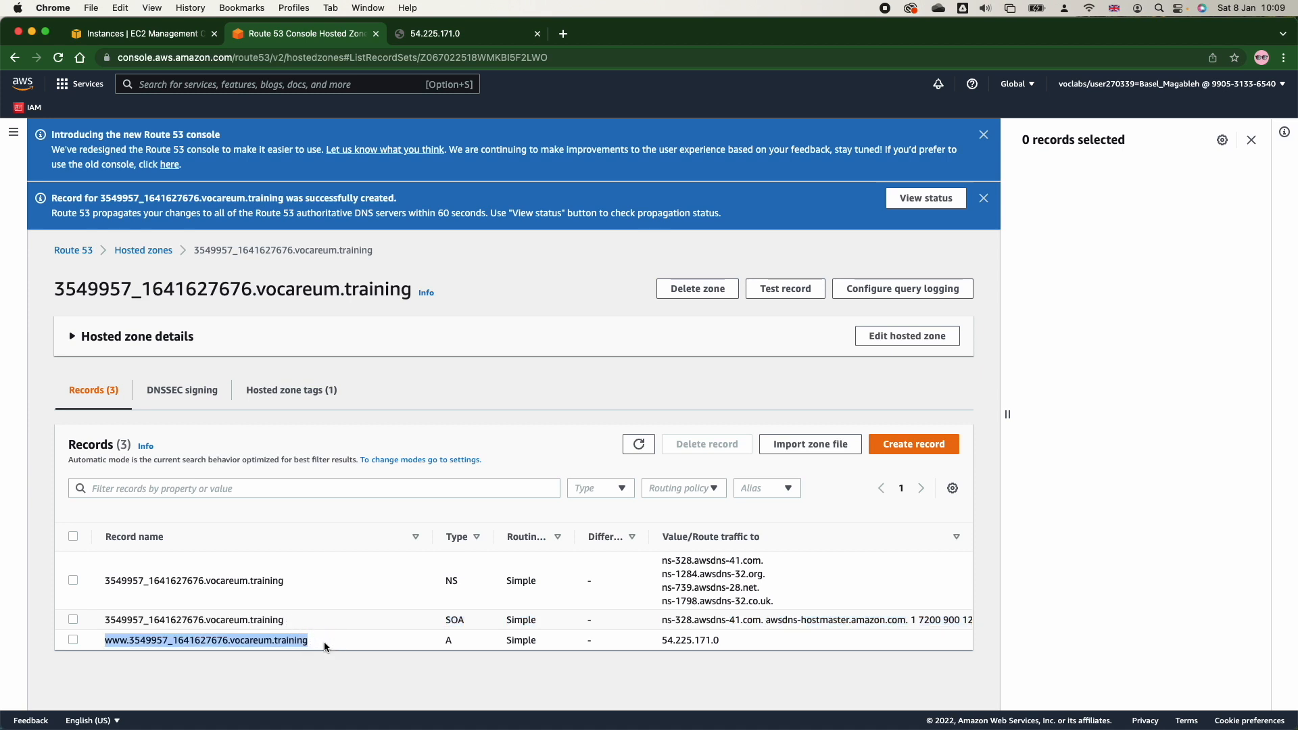
pyautogui.click(445, 32)
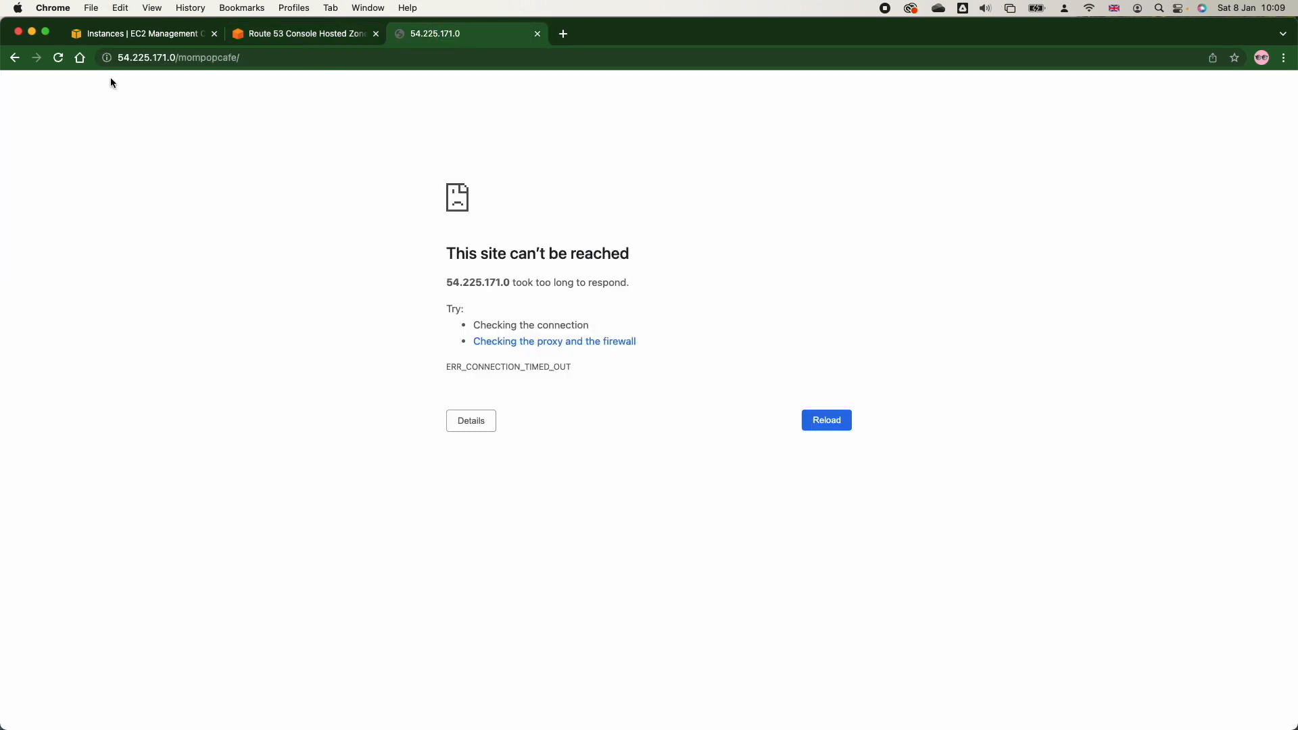
pyautogui.click(59, 59)
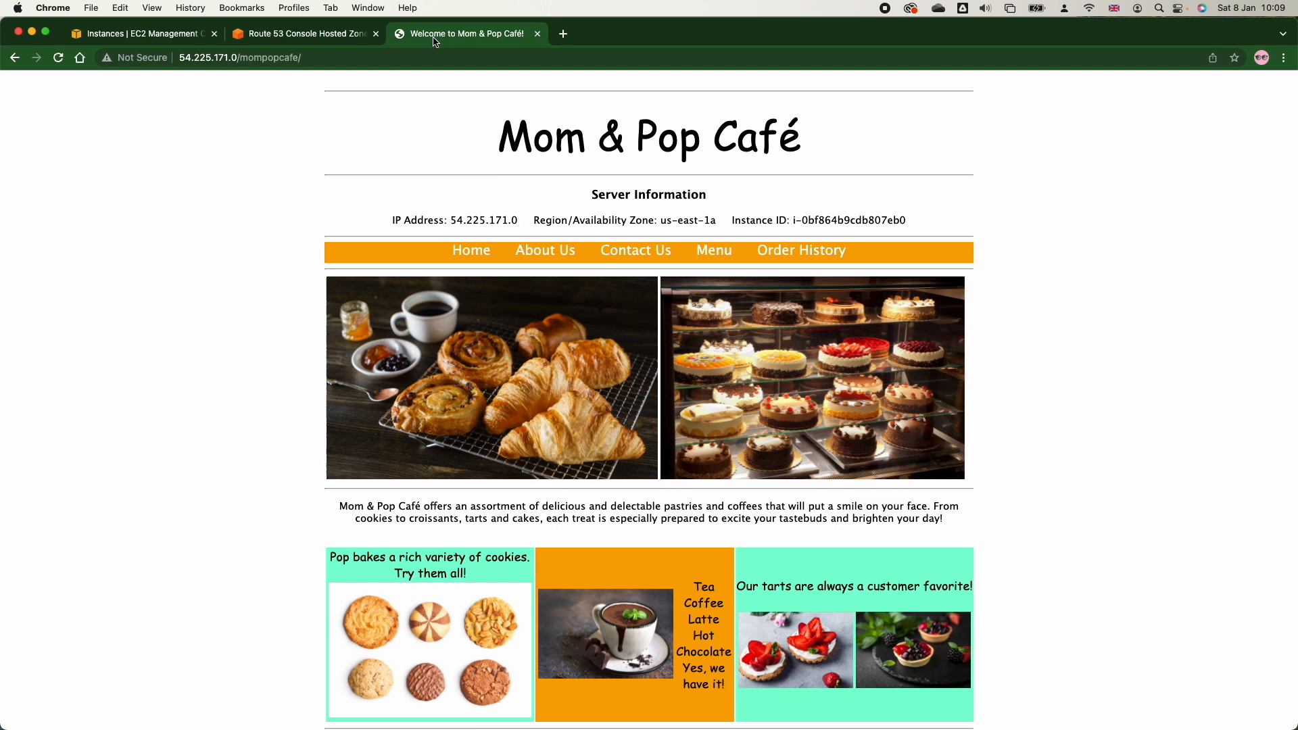
pyautogui.click(561, 35)
pyautogui.press('super+v')
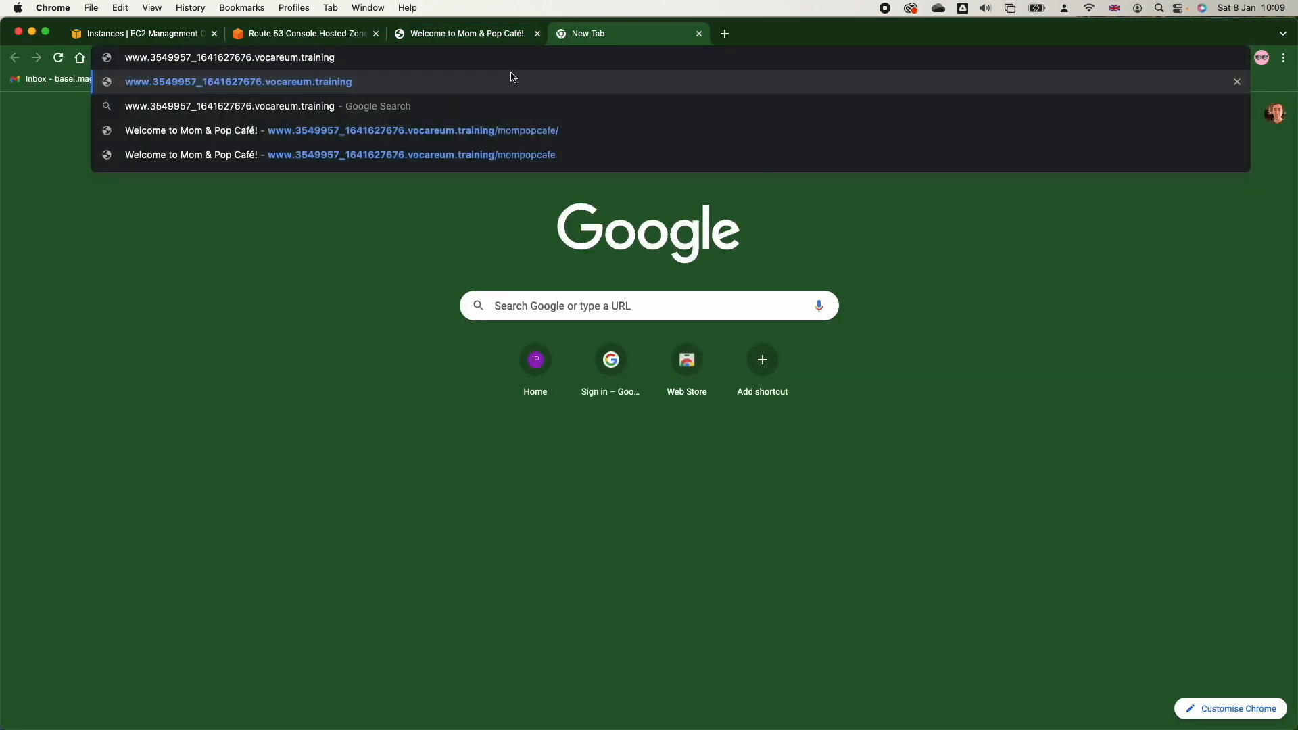
pyautogui.click(465, 80)
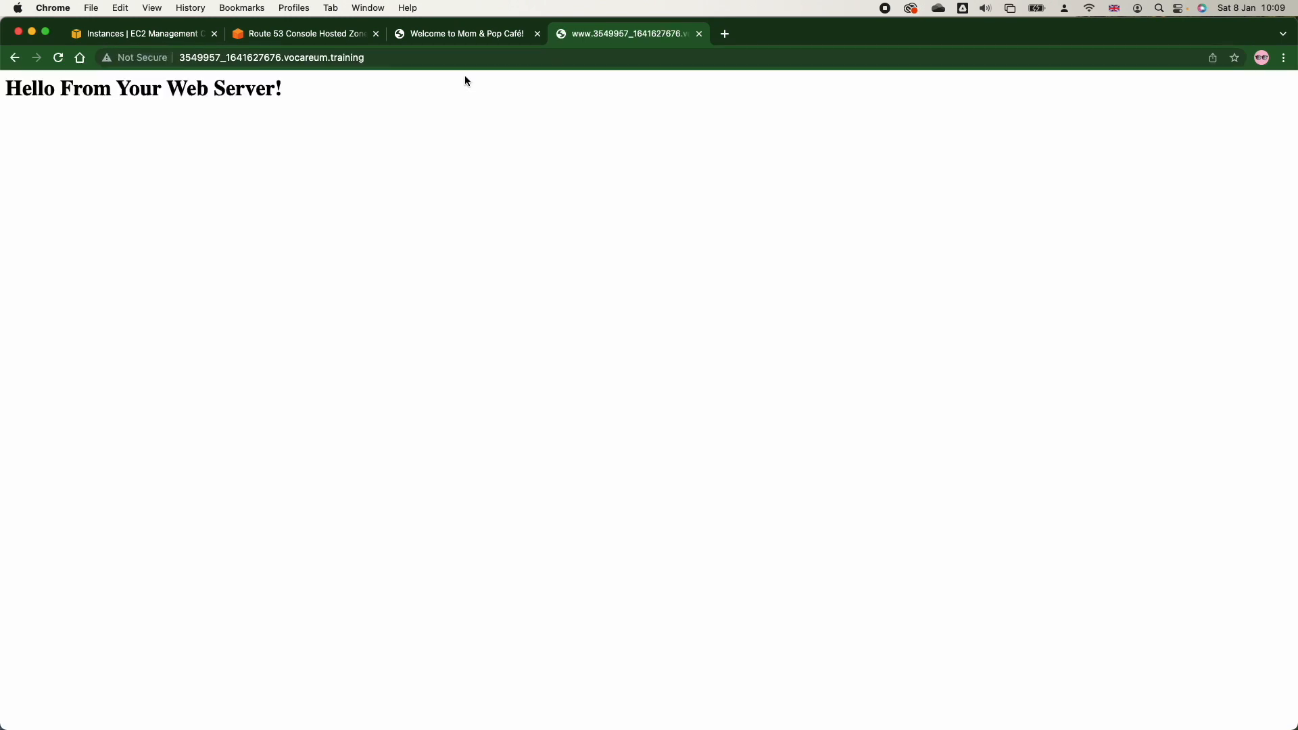
# Open the /mompopcafe/ page on the www domain and examine its server information, copying the IP address text
pyautogui.click(380, 57)
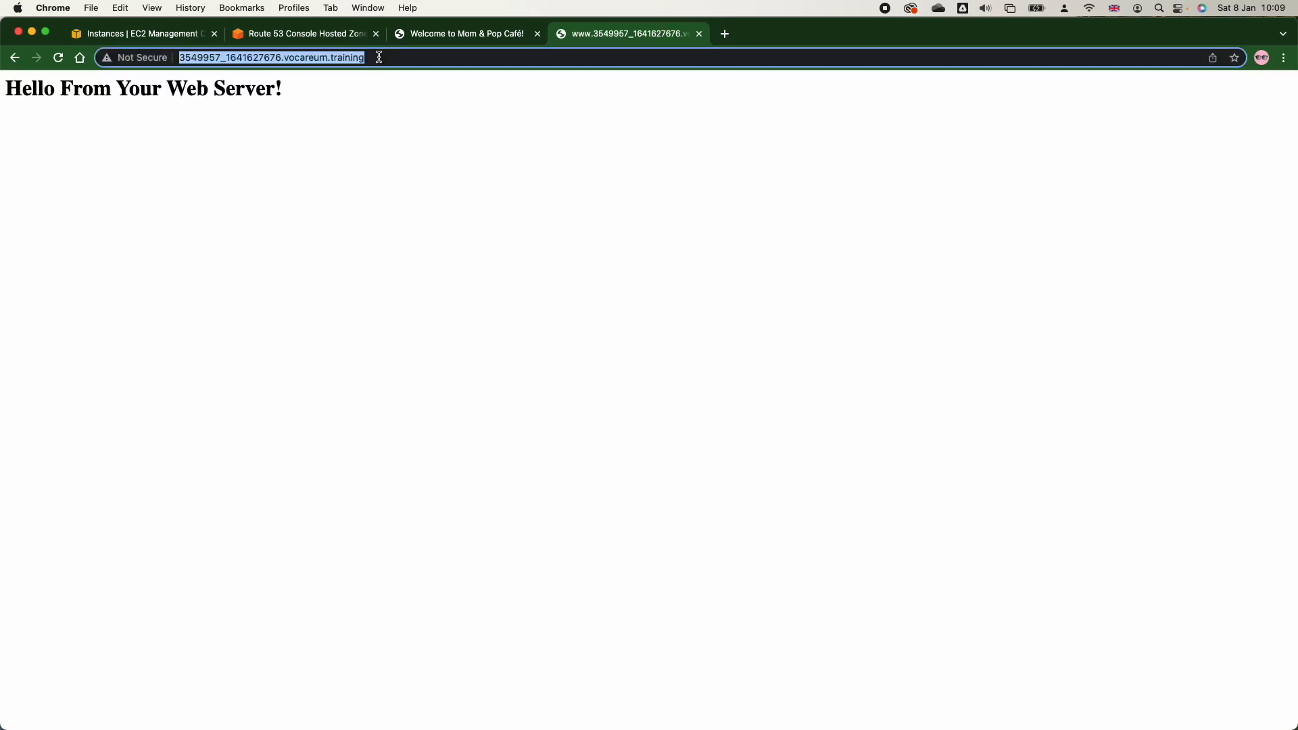
pyautogui.click(379, 56)
pyautogui.write('/')
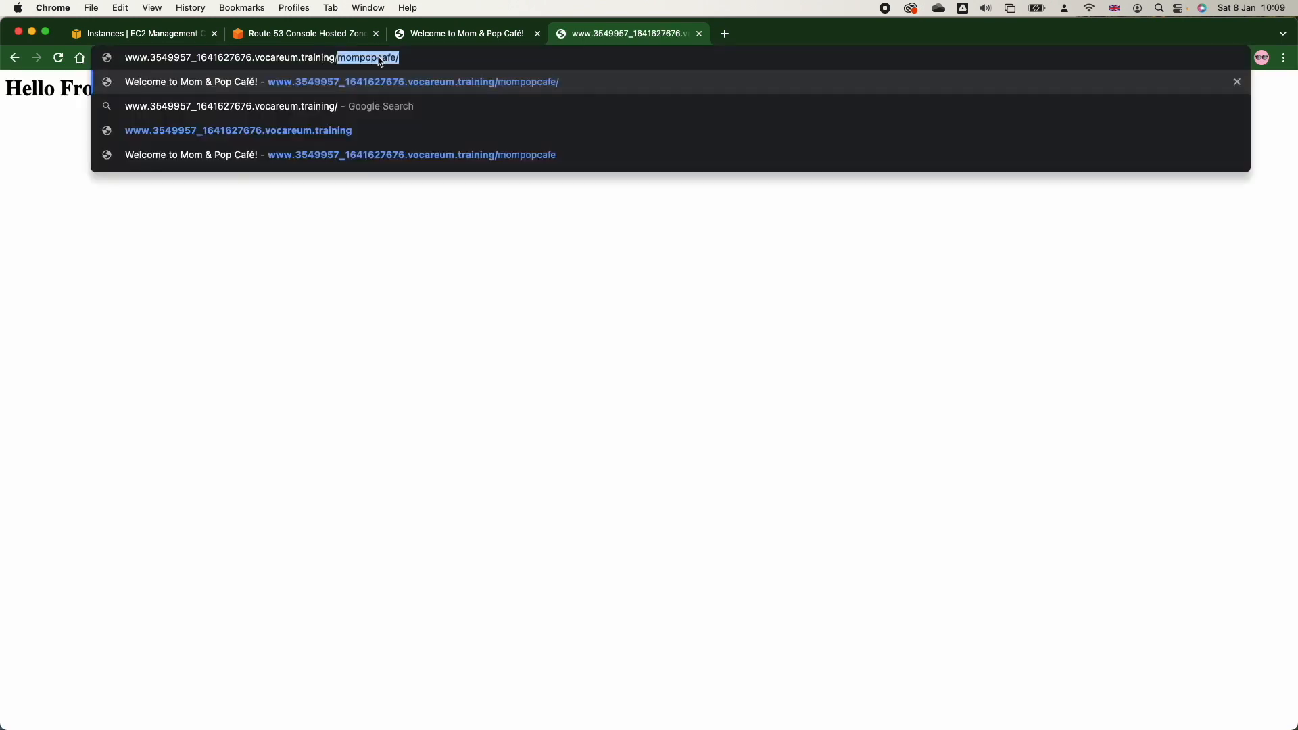
pyautogui.click(479, 88)
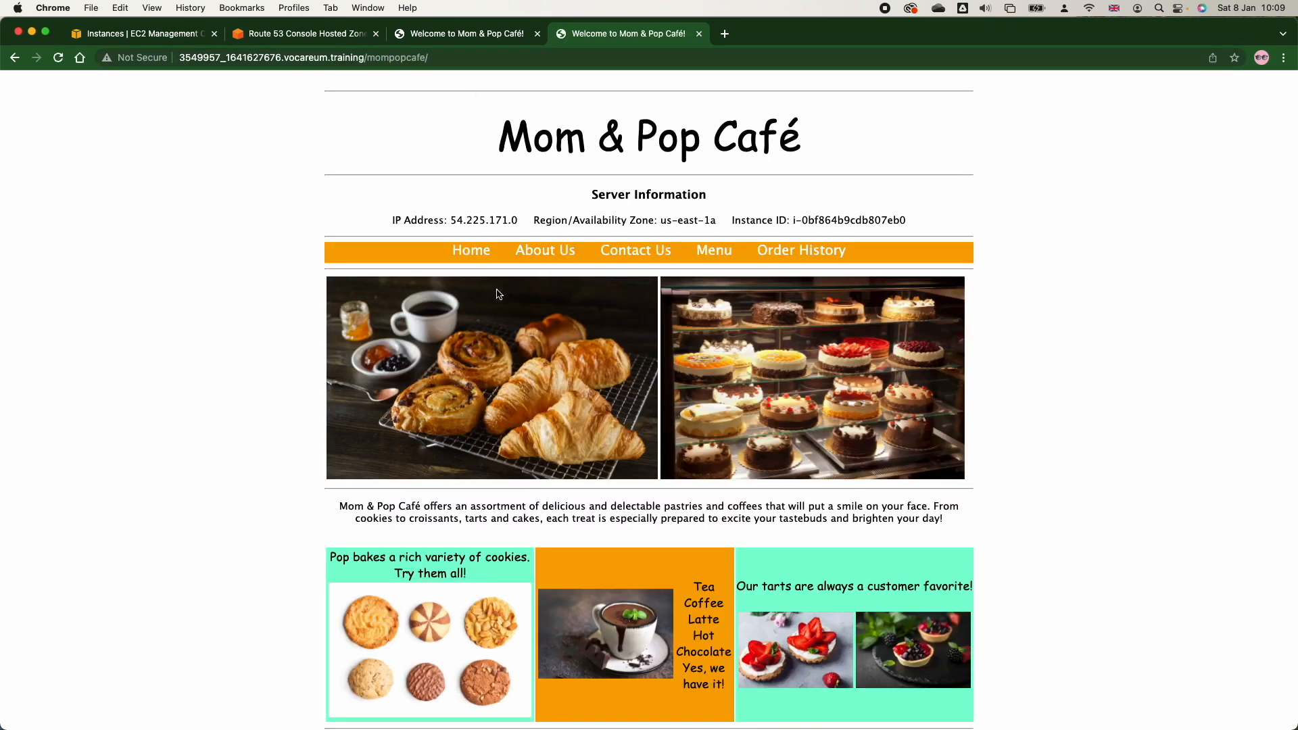
pyautogui.tripleClick(686, 217)
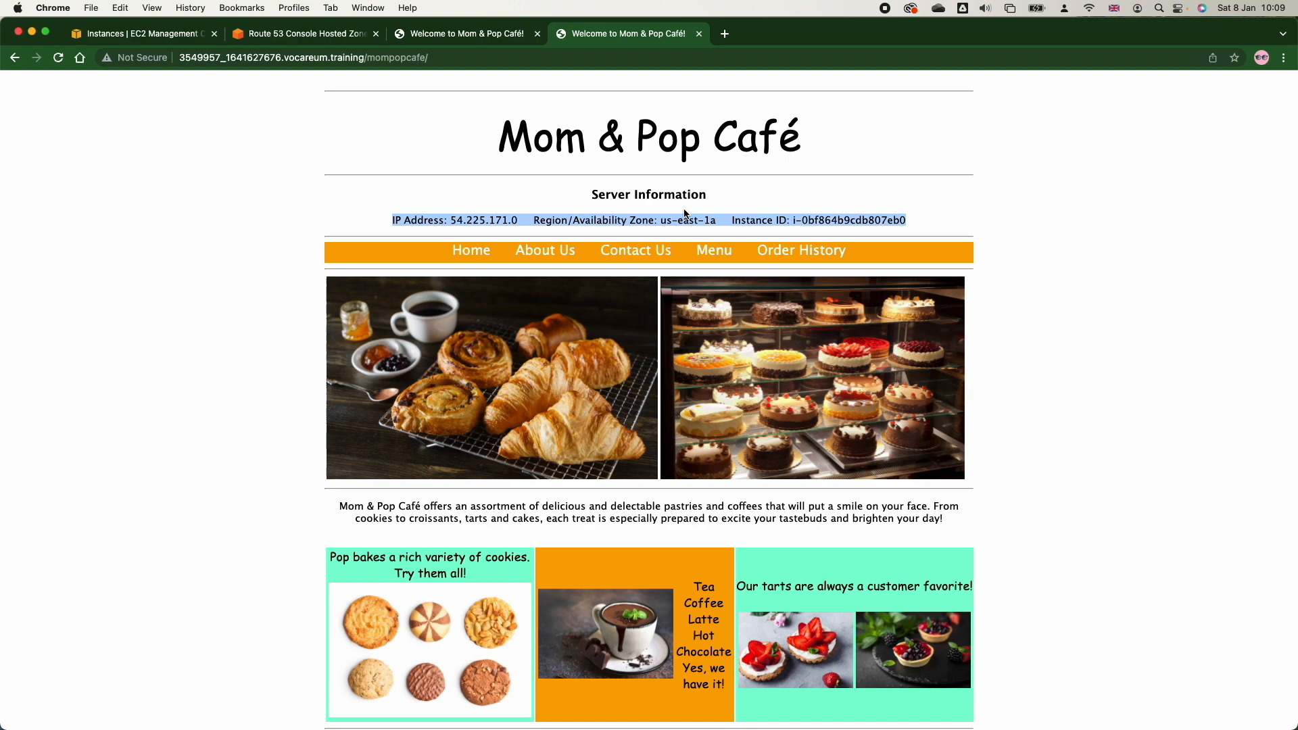
pyautogui.doubleClick(461, 221)
pyautogui.press('super+c')
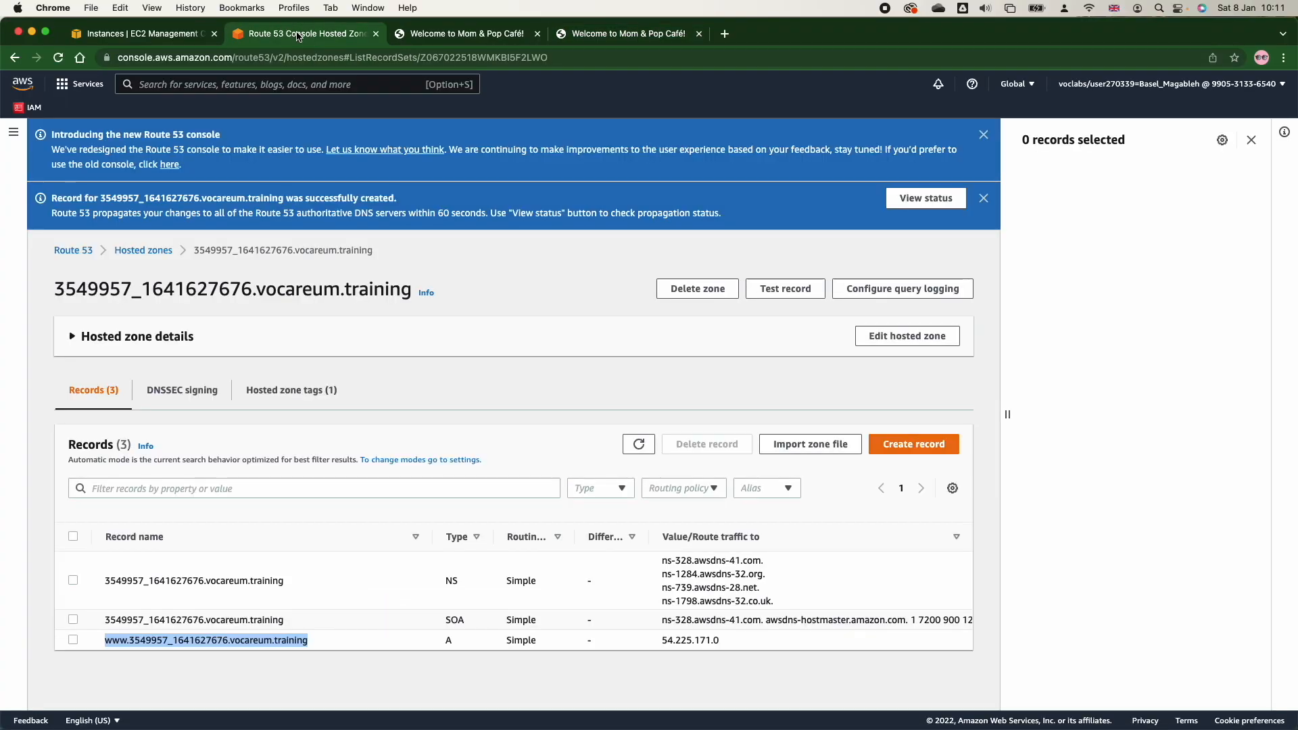
# Delete the www A record from the Route 53 hosted zone and confirm the deletion
pyautogui.click(73, 639)
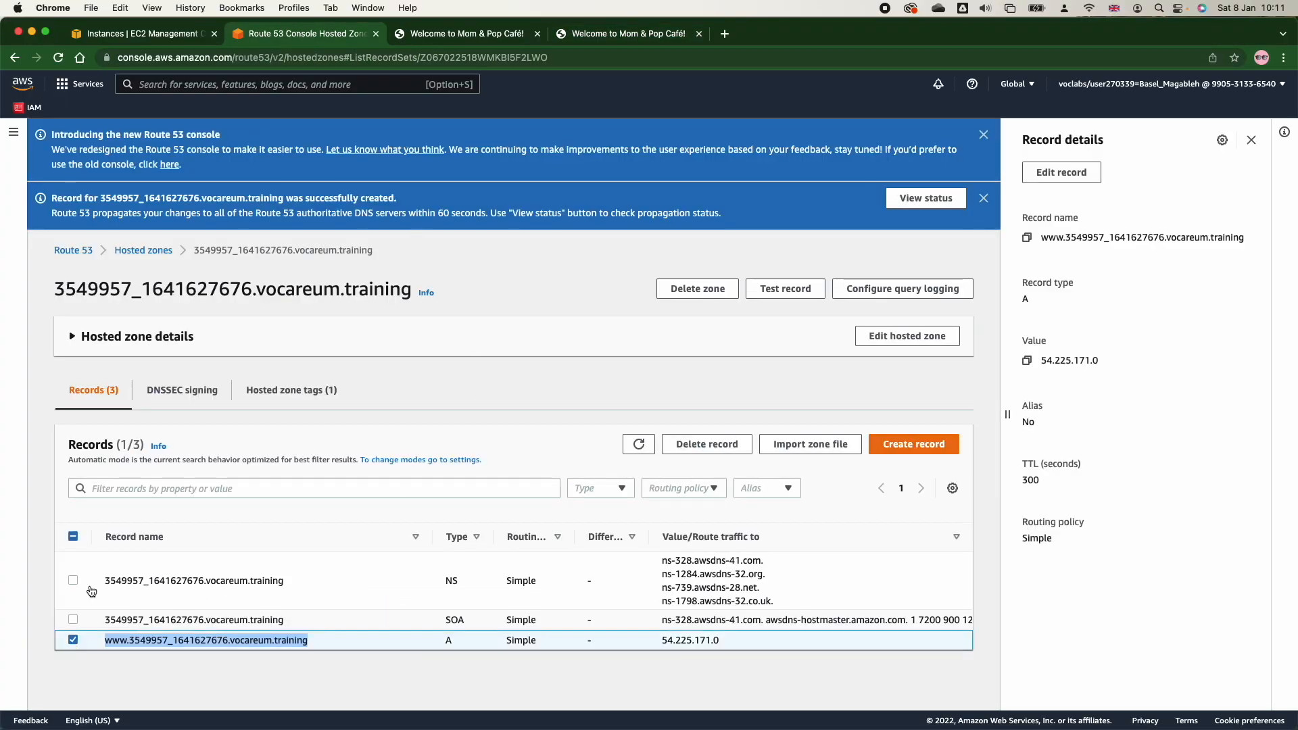
pyautogui.click(707, 444)
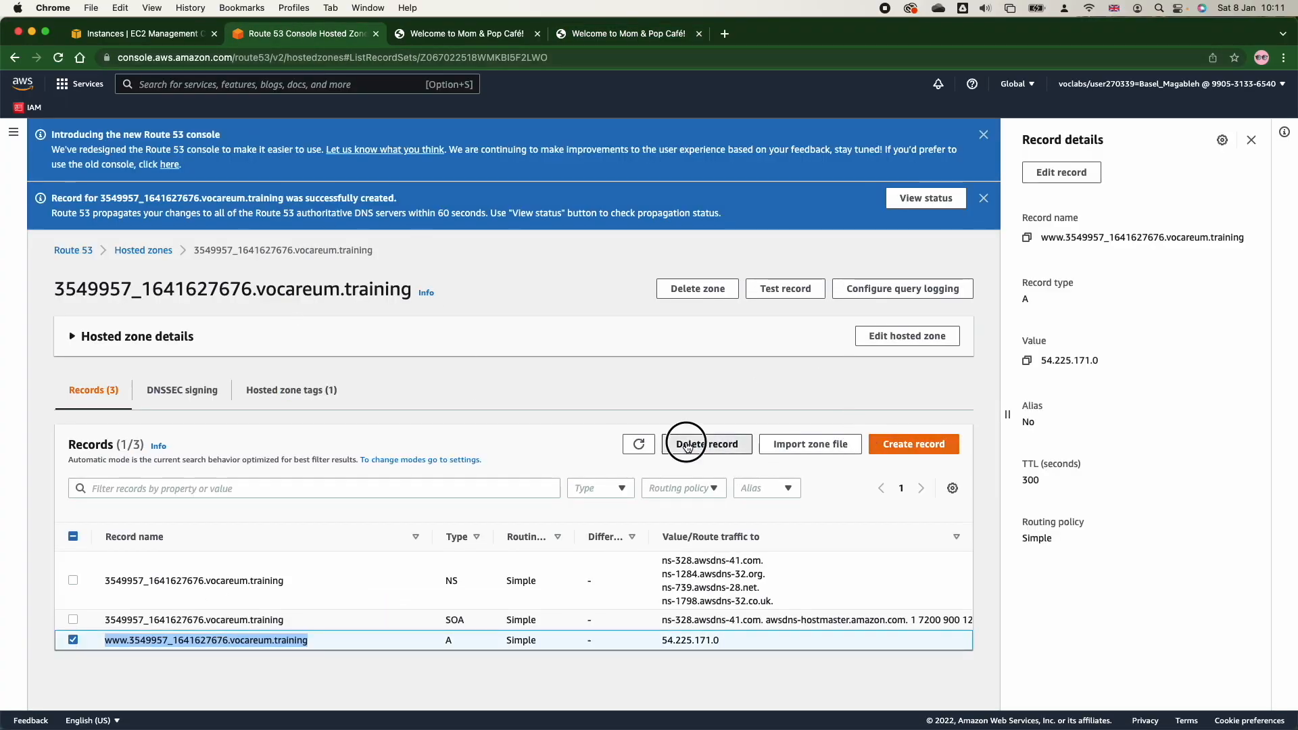
pyautogui.click(809, 536)
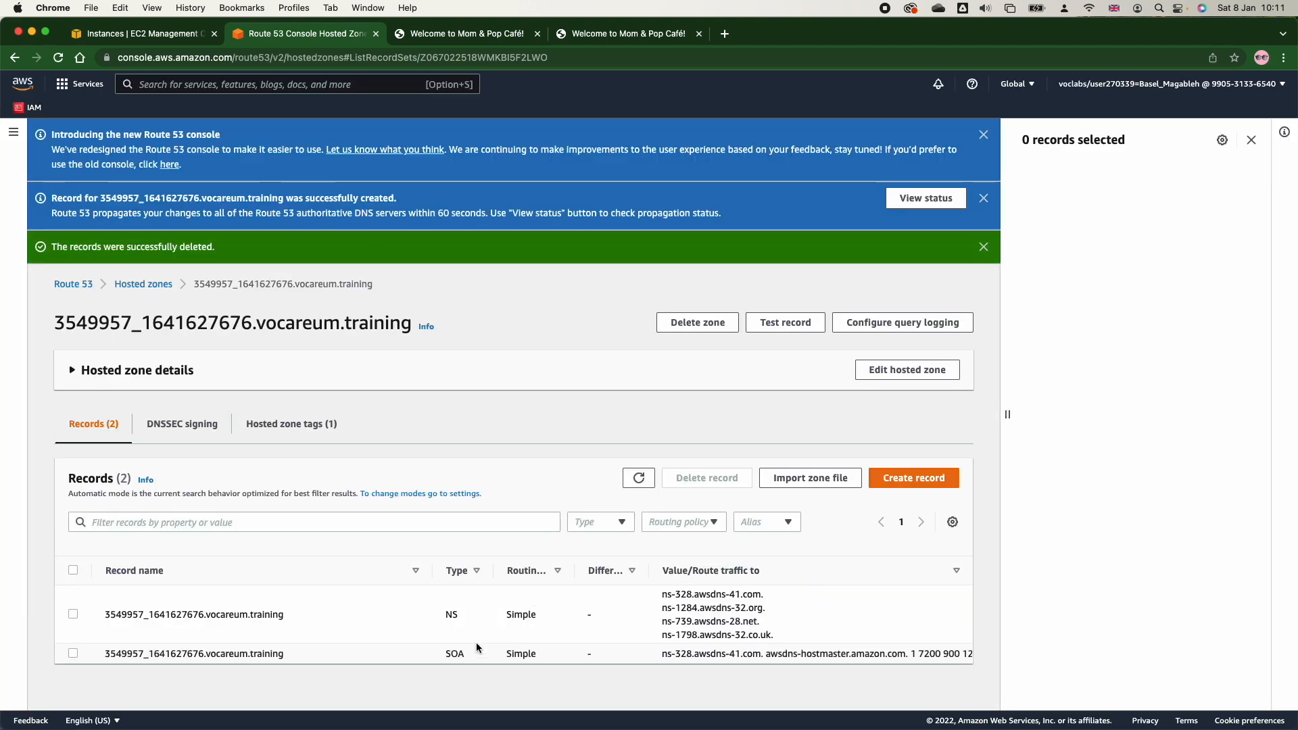
# Examine the types and values of the hosted zone's remaining NS and SOA records
pyautogui.doubleClick(451, 614)
pyautogui.doubleClick(452, 652)
pyautogui.doubleClick(452, 614)
pyautogui.doubleClick(454, 653)
pyautogui.click(454, 654)
pyautogui.hscroll(1, 453, 654)
pyautogui.click(909, 478)
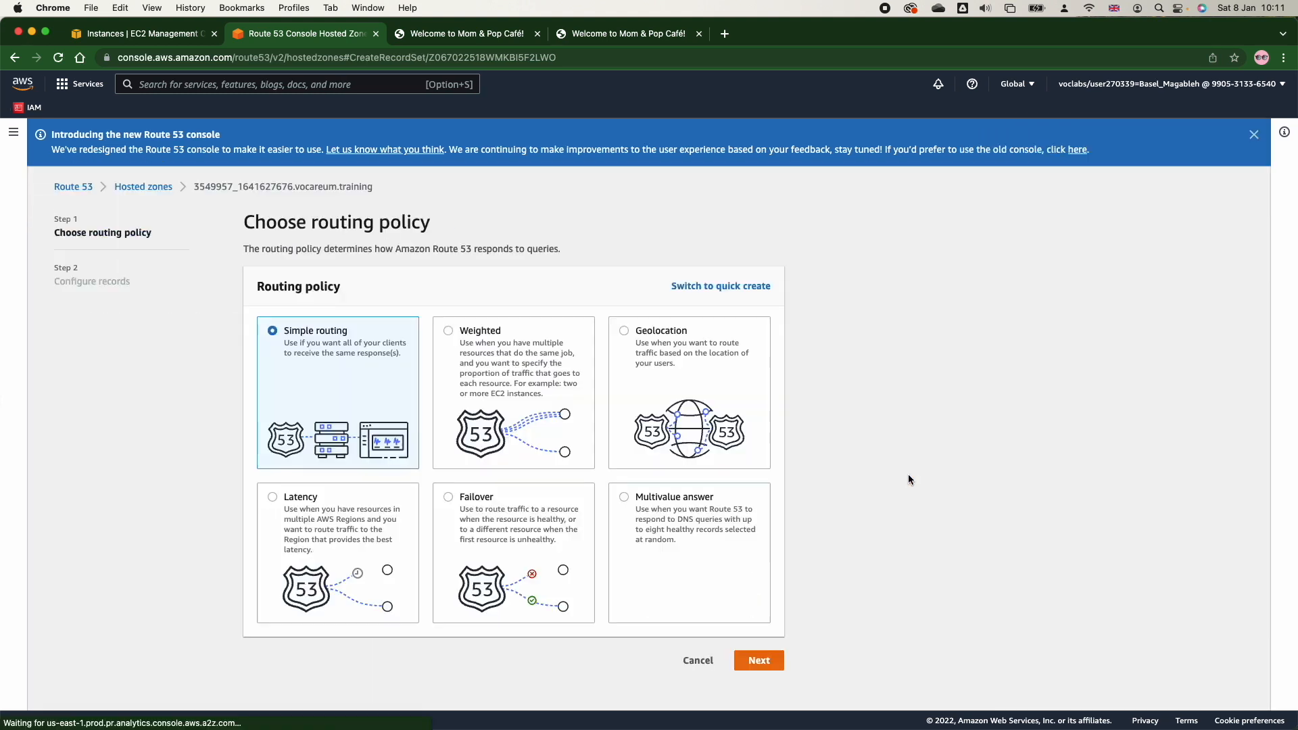
pyautogui.click(447, 331)
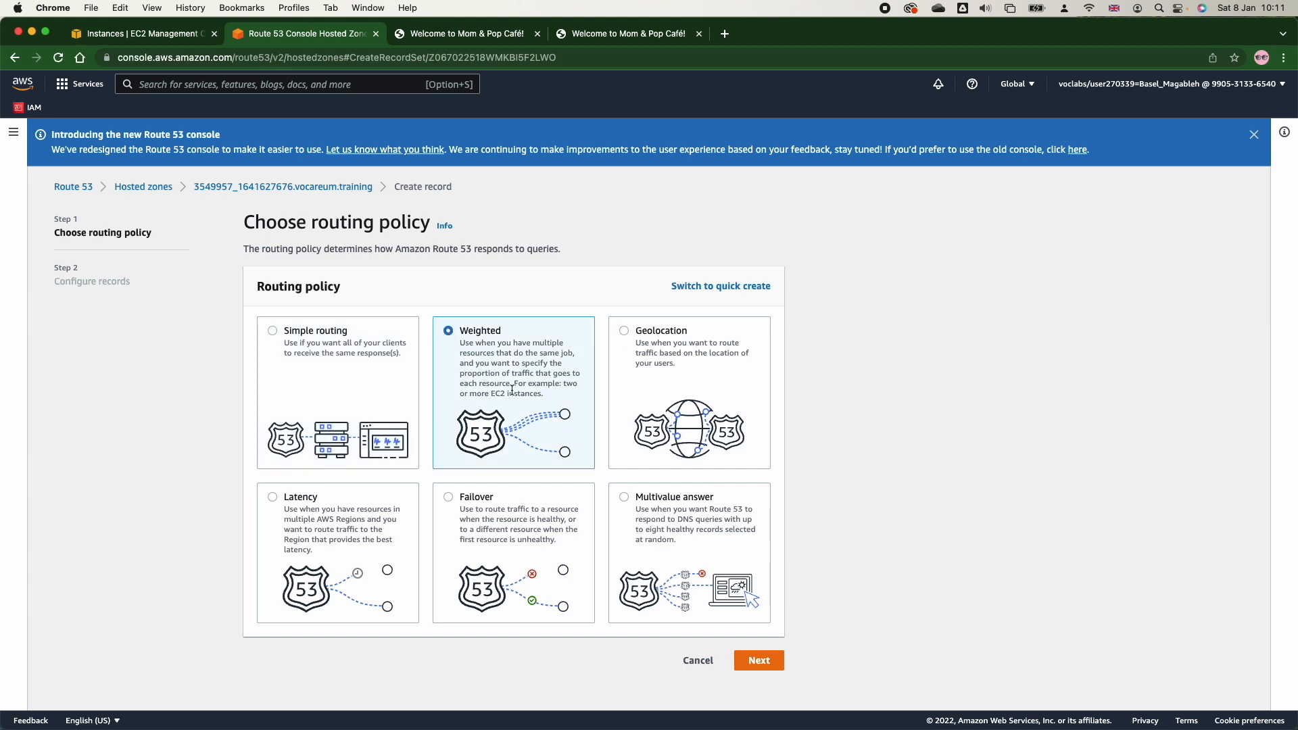
pyautogui.click(758, 660)
pyautogui.click(329, 378)
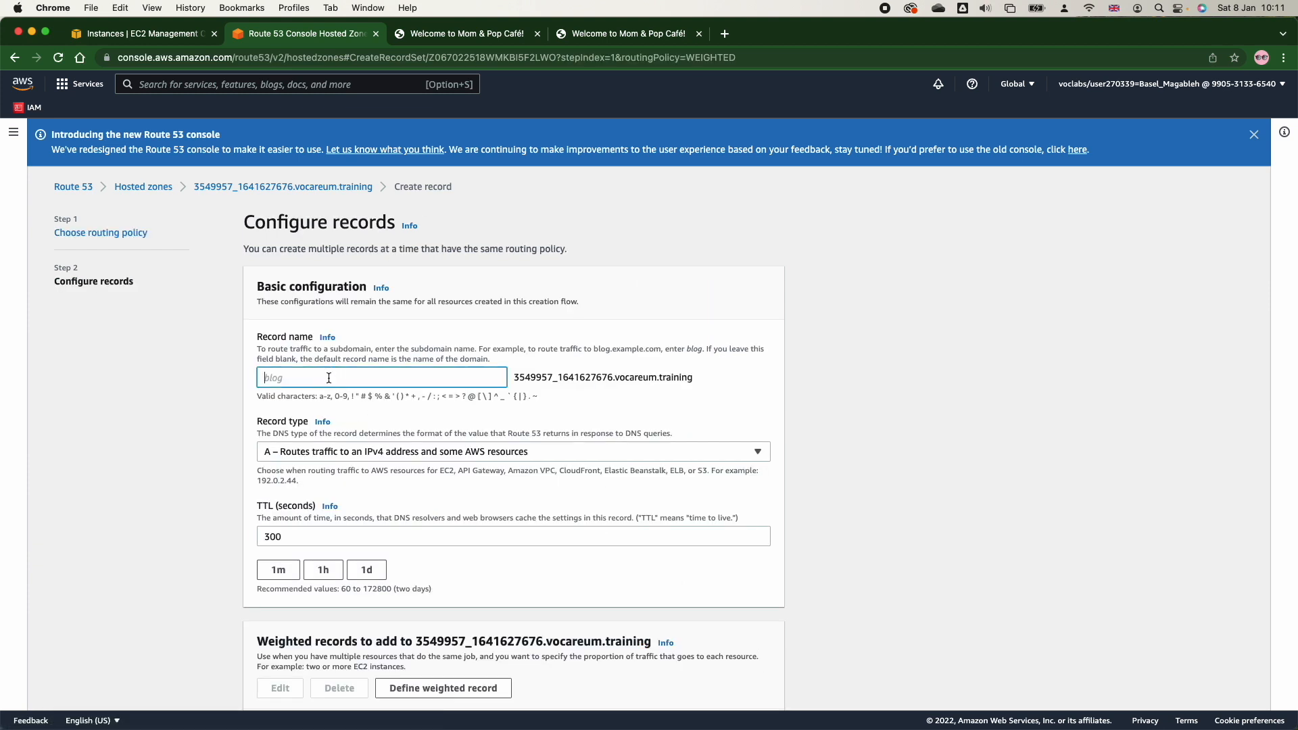
pyautogui.write('www')
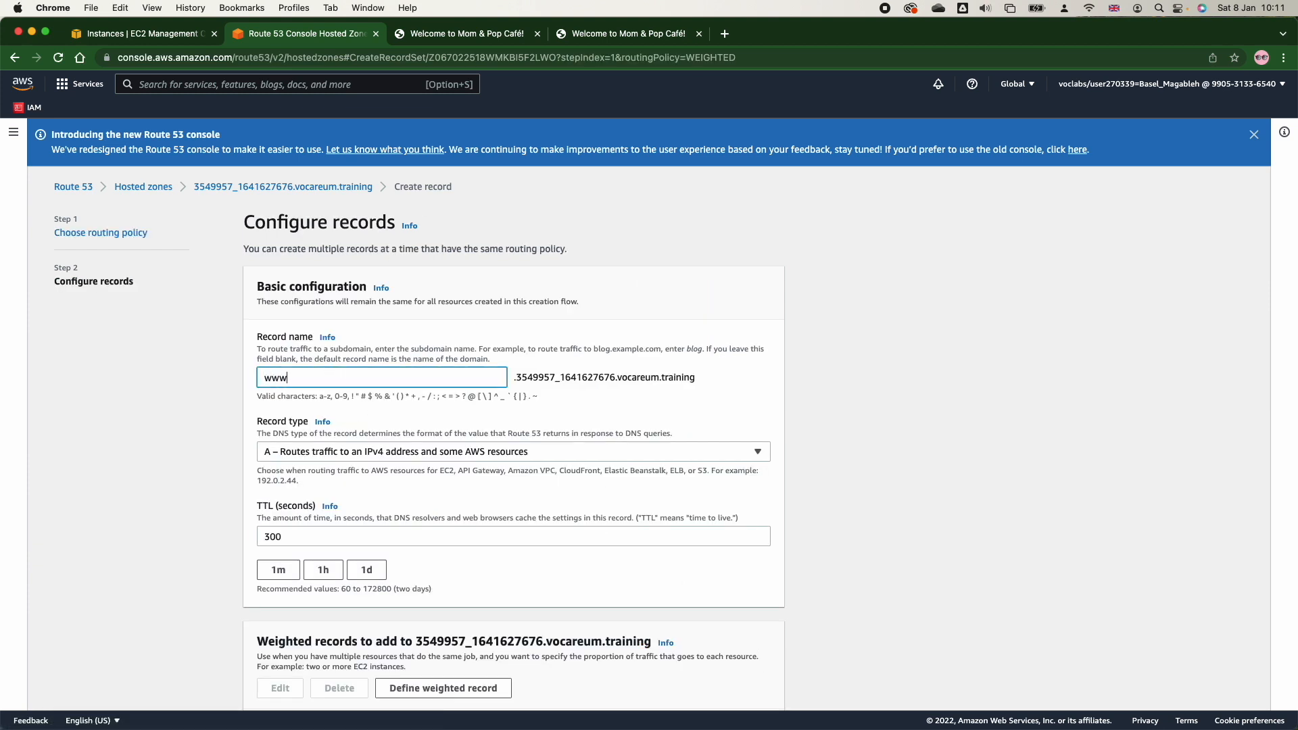
# Review the available record types and choose A – Routes traffic to an IPv4 address and some AWS resources
pyautogui.click(347, 460)
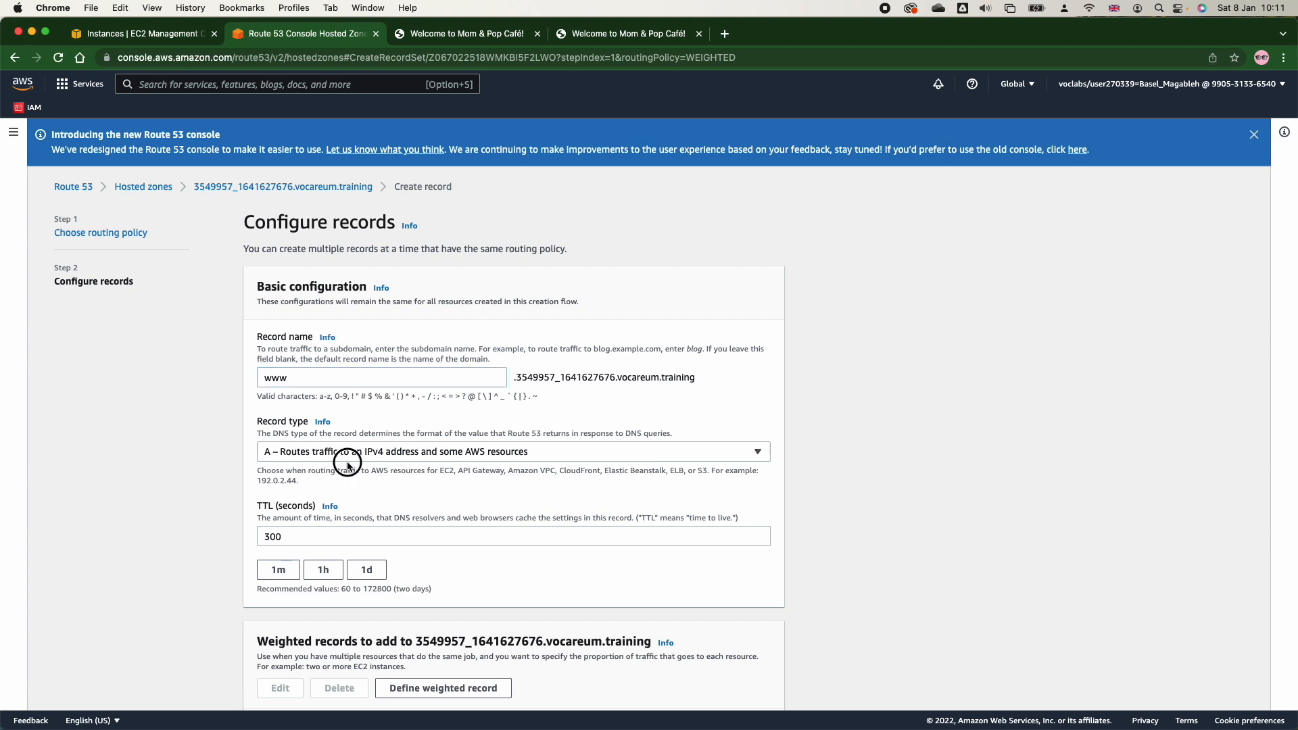
pyautogui.click(348, 459)
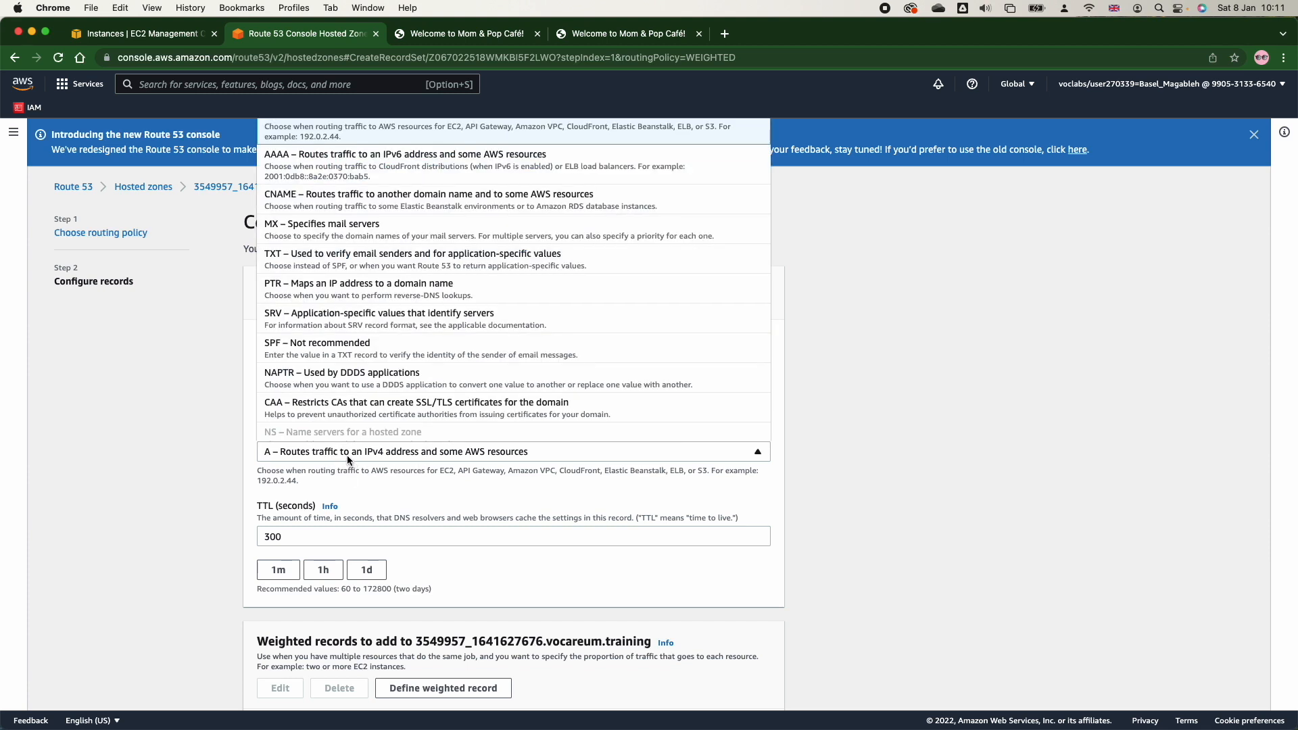
pyautogui.click(404, 137)
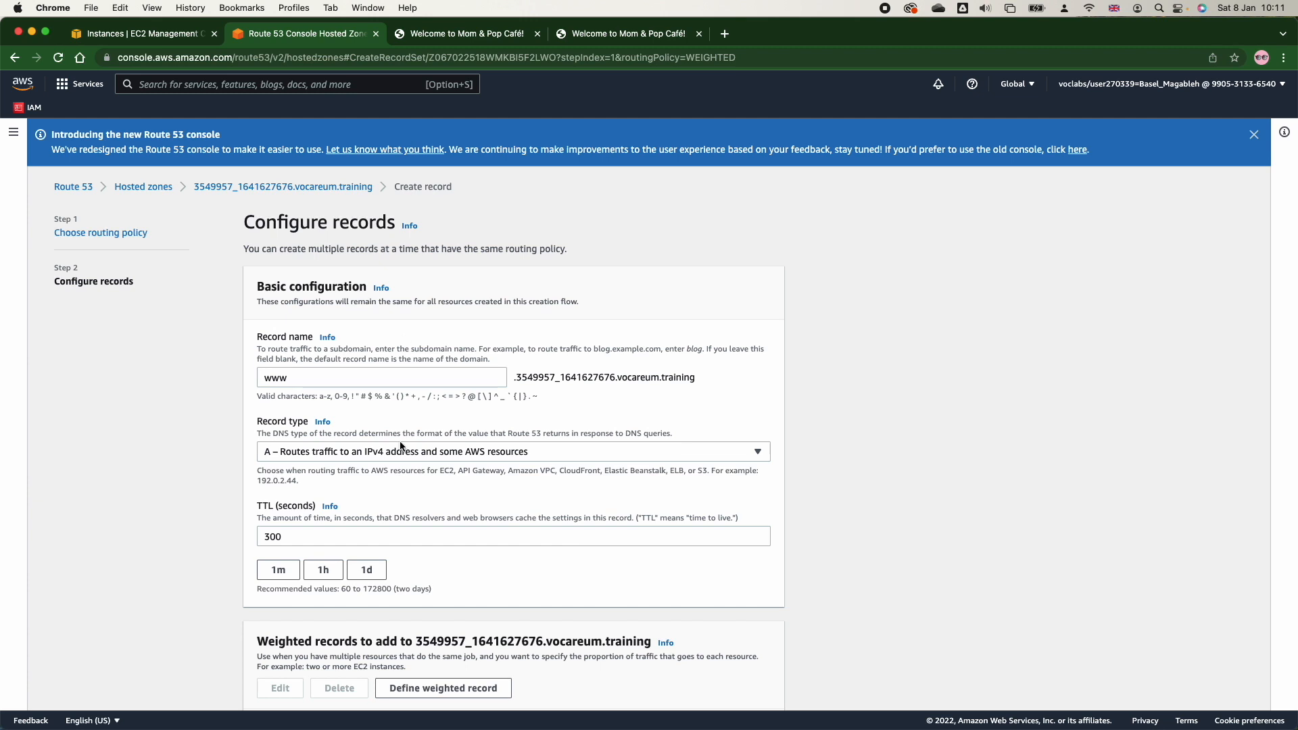
pyautogui.click(697, 331)
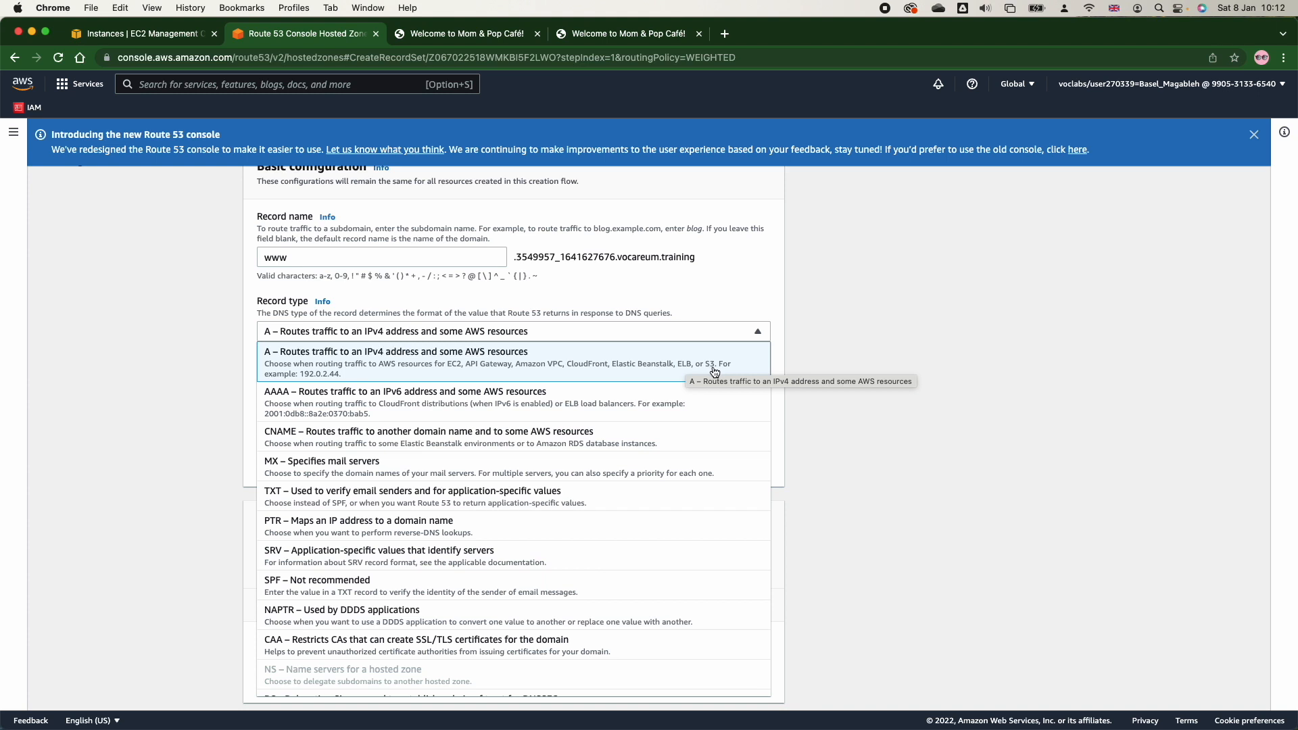
pyautogui.click(715, 371)
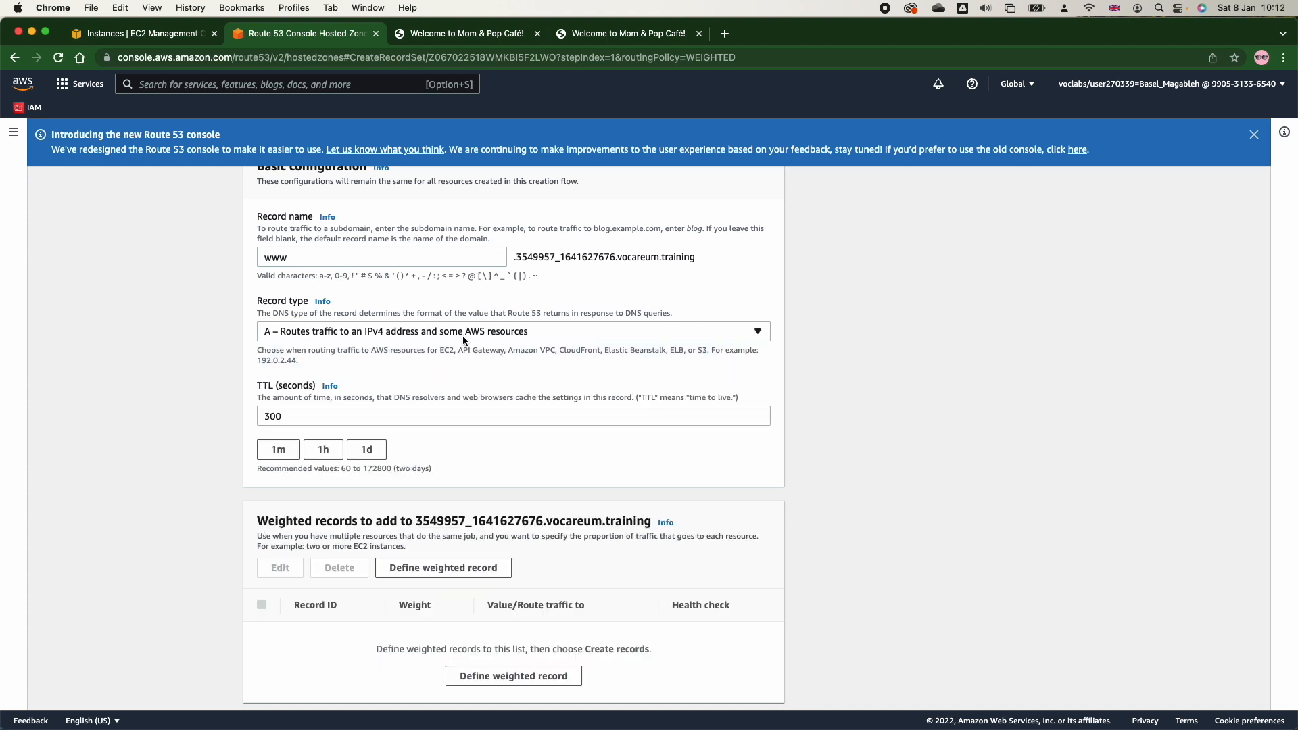
# Begin defining a weighted record that routes to the IP address 54.225.171.0 with a weight of 3
pyautogui.scroll(3, 461, 342)
pyautogui.scroll(-5, 446, 379)
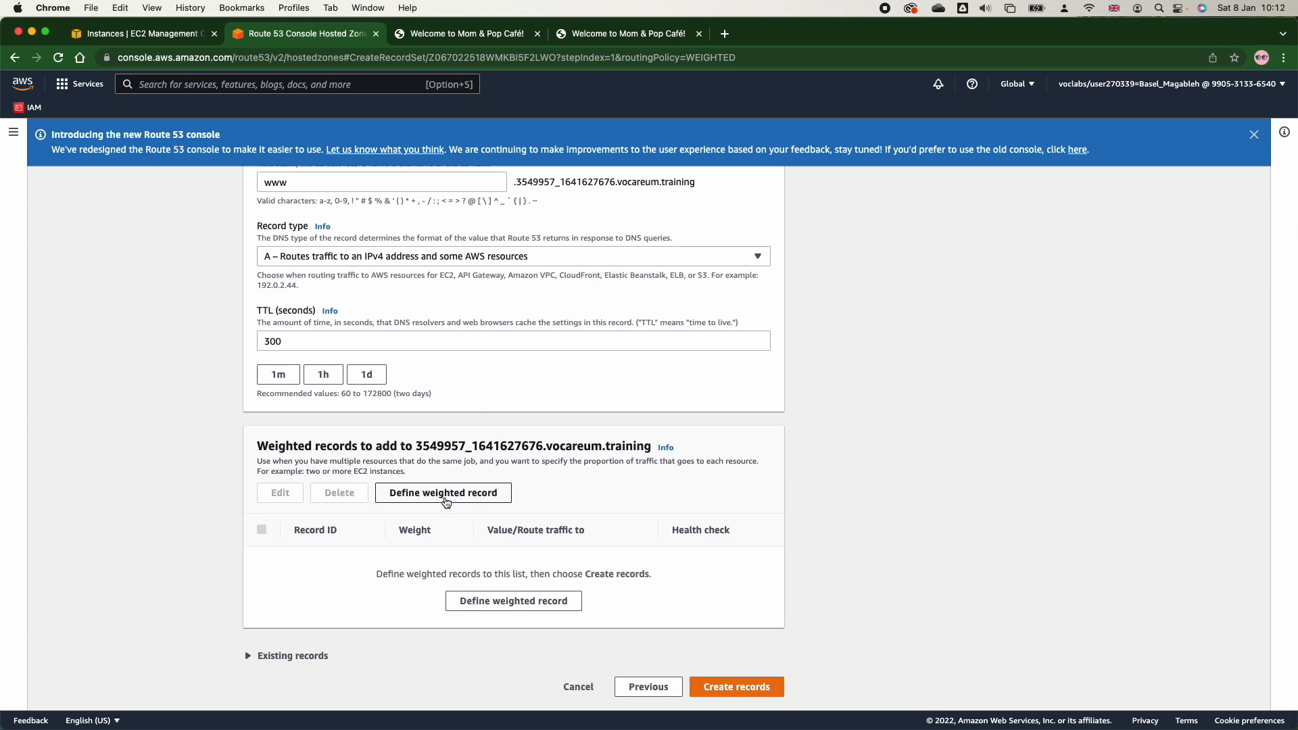
pyautogui.click(500, 600)
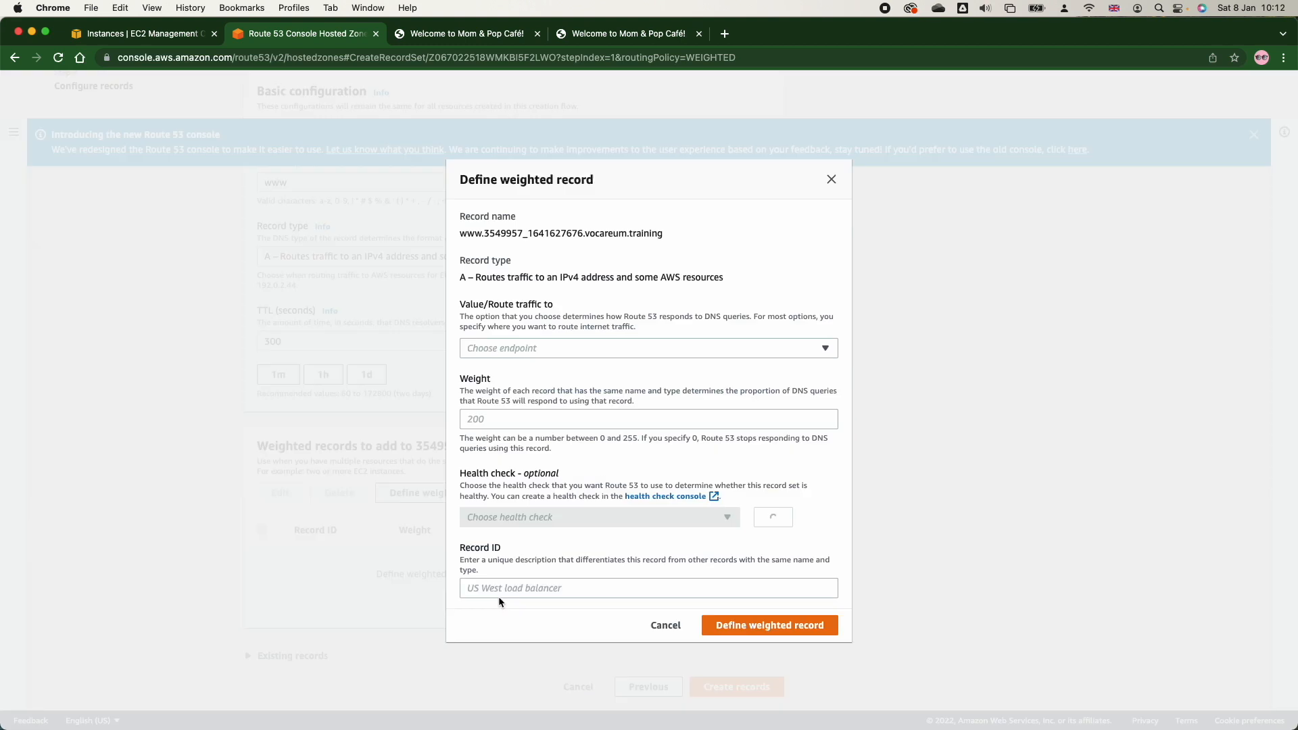
pyautogui.click(516, 348)
pyautogui.click(523, 390)
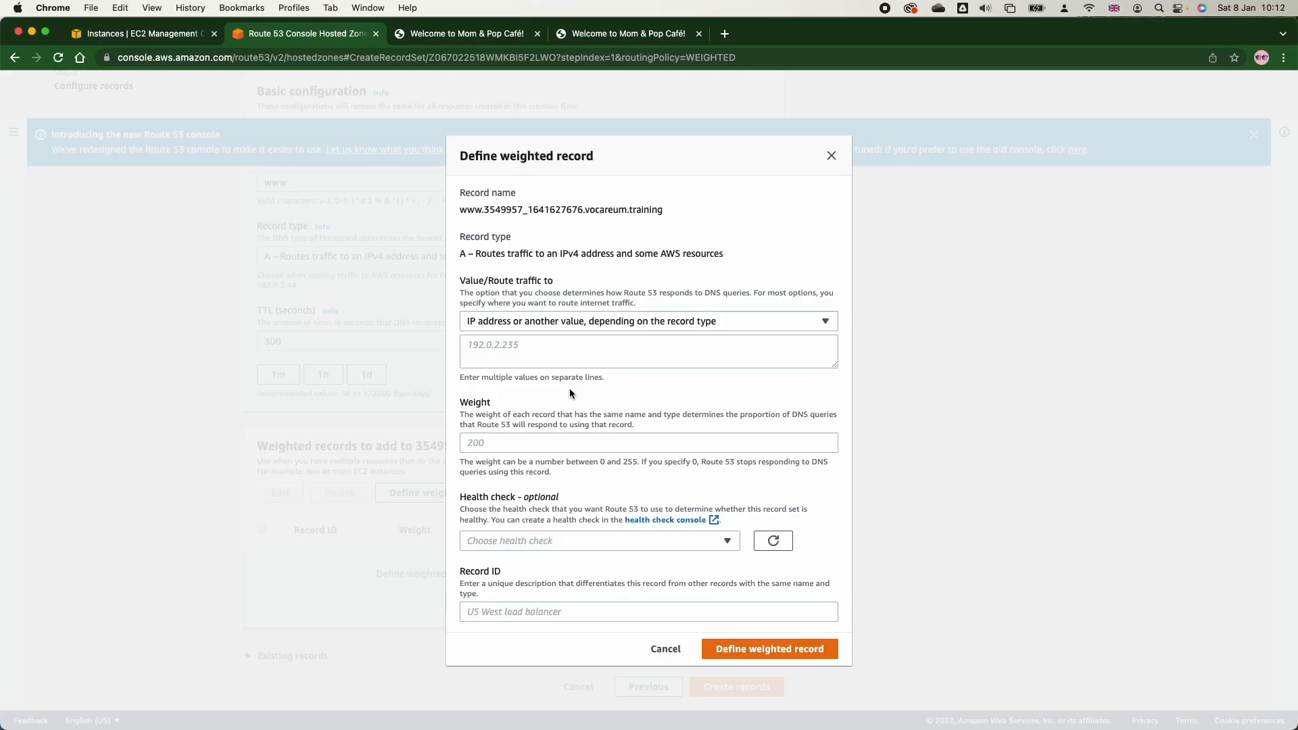
pyautogui.click(565, 357)
pyautogui.press('super+v')
pyautogui.click(525, 442)
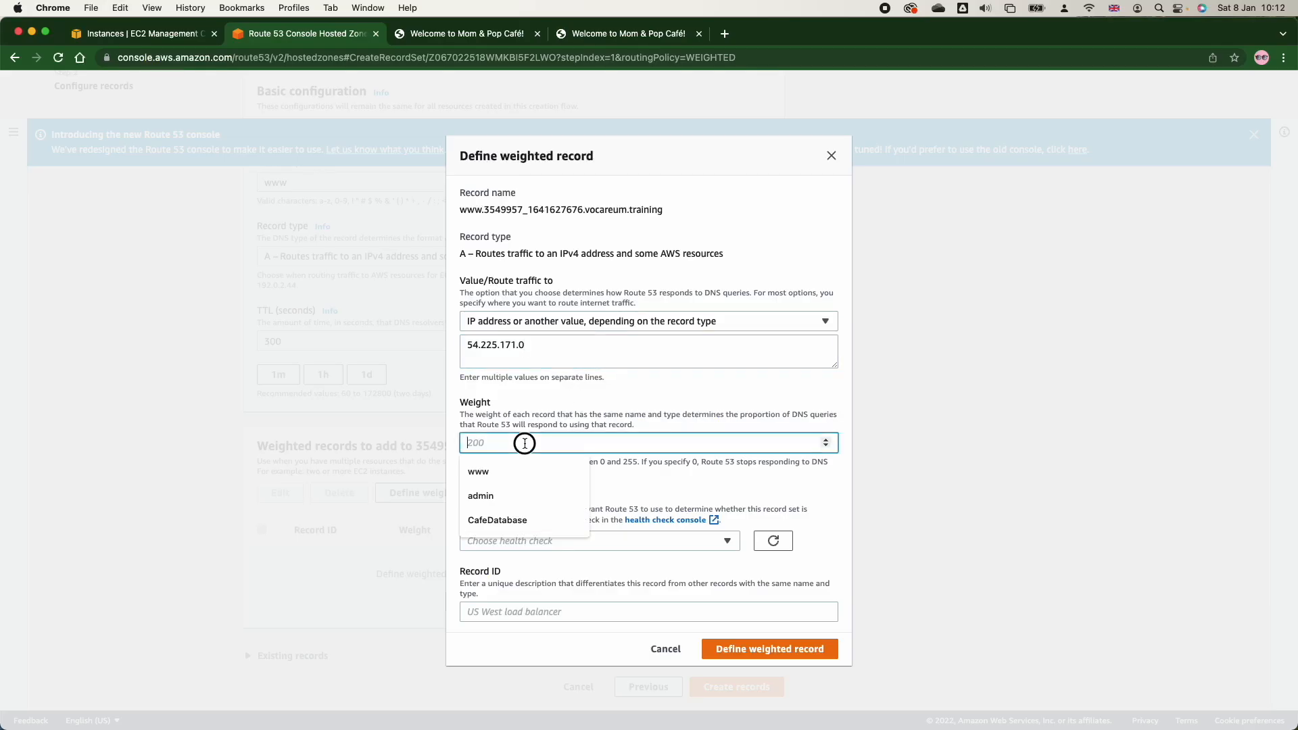
pyautogui.write('3')
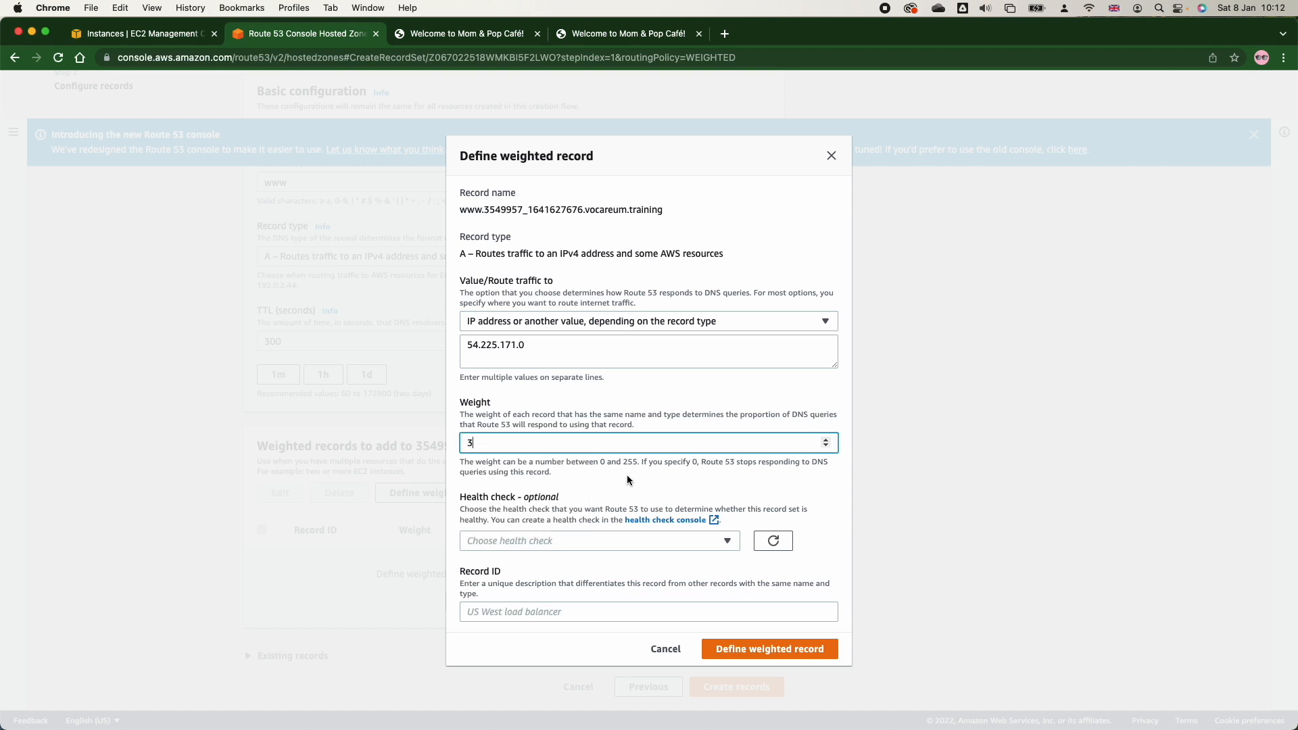
# Assign the Primary health check and record ID baz-w1 to the weighted record, and add it to the list
pyautogui.click(618, 540)
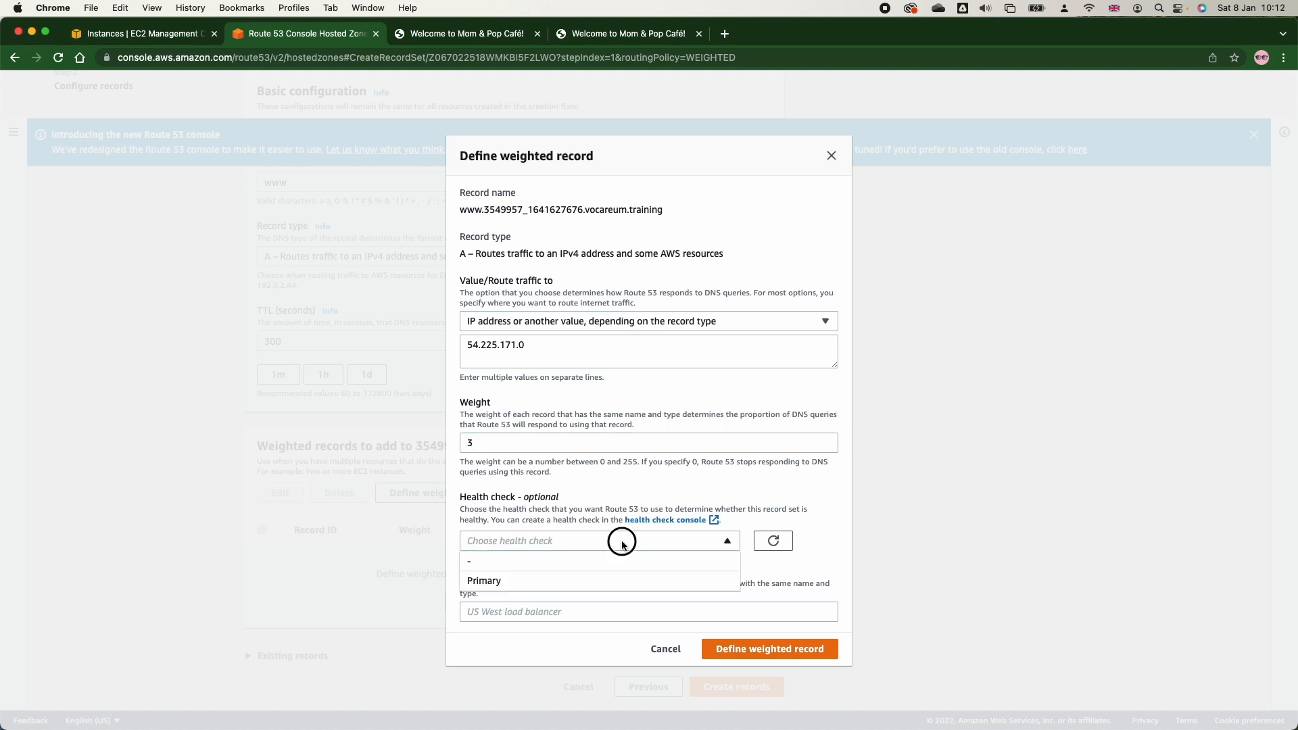
pyautogui.click(596, 584)
pyautogui.click(589, 610)
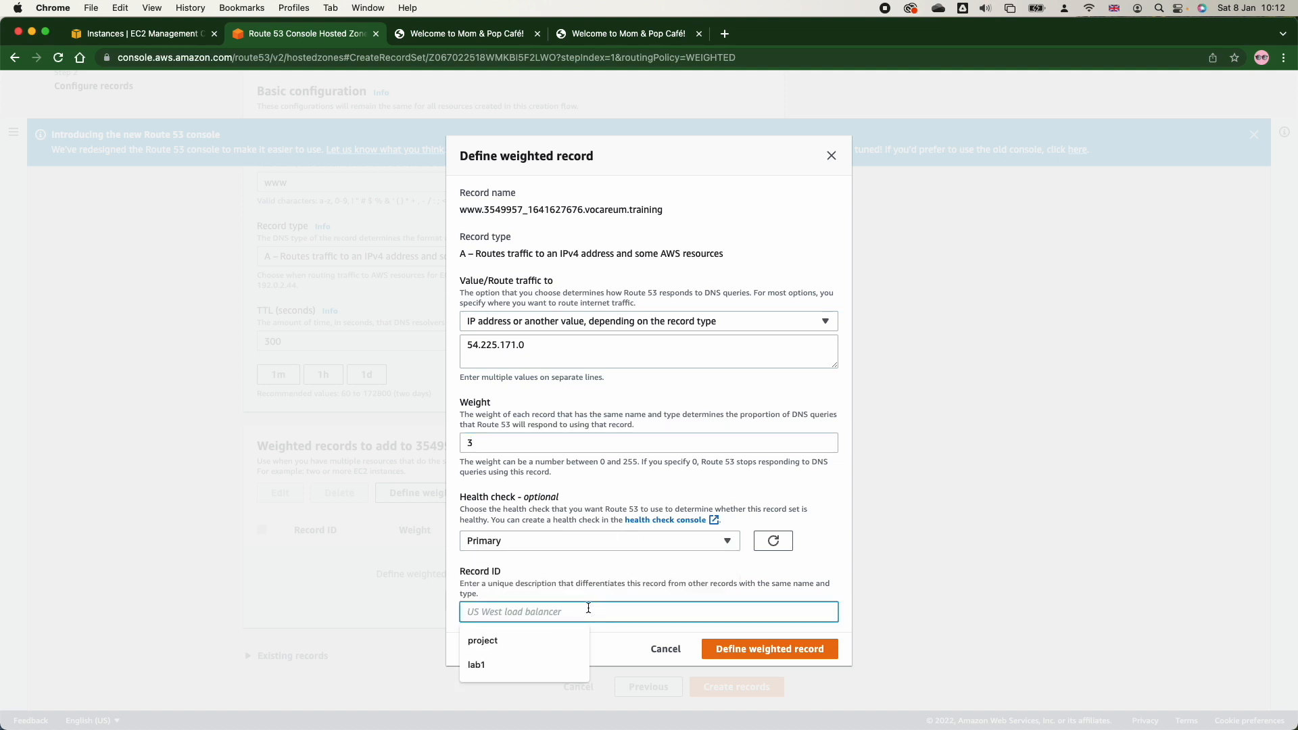
pyautogui.click(720, 554)
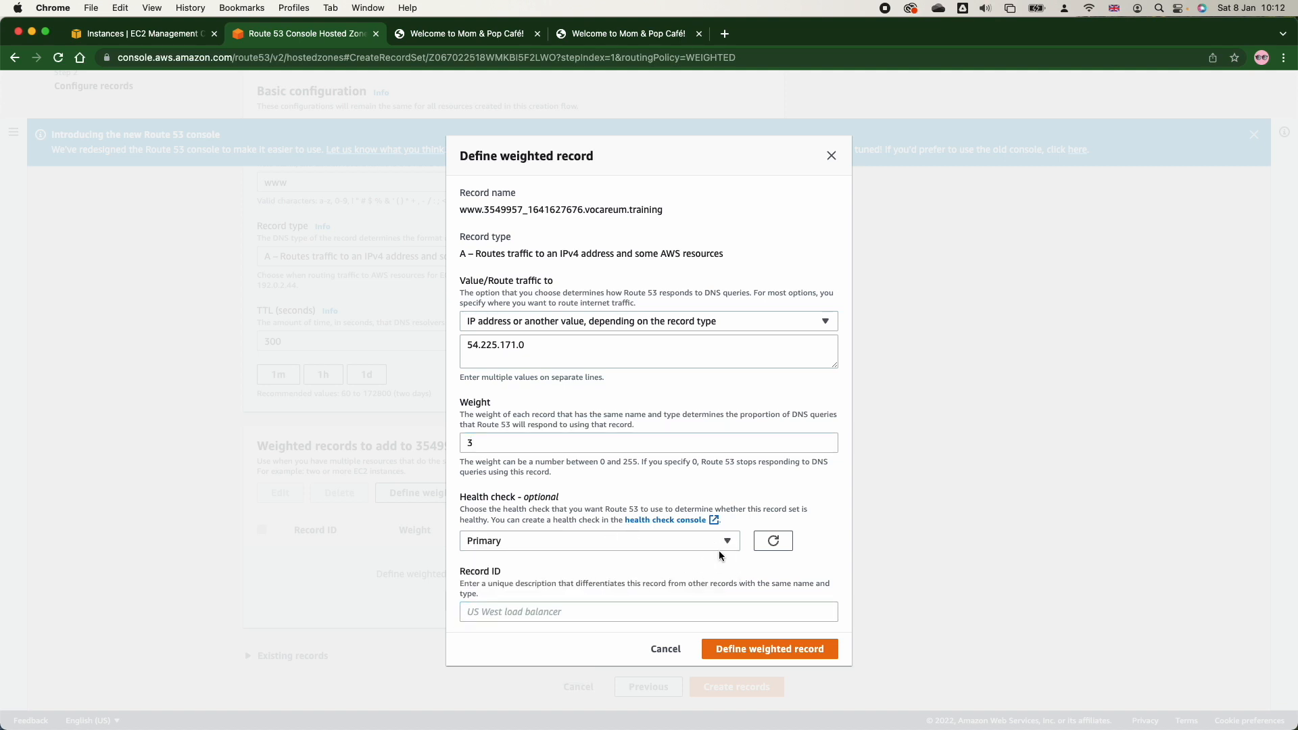
pyautogui.click(764, 655)
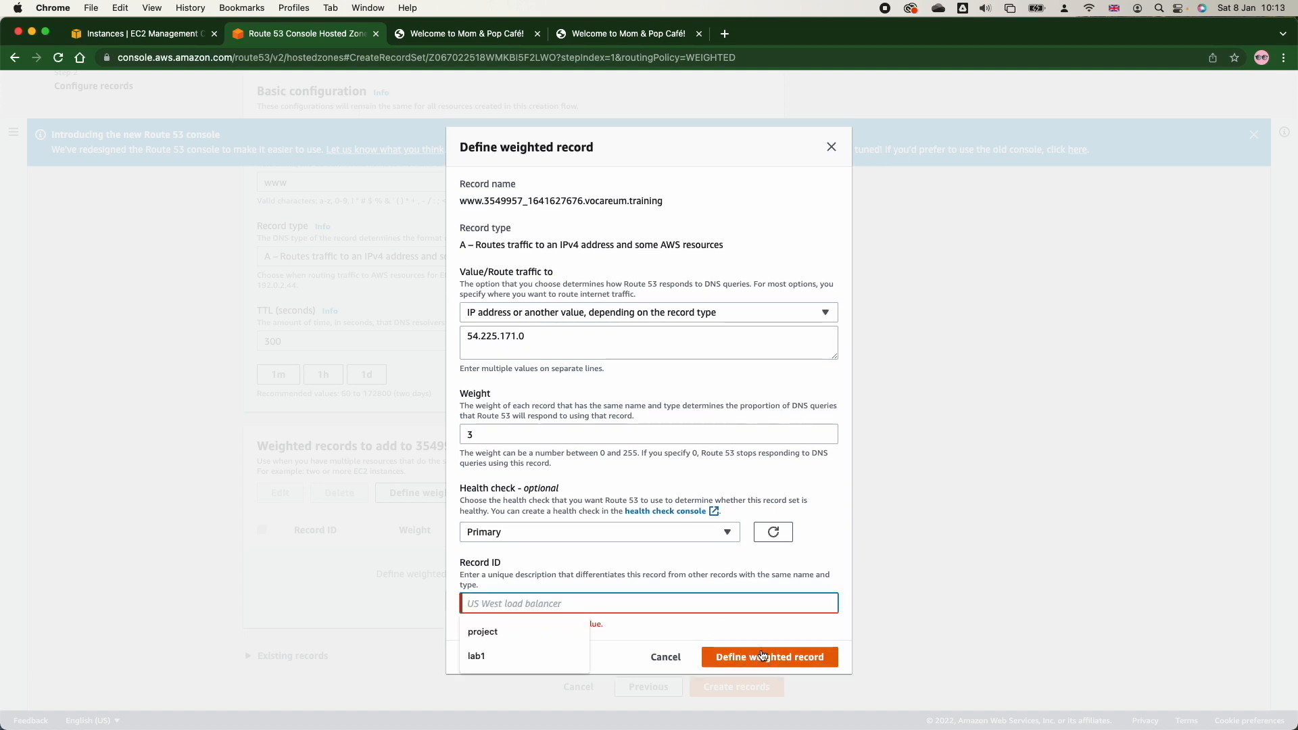
pyautogui.write('b')
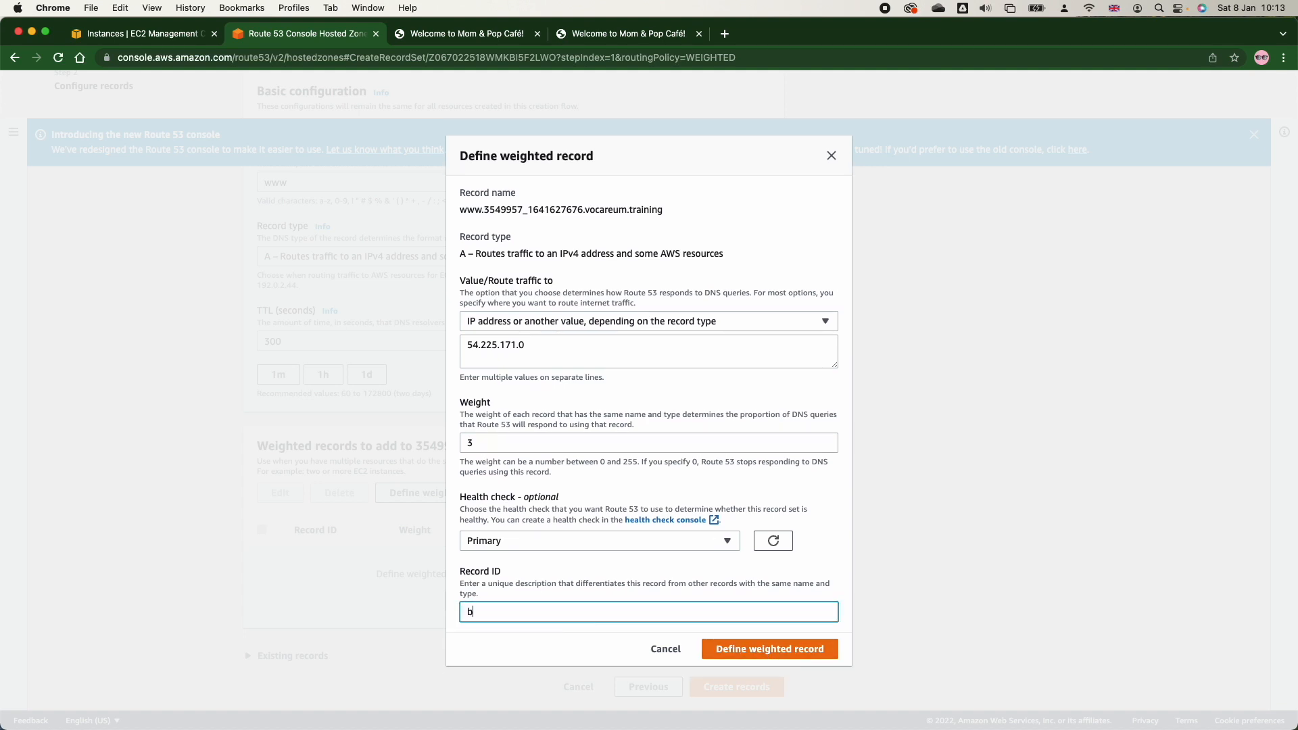
pyautogui.write('az-w1')
pyautogui.click(744, 655)
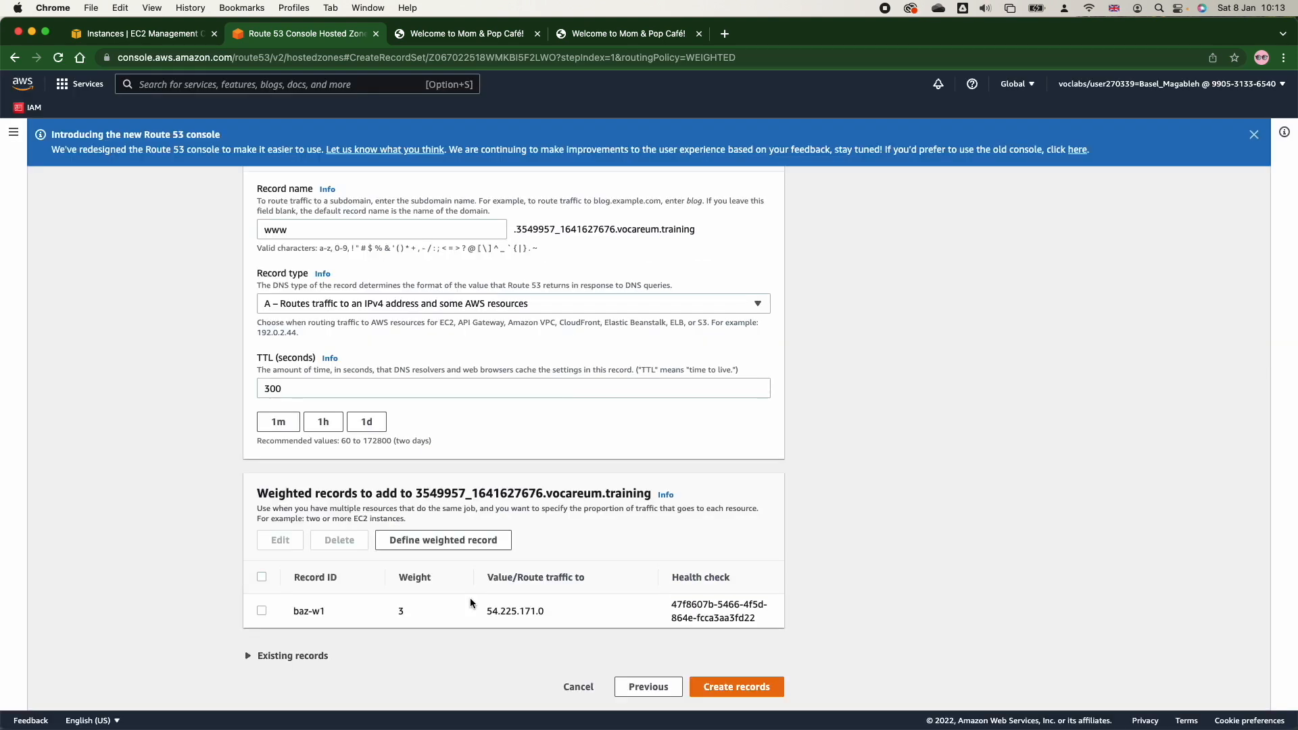
# Begin a second weighted record that routes to MomPopCafeInstance2's public IPv4 address, 44.196.189.195, copied from the EC2 instances list
pyautogui.click(425, 541)
pyautogui.click(514, 351)
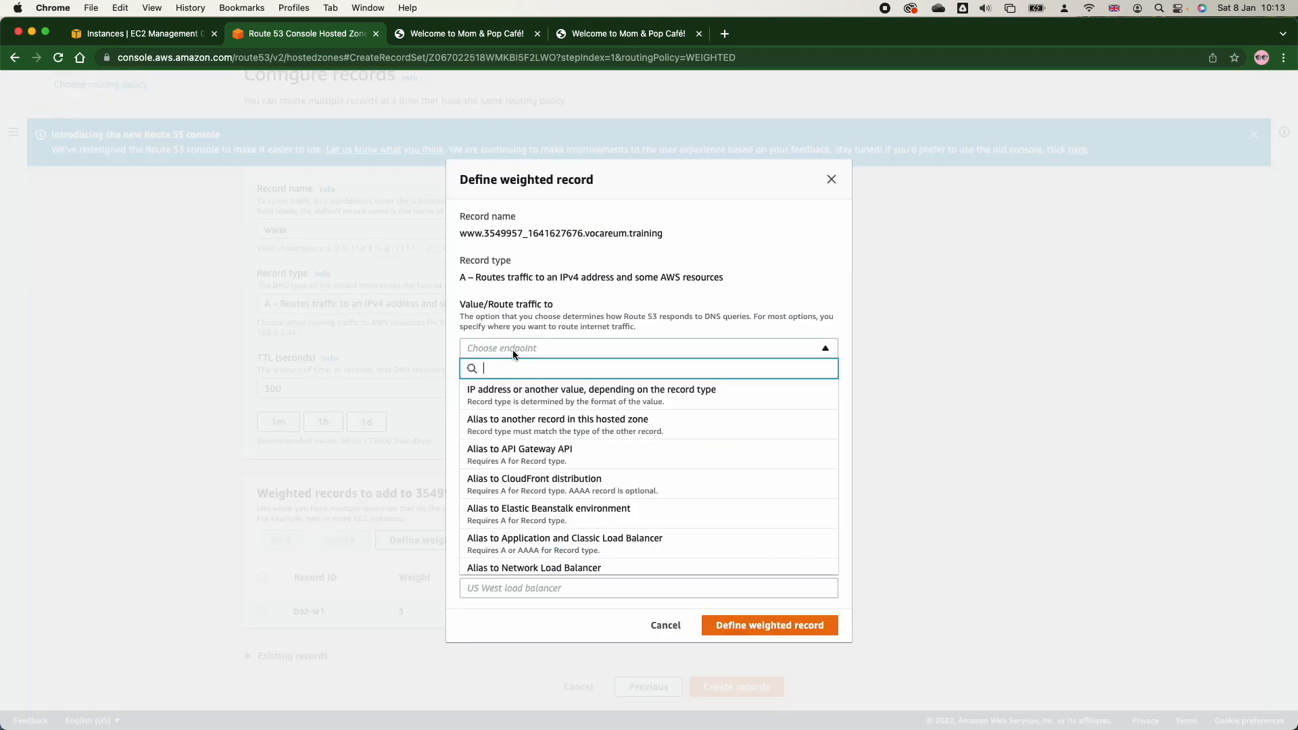
pyautogui.click(509, 395)
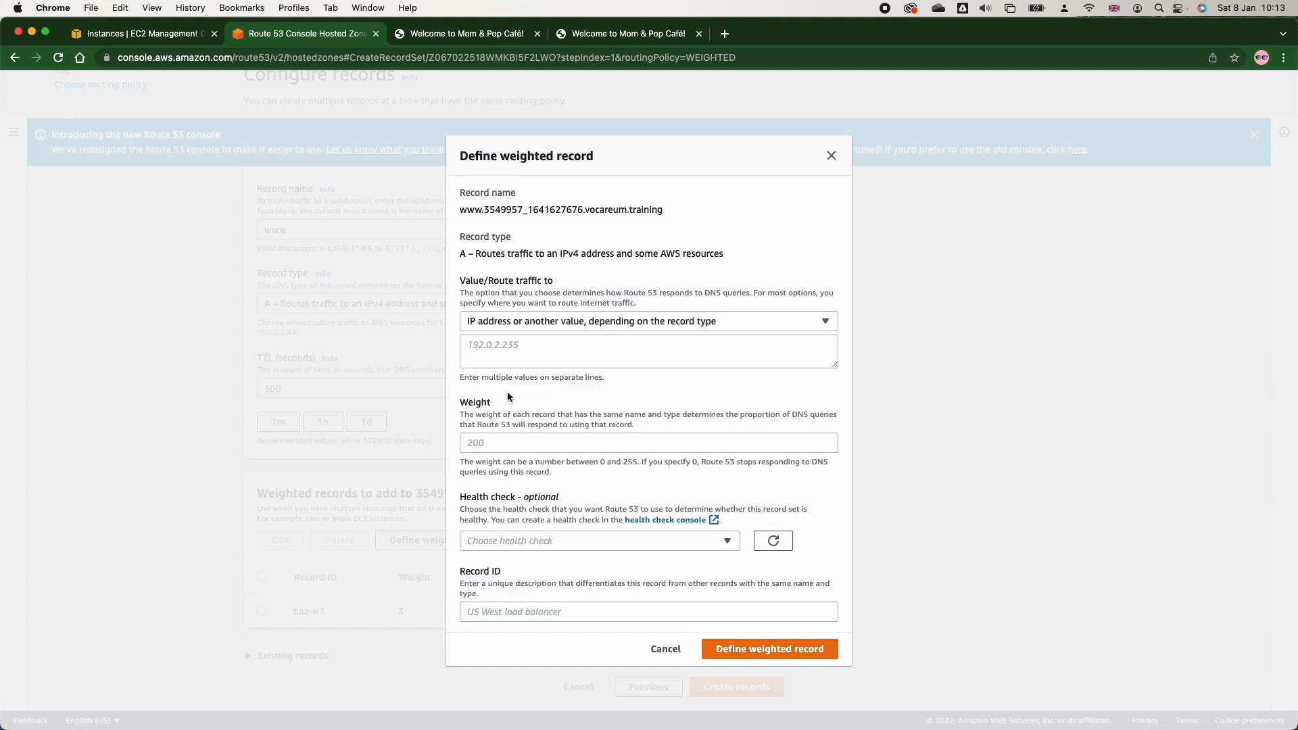
pyautogui.click(174, 37)
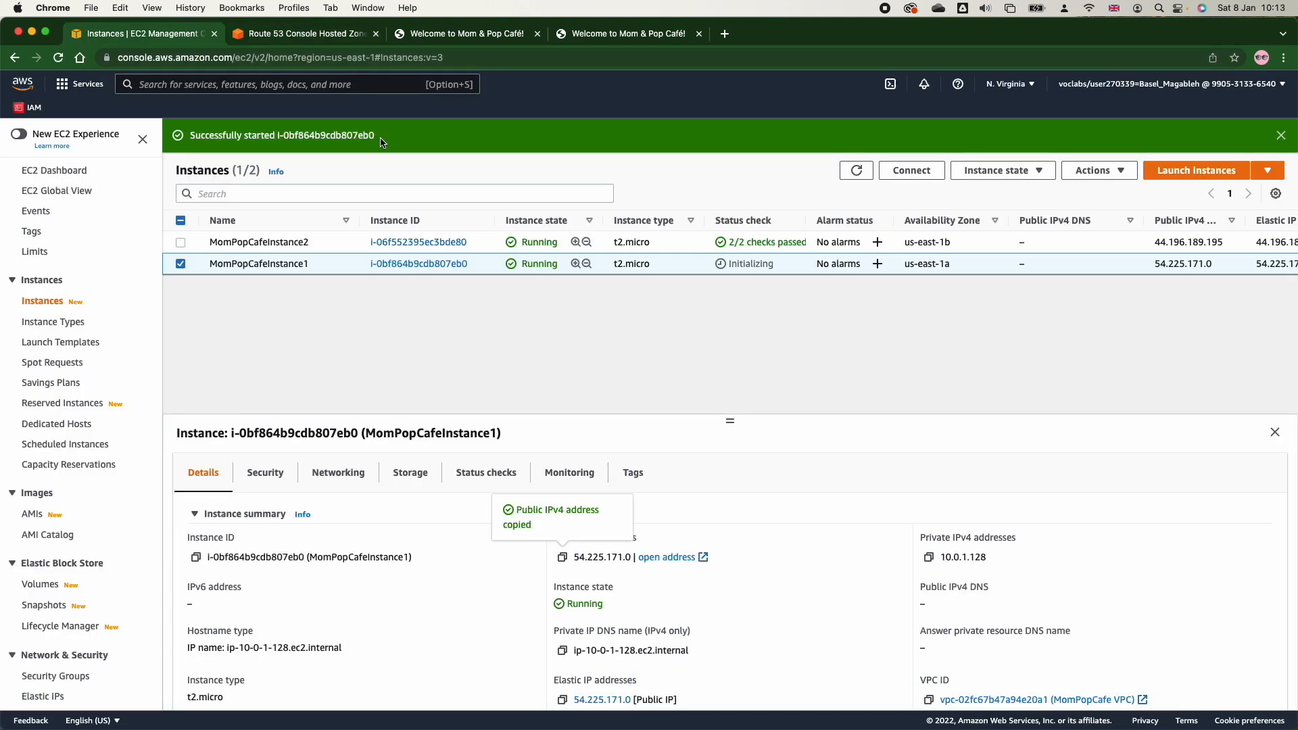
pyautogui.click(181, 263)
pyautogui.click(180, 242)
pyautogui.click(562, 557)
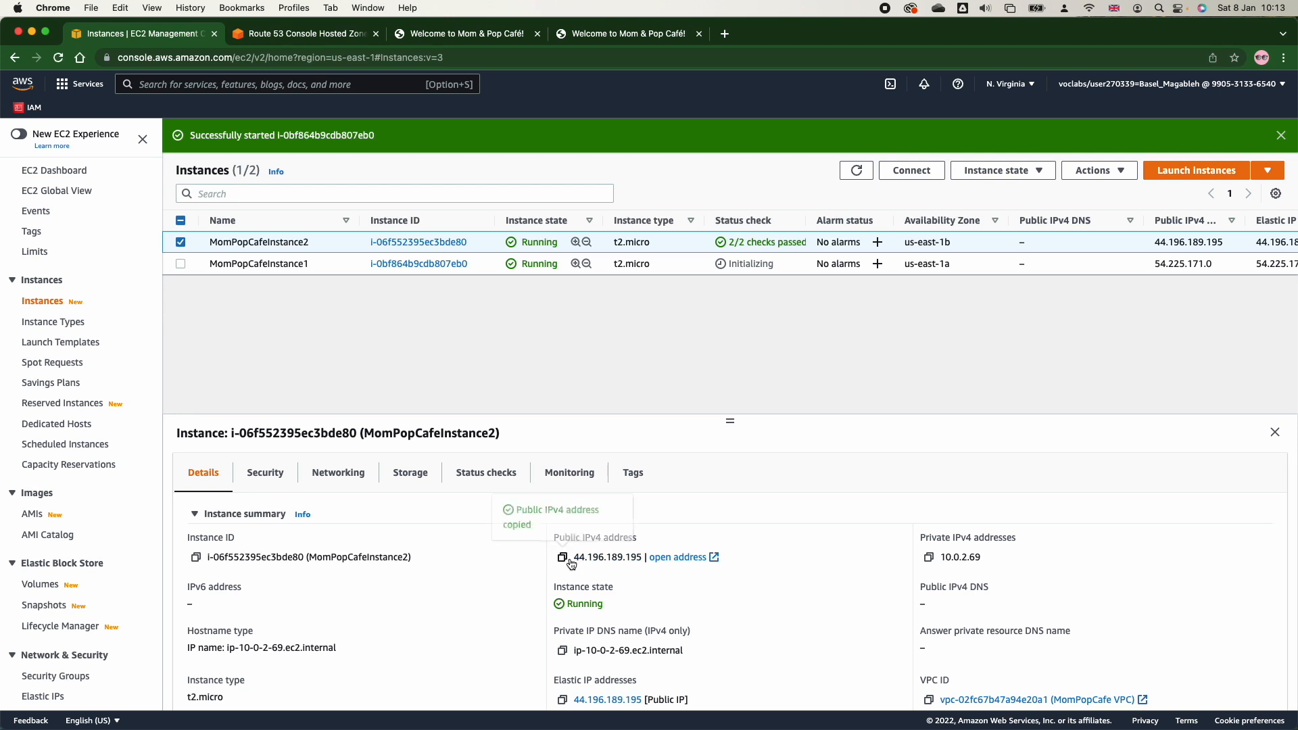
pyautogui.click(325, 35)
pyautogui.click(517, 346)
pyautogui.press('super+v')
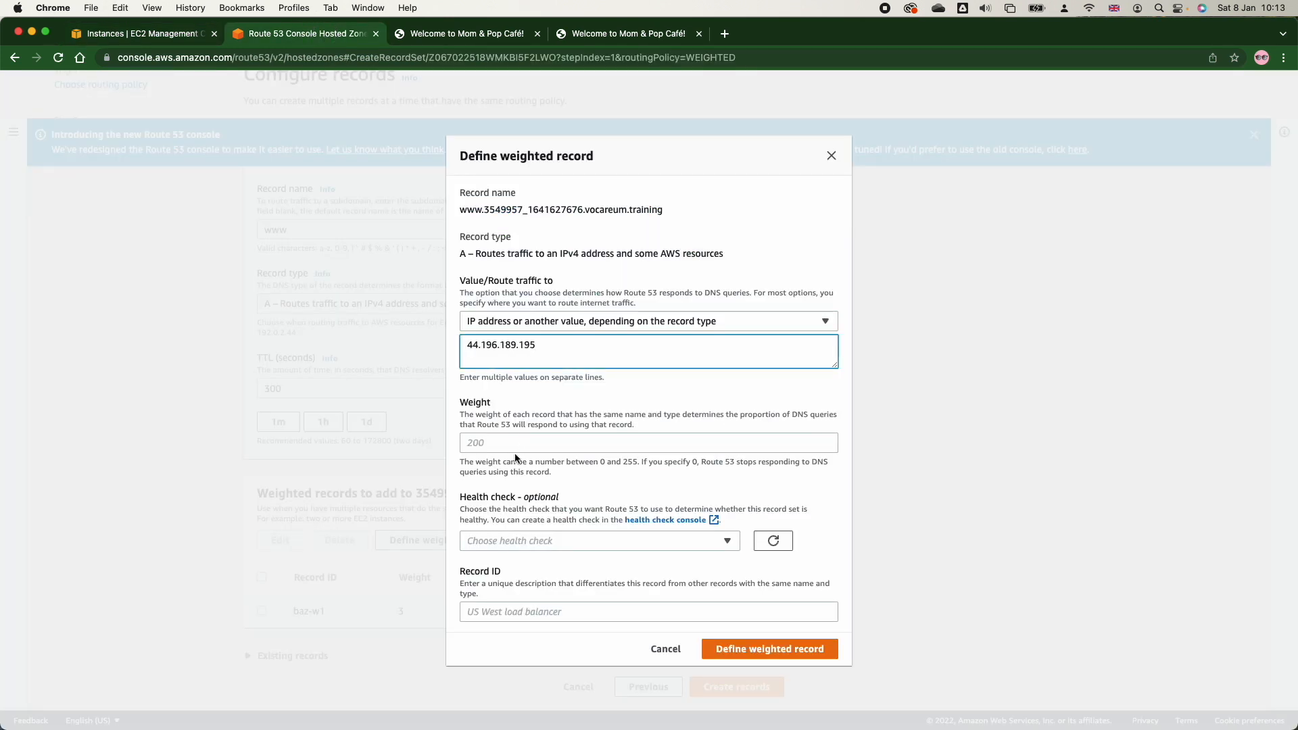
# Give the second record weight 1 and record ID baz-w-2 without a health check, and create both weighted records
pyautogui.click(497, 438)
pyautogui.write('1')
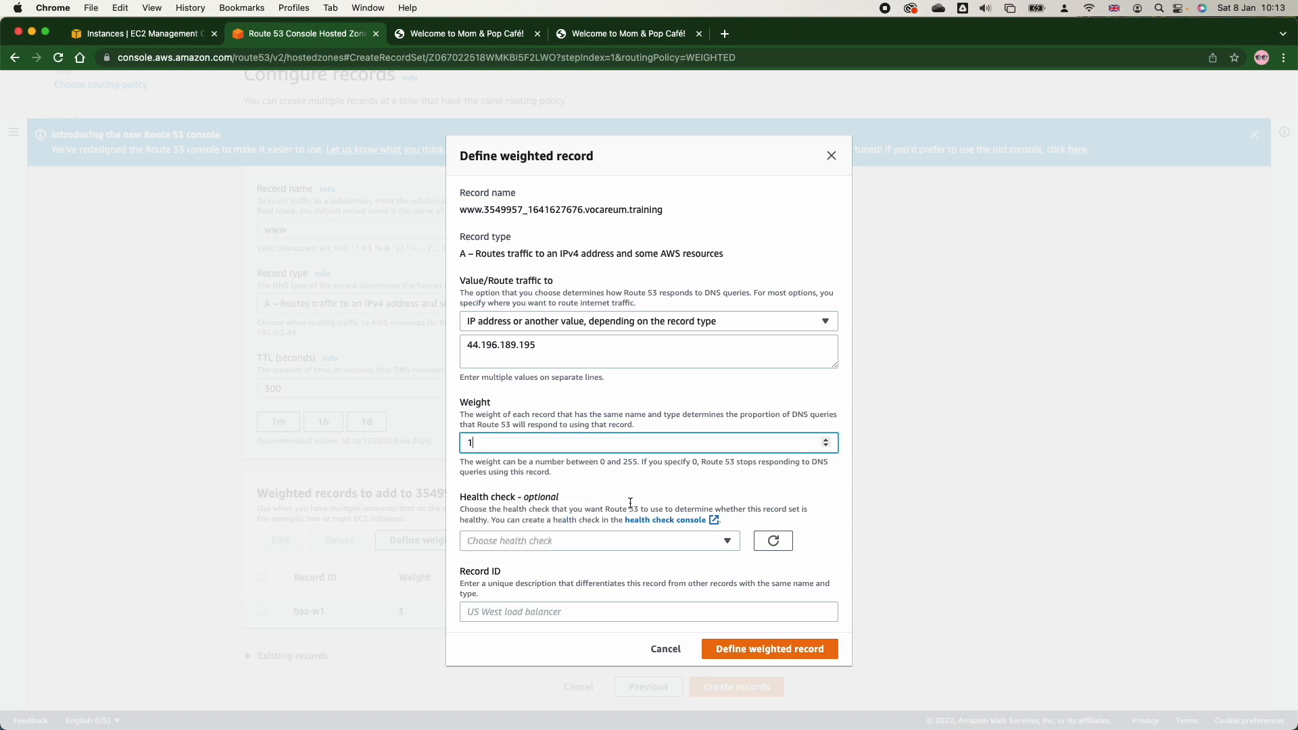
pyautogui.click(641, 547)
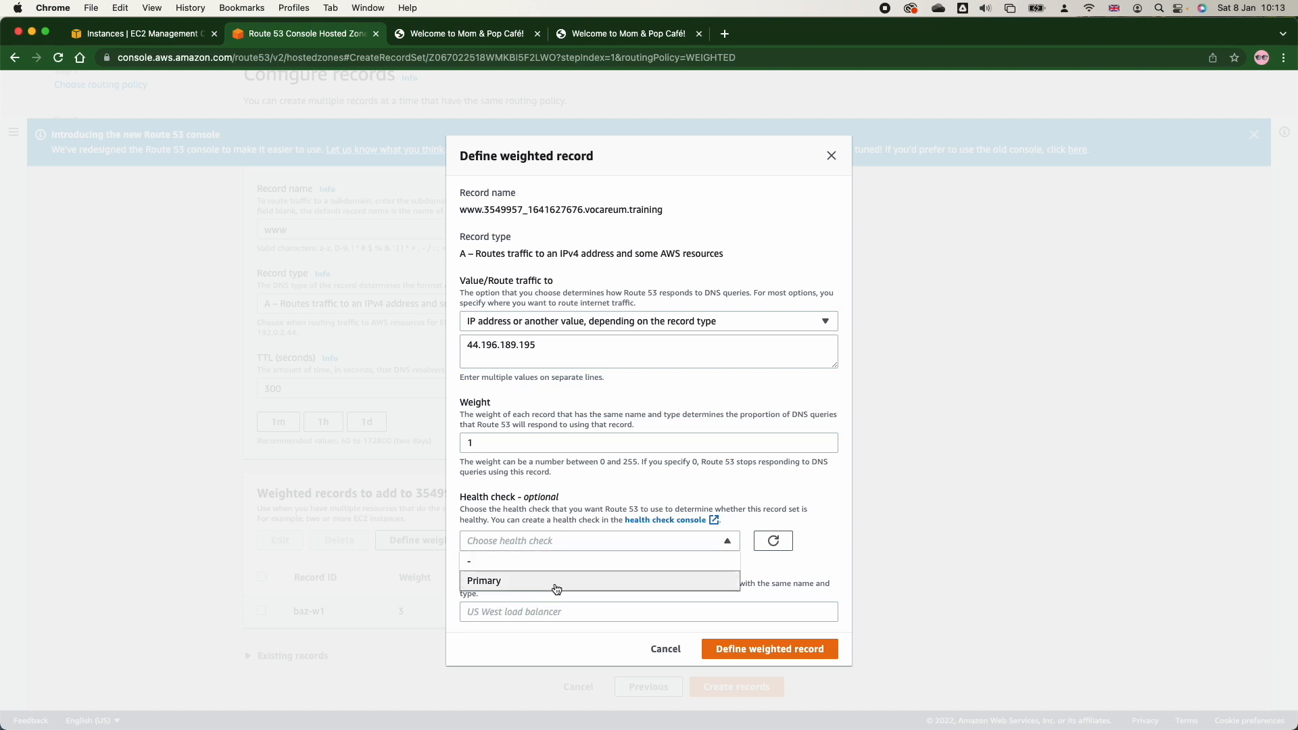
pyautogui.click(595, 612)
pyautogui.write('baz-w-2')
pyautogui.click(764, 646)
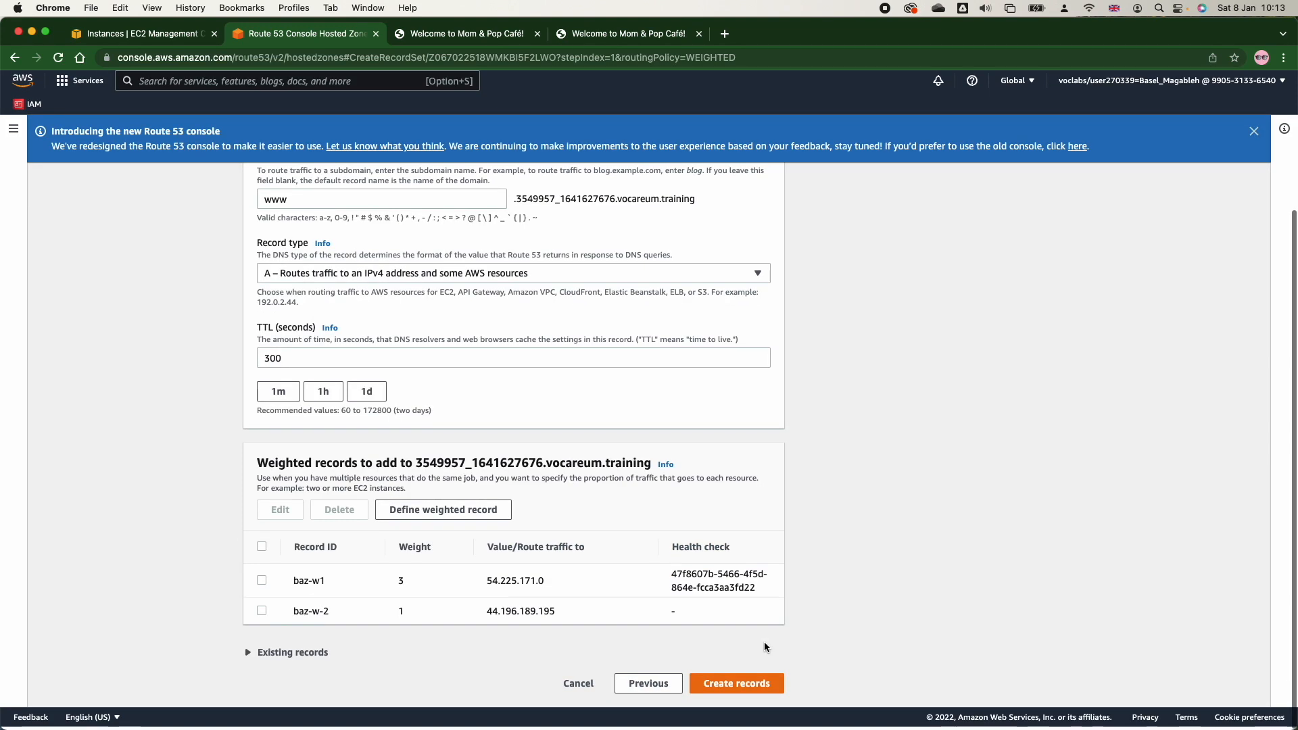
pyautogui.click(729, 688)
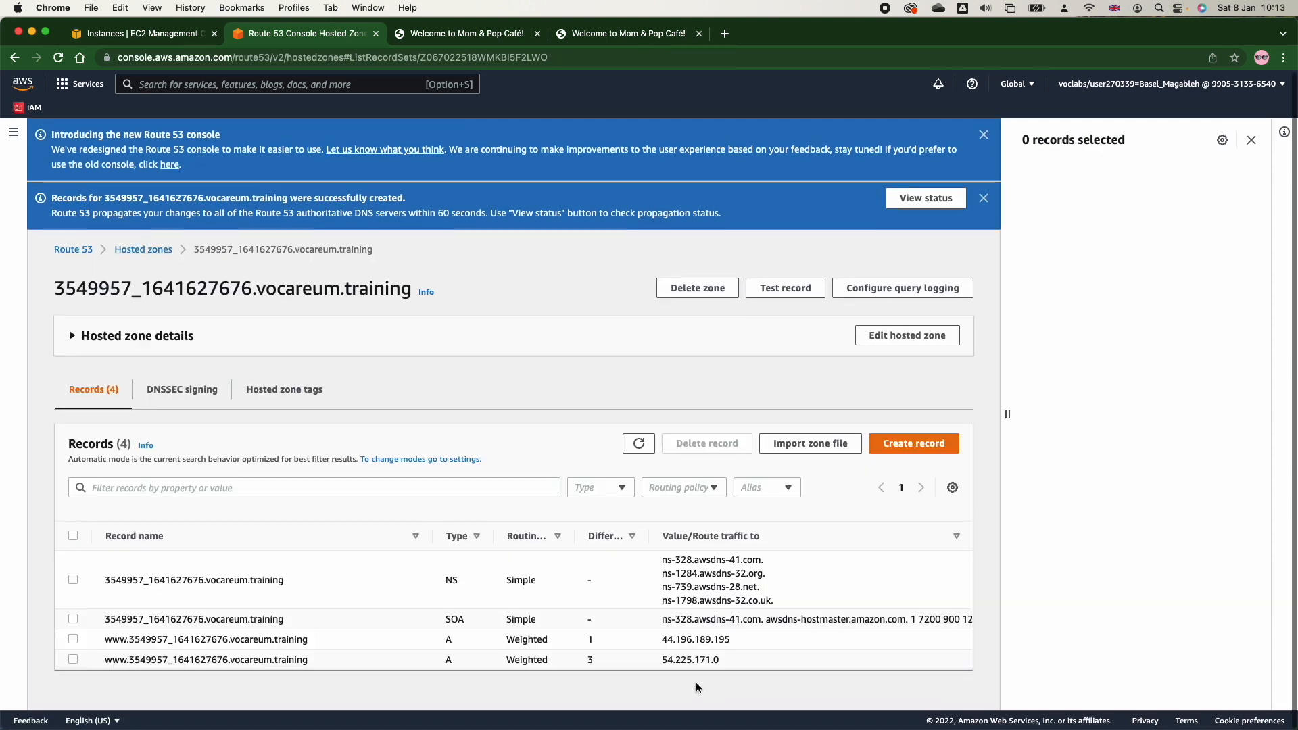
# Reload the café website on the www domain repeatedly and examine which server's IP address and availability zone respond
pyautogui.moveTo(106, 639); pyautogui.dragTo(343, 641)
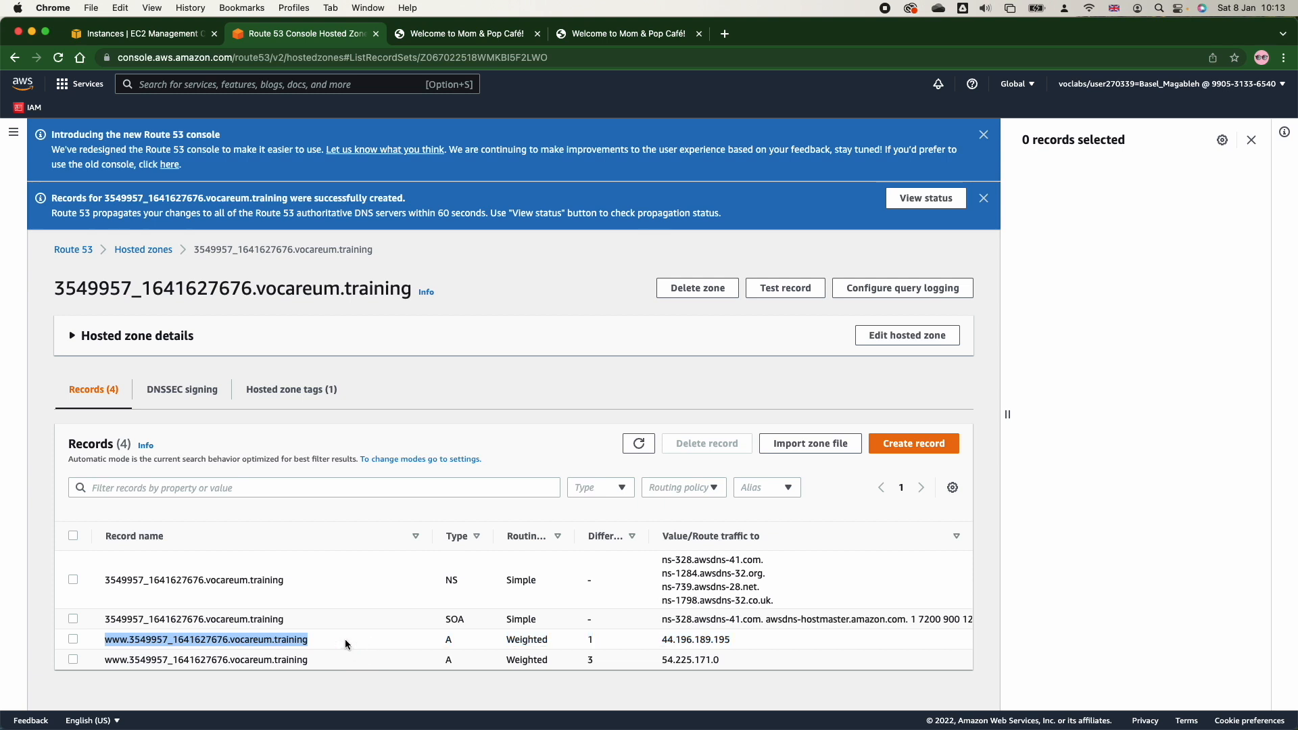
pyautogui.click(584, 37)
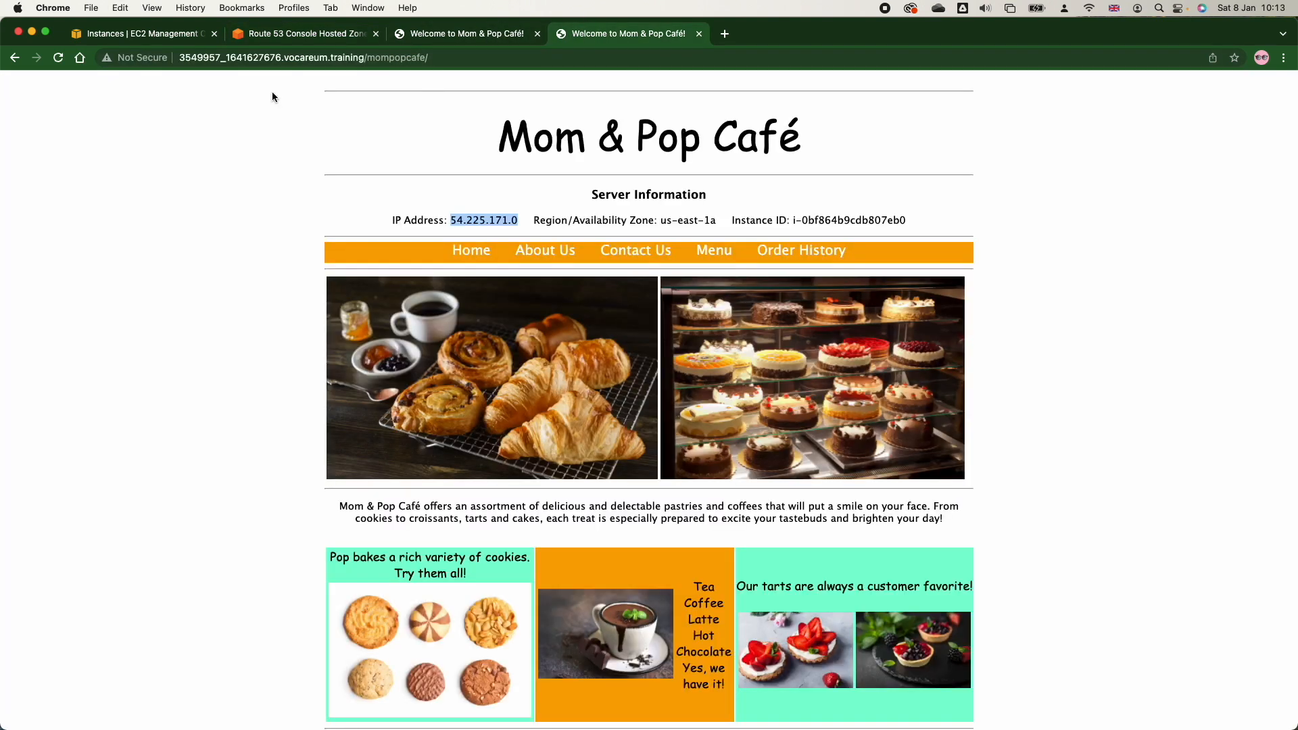
pyautogui.click(59, 58)
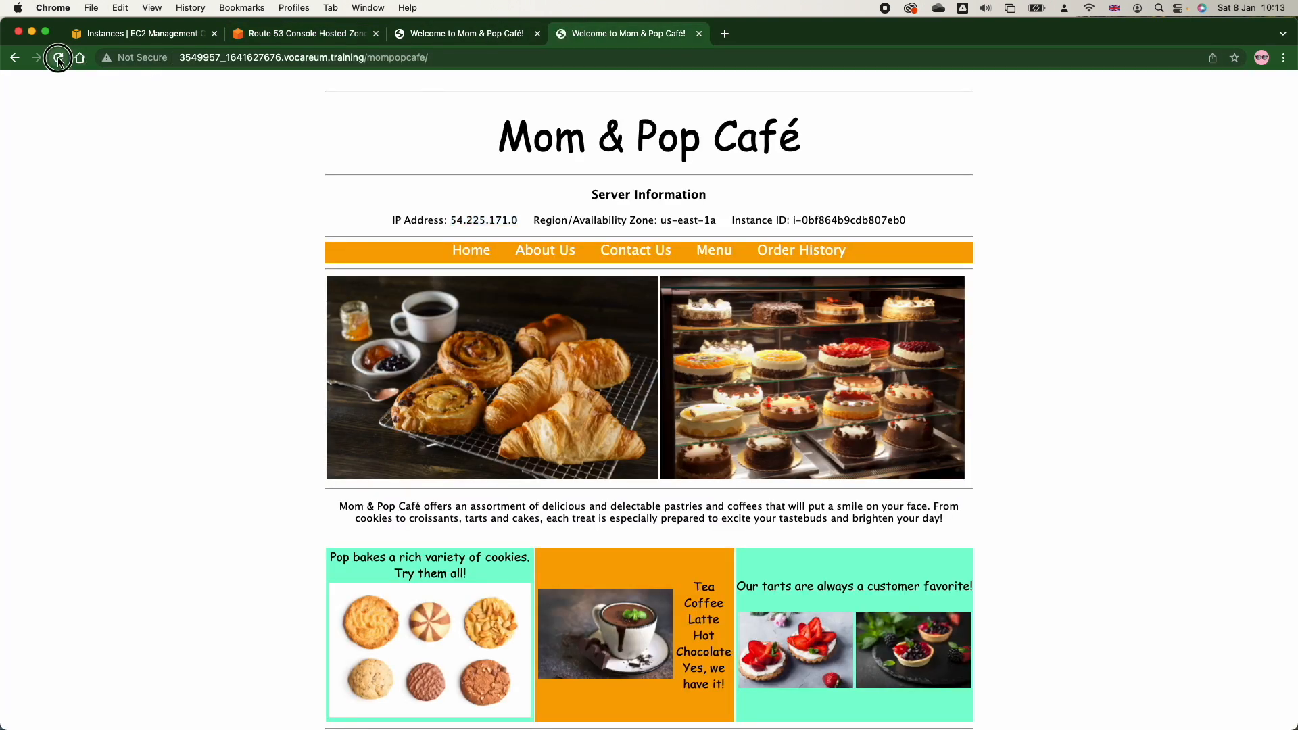
pyautogui.click(59, 58)
pyautogui.click(59, 59)
pyautogui.click(59, 60)
pyautogui.click(59, 59)
pyautogui.click(59, 60)
pyautogui.click(59, 59)
pyautogui.click(58, 59)
pyautogui.tripleClick(478, 219)
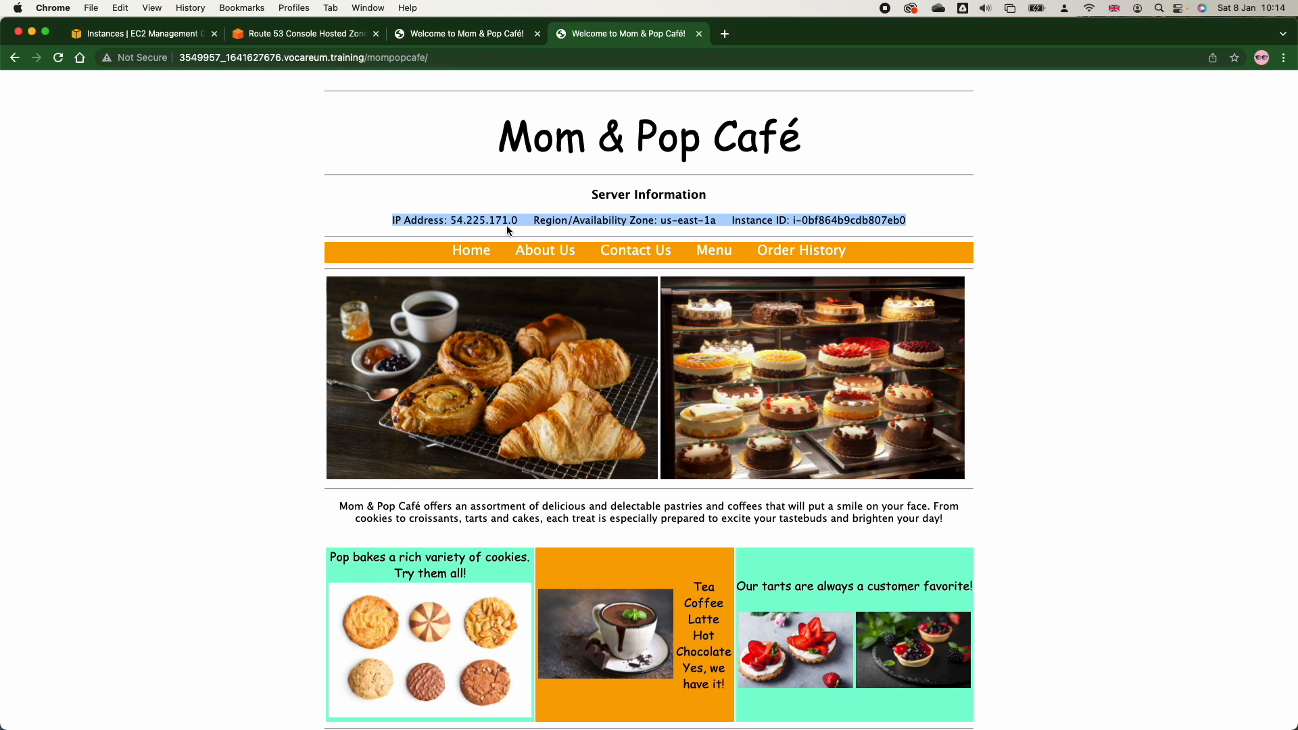
# Delete both weighted www A records from the Route 53 hosted zone and confirm the deletion
pyautogui.press('super+2')
pyautogui.click(73, 640)
pyautogui.click(73, 659)
pyautogui.click(707, 443)
pyautogui.click(823, 550)
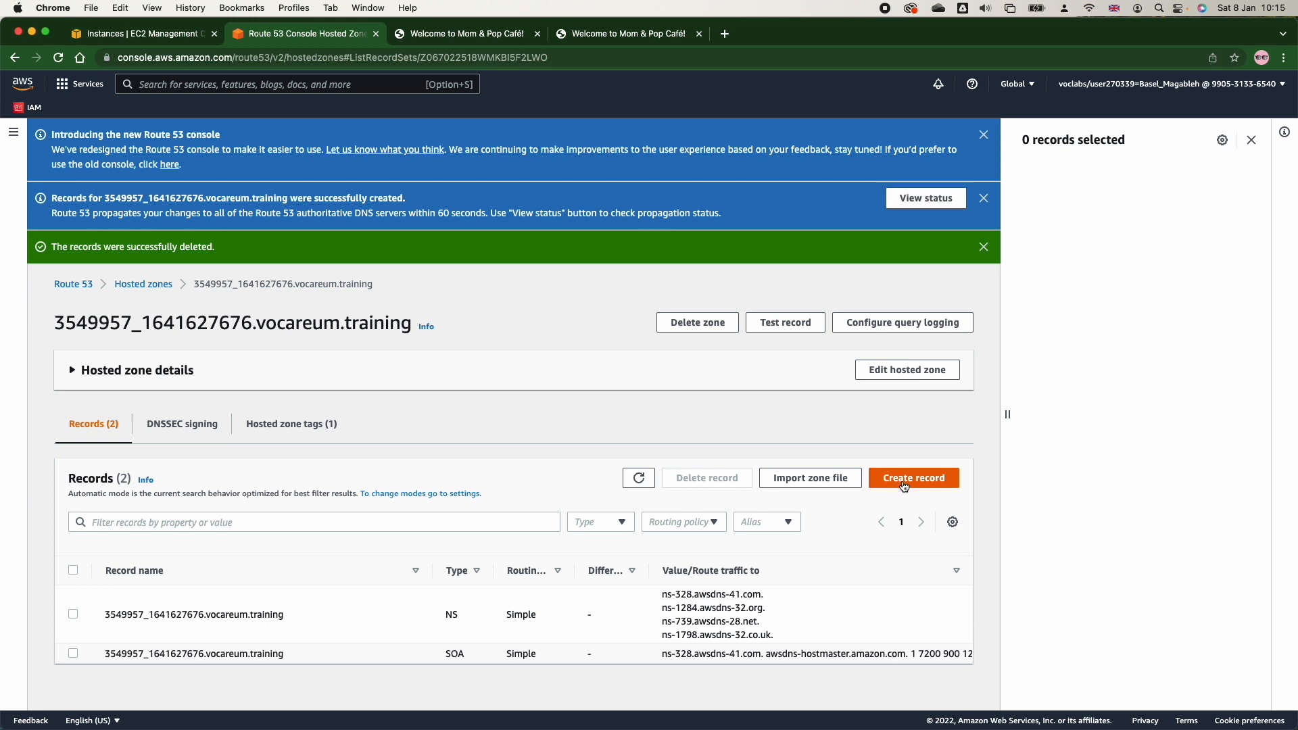
# Start creating latency-routed A records named www in the hosted zone, with a TTL of 15 seconds
pyautogui.click(904, 486)
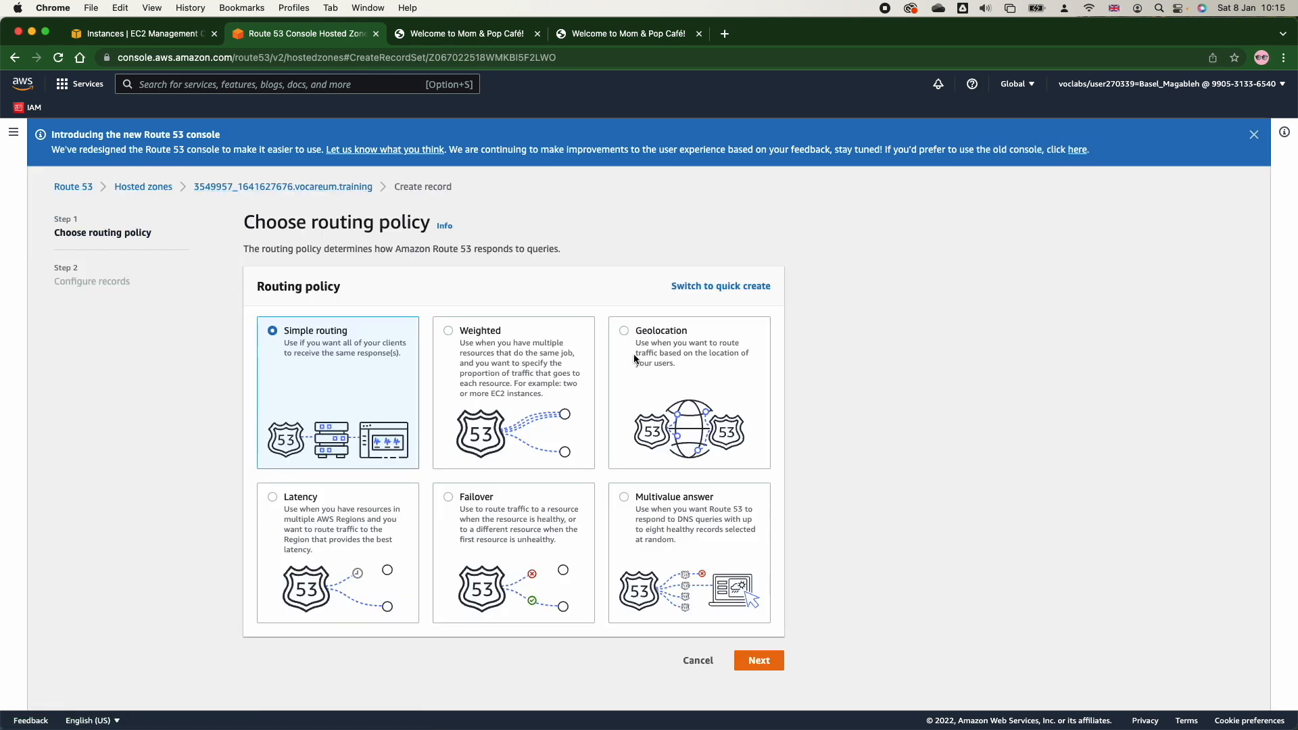
pyautogui.click(273, 499)
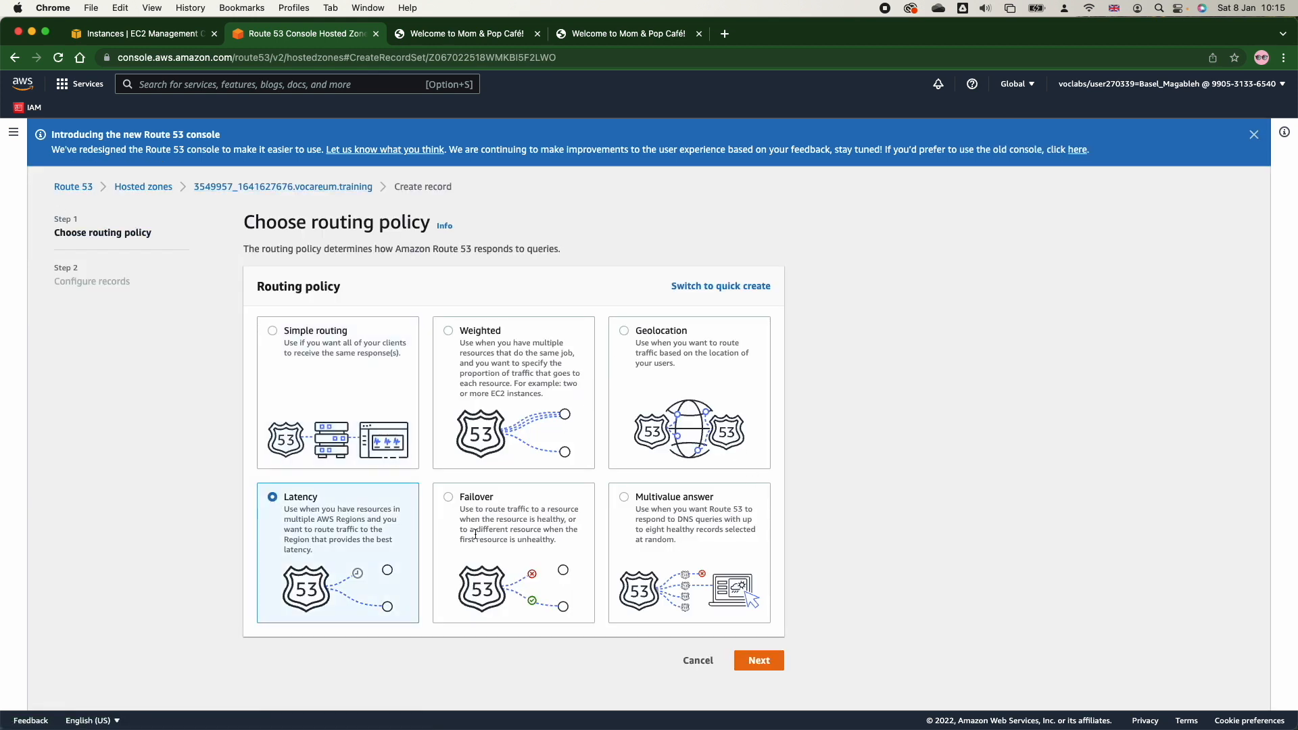
pyautogui.click(740, 658)
pyautogui.click(363, 382)
pyautogui.write('www')
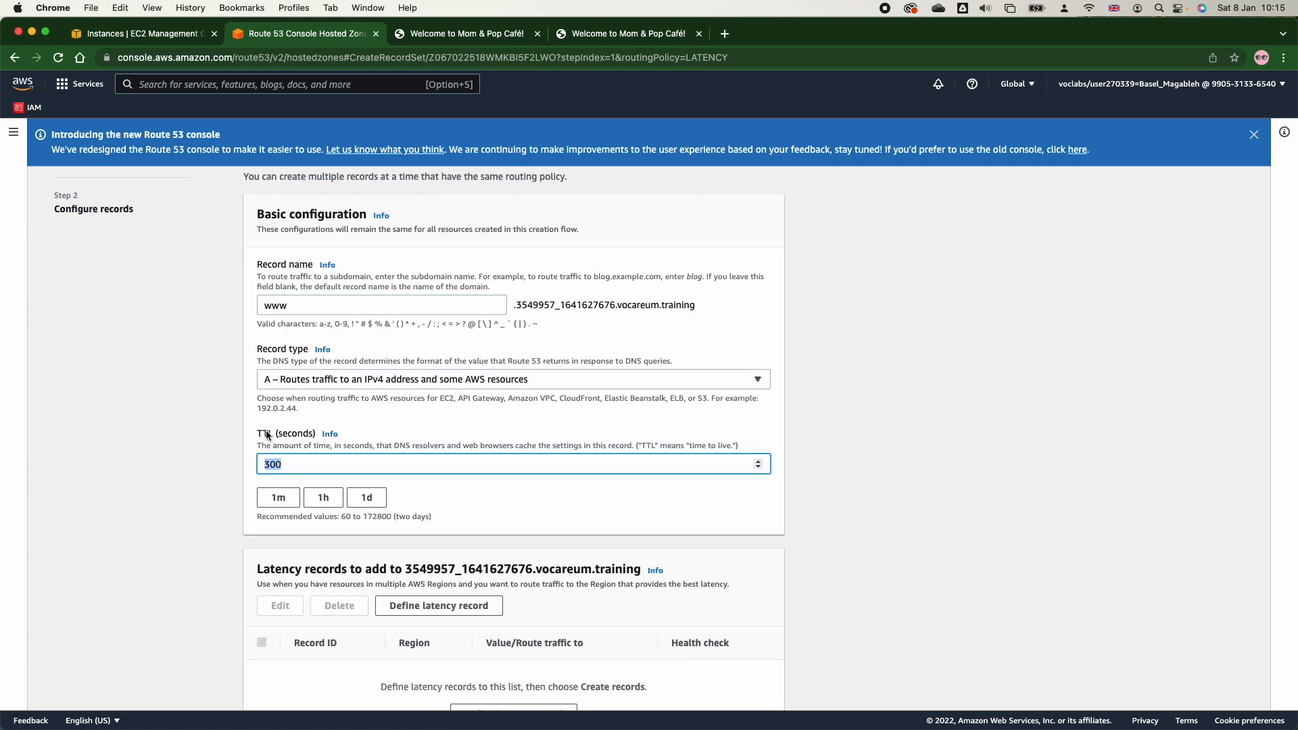
pyautogui.write('15')
pyautogui.scroll(-3, 347, 463)
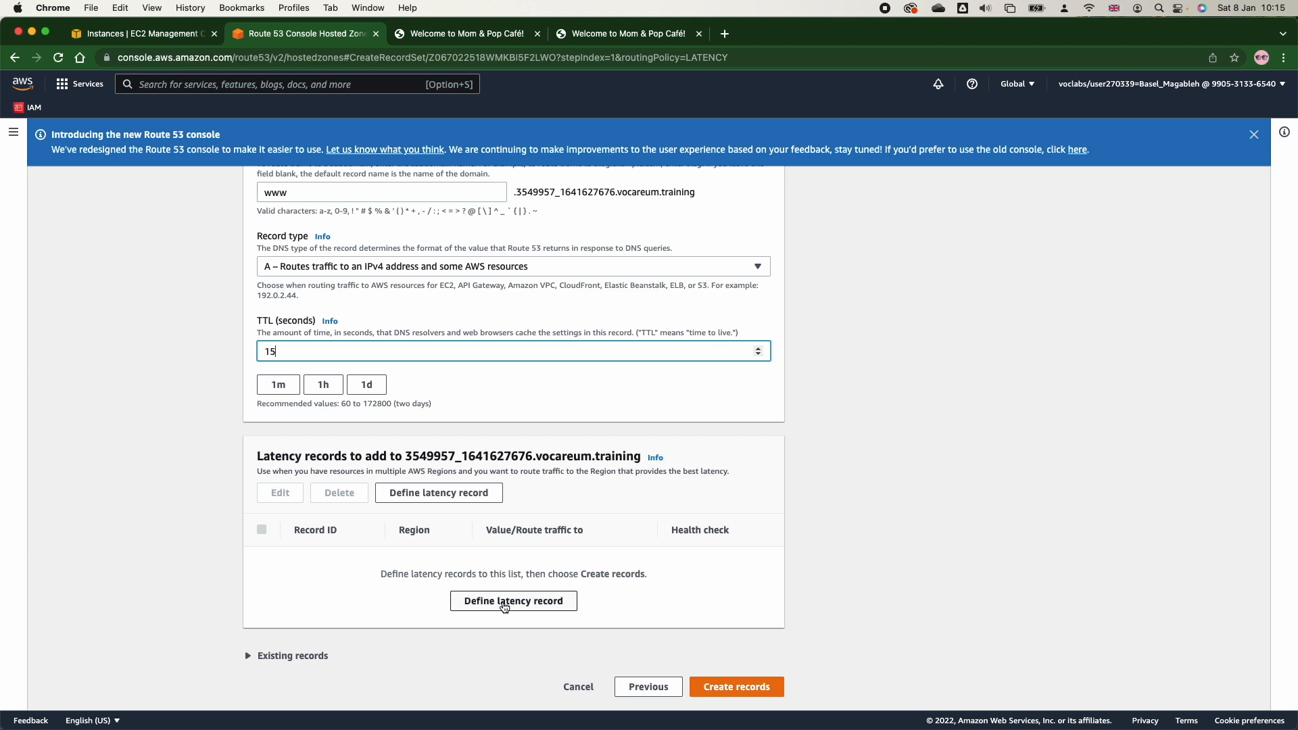
# Begin a latency record that routes to MomPopCafeInstance1's public IPv4 address, 54.225.171.0, copied from the EC2 instances list
pyautogui.click(504, 602)
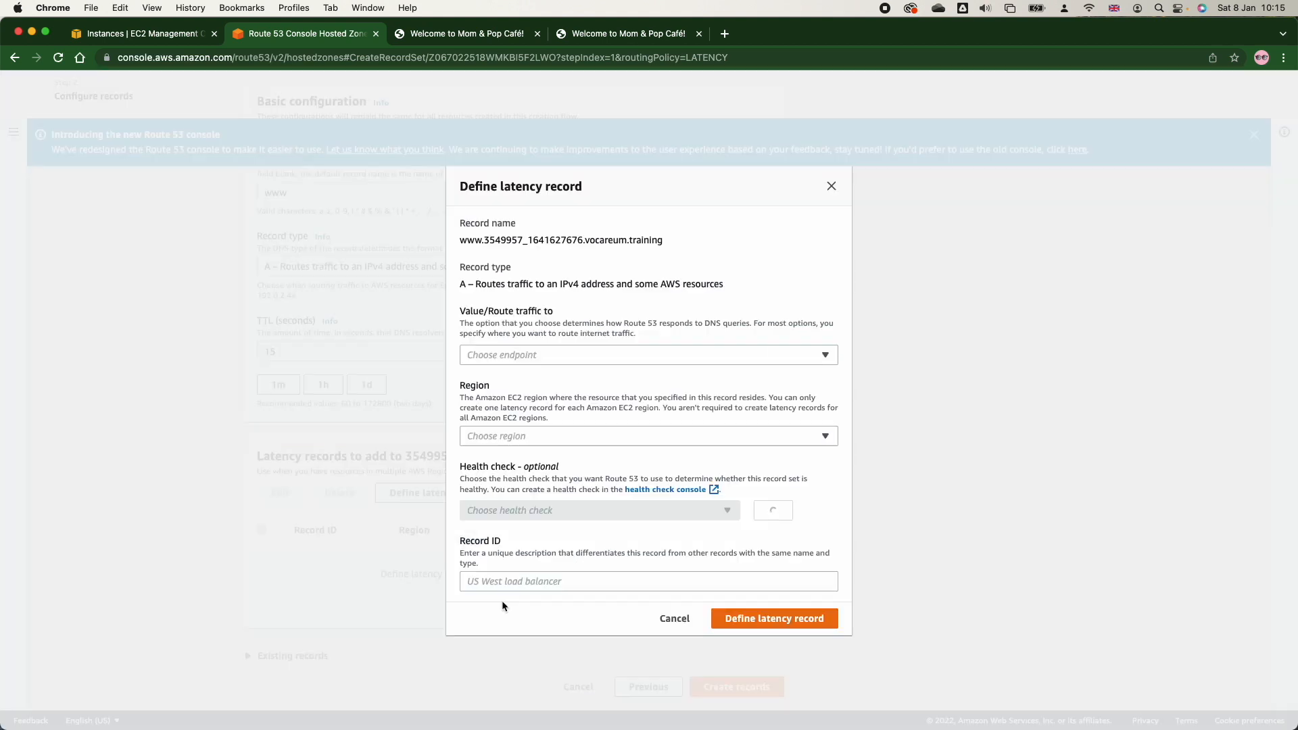
pyautogui.click(501, 354)
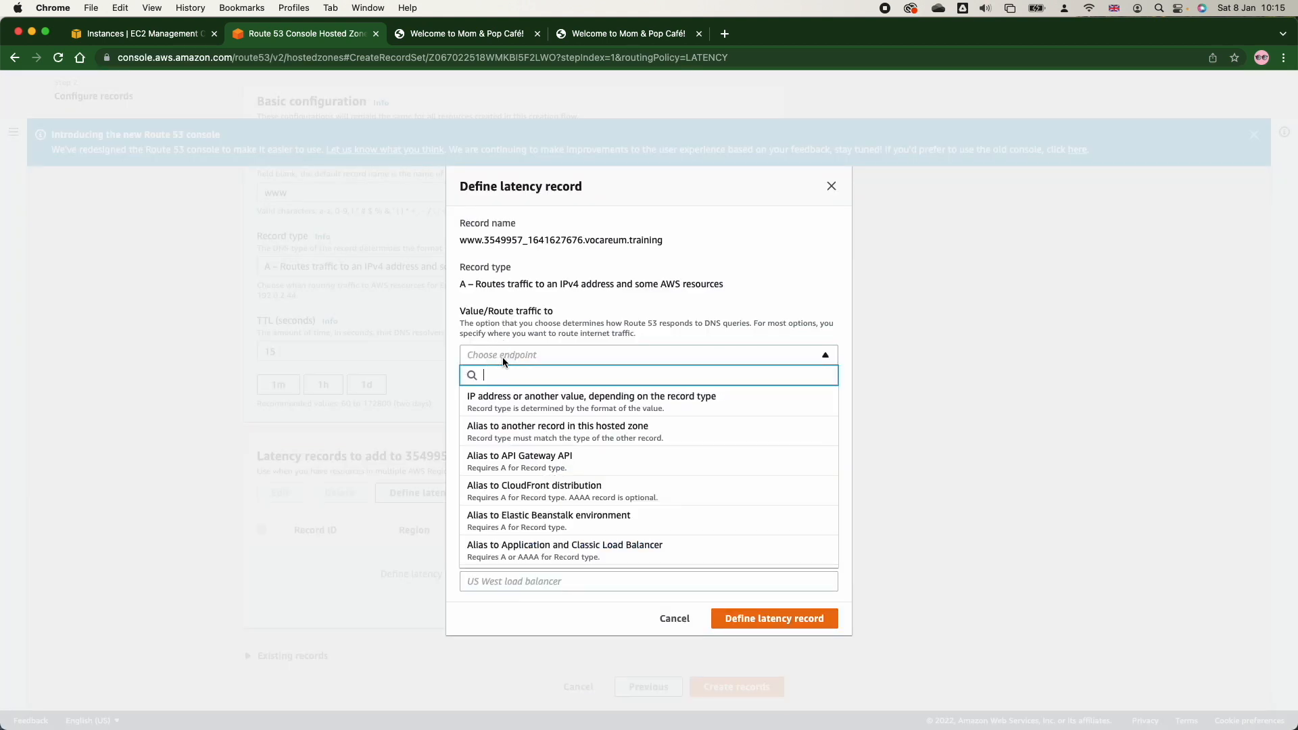
pyautogui.click(509, 392)
pyautogui.click(527, 346)
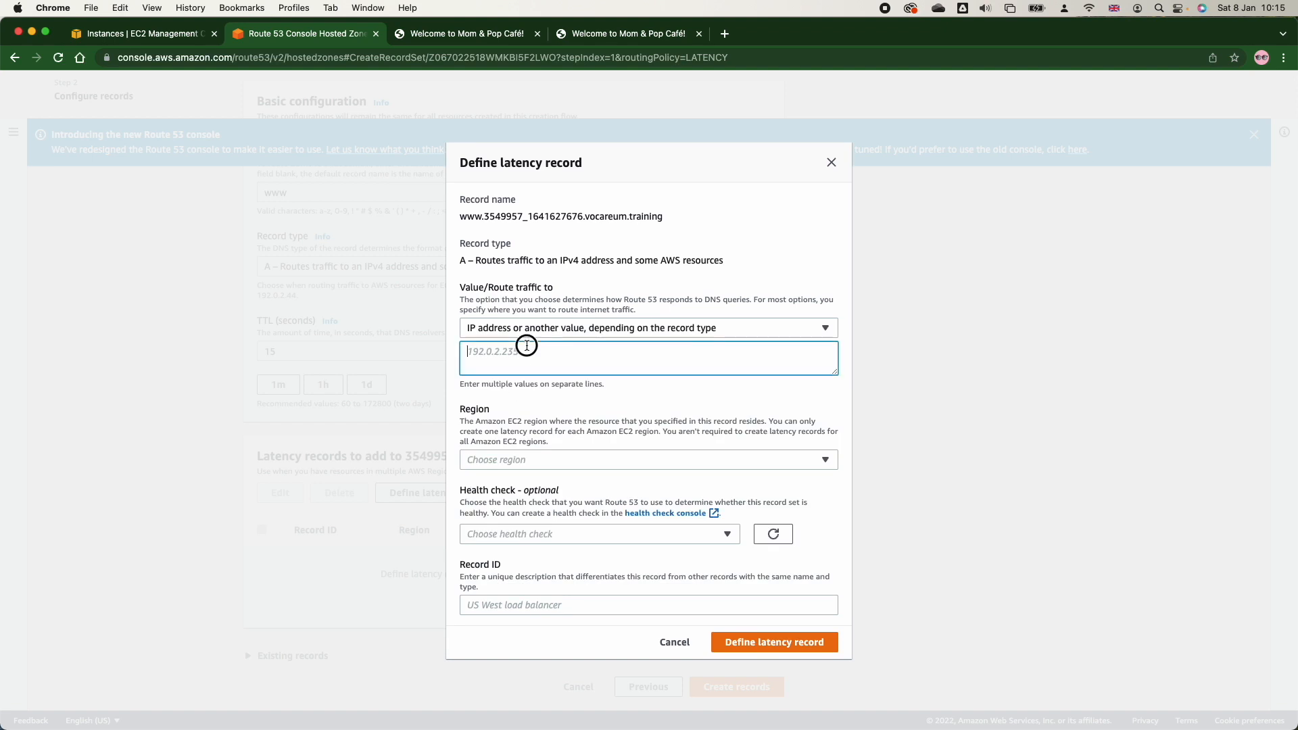
pyautogui.click(146, 33)
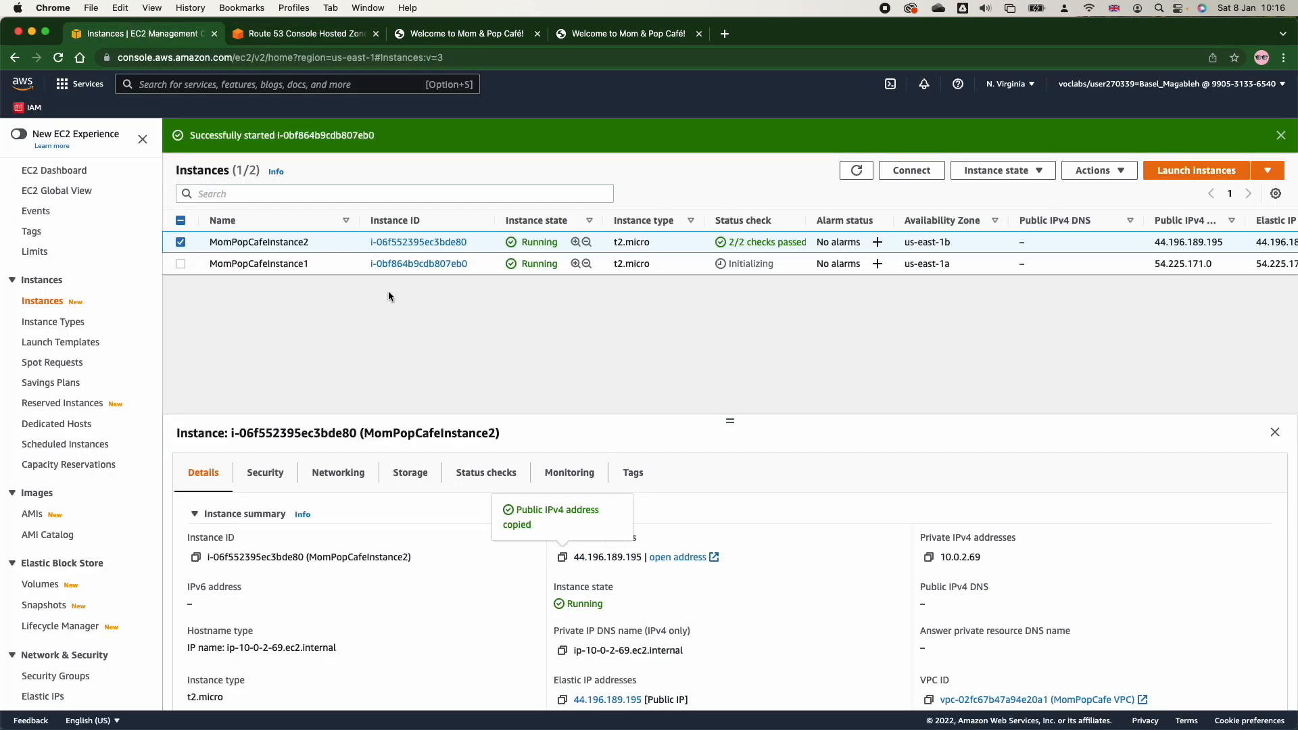
pyautogui.click(181, 242)
pyautogui.click(181, 264)
pyautogui.click(563, 557)
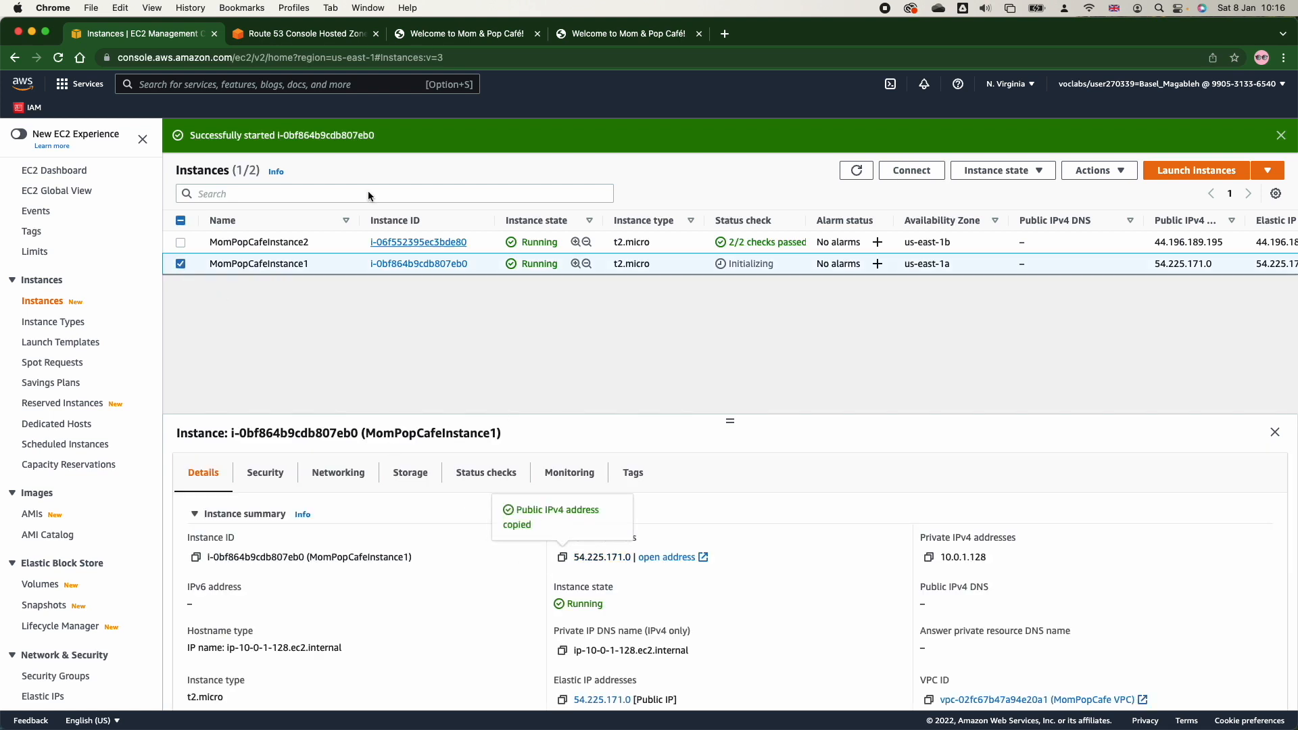
pyautogui.click(308, 34)
pyautogui.press('super+v')
# Check the instances' region in the EC2 console and set the latency record's region to US East (N. Virginia)
pyautogui.hotkey('ctrl', 'shift', 'Tab')
pyautogui.click(296, 40)
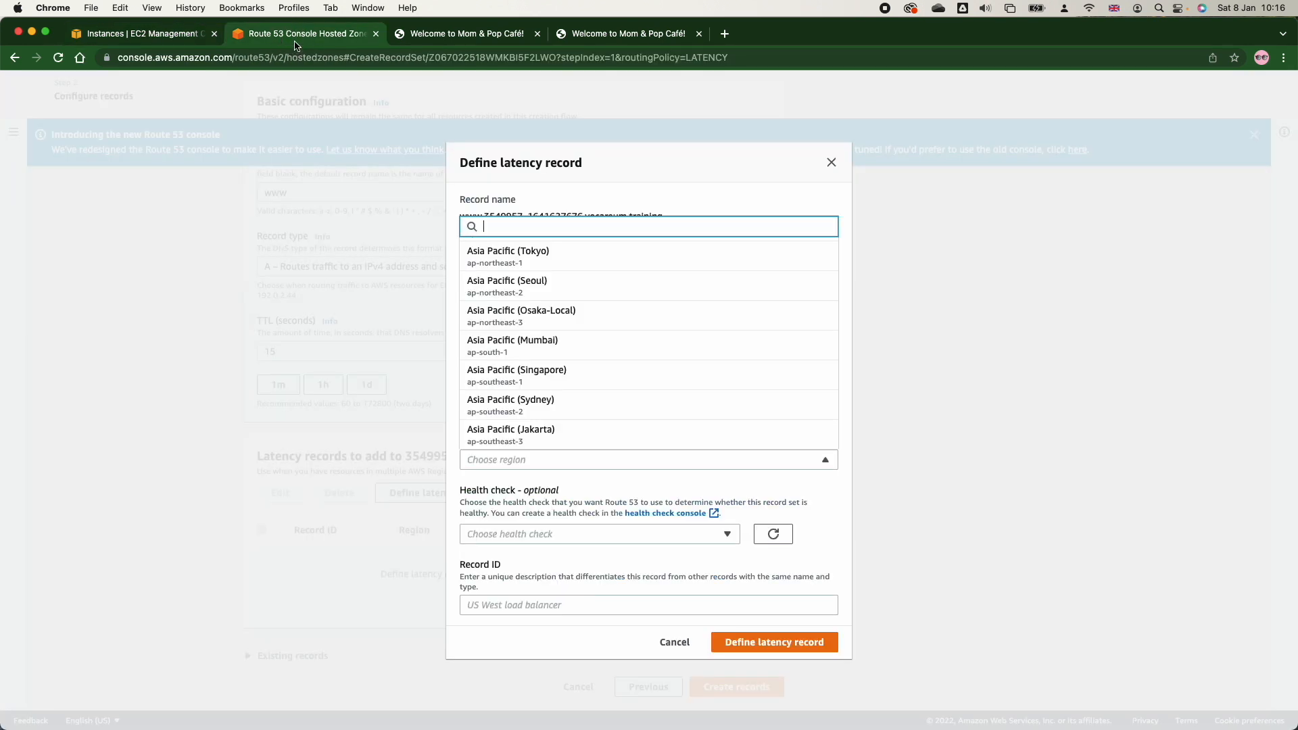
pyautogui.write('n')
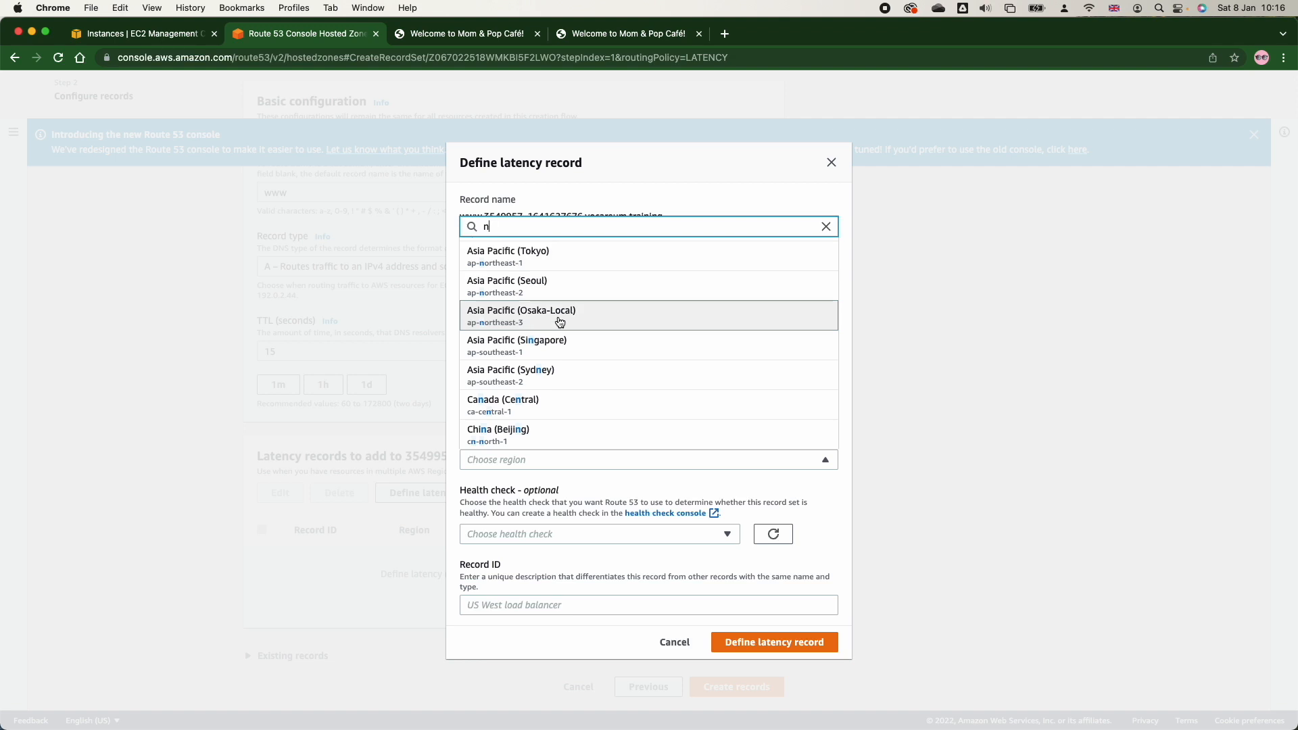
pyautogui.scroll(-3, 560, 322)
pyautogui.press('BackSpace')
pyautogui.write('u')
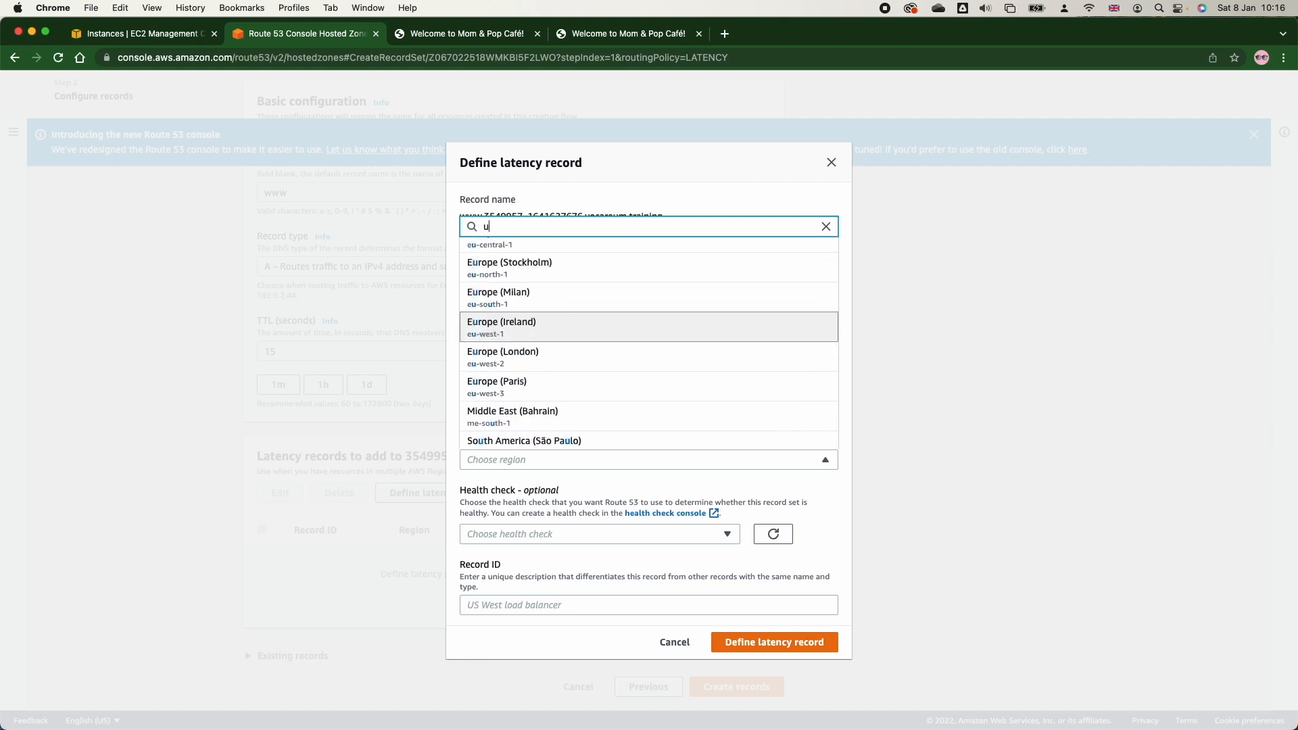
pyautogui.write('s')
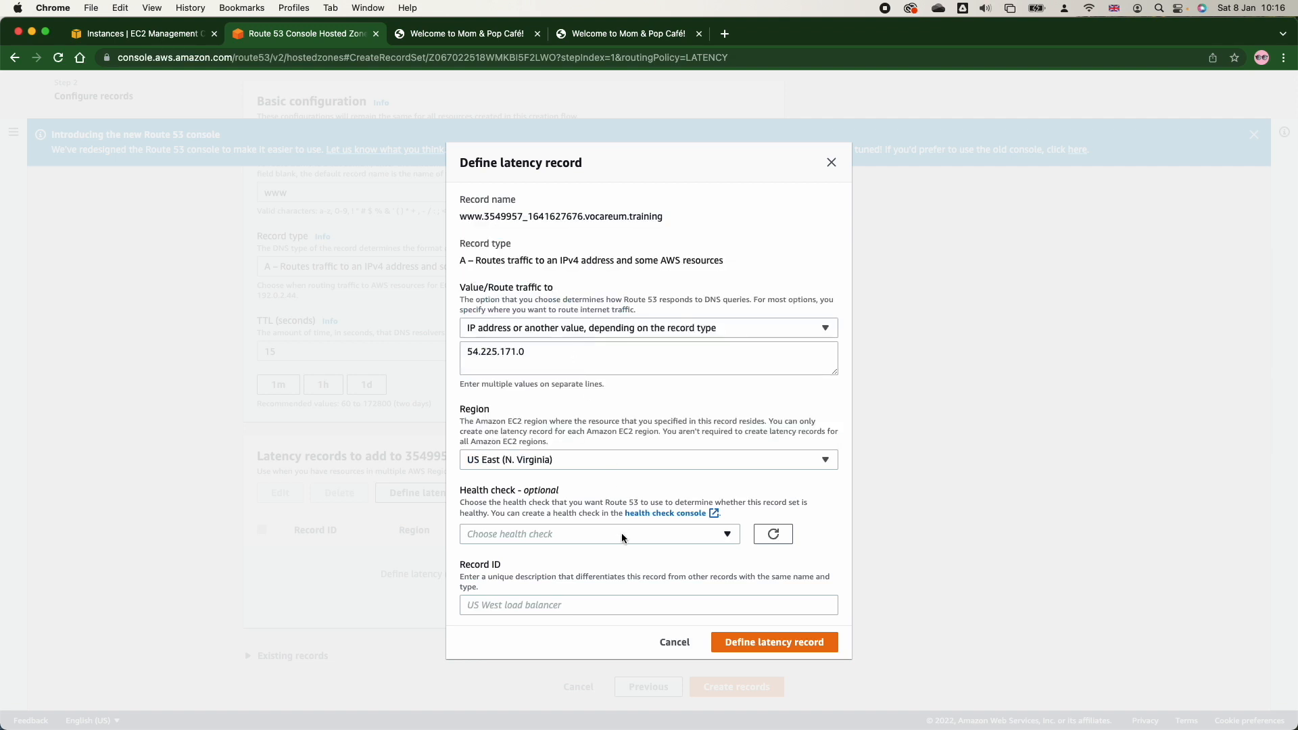
# Assign the Primary health check and record ID baz-l-1 to the first latency record and add it to the list
pyautogui.click(619, 534)
pyautogui.click(578, 574)
pyautogui.click(531, 607)
pyautogui.write('baz-l-1')
pyautogui.click(745, 641)
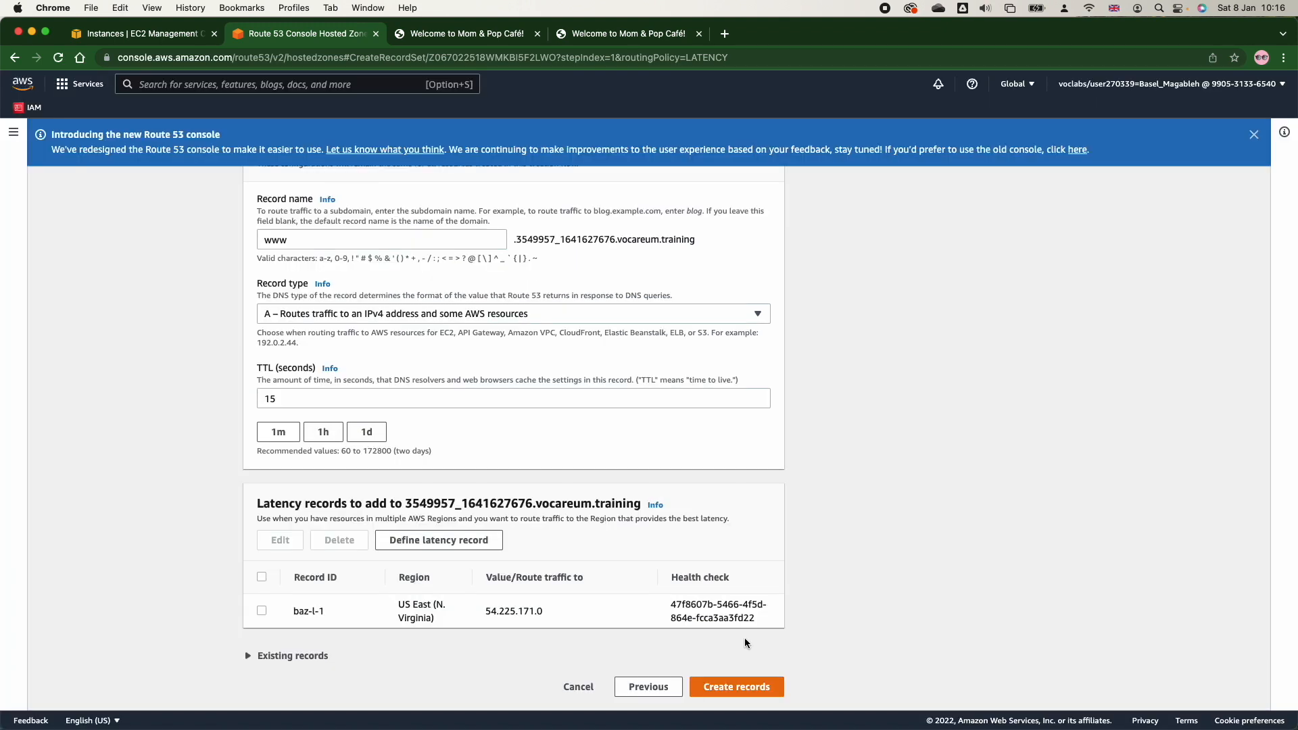
# Begin a second latency record in US East (N. Virginia) with MomPopCafeInstance2's public IPv4 address, 44.196.189.195, copied from the EC2 instances list
pyautogui.click(419, 540)
pyautogui.click(507, 357)
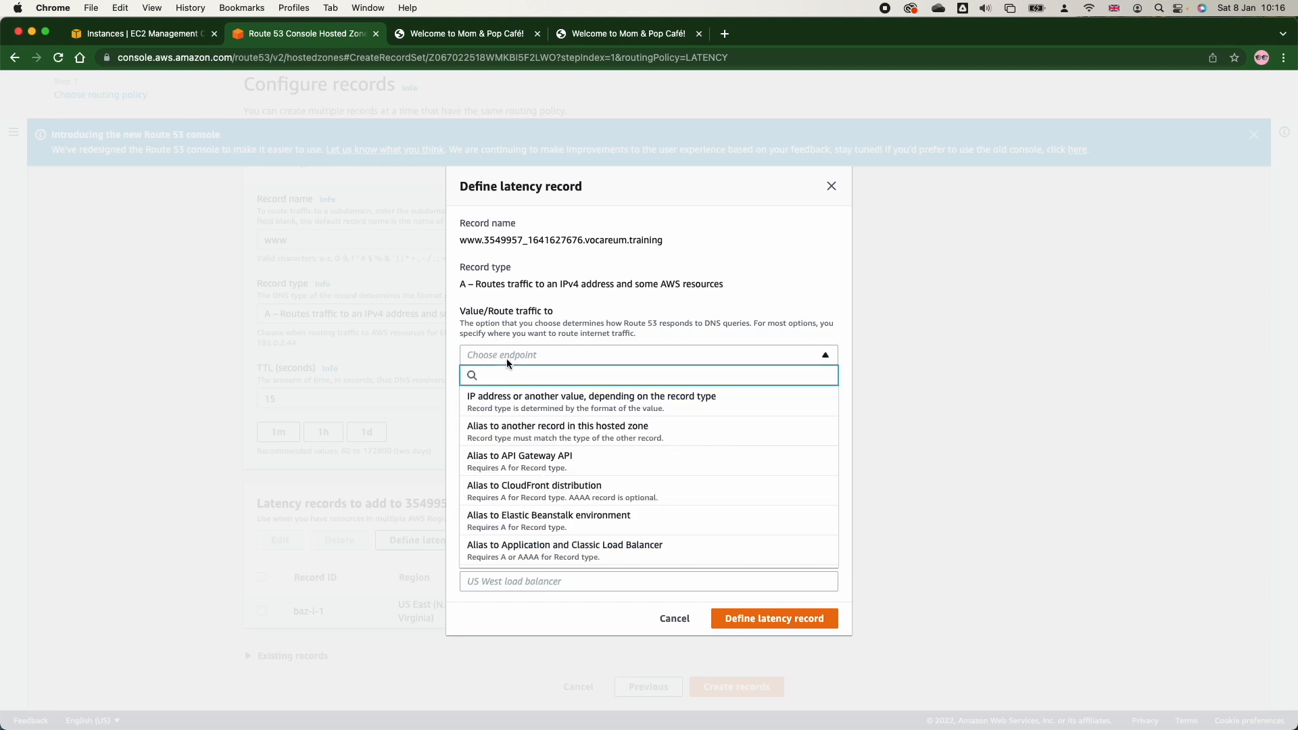
pyautogui.click(508, 400)
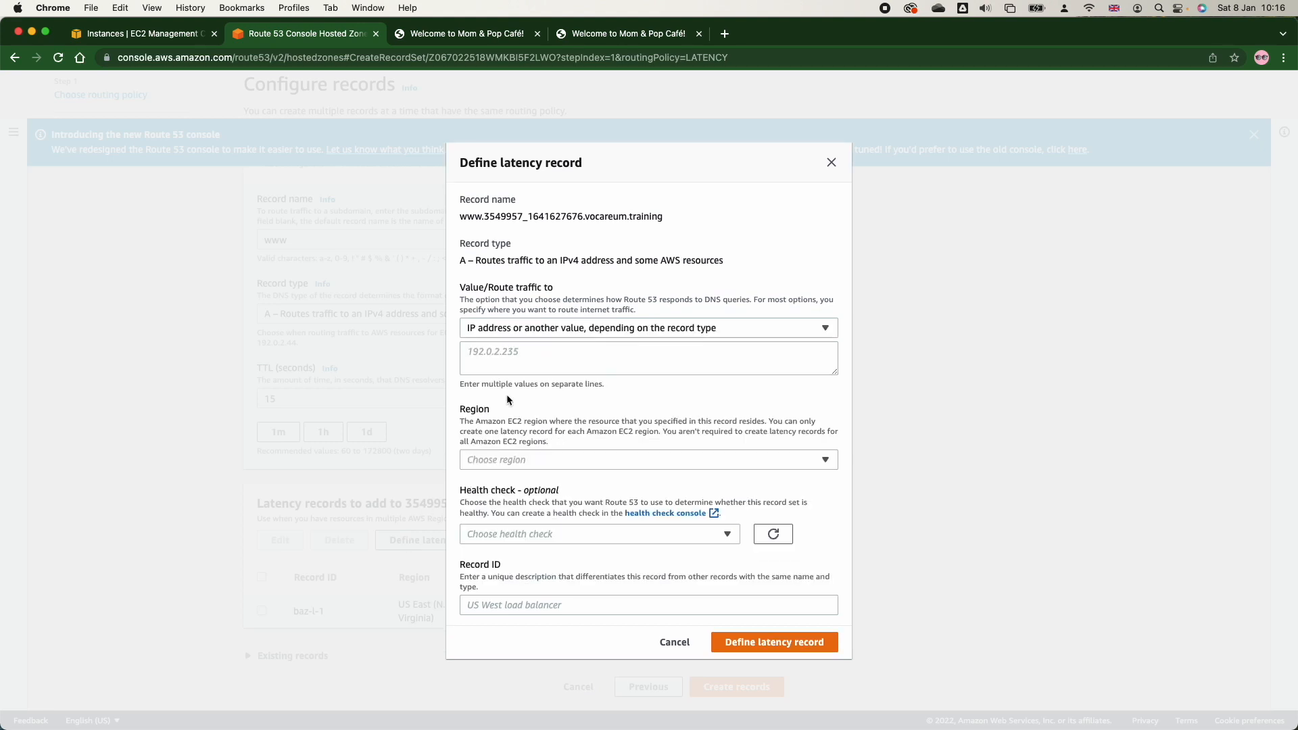
pyautogui.click(503, 463)
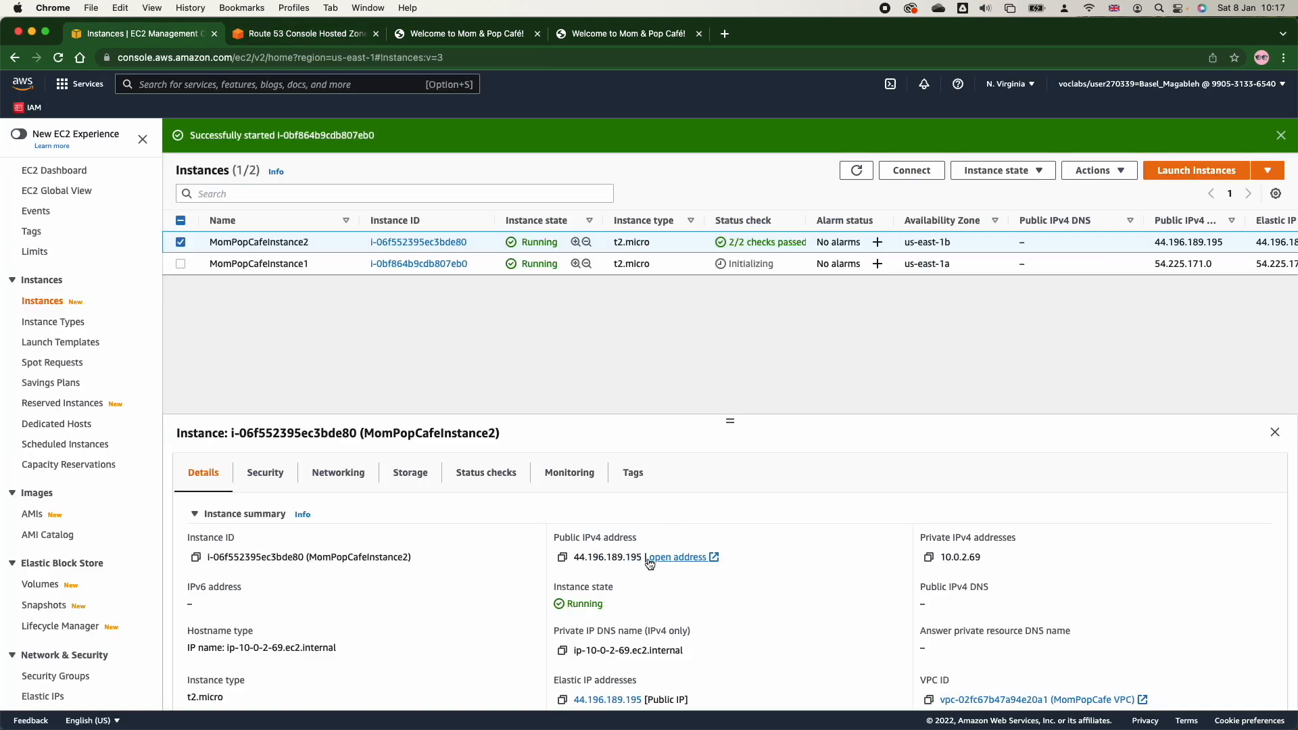
pyautogui.click(562, 558)
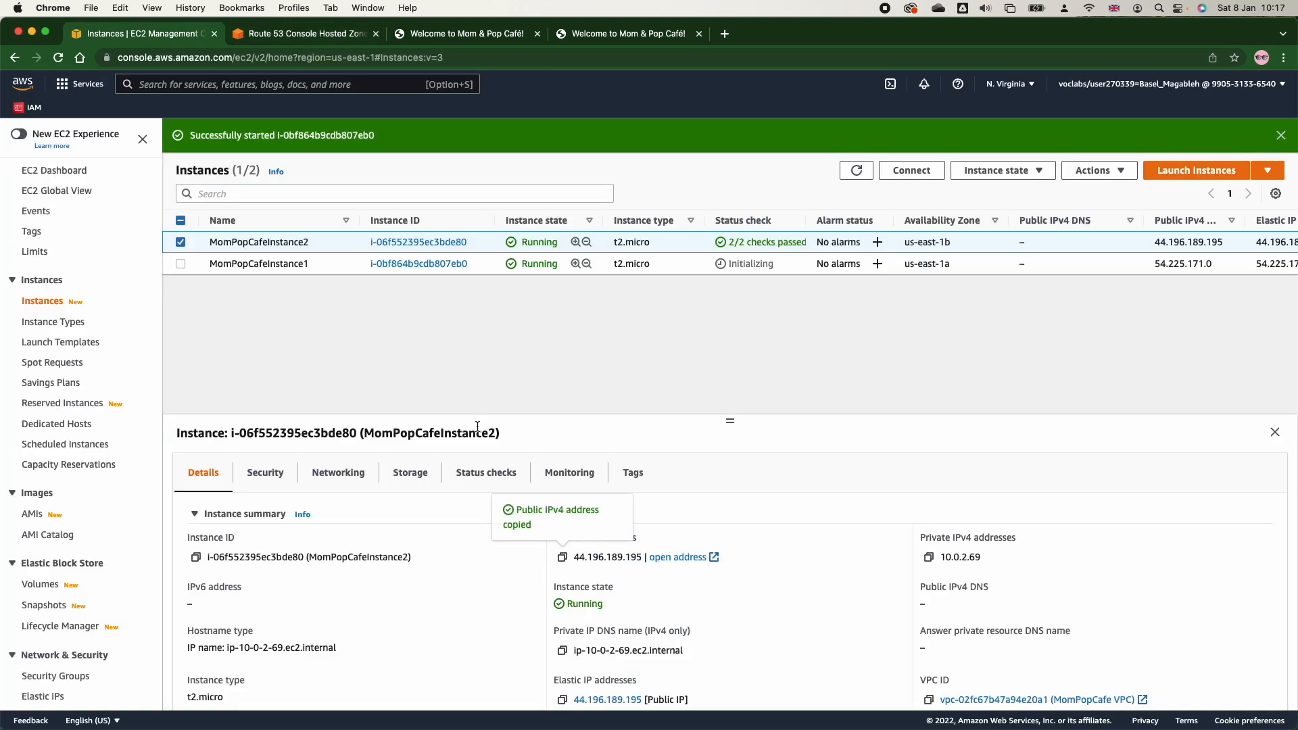
pyautogui.click(290, 32)
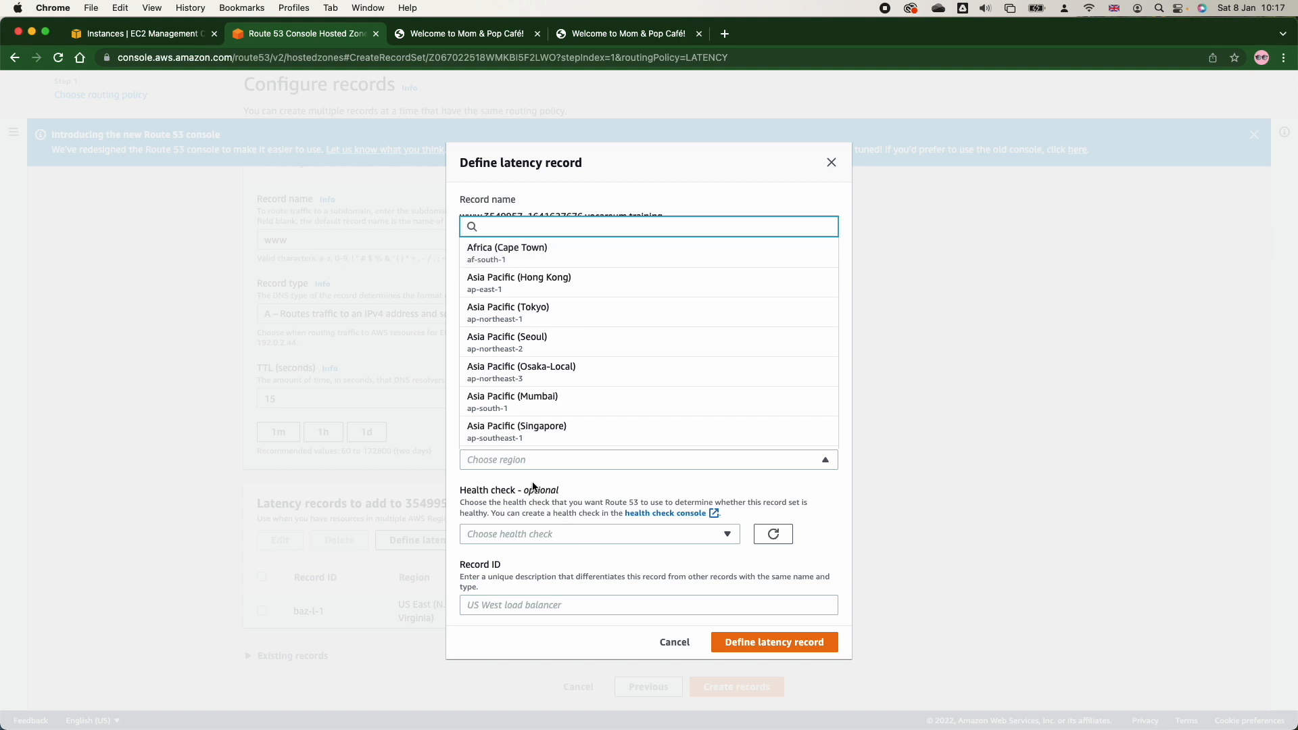
pyautogui.write('us')
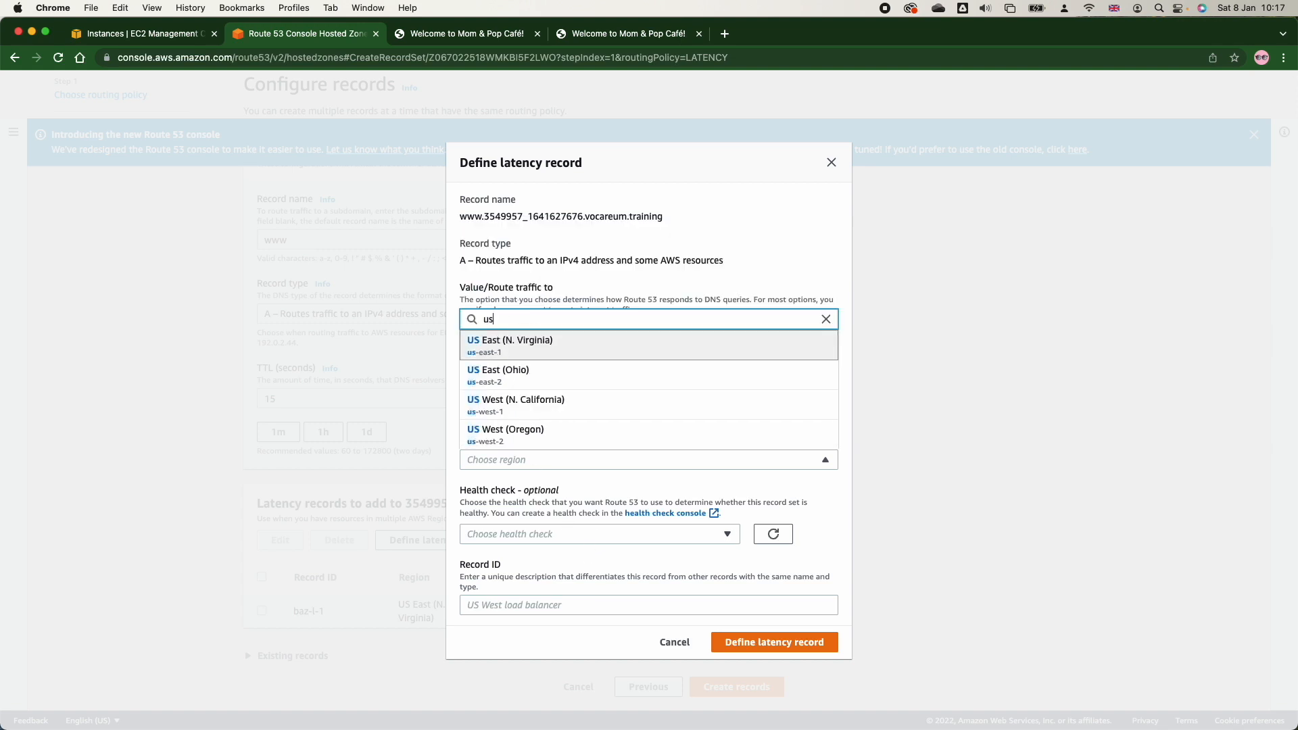
pyautogui.click(545, 348)
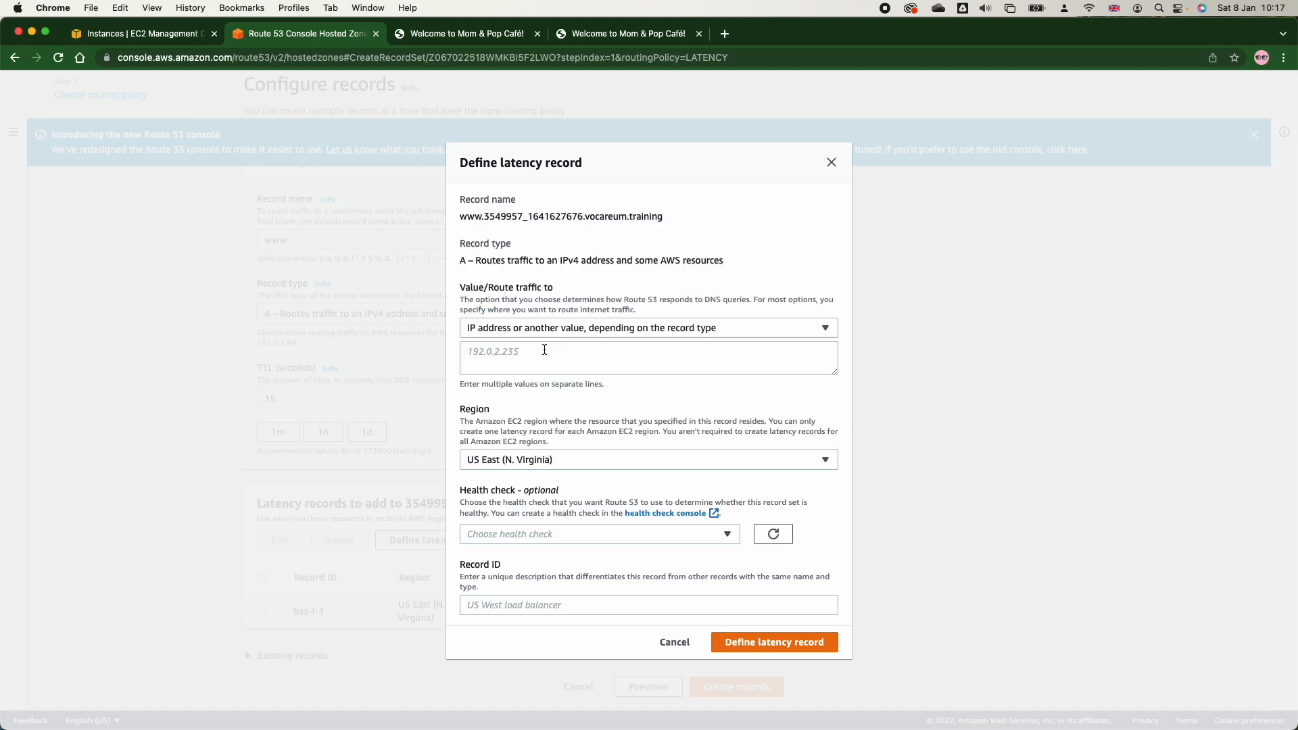
pyautogui.click(537, 372)
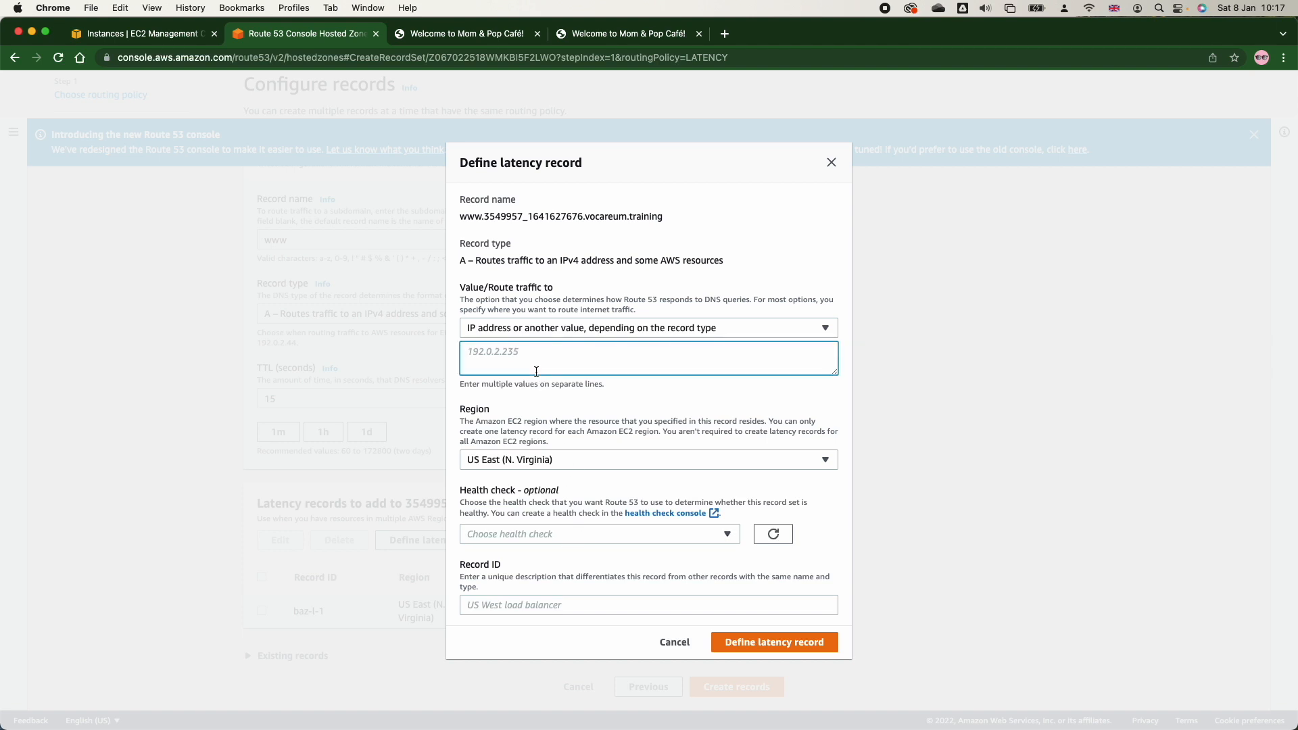
pyautogui.press('super+v')
# Leave the second latency record without a health check, give it record ID baz-l-2 and submit its definition
pyautogui.click(572, 535)
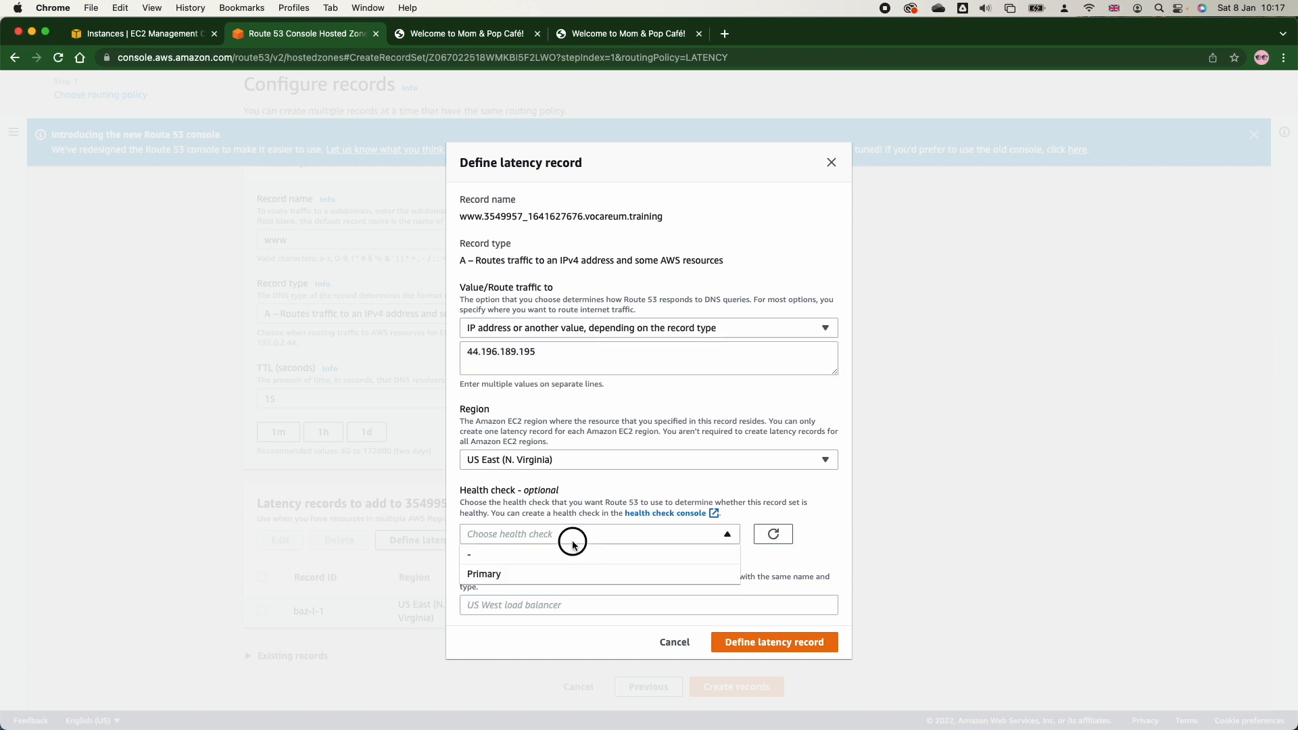
pyautogui.click(552, 557)
pyautogui.click(553, 604)
pyautogui.write('baz-l-2')
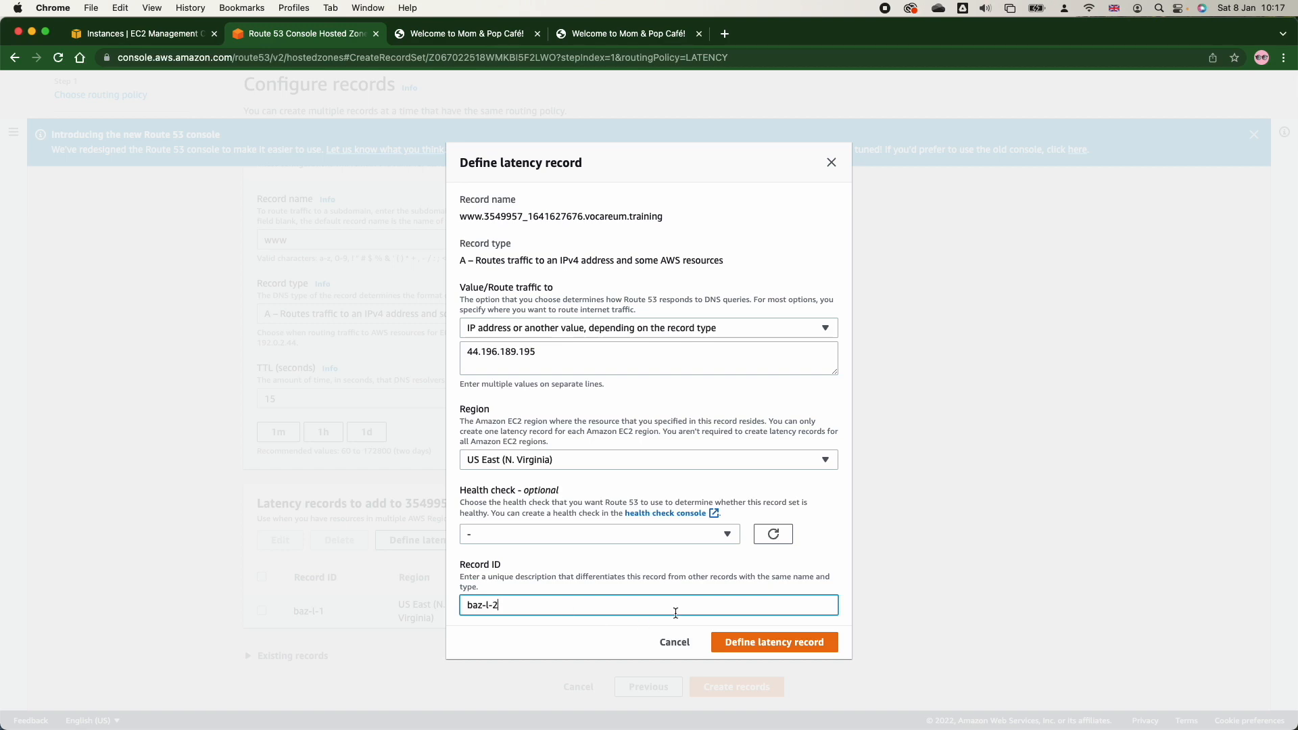
pyautogui.click(748, 642)
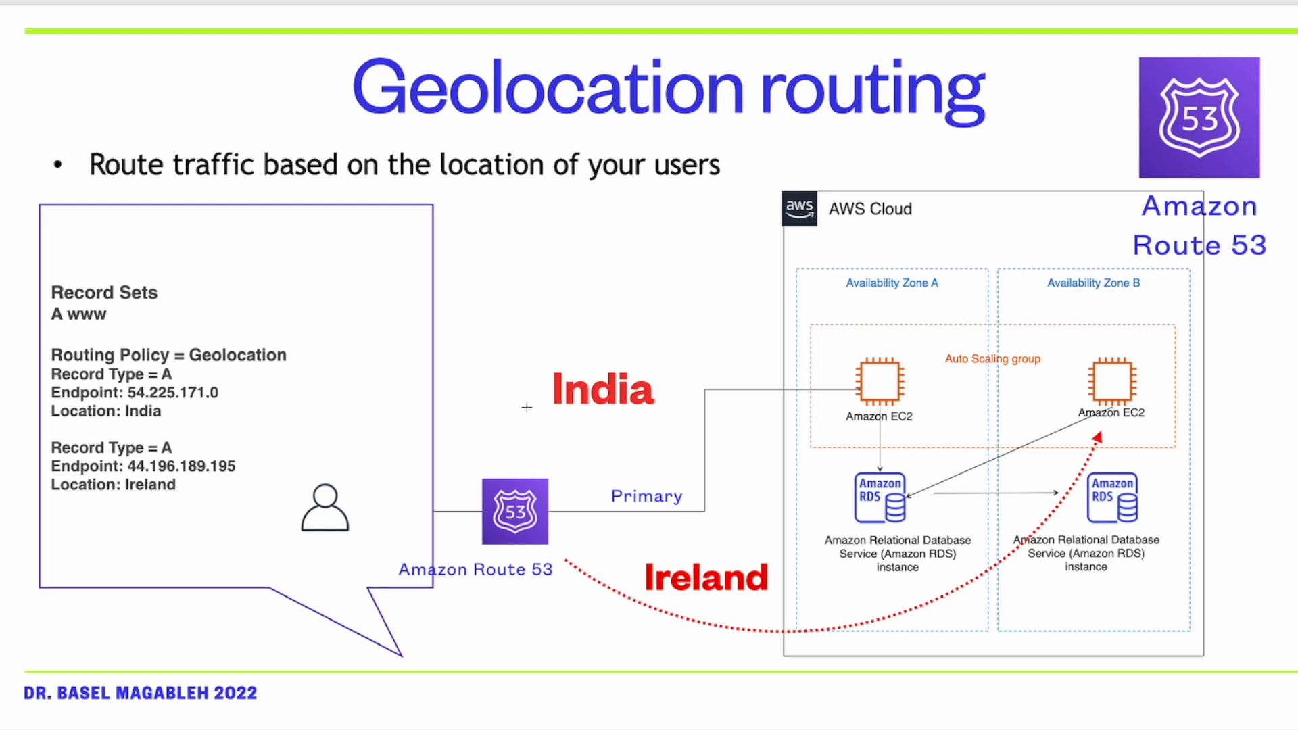
pyautogui.moveTo(560, 421); pyautogui.dragTo(598, 340)
pyautogui.moveTo(877, 351); pyautogui.dragTo(878, 473)
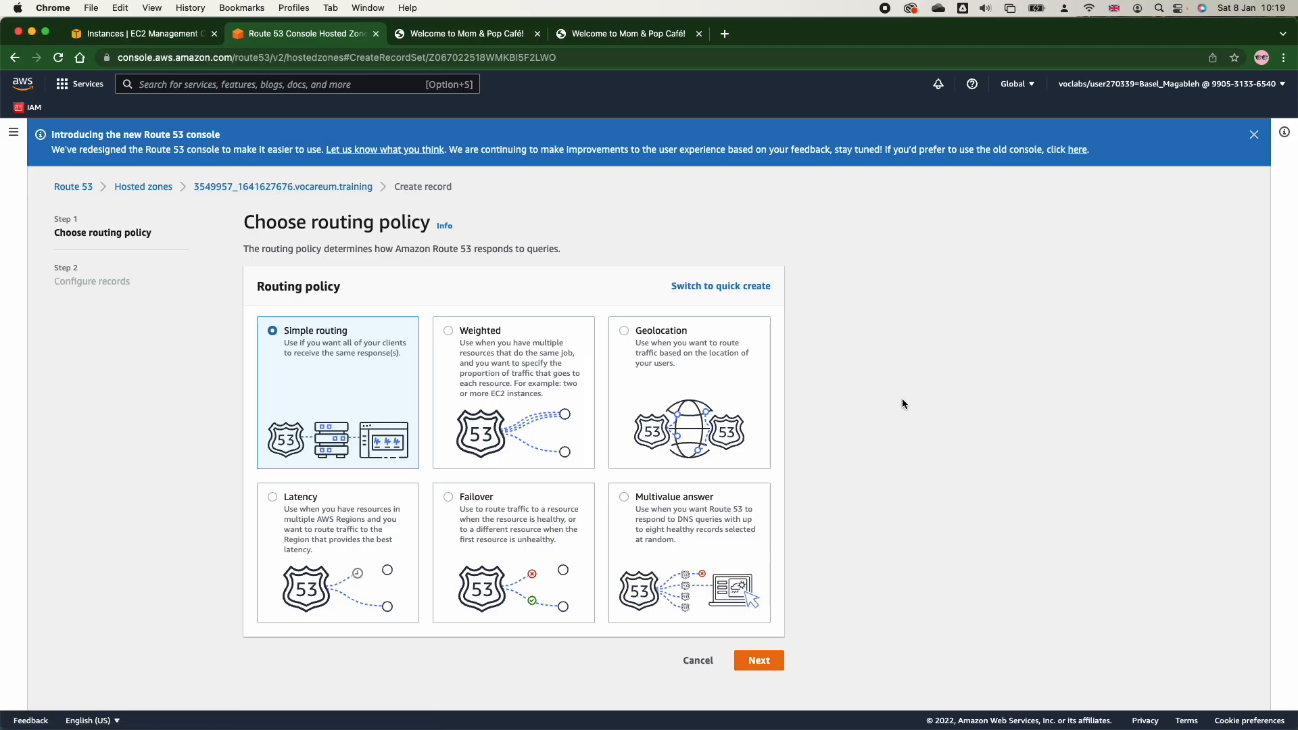
pyautogui.click(623, 331)
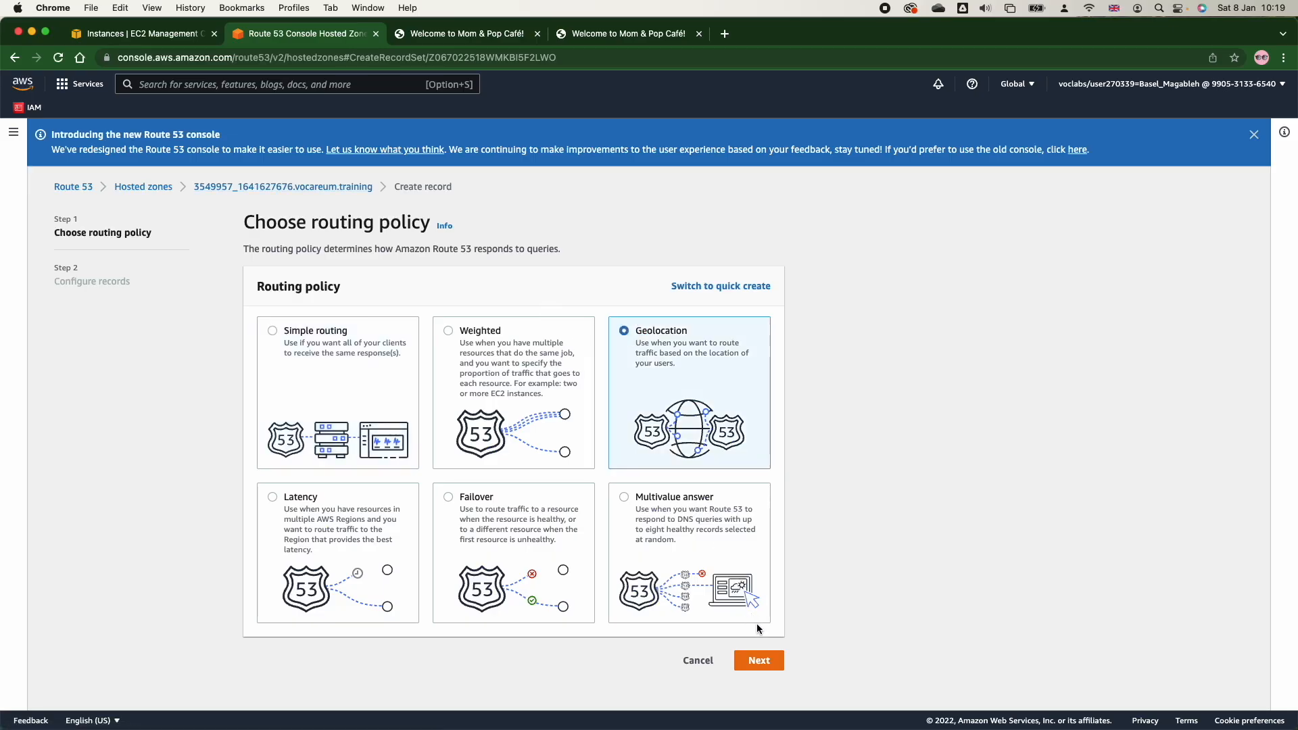
pyautogui.click(759, 660)
pyautogui.click(358, 377)
pyautogui.write('www')
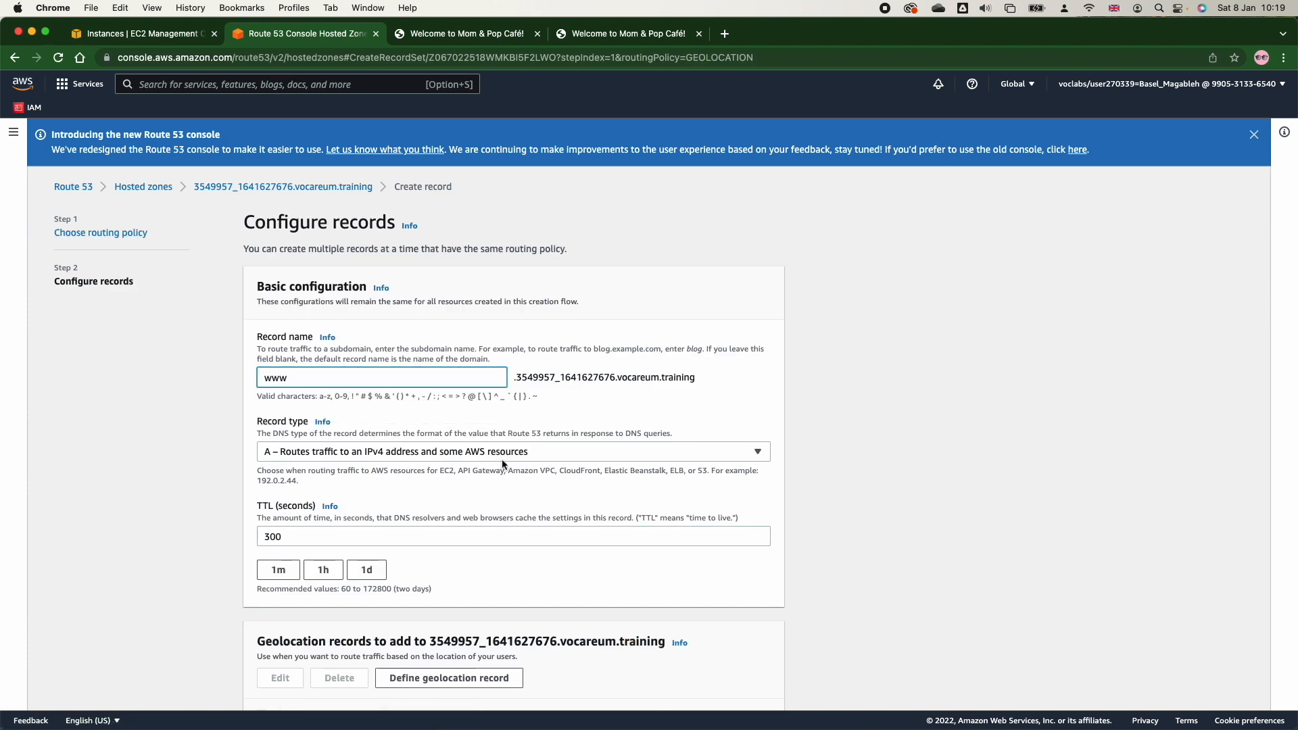
pyautogui.scroll(-5, 444, 518)
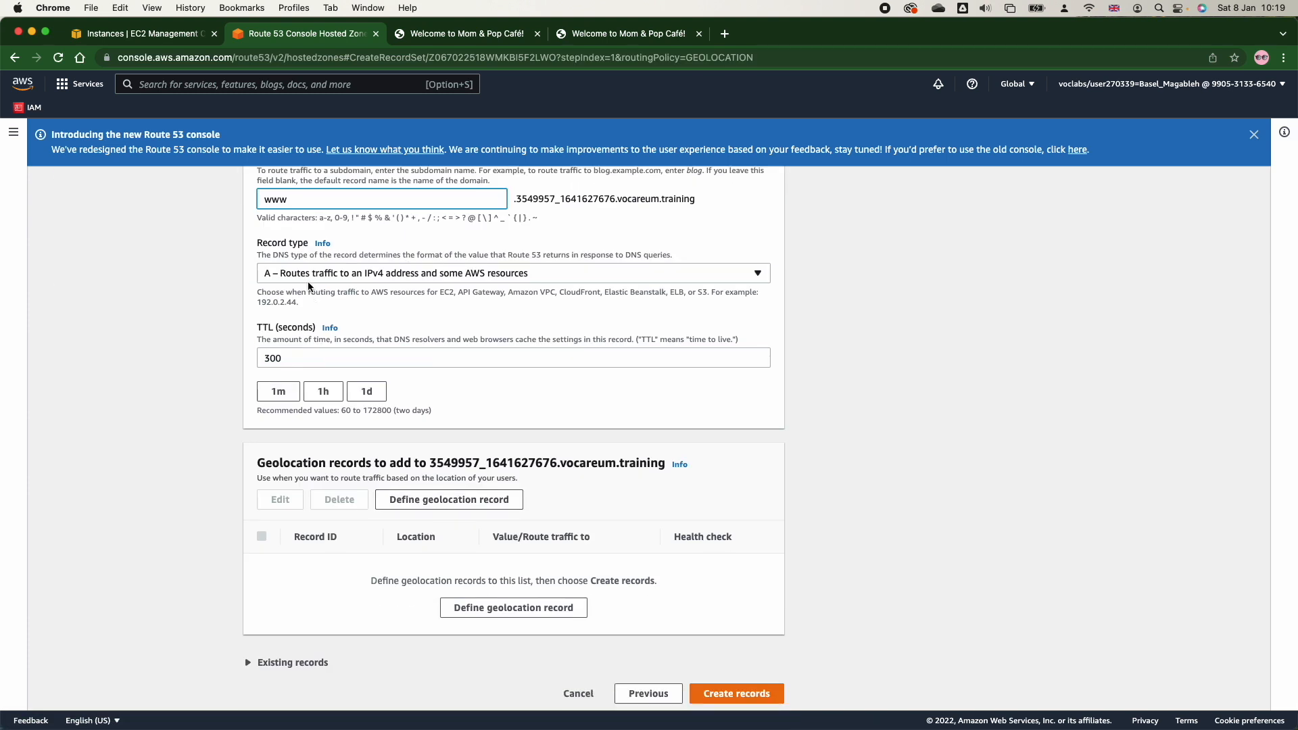
pyautogui.click(308, 274)
pyautogui.click(299, 305)
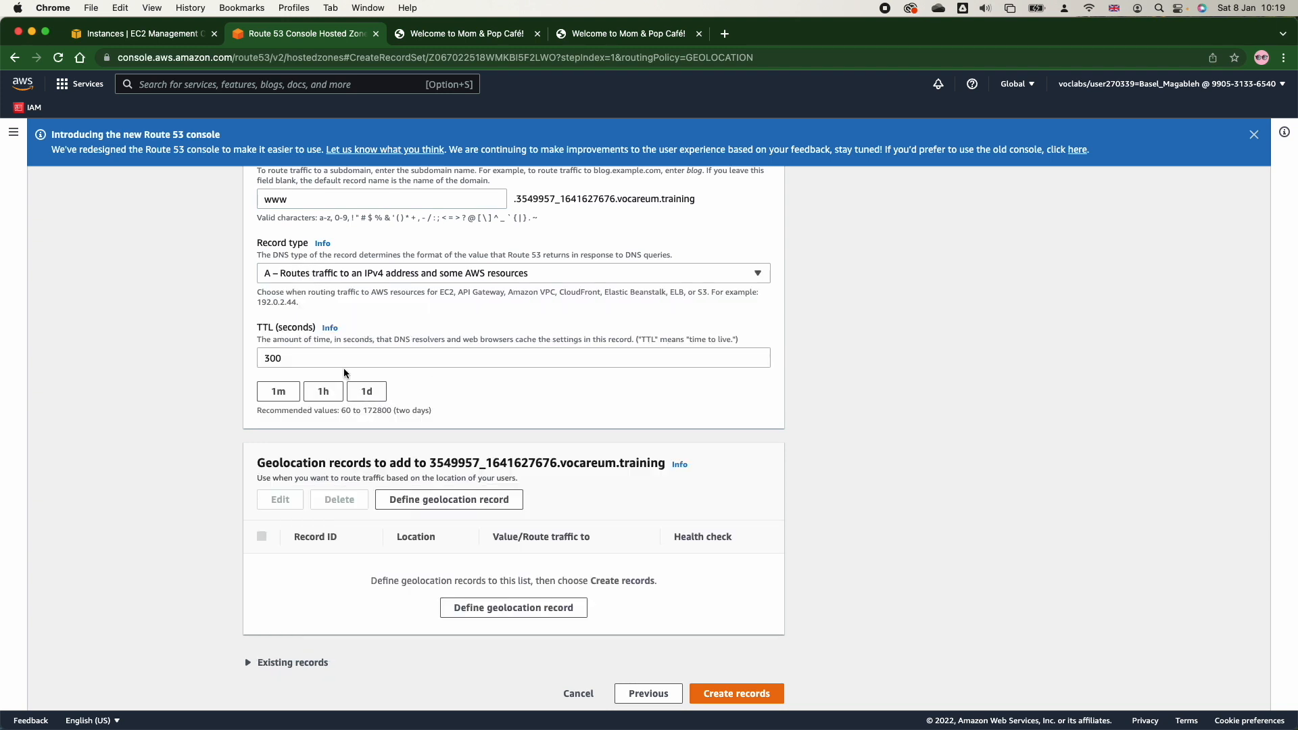
# Begin a geolocation record that routes to MomPopCafeInstance1's public IPv4 address, 54.225.171.0, copied from the EC2 instances list
pyautogui.click(473, 621)
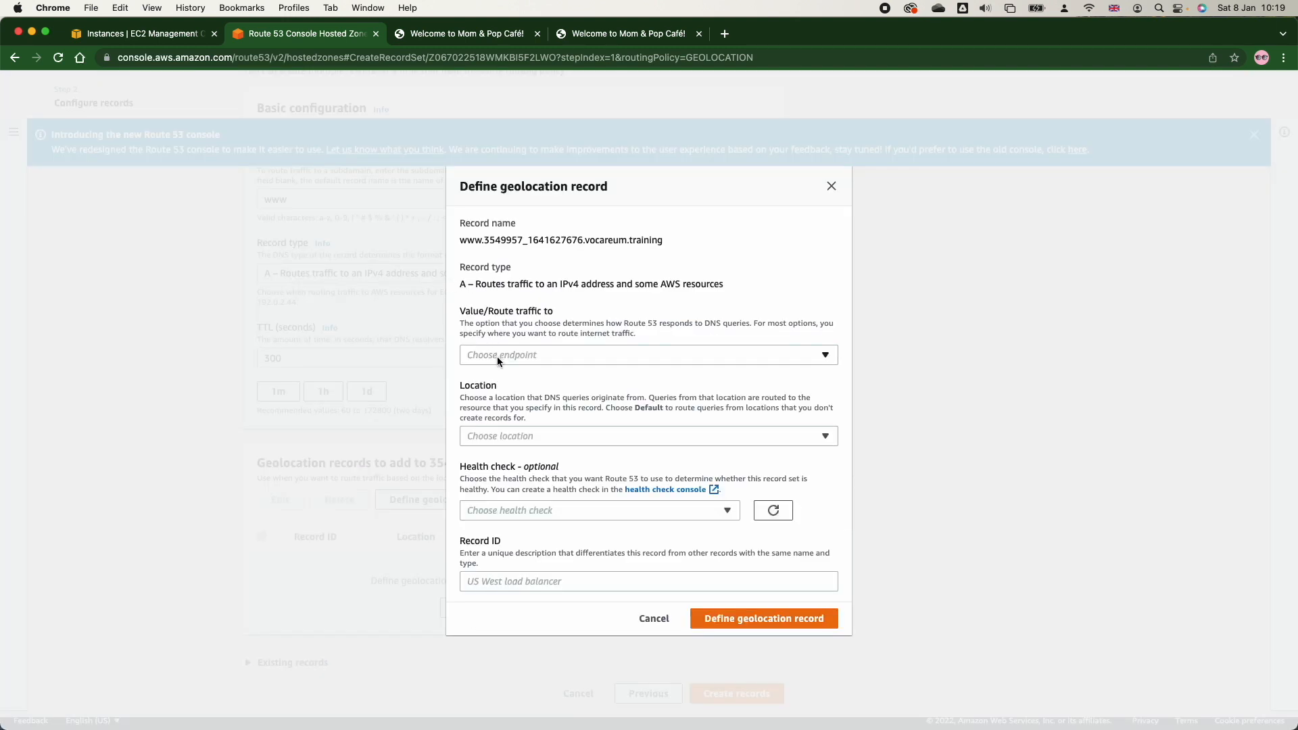
pyautogui.click(497, 355)
pyautogui.click(517, 406)
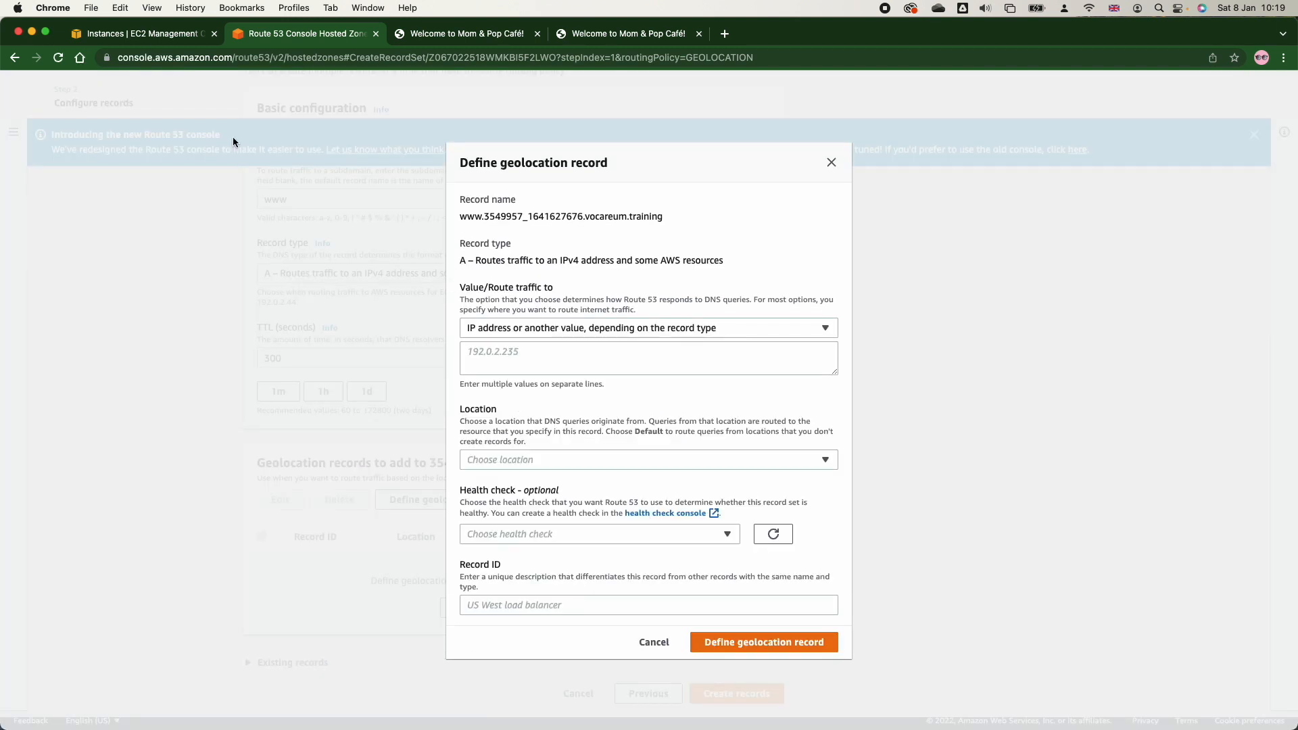
pyautogui.click(156, 33)
pyautogui.click(181, 242)
pyautogui.click(180, 264)
pyautogui.click(562, 558)
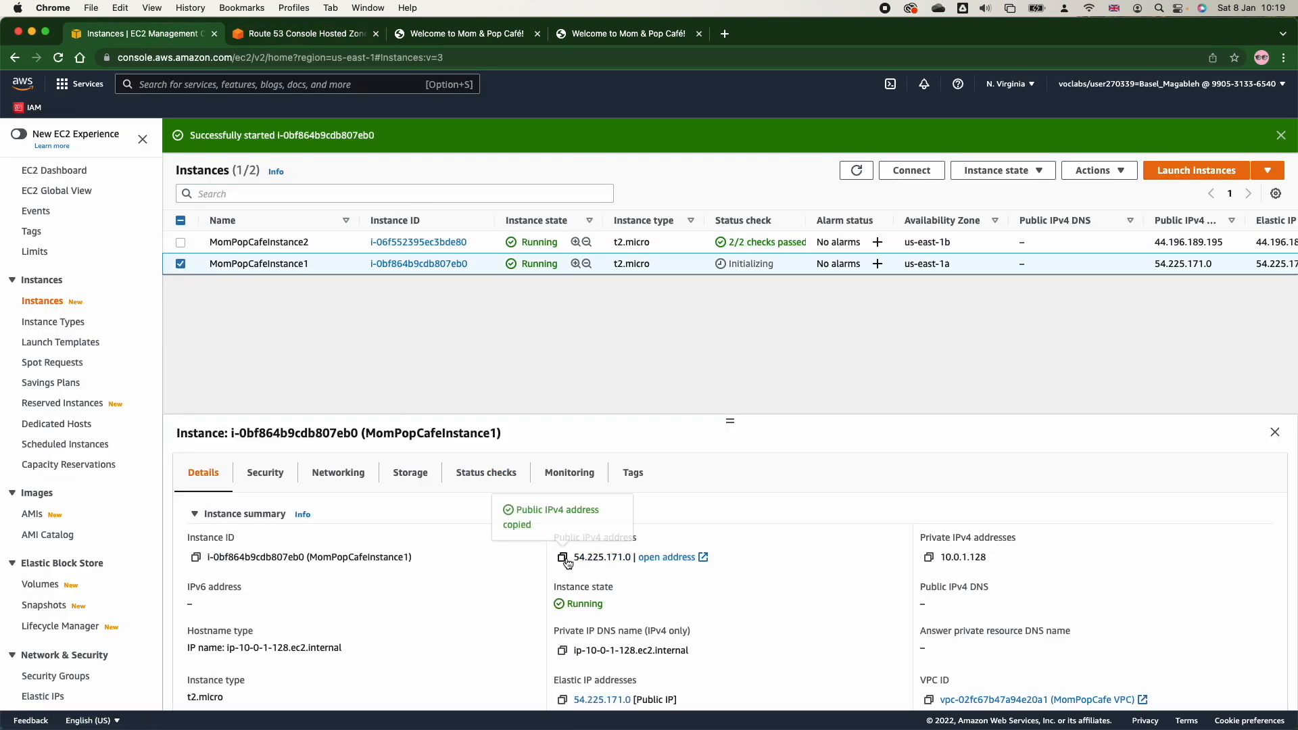
pyautogui.click(298, 35)
pyautogui.click(487, 357)
pyautogui.press('super+v')
# Set the location of the geolocation record for MomPopCafeInstance1 to India
pyautogui.click(530, 464)
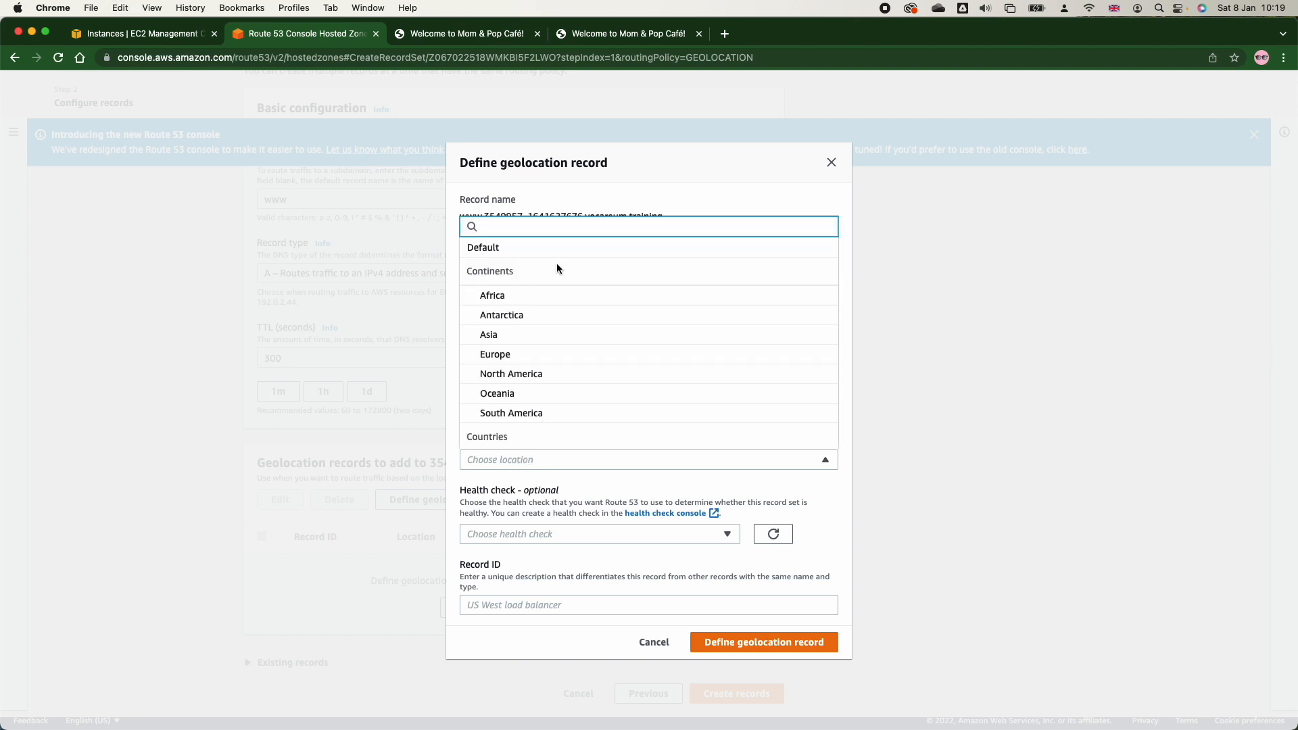
pyautogui.scroll(-3, 589, 386)
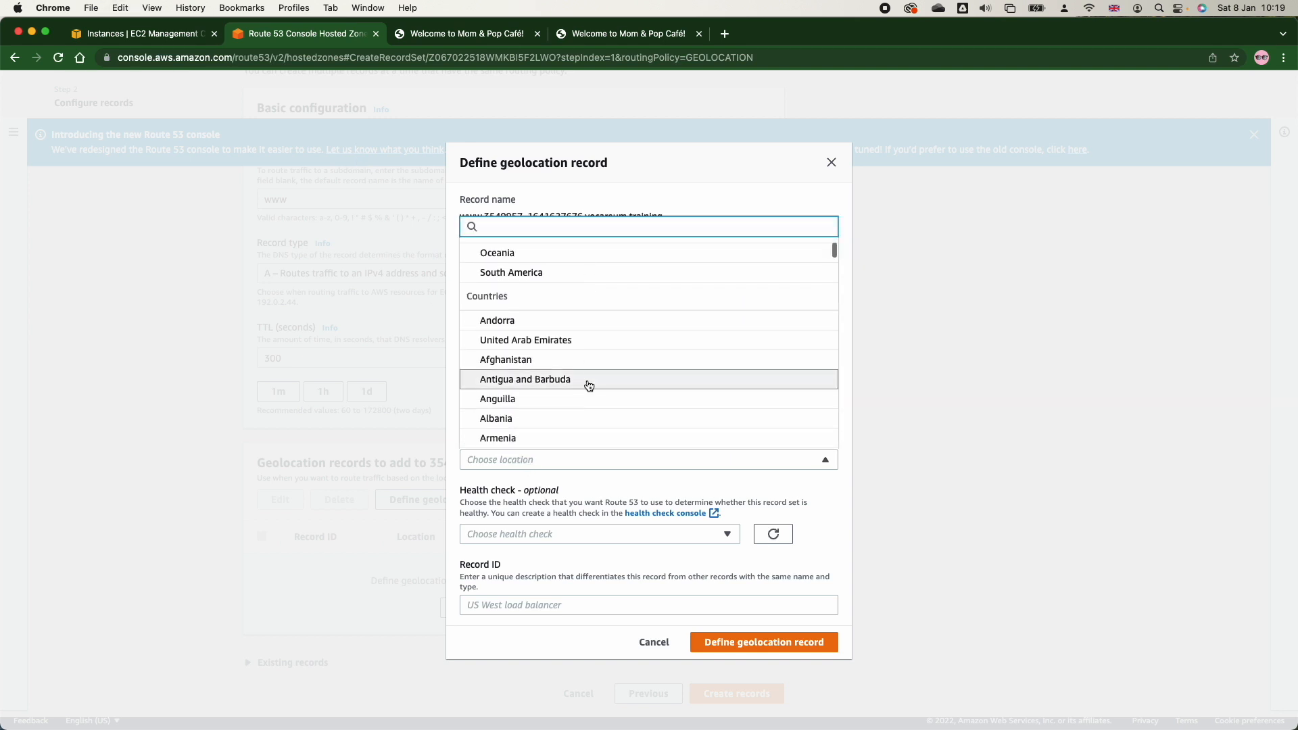
pyautogui.write('i')
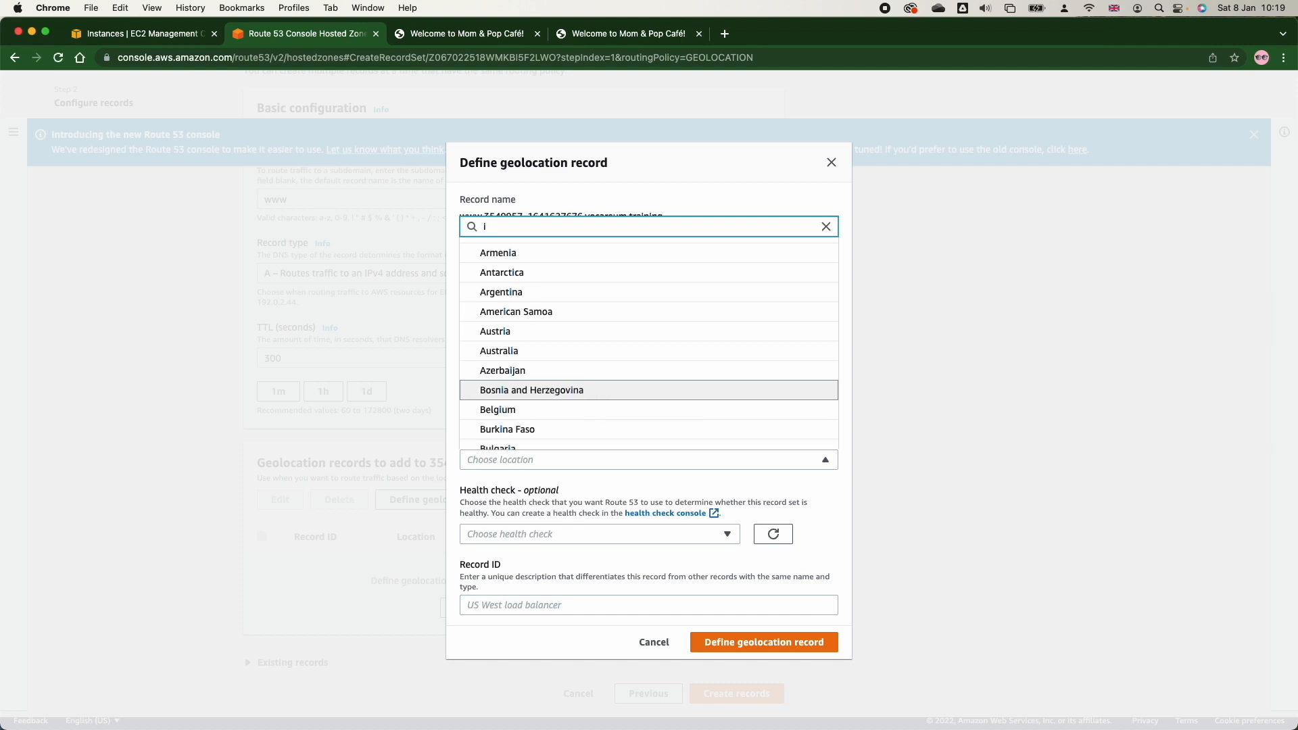
pyautogui.write('n')
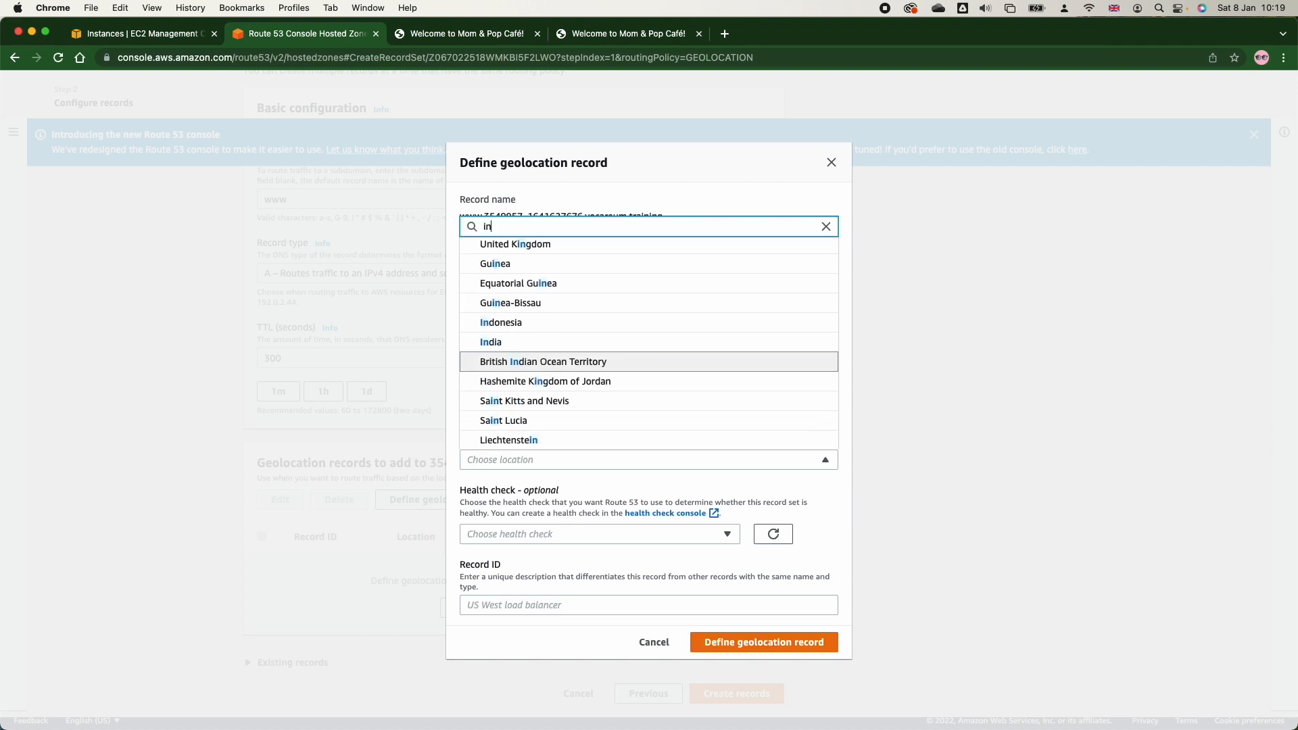
pyautogui.click(582, 350)
# Attach the Primary health check to the India record, give it record ID baz-geo-1212 and submit its definition
pyautogui.click(617, 538)
pyautogui.click(590, 579)
pyautogui.click(574, 612)
pyautogui.write('baz-geo-1212')
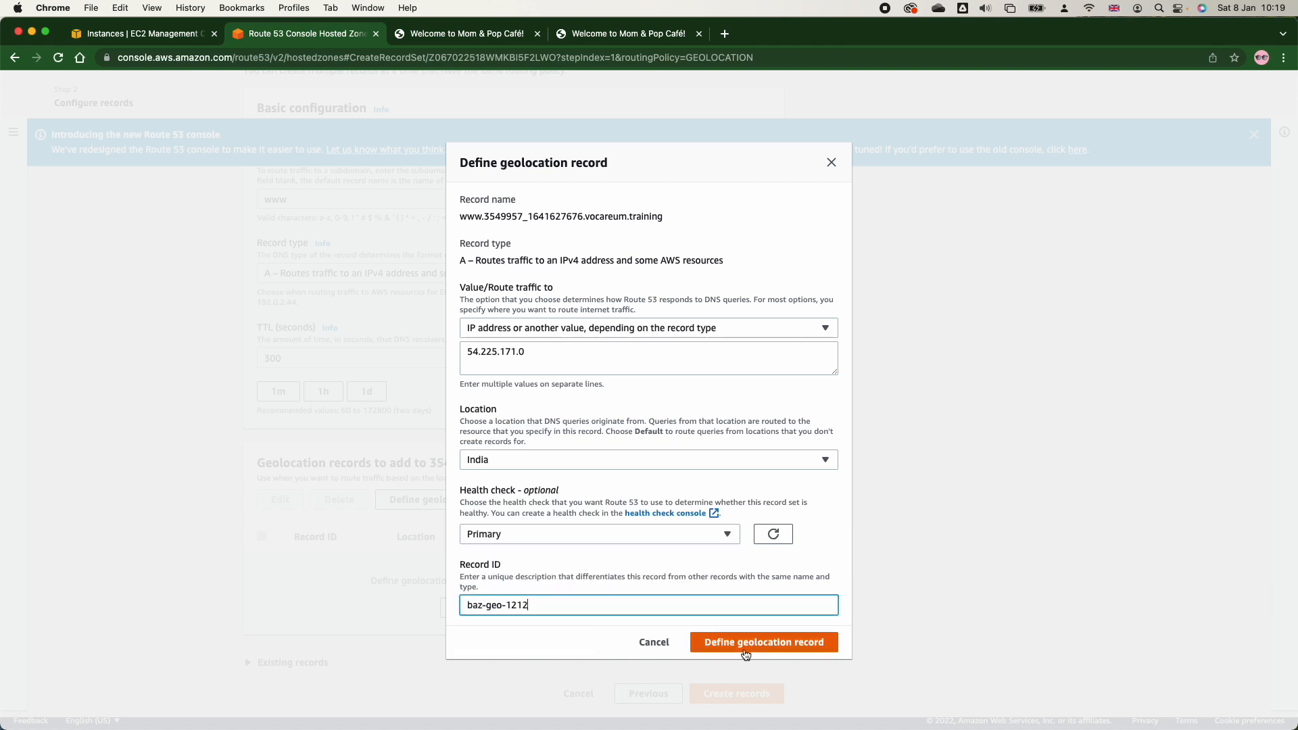
pyautogui.click(744, 645)
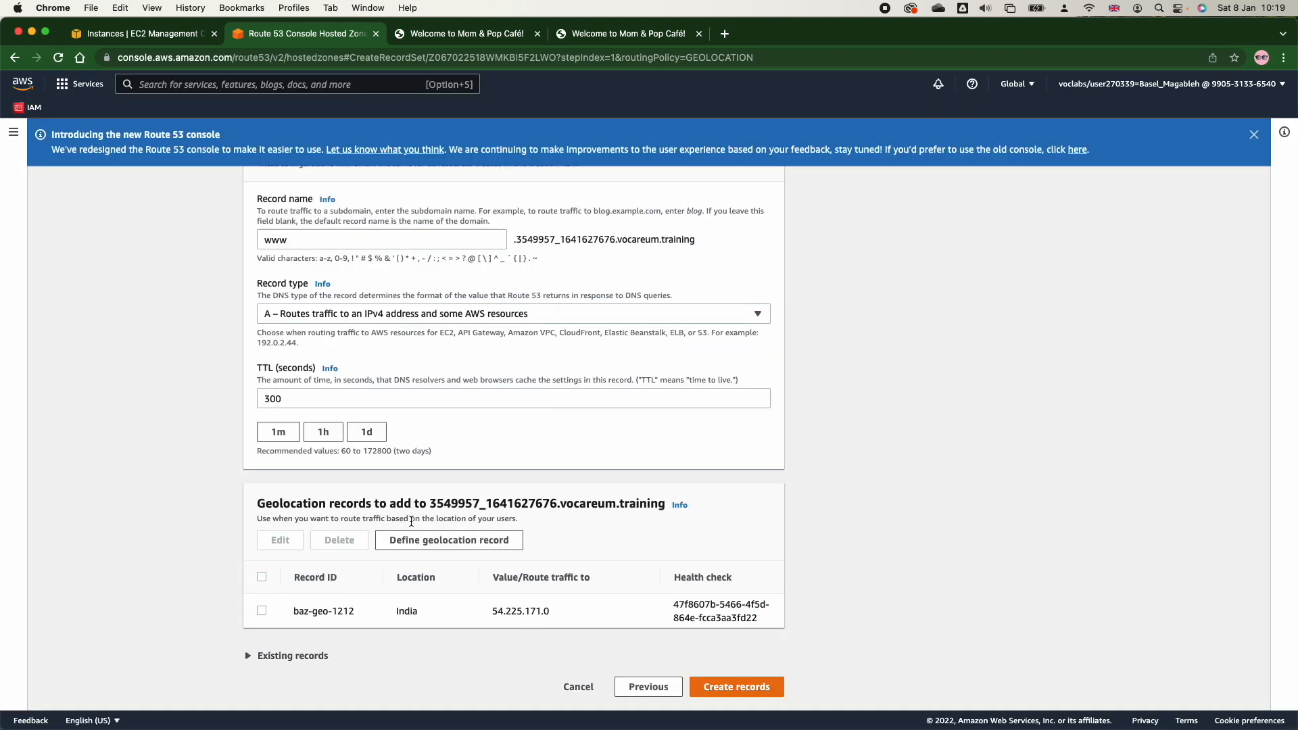
# Begin a second geolocation record with MomPopCafeInstance2's public IPv4 address, 44.196.189.195, copied from the EC2 instances list
pyautogui.click(416, 544)
pyautogui.click(504, 356)
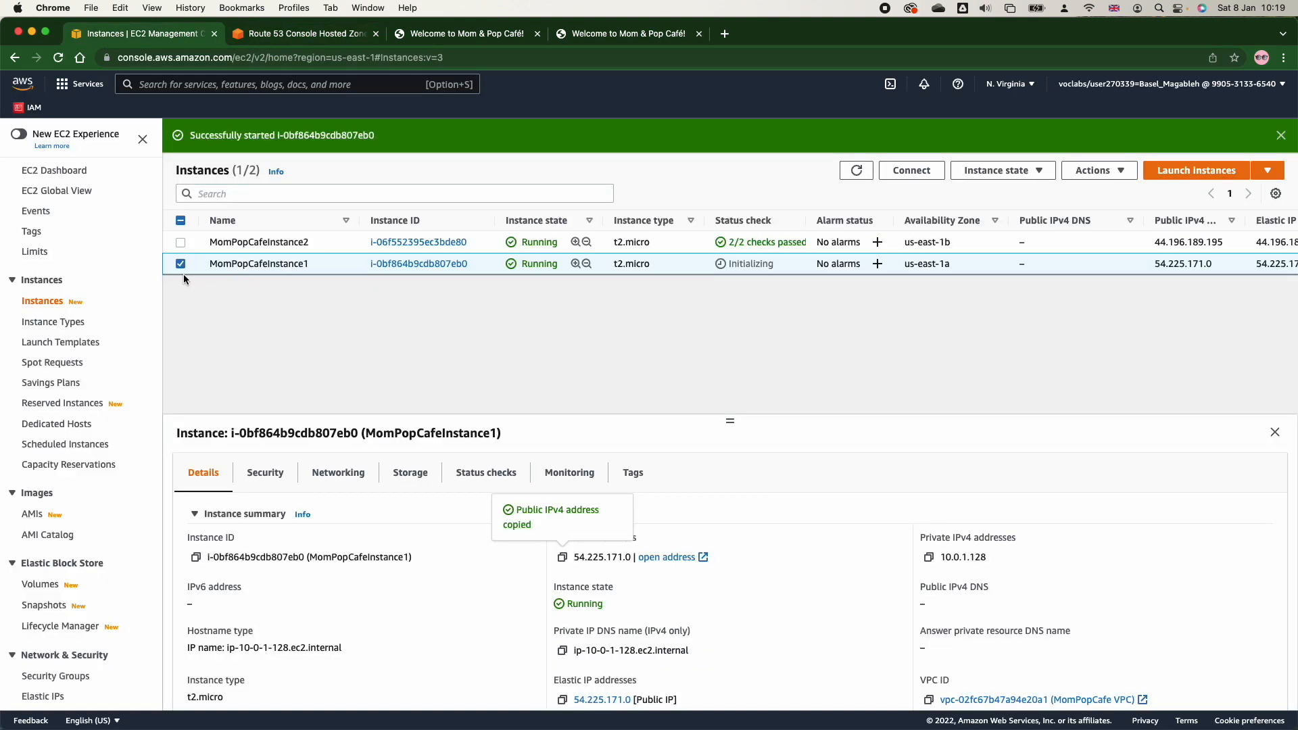
pyautogui.click(179, 264)
pyautogui.click(180, 242)
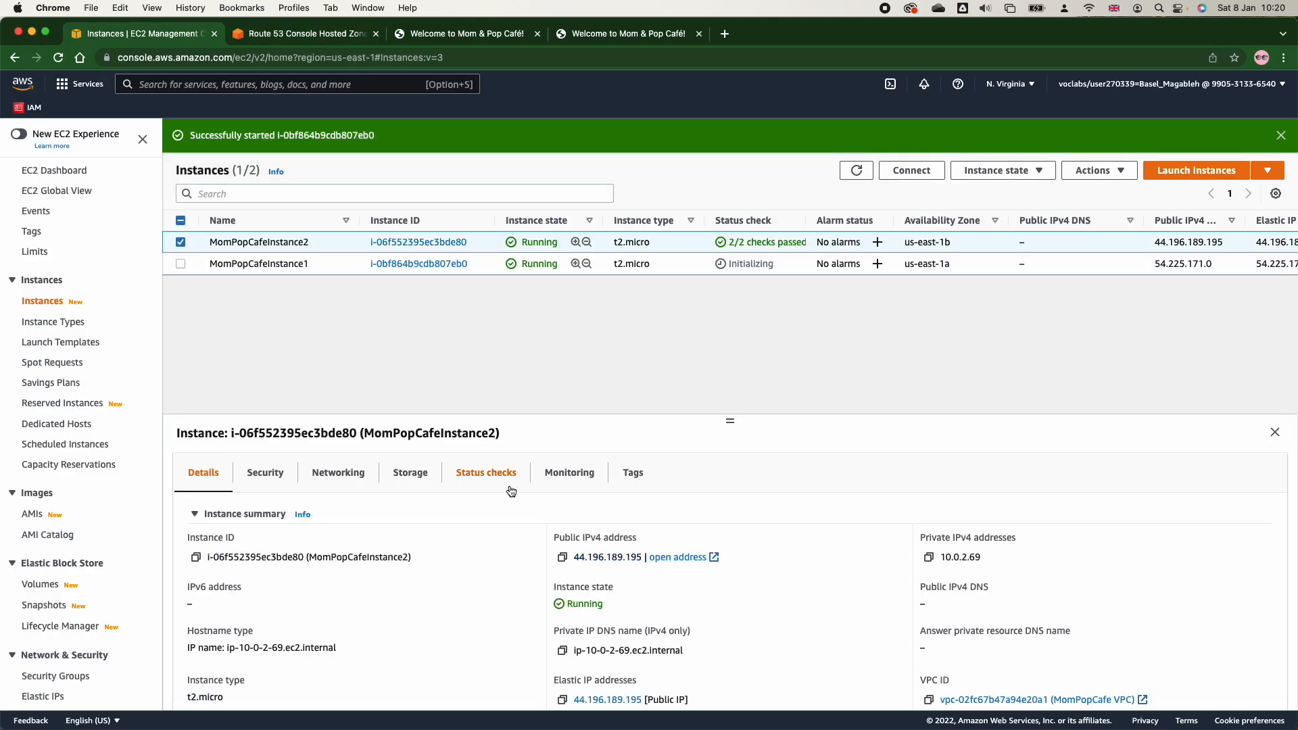
pyautogui.click(562, 557)
pyautogui.click(327, 37)
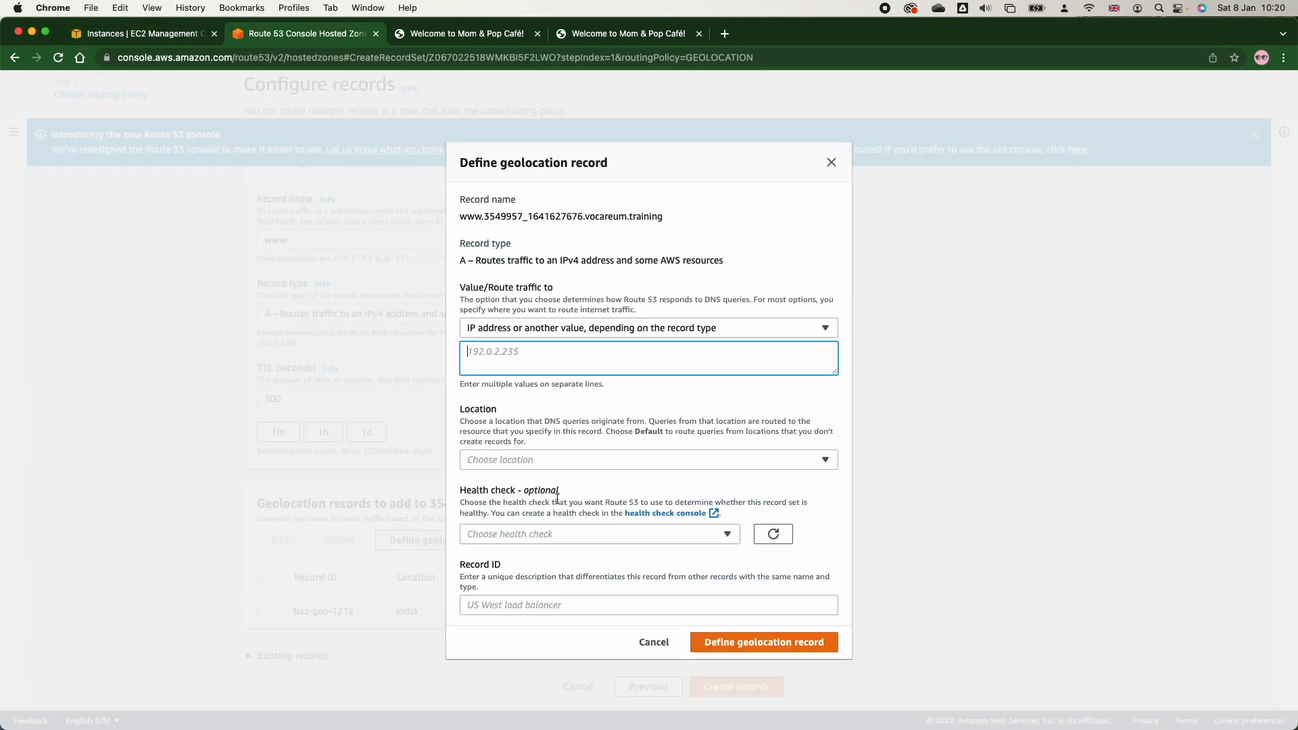
pyautogui.press('super+v')
# Set the second geolocation record's location to Ireland and leave it without a health check
pyautogui.click(508, 462)
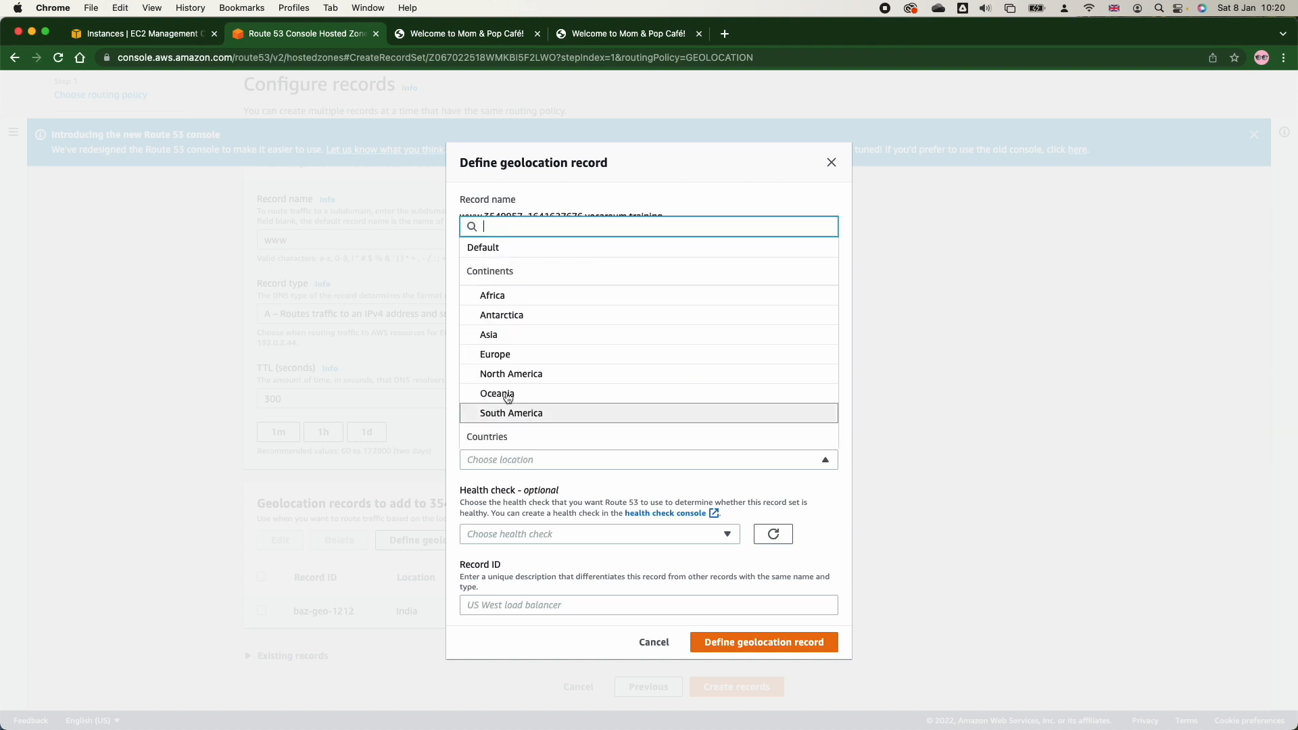
pyautogui.write('ire')
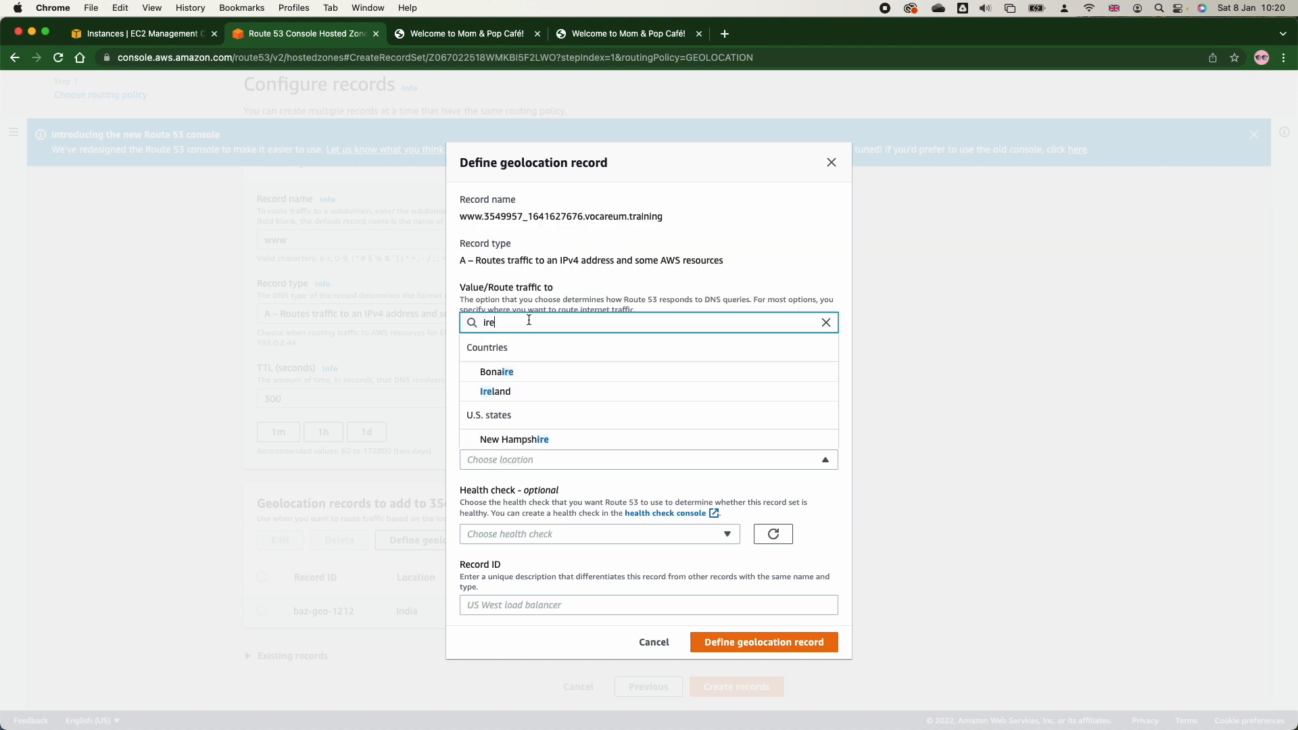
pyautogui.click(519, 389)
pyautogui.click(566, 534)
pyautogui.click(567, 556)
# Give the Ireland record the ID baz-geo-demo-33343, submit its definition and create both geolocation records
pyautogui.click(561, 611)
pyautogui.press('super+v')
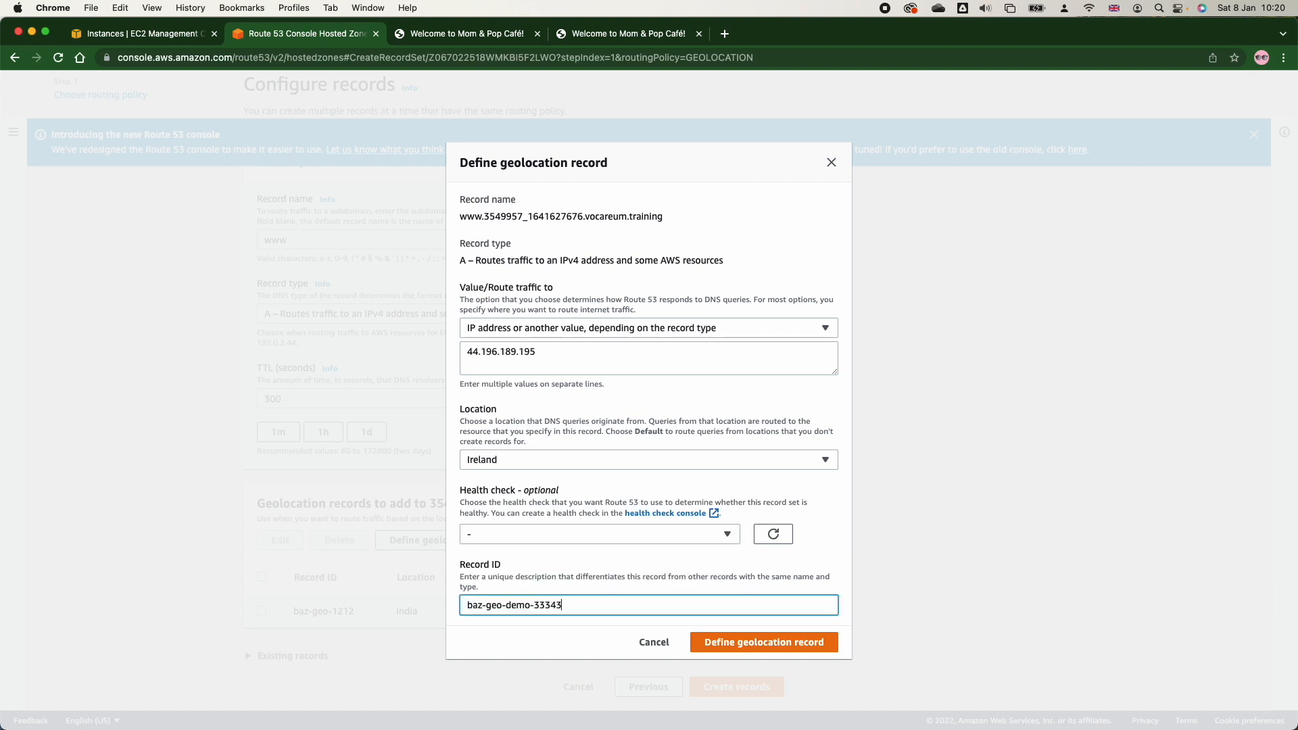
pyautogui.click(769, 643)
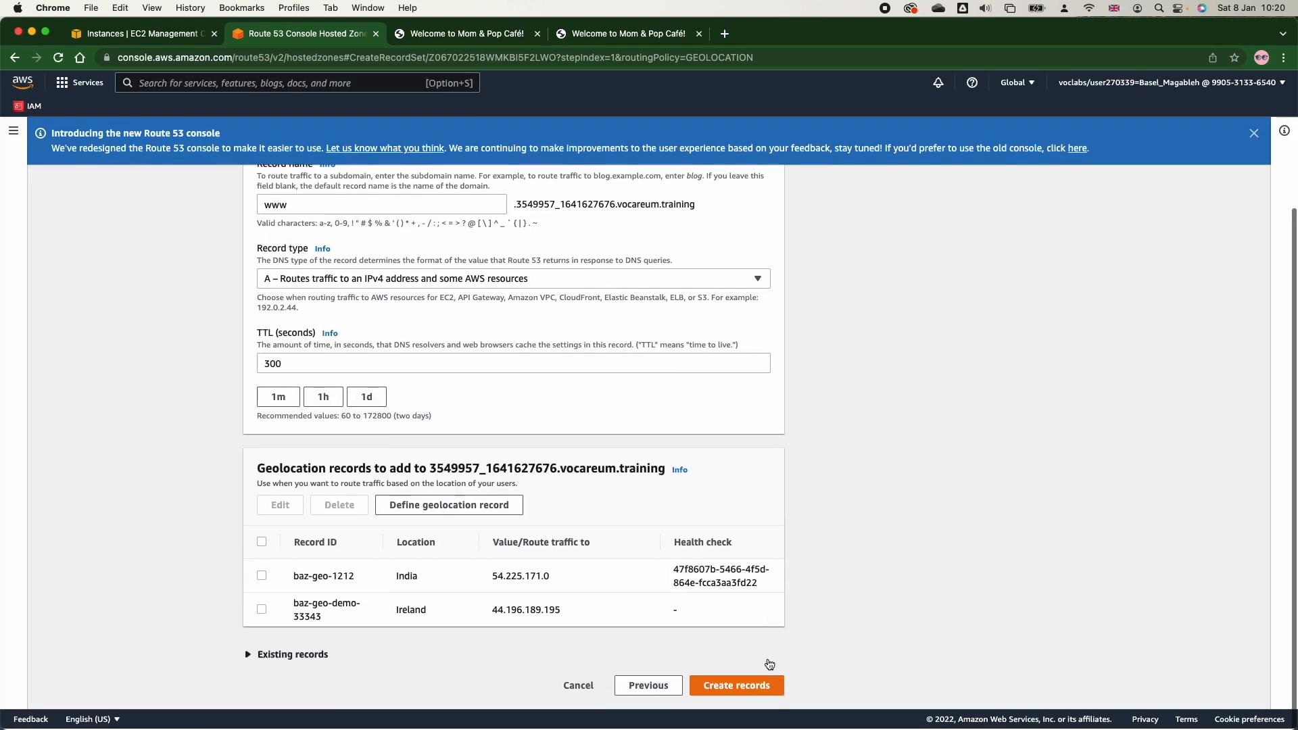
pyautogui.click(760, 680)
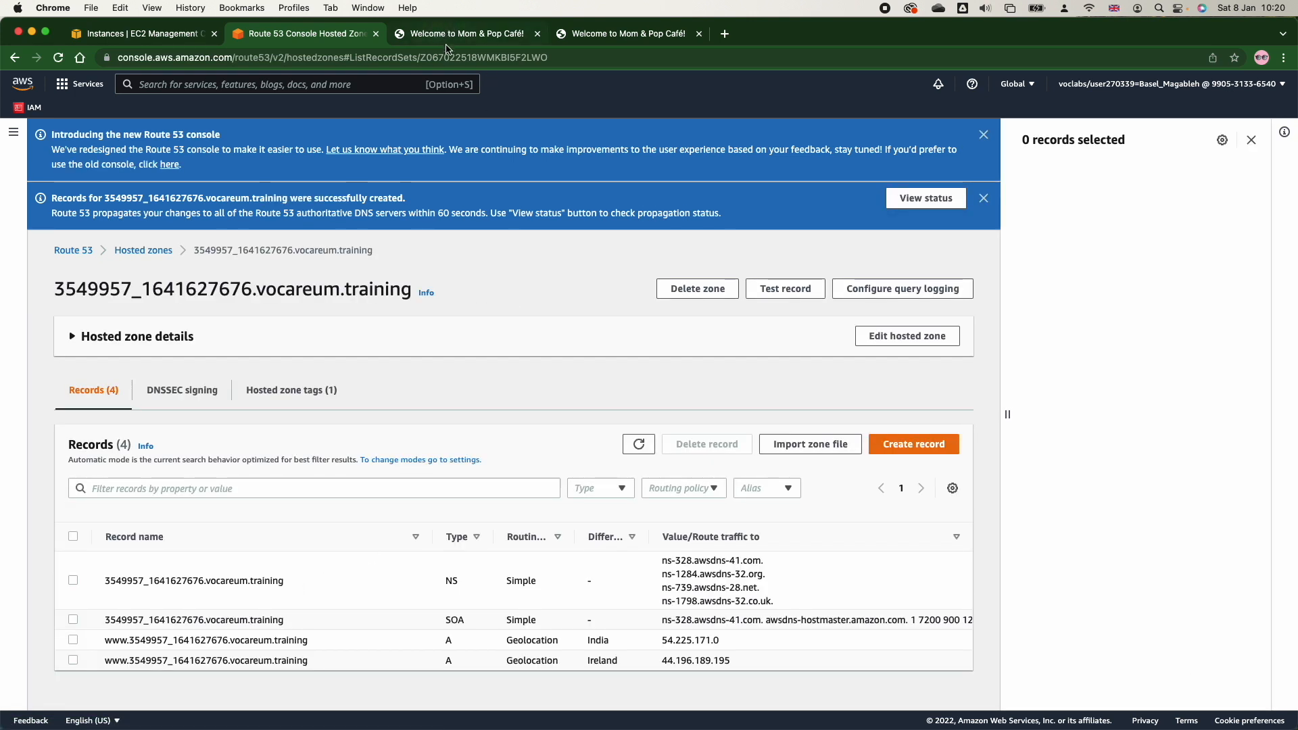
# Review the record names, locations and target IP addresses of the new geolocation records
pyautogui.tripleClick(223, 640)
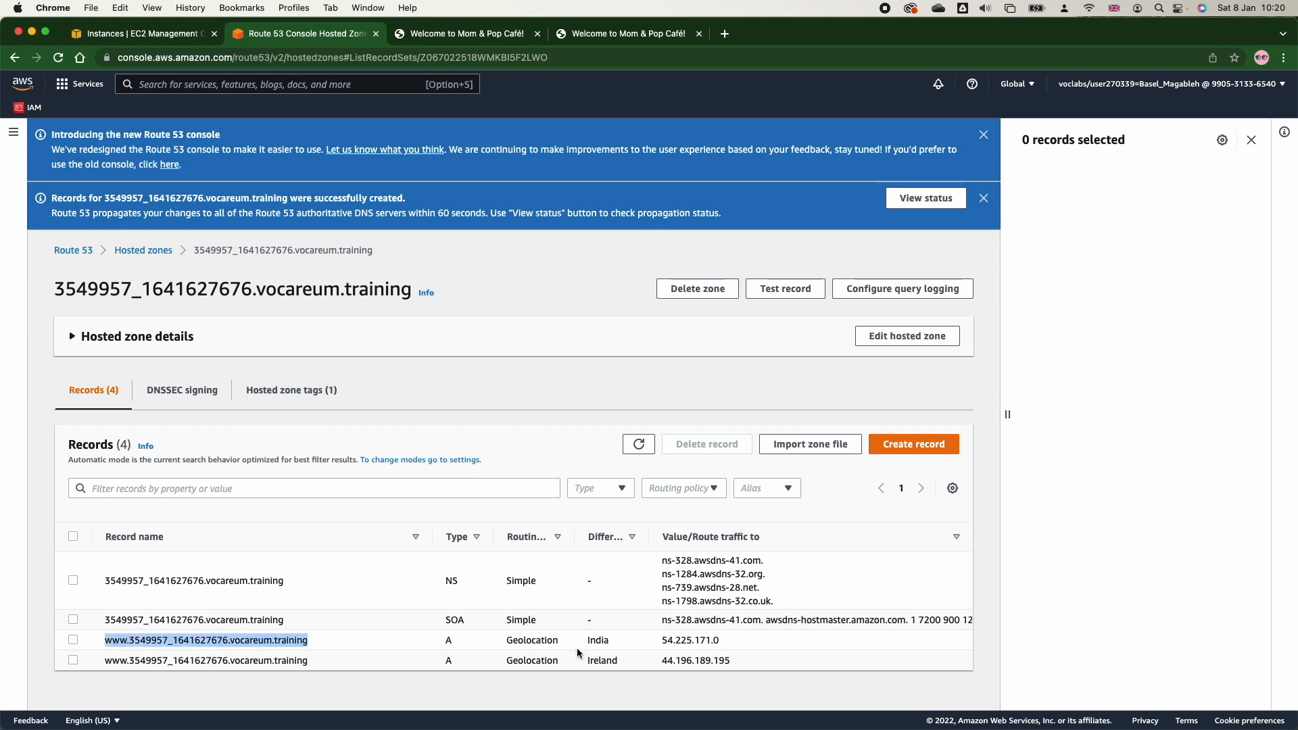
pyautogui.doubleClick(599, 661)
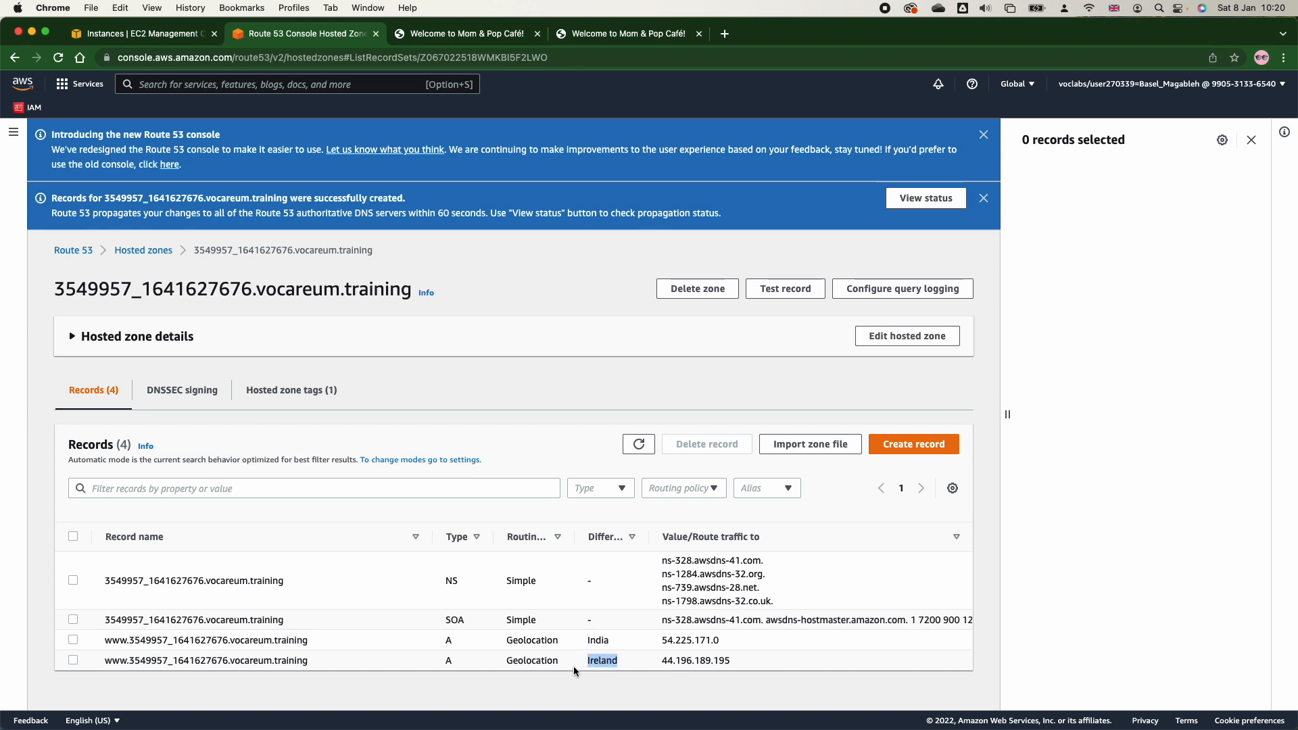
pyautogui.doubleClick(694, 660)
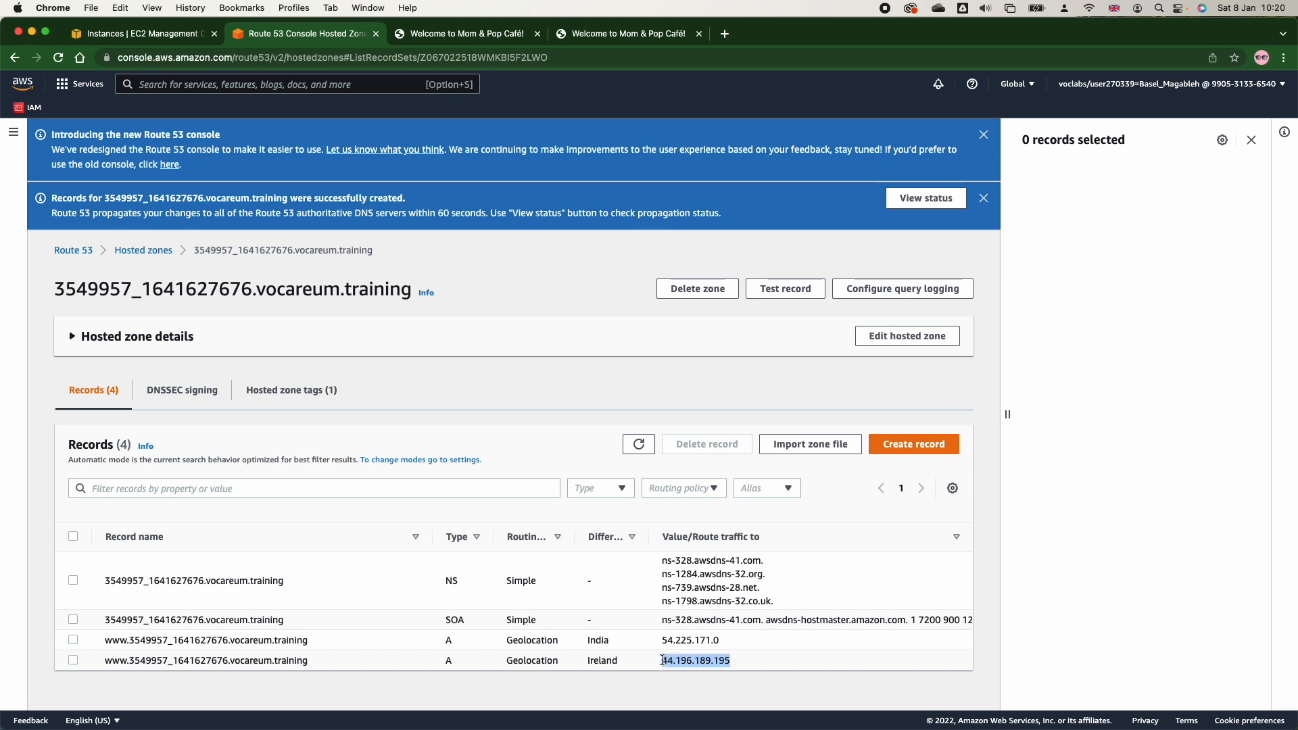
# Close the spare café page, load the www record's address in the remaining one and check the serving instance's availability zone
pyautogui.click(450, 34)
pyautogui.press('cmd+w')
pyautogui.moveTo(106, 661); pyautogui.dragTo(335, 670)
pyautogui.click(468, 37)
pyautogui.click(426, 61)
pyautogui.press('super+v')
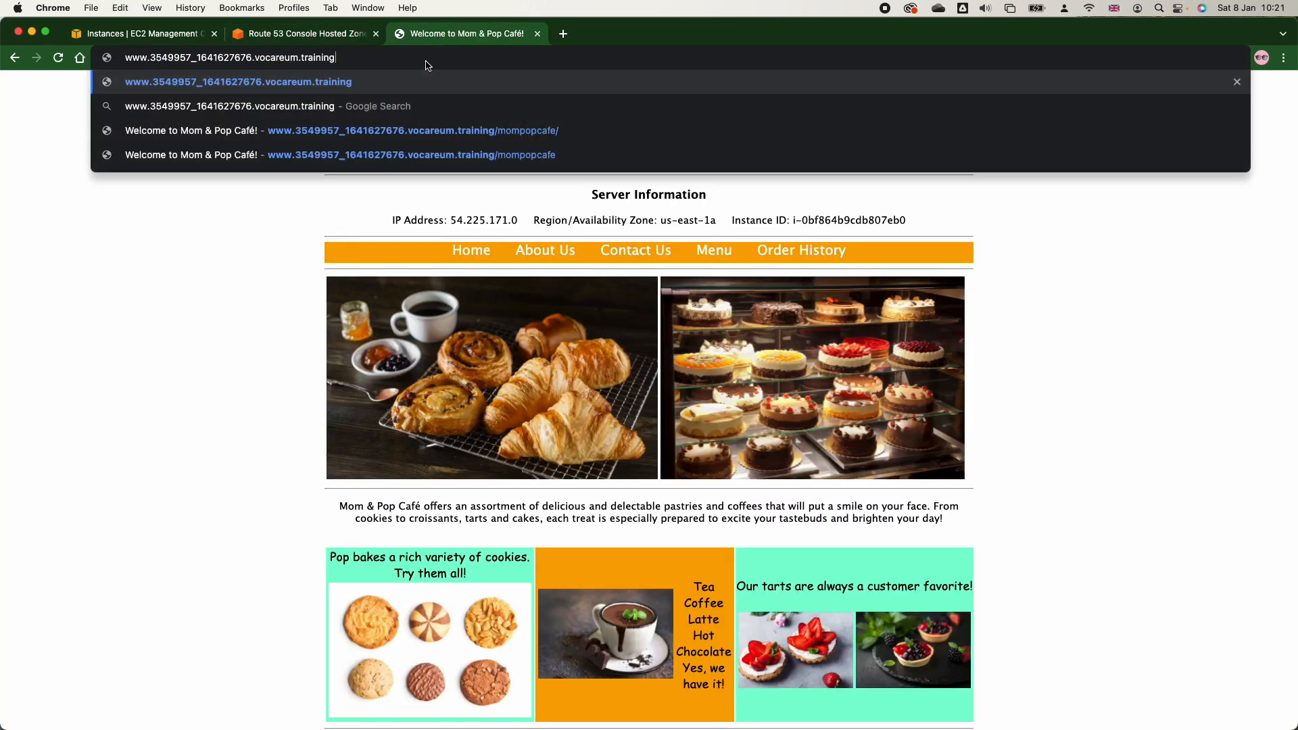
pyautogui.write('/')
pyautogui.press('Return')
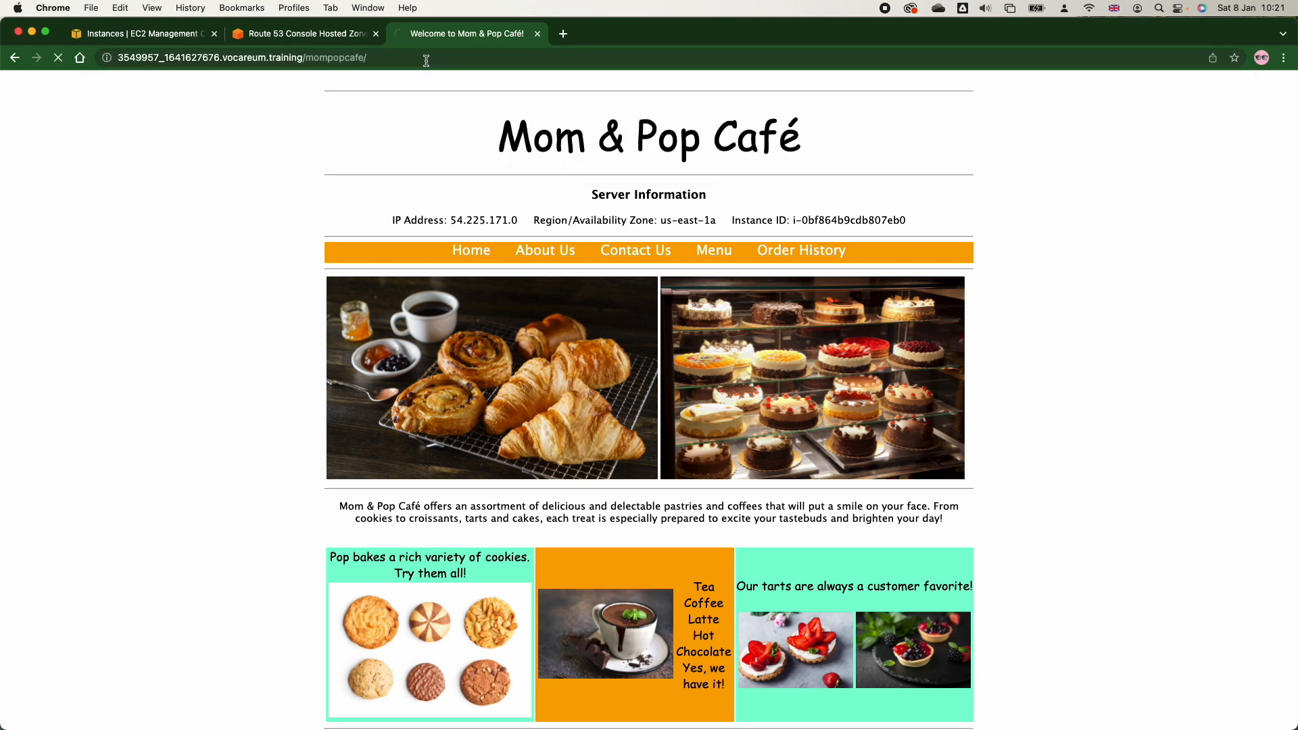
pyautogui.tripleClick(683, 220)
pyautogui.doubleClick(690, 220)
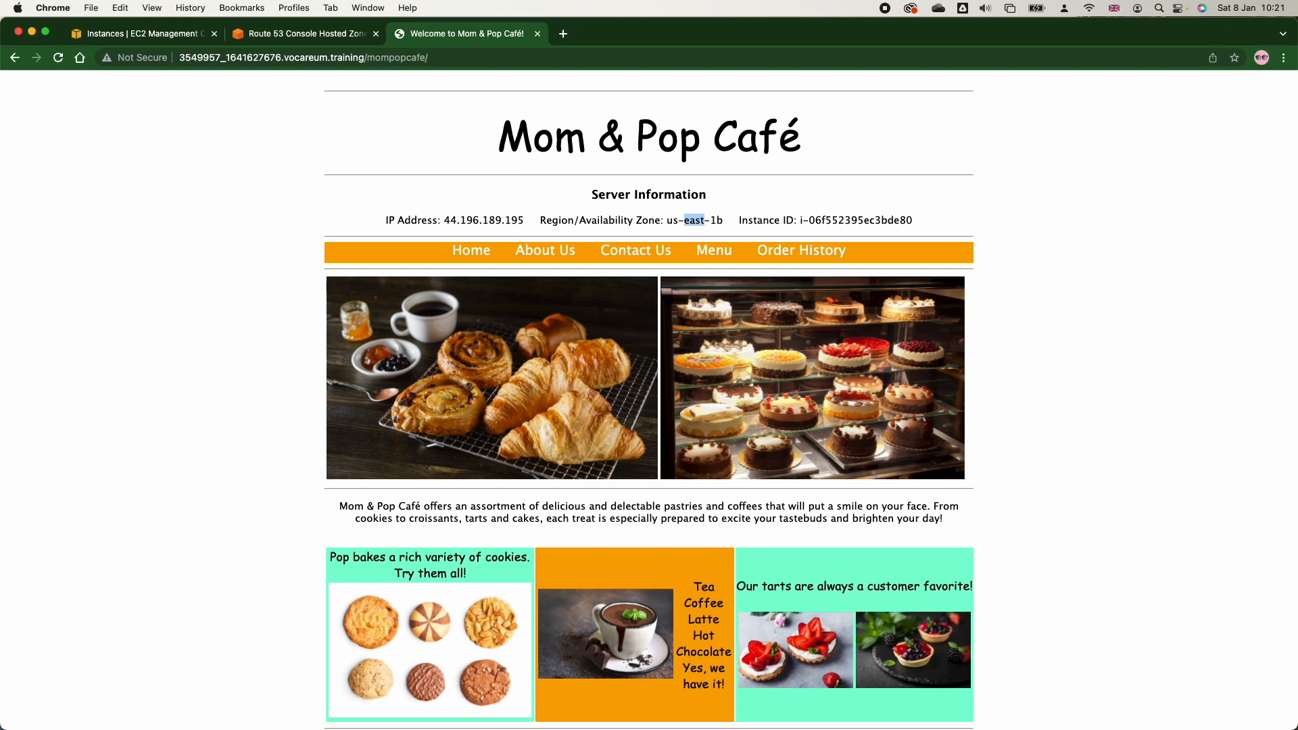
# Switch to HolaVPN and connect with India as virtual location, then reload the café page in Chrome and check its availability zone
pyautogui.moveTo(901, 130); pyautogui.dragTo(814, 110)
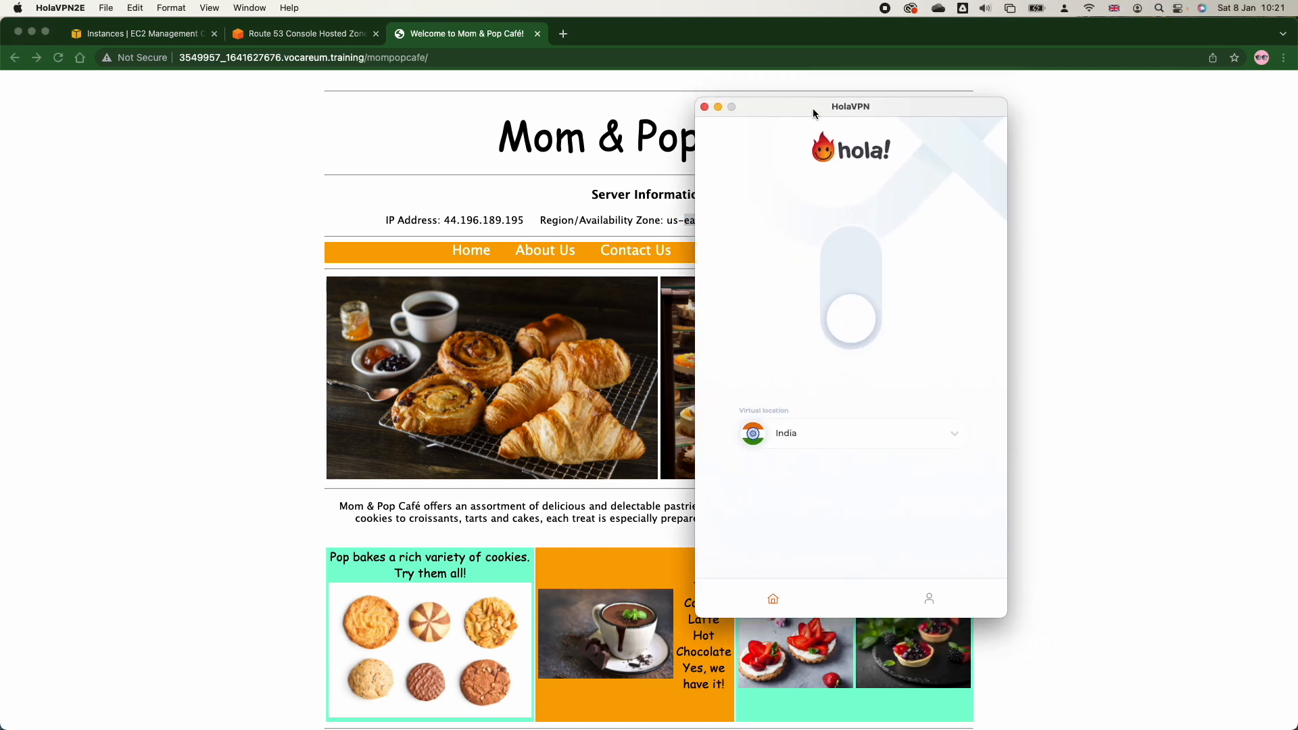
pyautogui.click(859, 345)
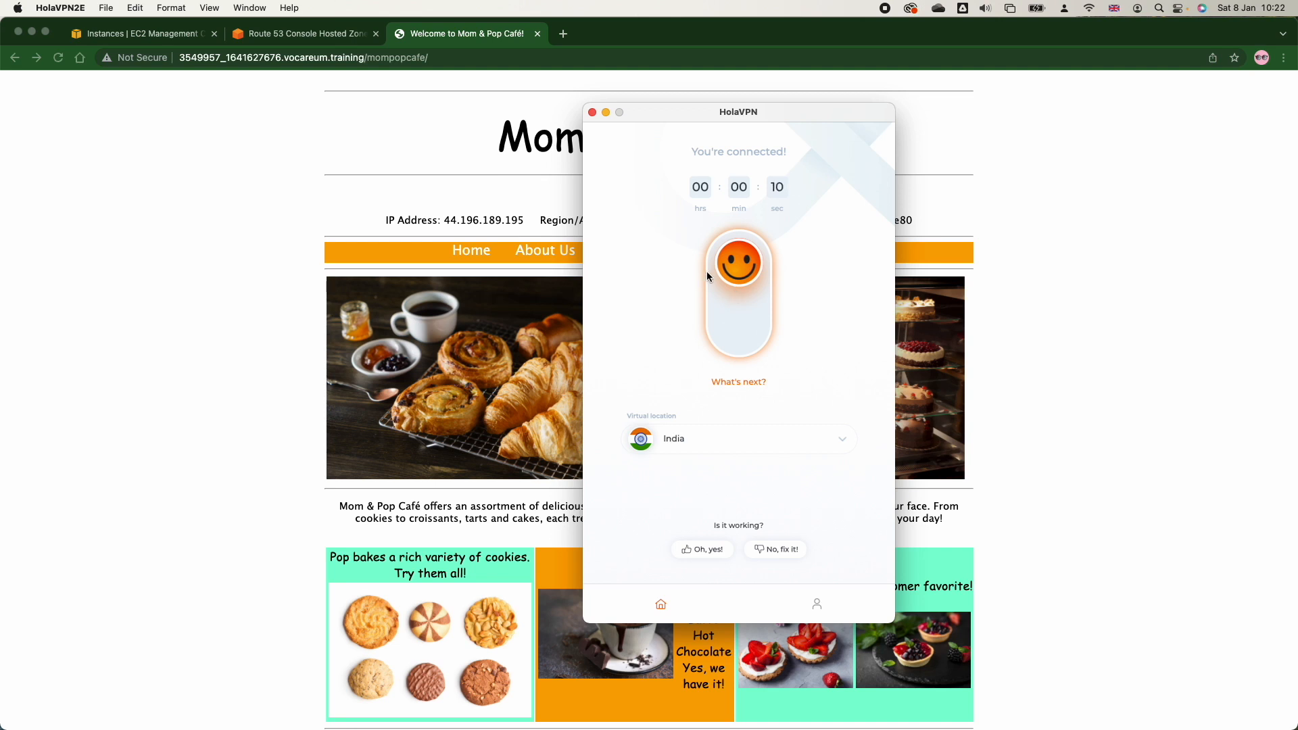
pyautogui.click(463, 209)
pyautogui.press('super+r')
pyautogui.doubleClick(709, 220)
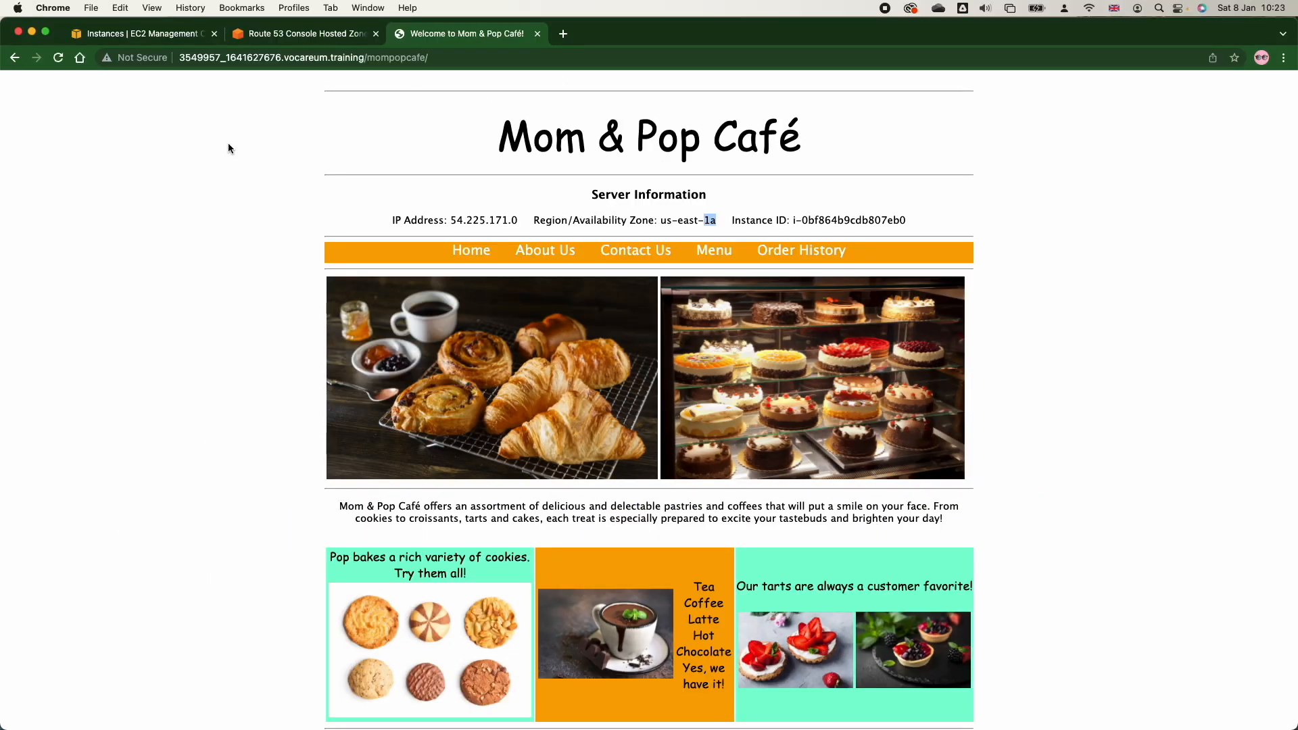
# Delete both www geolocation records, India and Ireland, from the Route 53 hosted zone
pyautogui.click(268, 41)
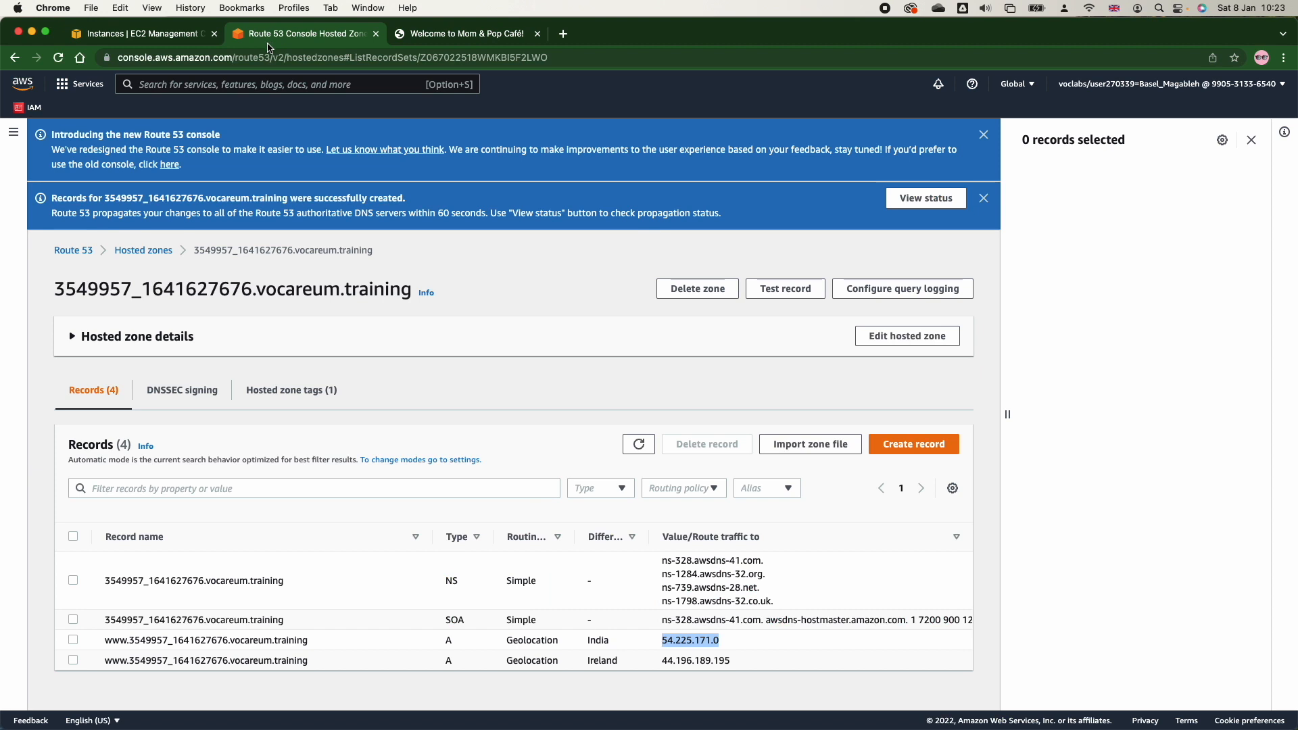
pyautogui.click(73, 640)
pyautogui.click(73, 661)
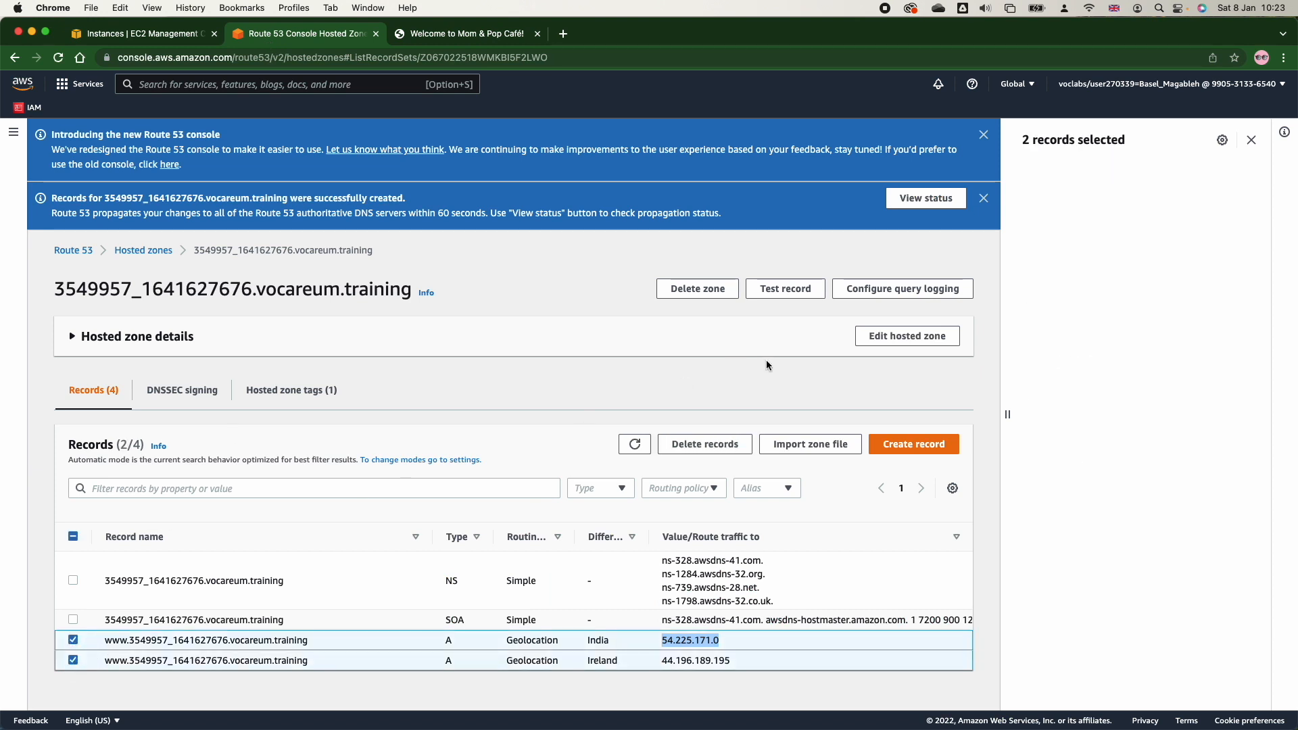
pyautogui.click(689, 443)
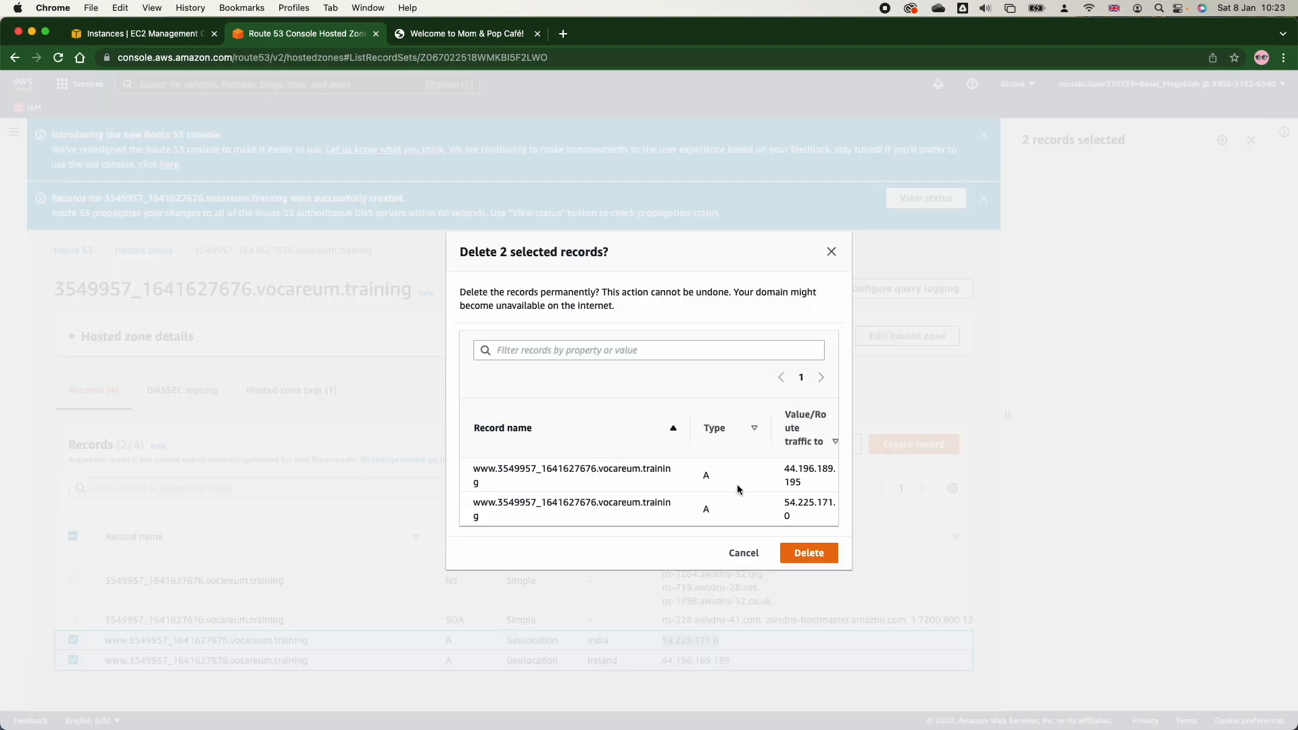
pyautogui.click(801, 554)
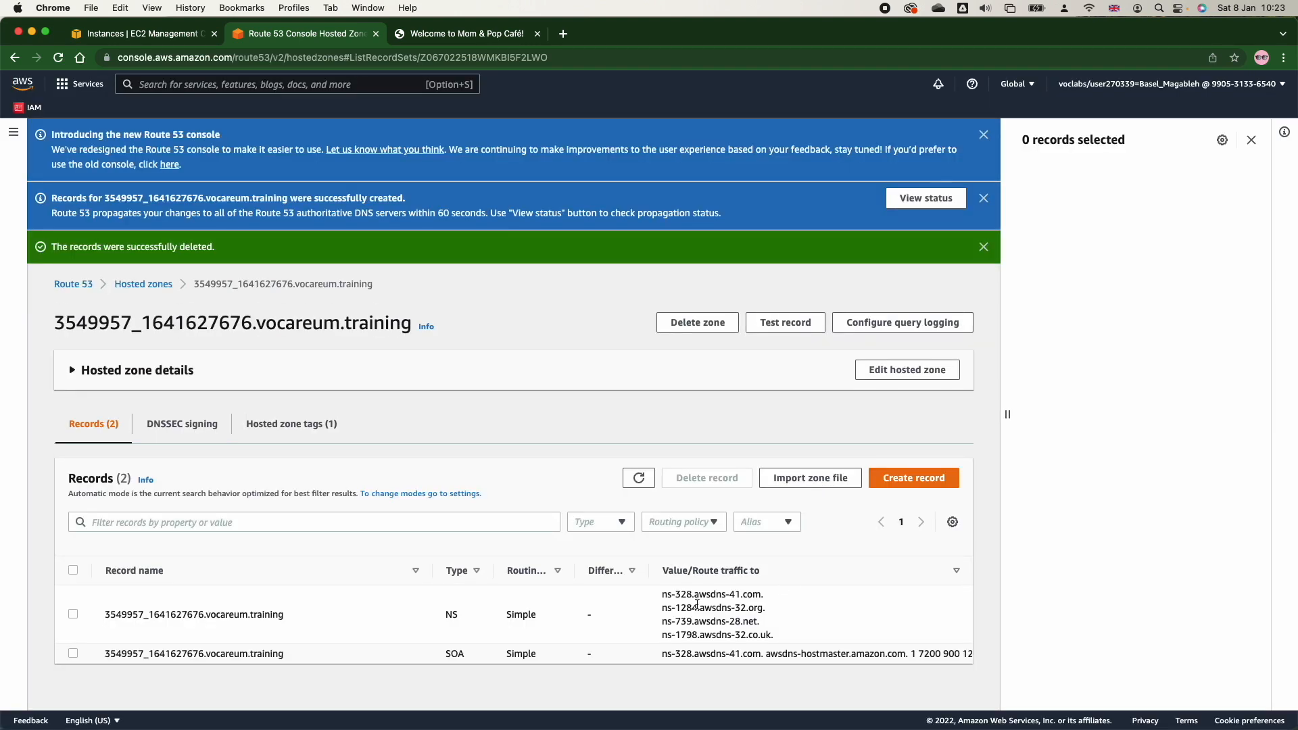
pyautogui.click(893, 475)
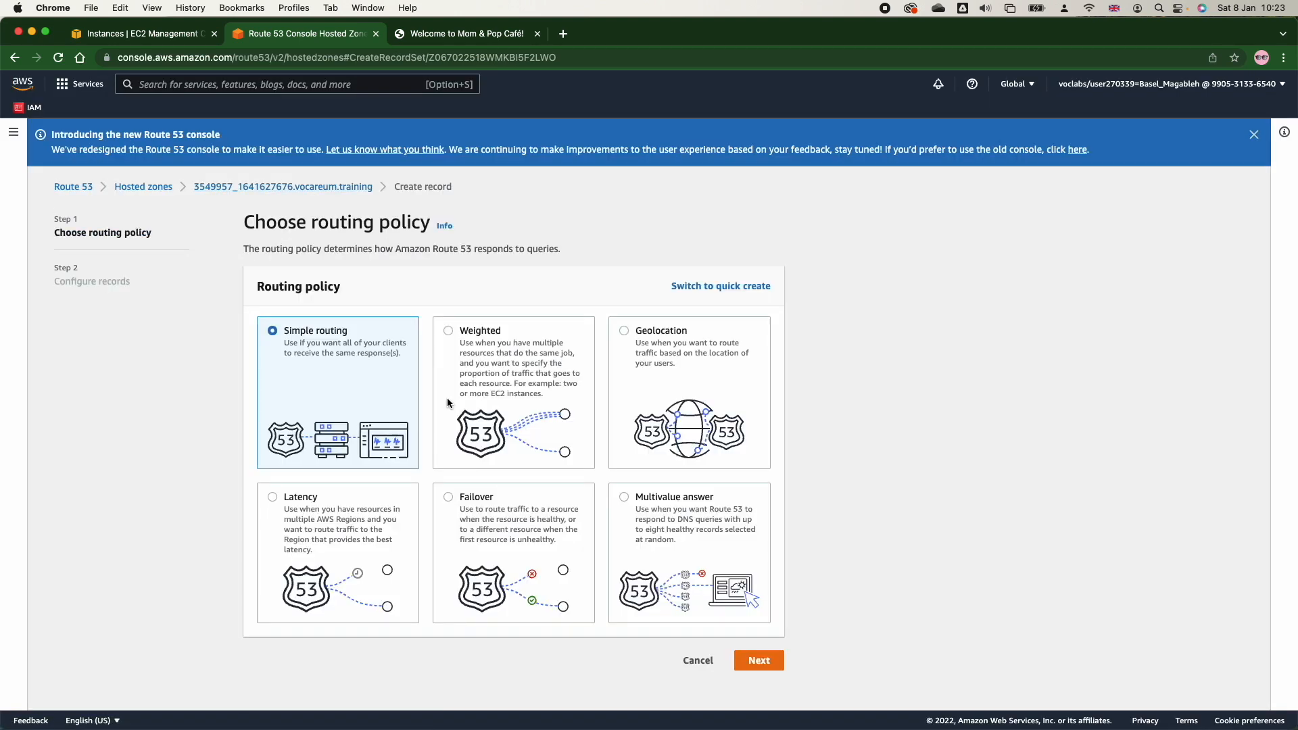
pyautogui.click(449, 499)
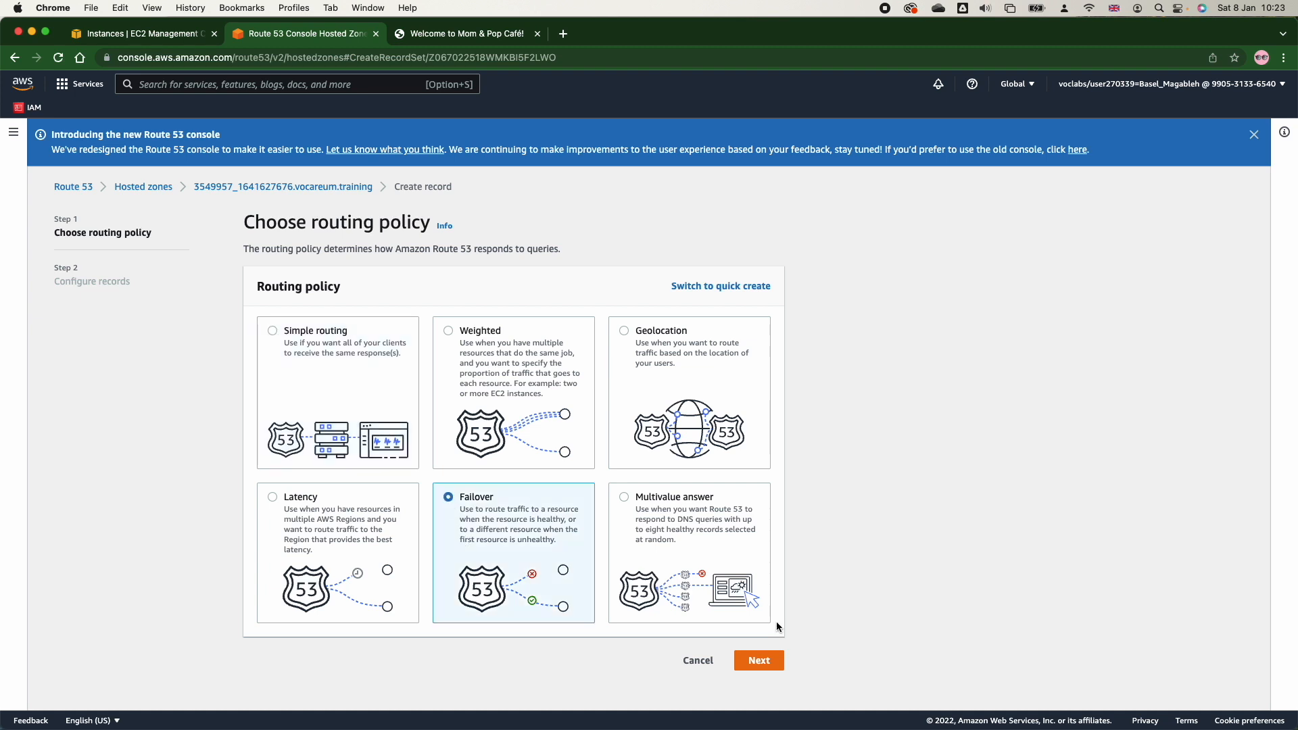
pyautogui.click(765, 661)
pyautogui.click(353, 384)
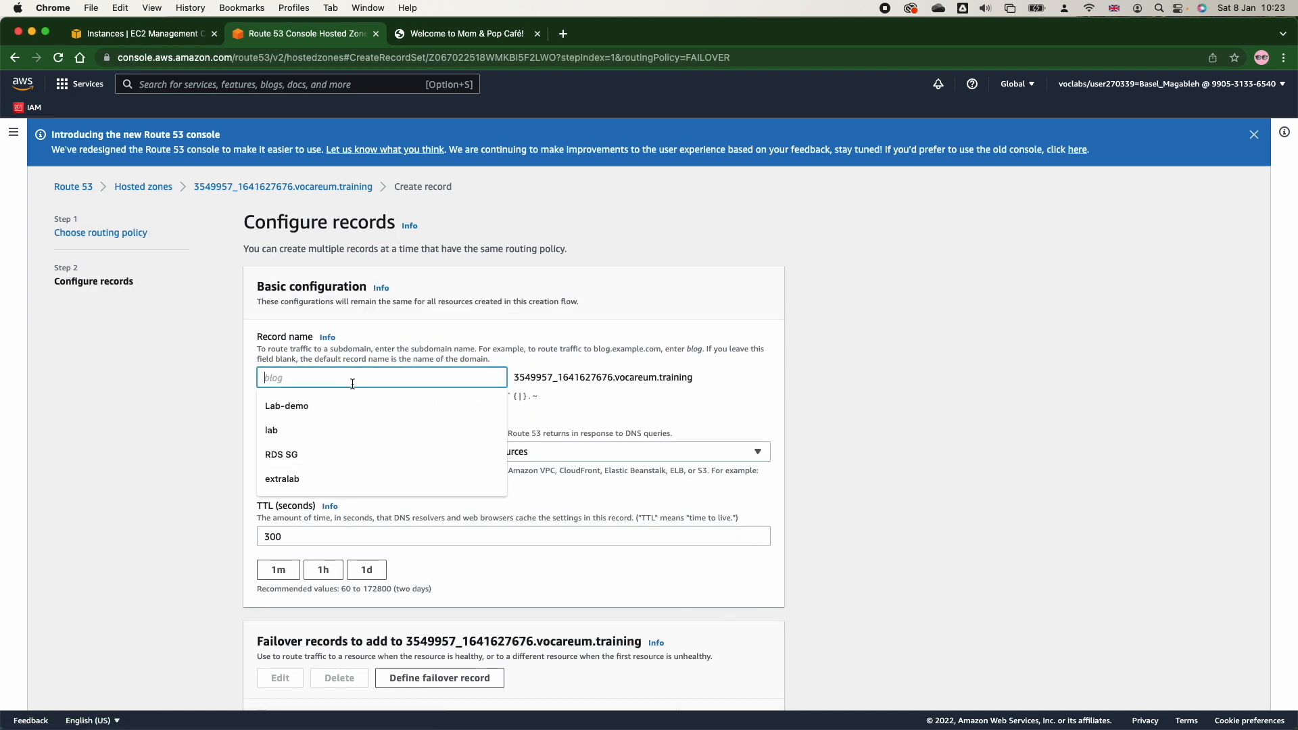
pyautogui.write('www')
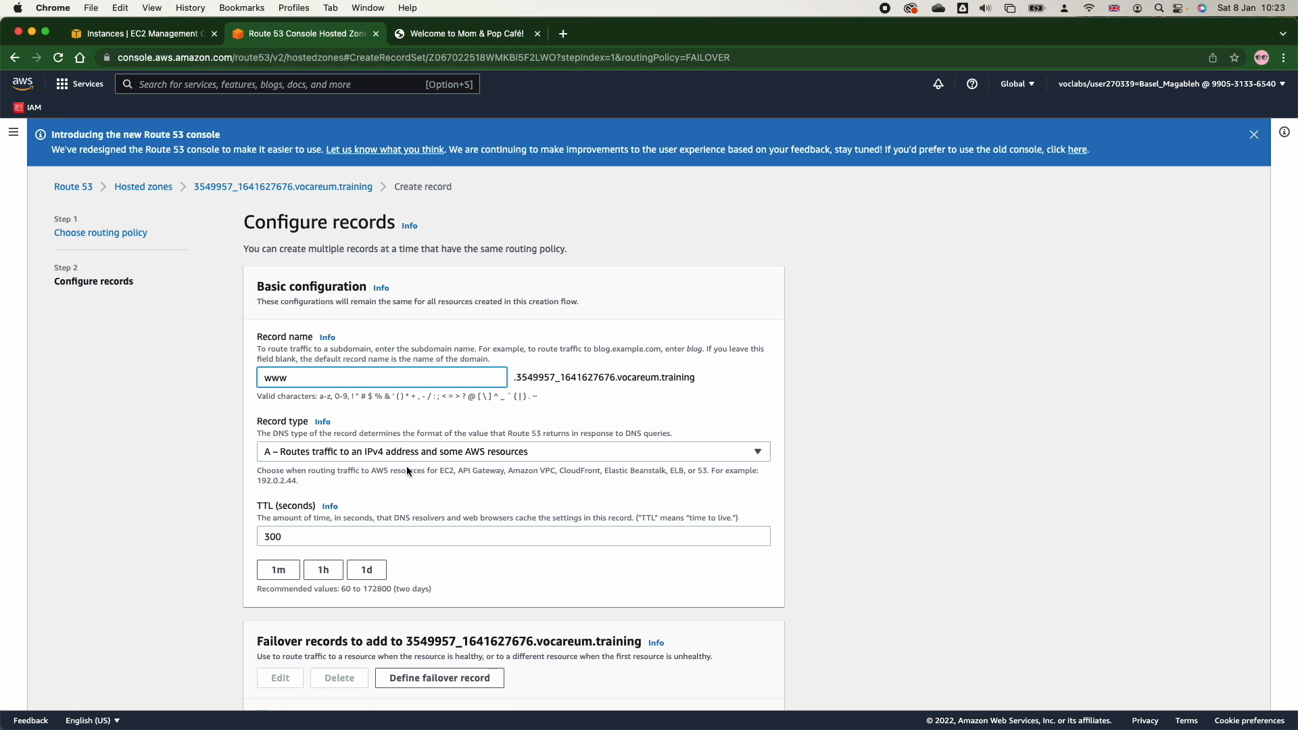
# Set the TTL of the www failover records to 15 seconds
pyautogui.click(340, 534)
pyautogui.doubleClick(326, 534)
pyautogui.write('15')
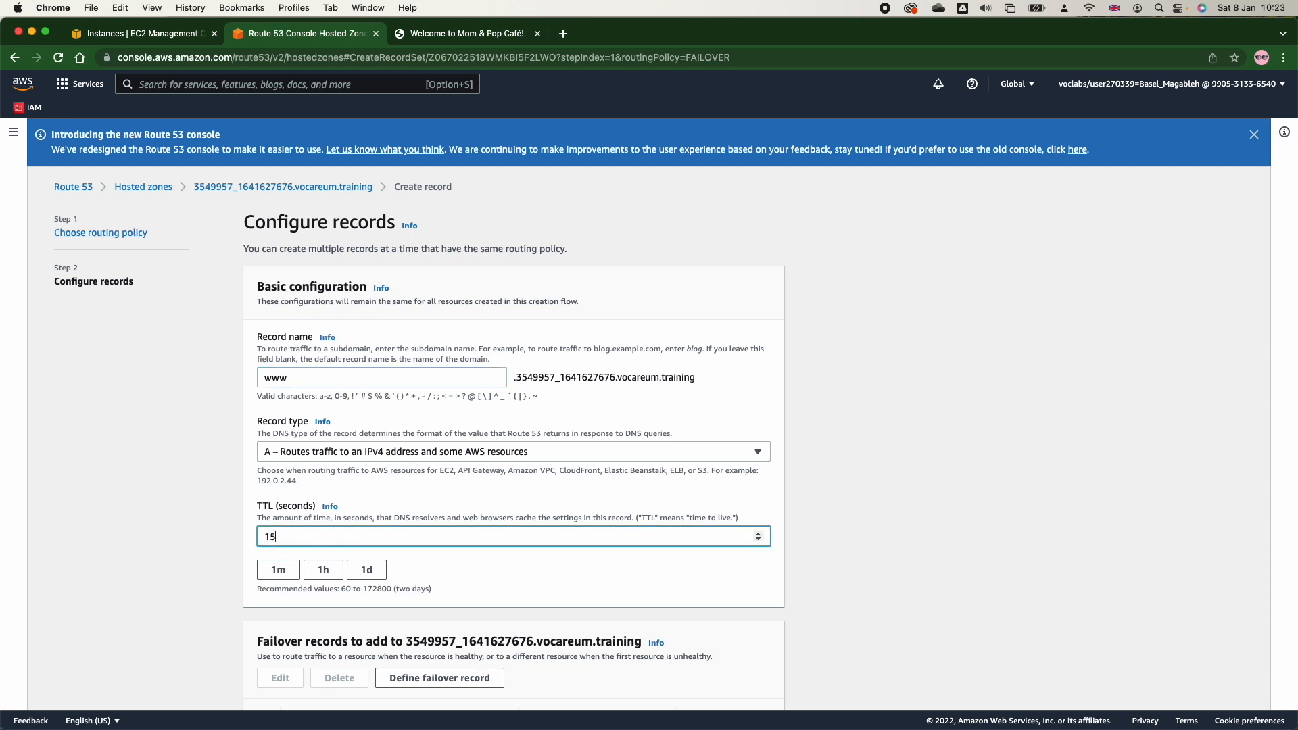
pyautogui.click(529, 591)
# Begin a failover record with an IP address or another value as its endpoint and Primary as its failover record type
pyautogui.scroll(-5, 529, 591)
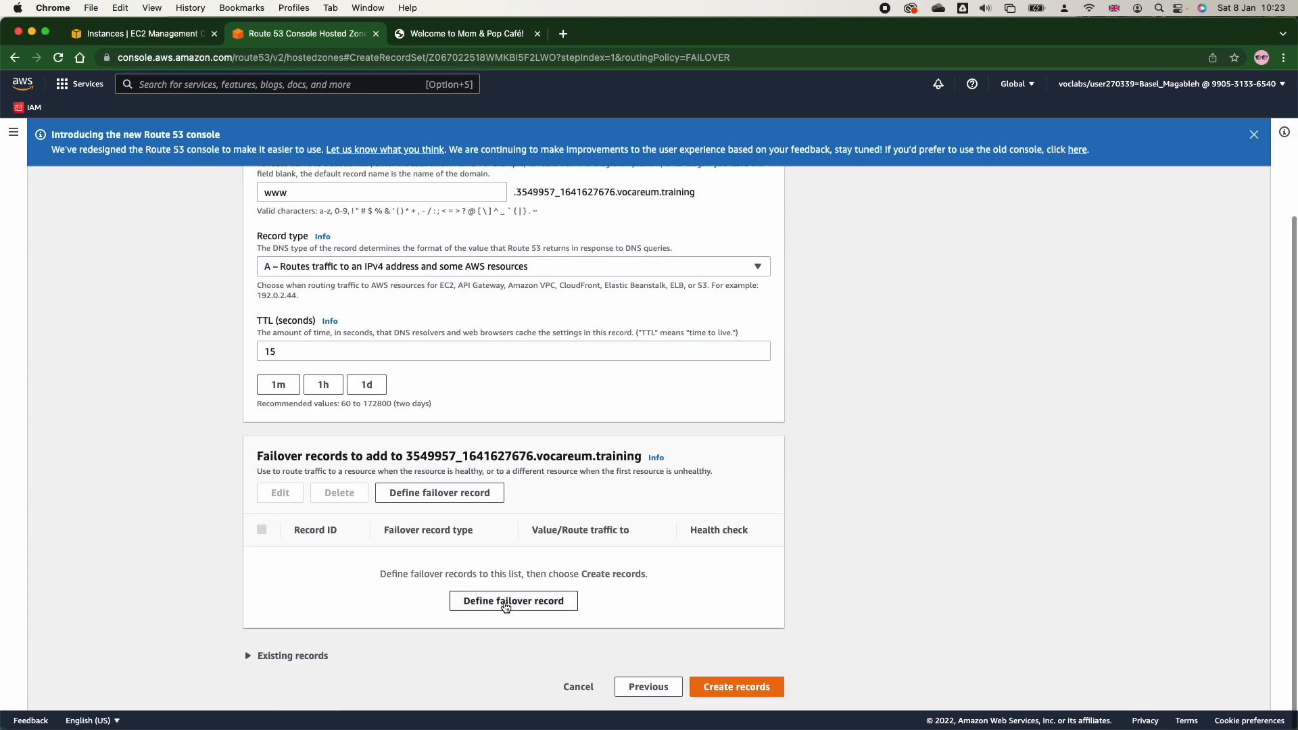
pyautogui.click(503, 608)
pyautogui.click(524, 364)
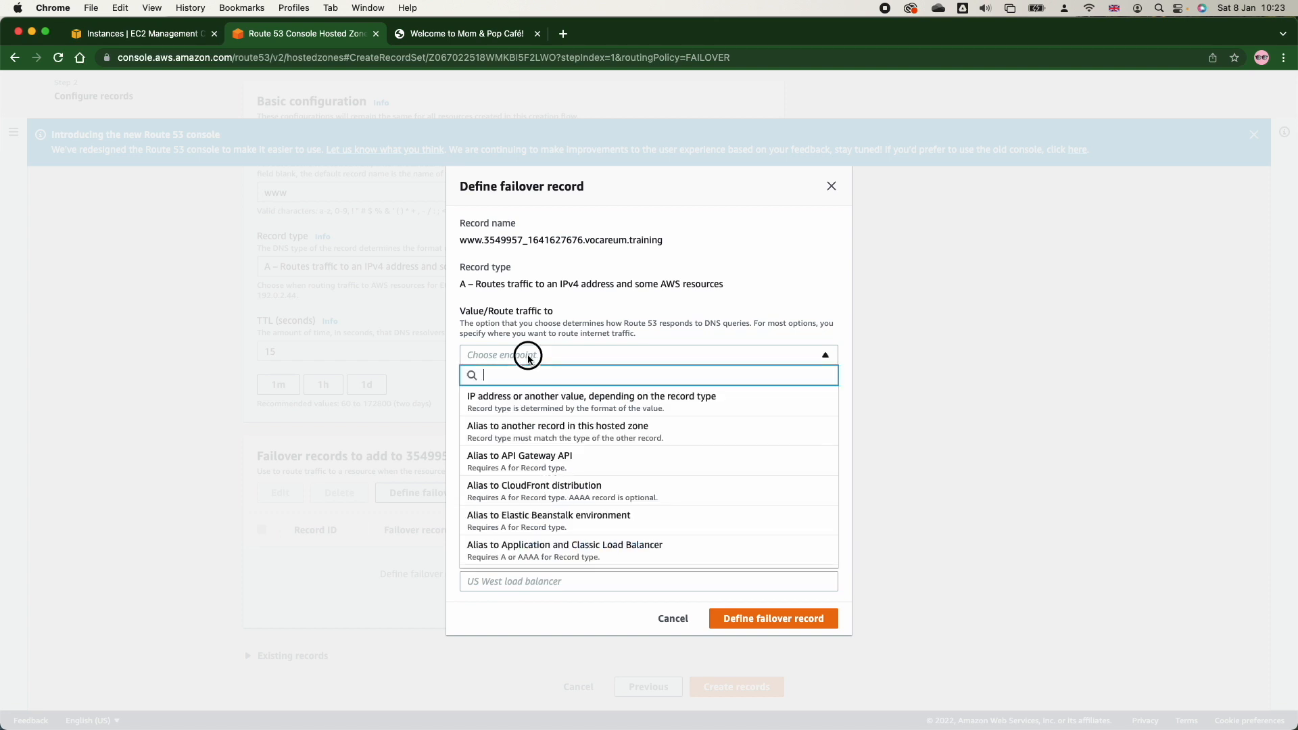
pyautogui.click(529, 399)
pyautogui.click(530, 460)
pyautogui.click(522, 501)
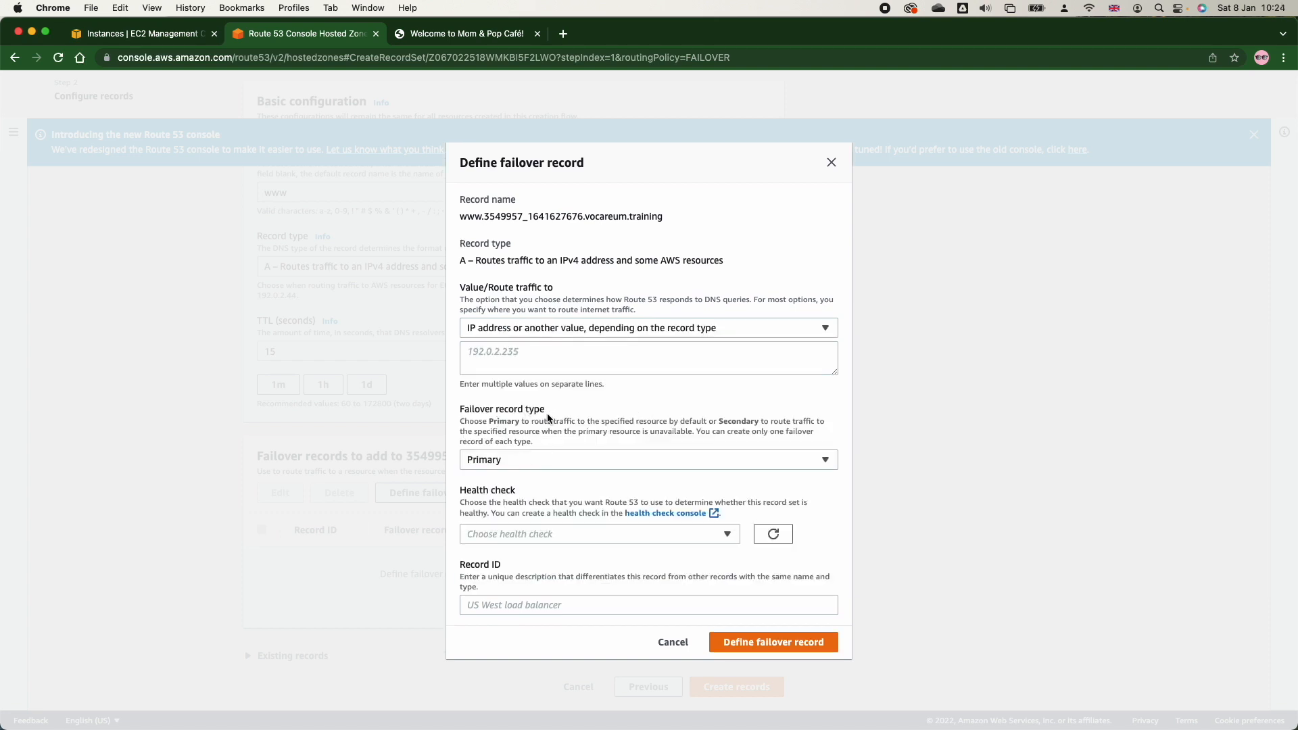
# Fill in the primary failover record's value with MomPopCafeInstance1's public IPv4 address, 54.225.171.0, copied from the EC2 instance details
pyautogui.click(527, 364)
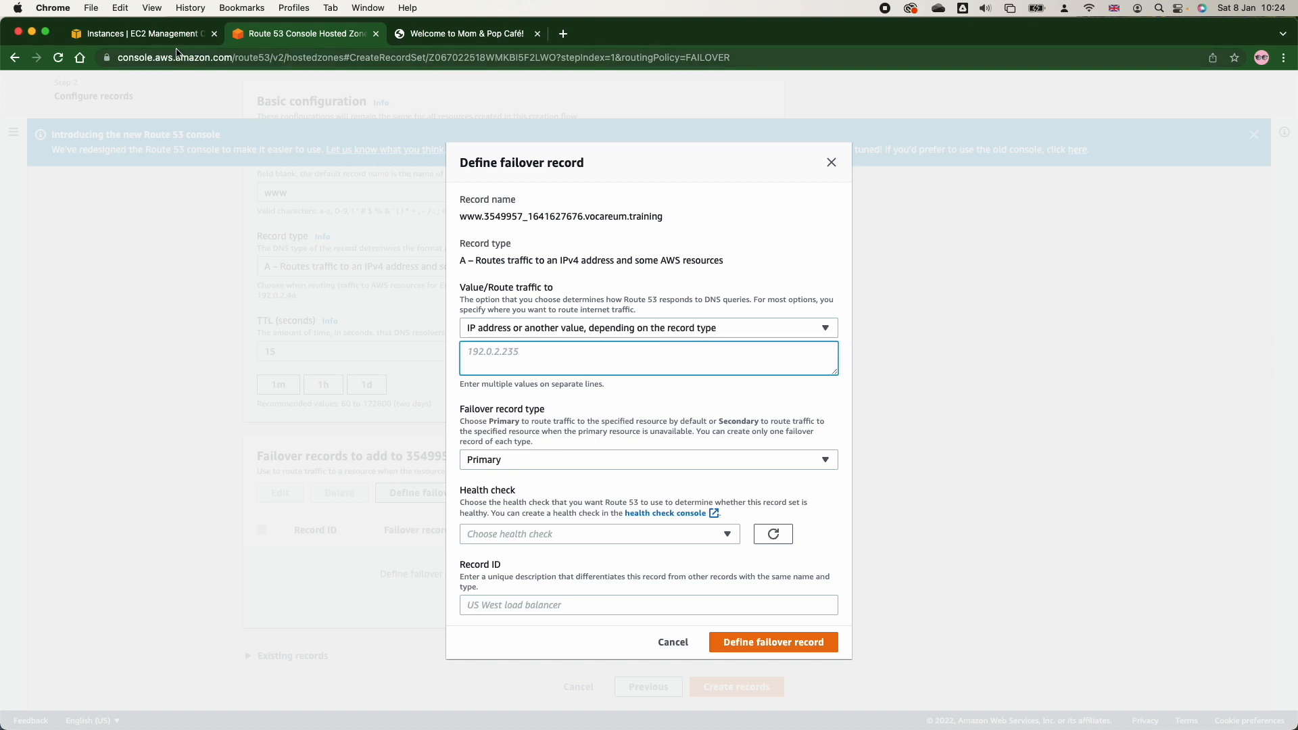
pyautogui.click(157, 35)
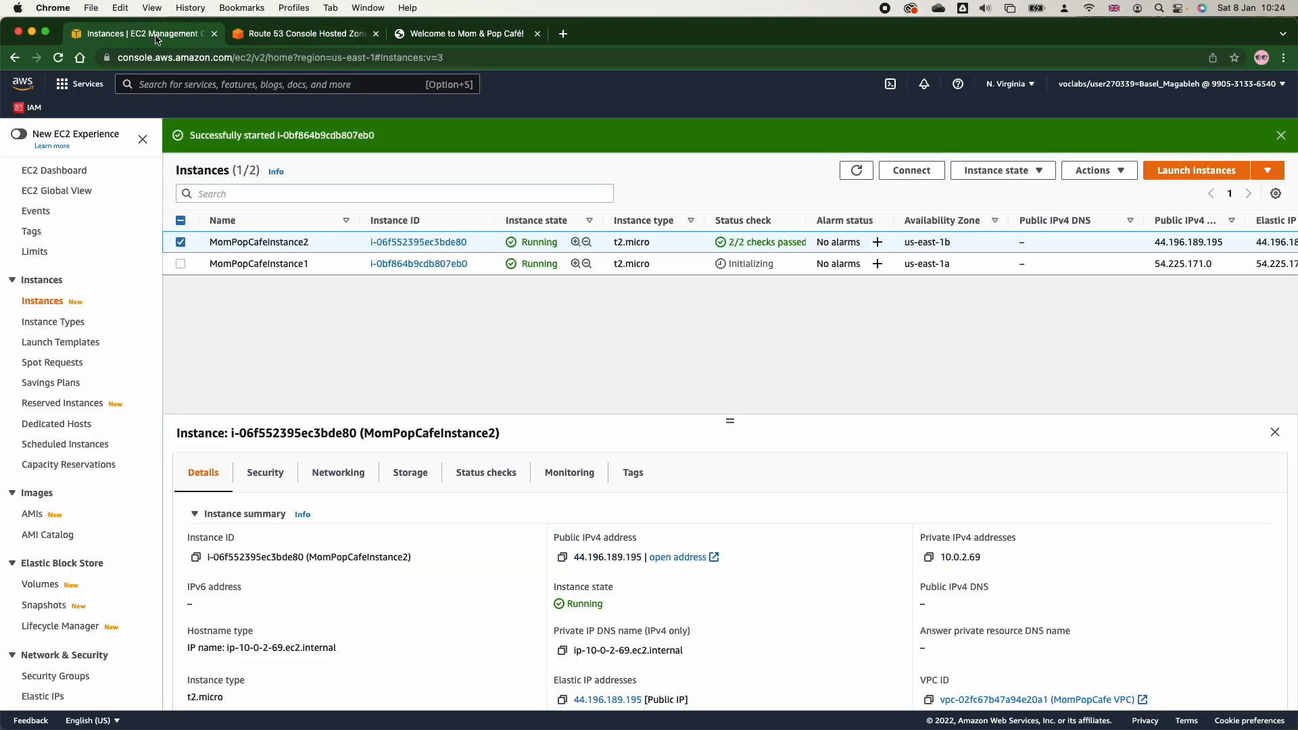
pyautogui.click(181, 242)
pyautogui.click(181, 264)
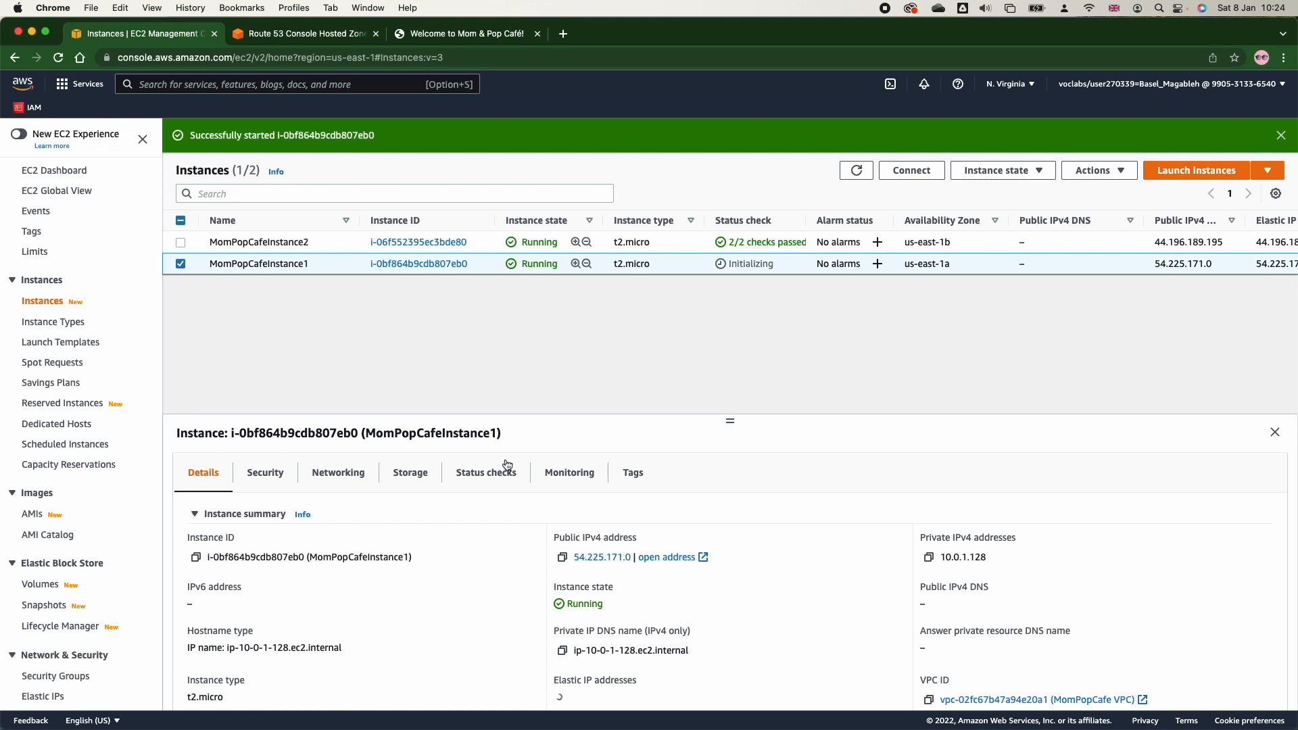
pyautogui.click(562, 558)
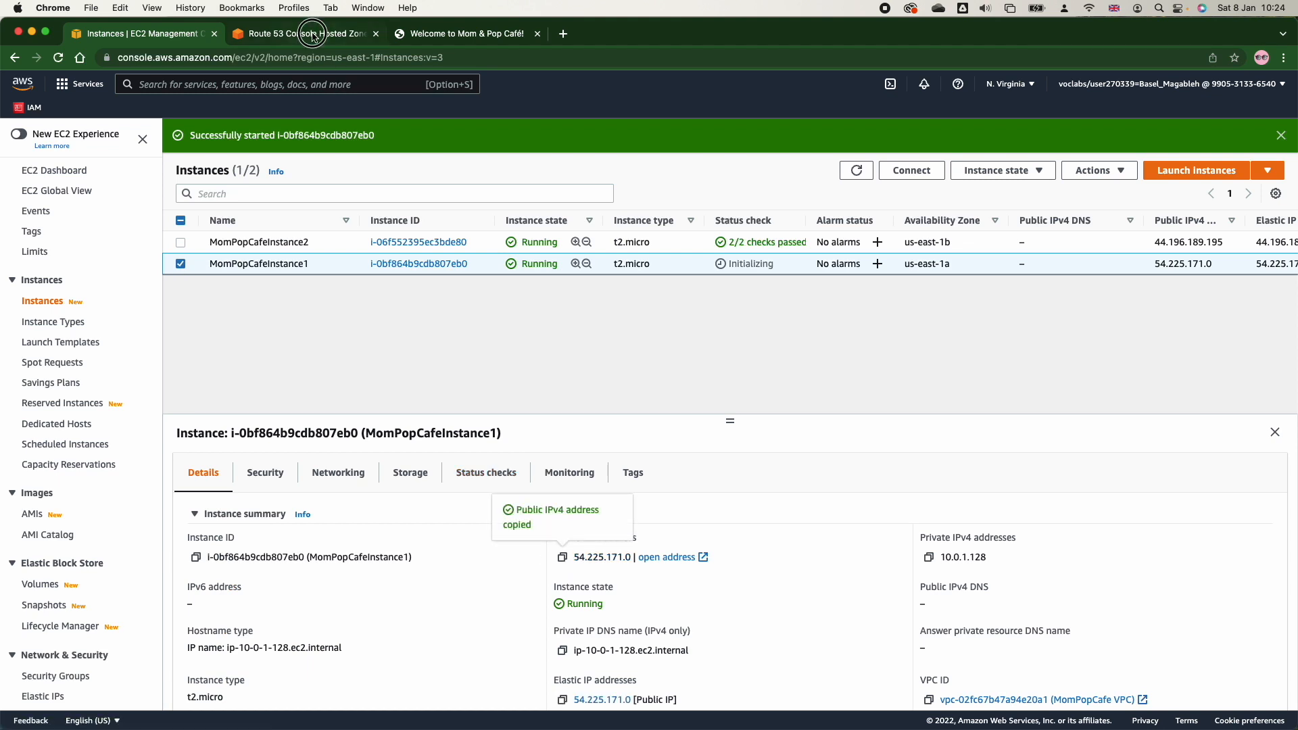
pyautogui.click(308, 34)
pyautogui.press('super+v')
# Attach the Primary health check to the failover record, give it the record ID baz-f-5555 and define the record
pyautogui.click(588, 535)
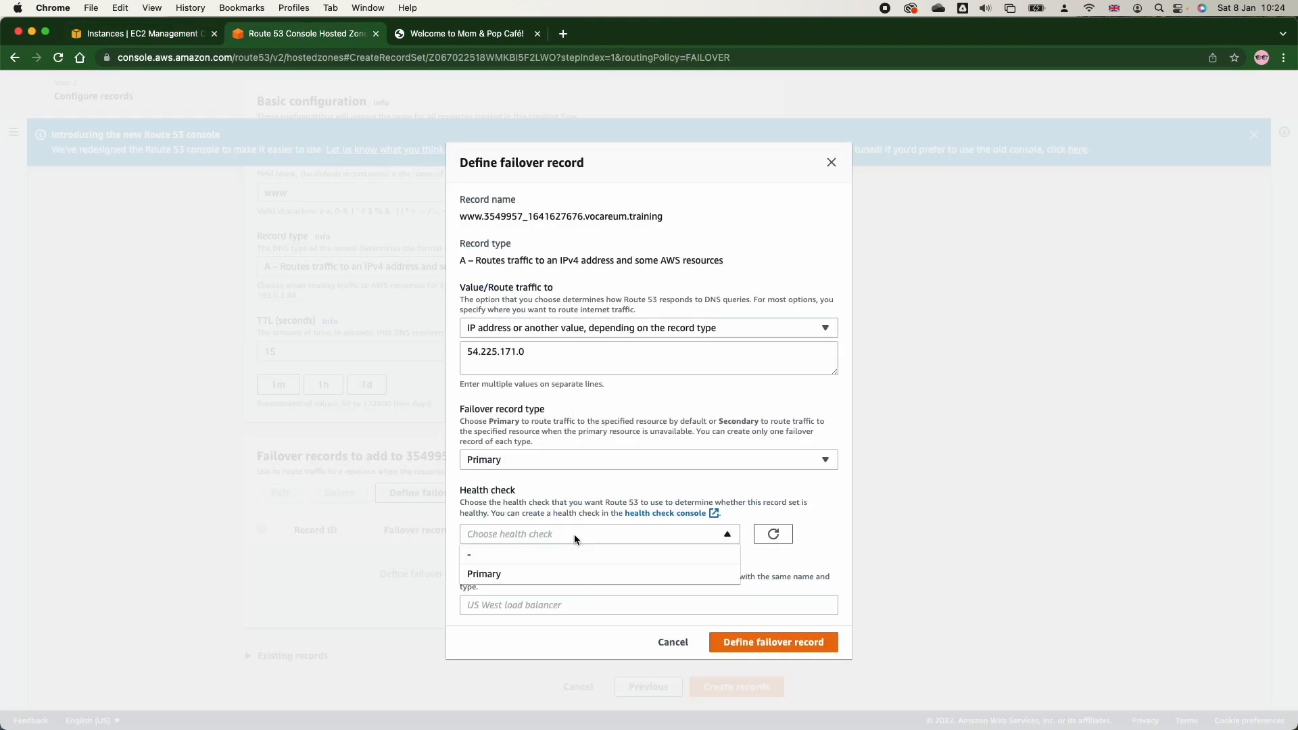
pyautogui.click(563, 574)
pyautogui.click(553, 606)
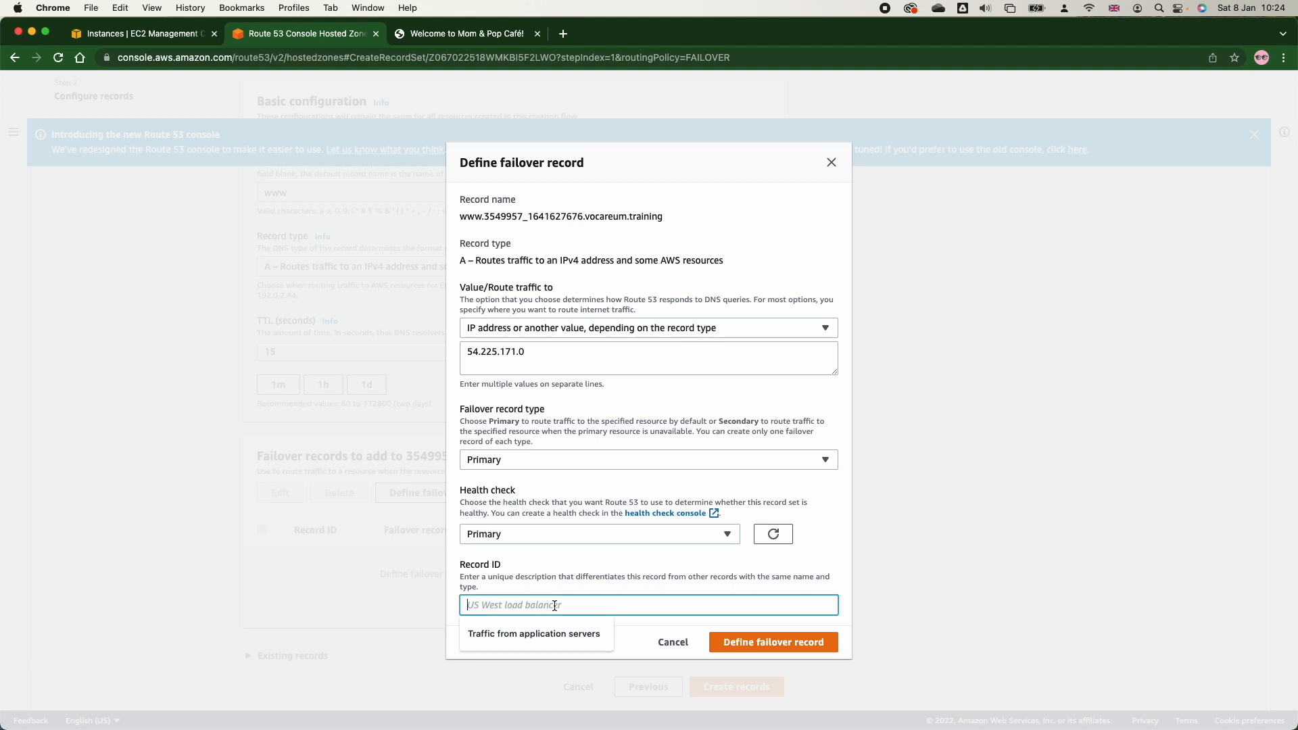
pyautogui.write('baz-f-')
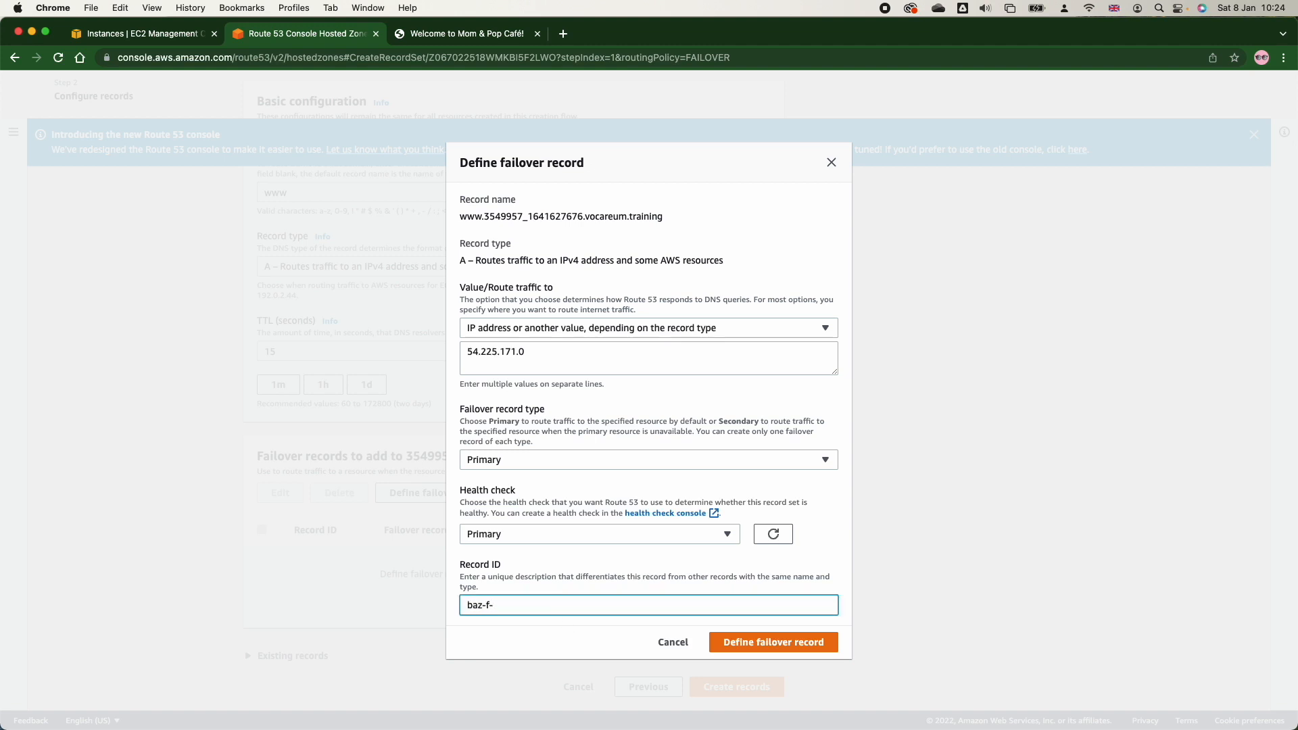
pyautogui.write('5555')
pyautogui.click(780, 642)
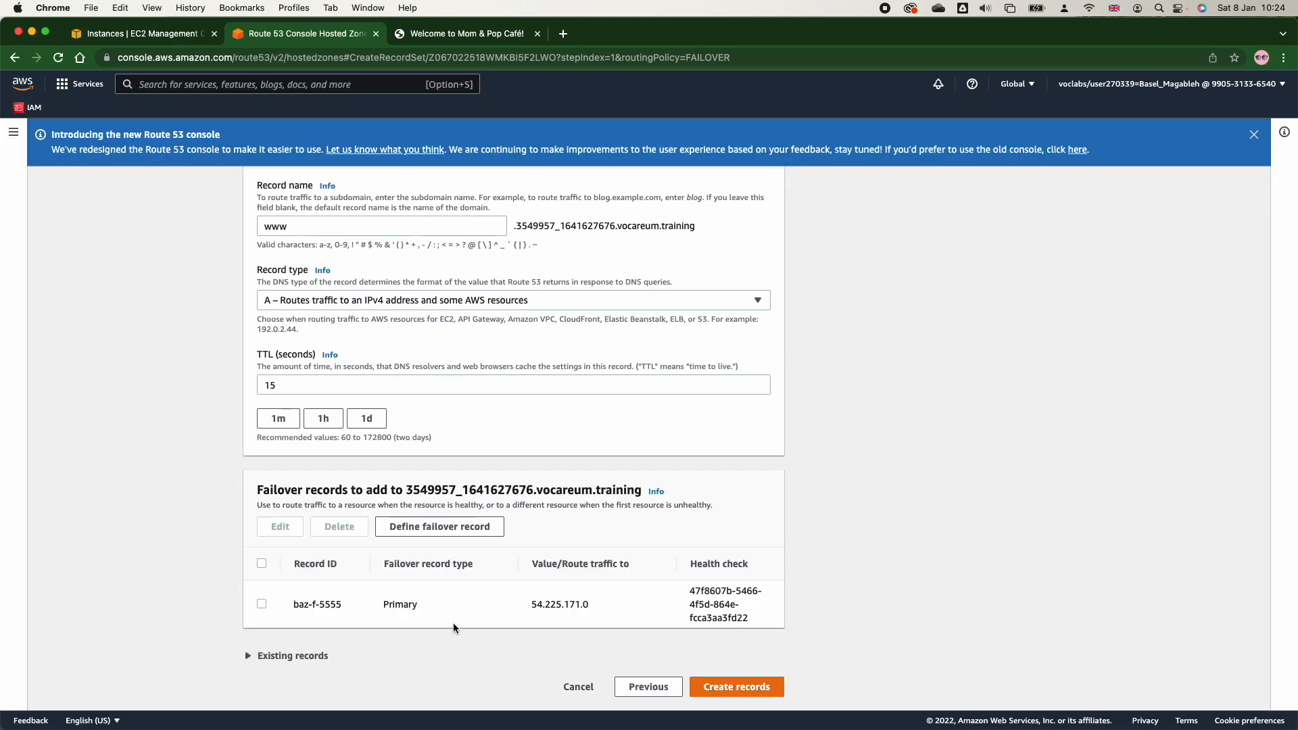
# Begin another failover record with an IP address or another value as its endpoint and Secondary as its failover record type
pyautogui.click(431, 528)
pyautogui.click(487, 354)
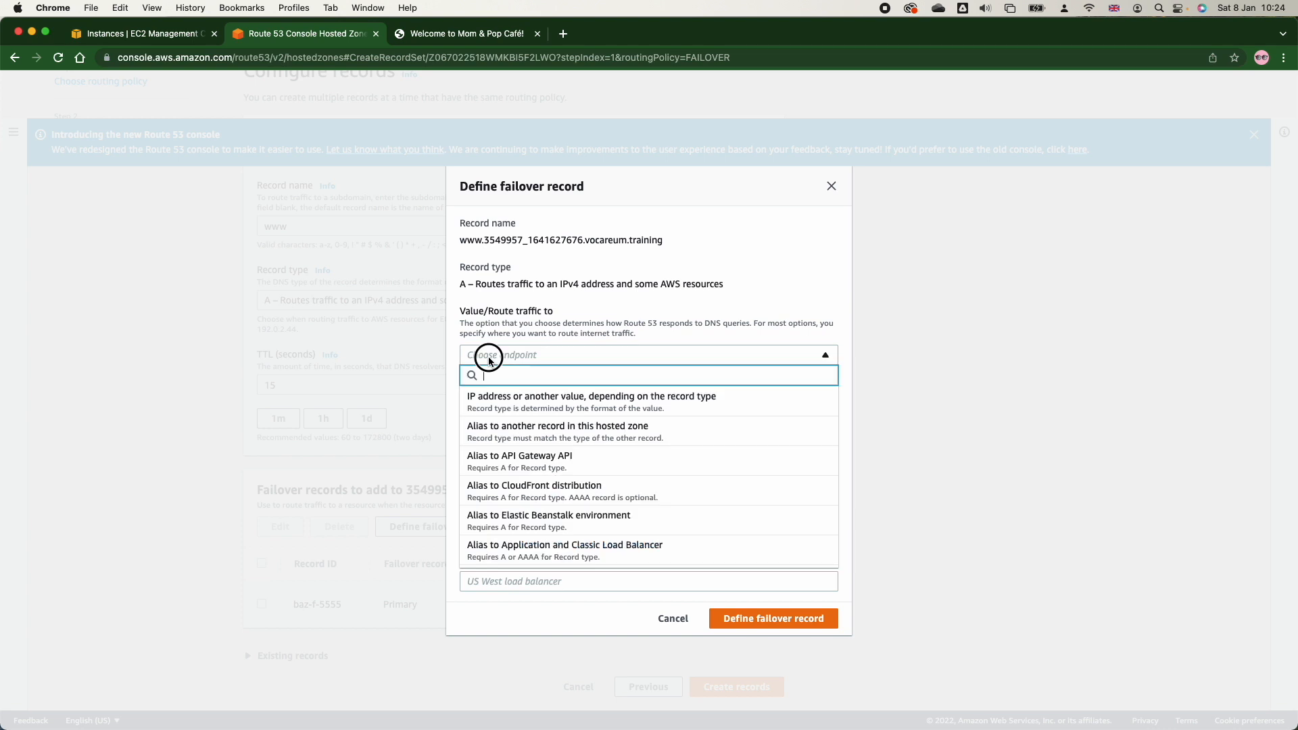
pyautogui.click(495, 397)
pyautogui.click(518, 461)
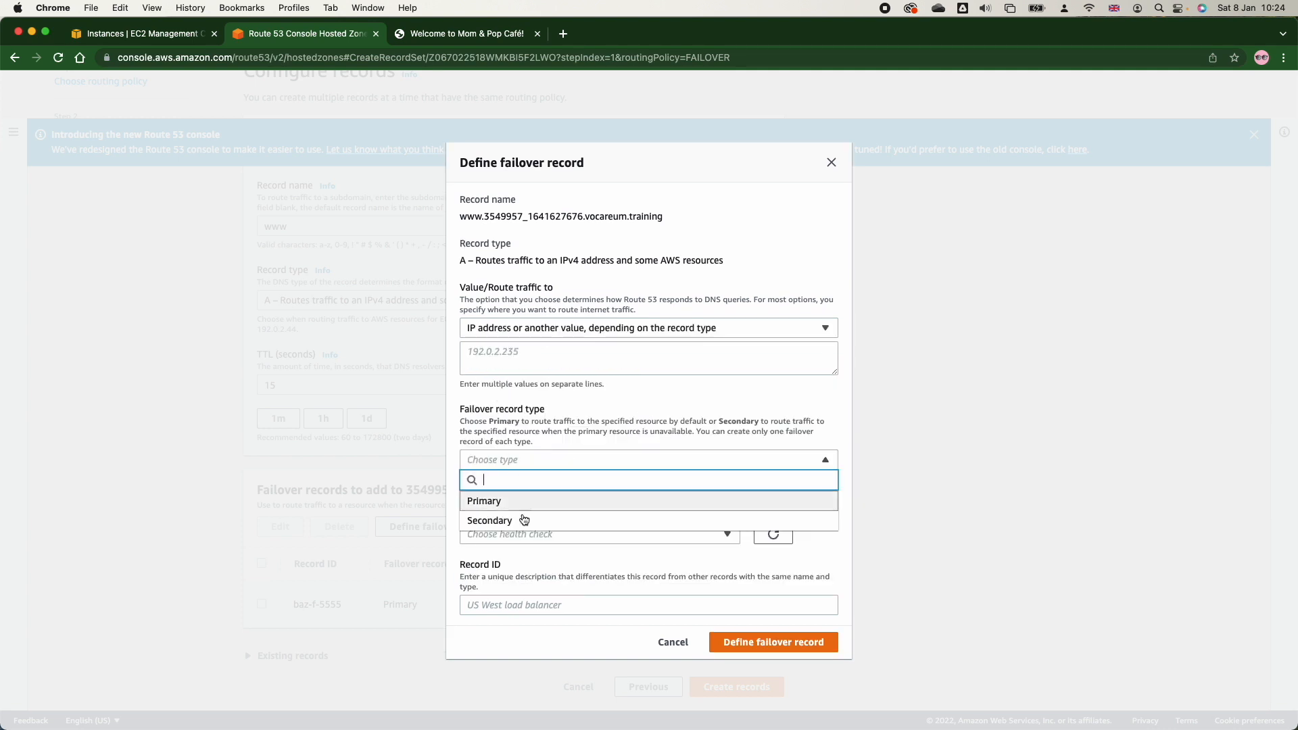
pyautogui.click(524, 524)
pyautogui.click(527, 542)
pyautogui.click(528, 553)
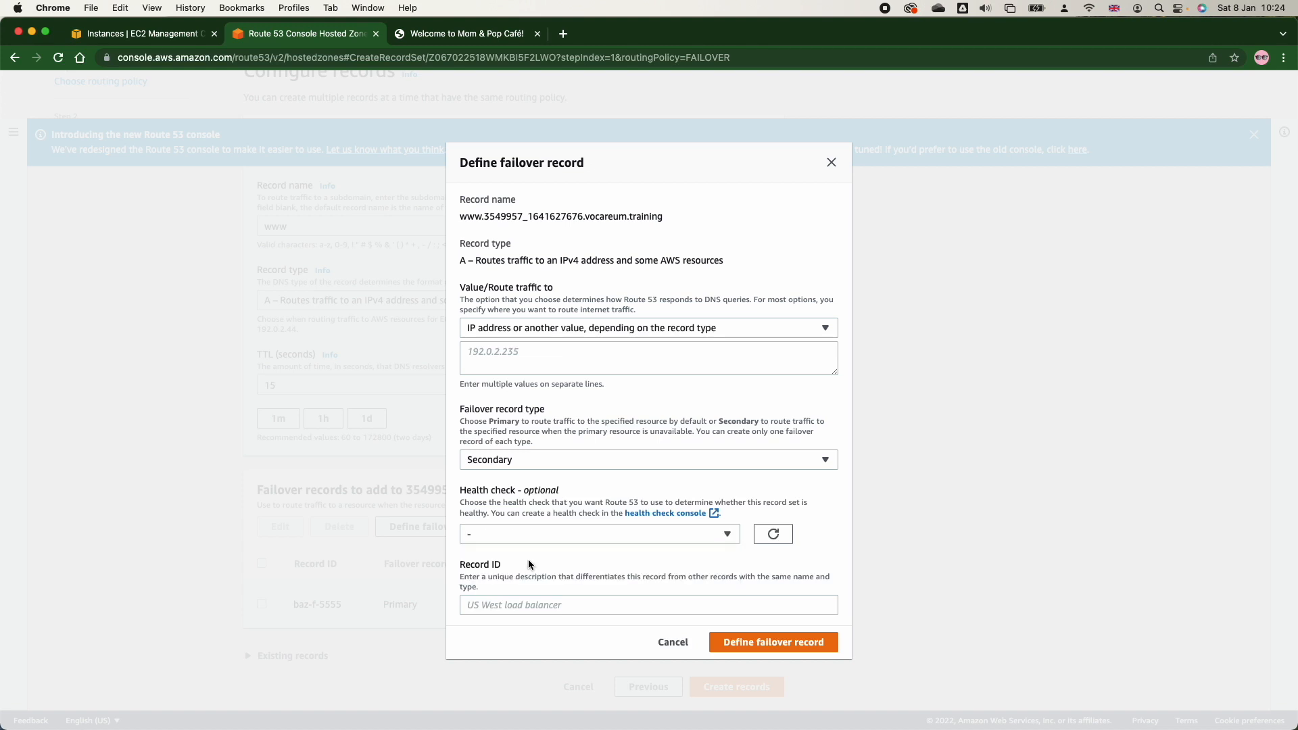
# Leave the secondary failover record without a health check and start its record ID with "ba"
pyautogui.click(534, 536)
pyautogui.click(774, 526)
pyautogui.click(565, 606)
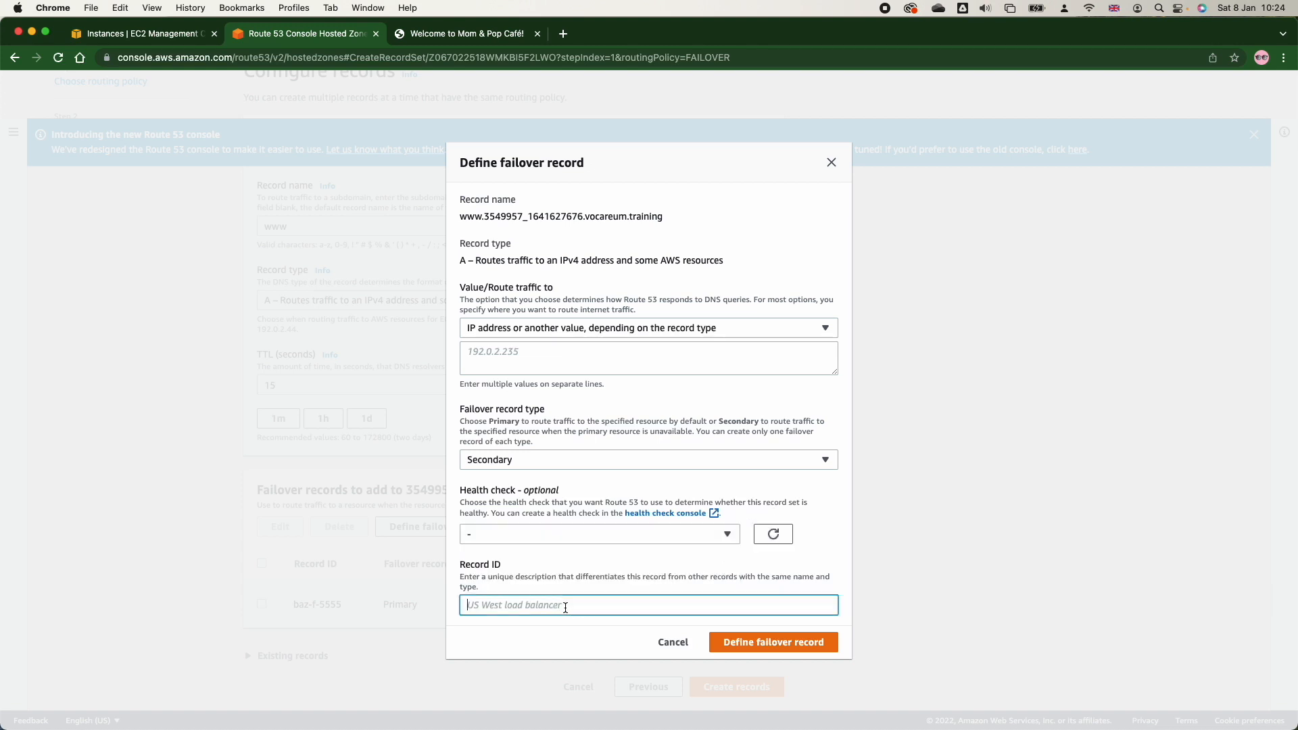
pyautogui.write('ba')
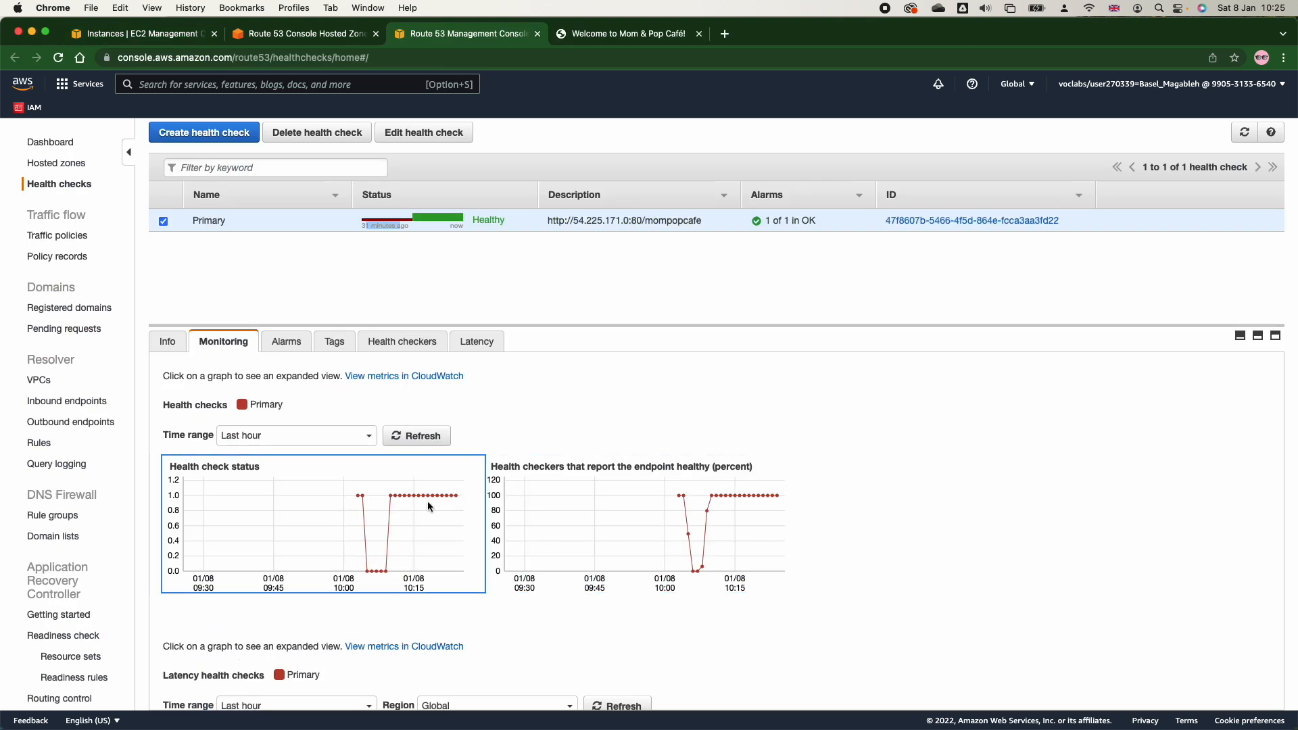
# Refresh the Primary health check's monitoring graphs and examine its latency graphs for the last hour
pyautogui.click(418, 435)
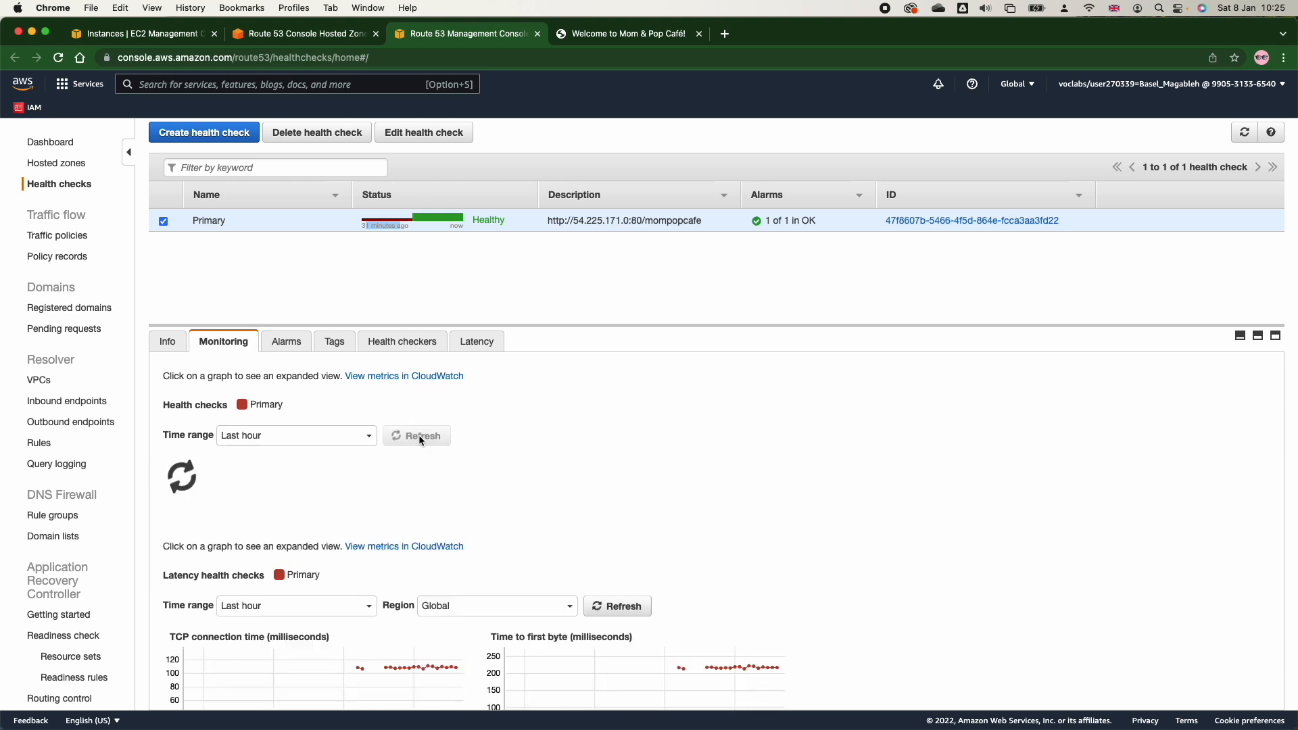
pyautogui.click(476, 342)
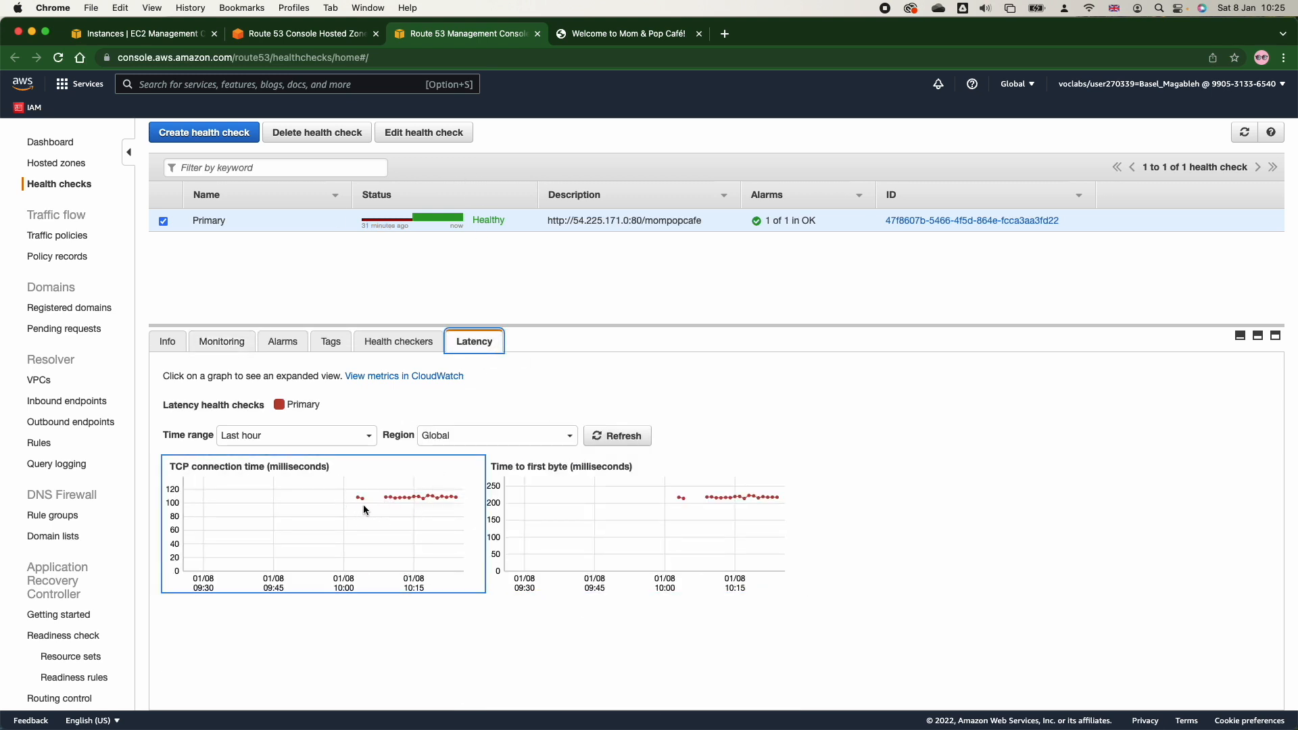
pyautogui.moveTo(417, 500)
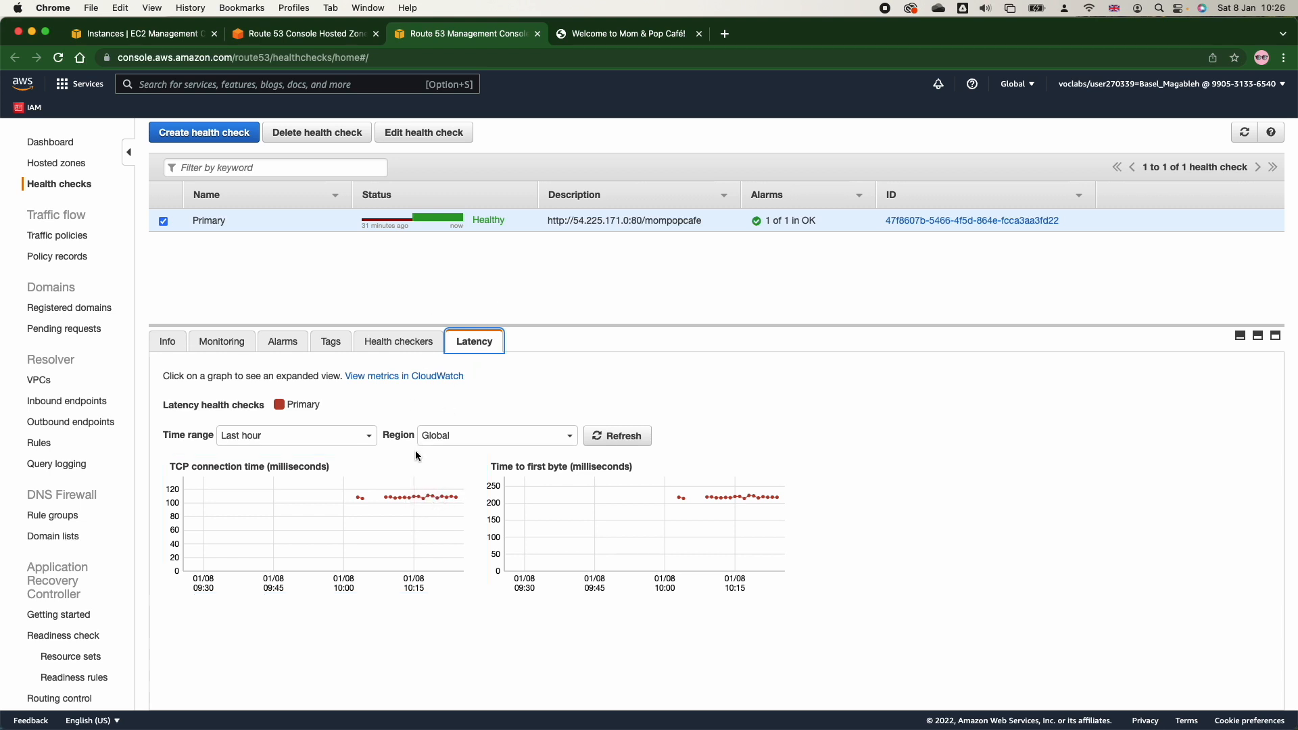
# Stop the EC2 instance MomPopCafeInstance1 and confirm the stop
pyautogui.click(186, 37)
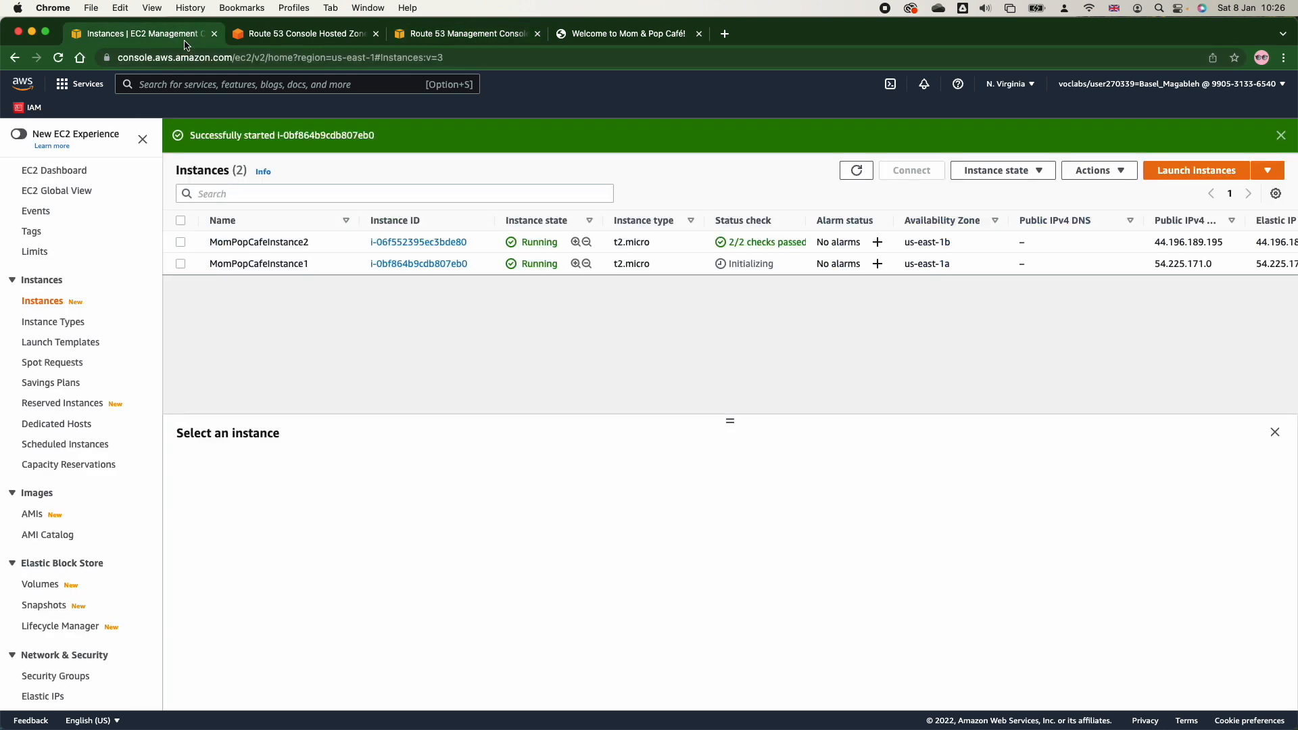
pyautogui.click(180, 264)
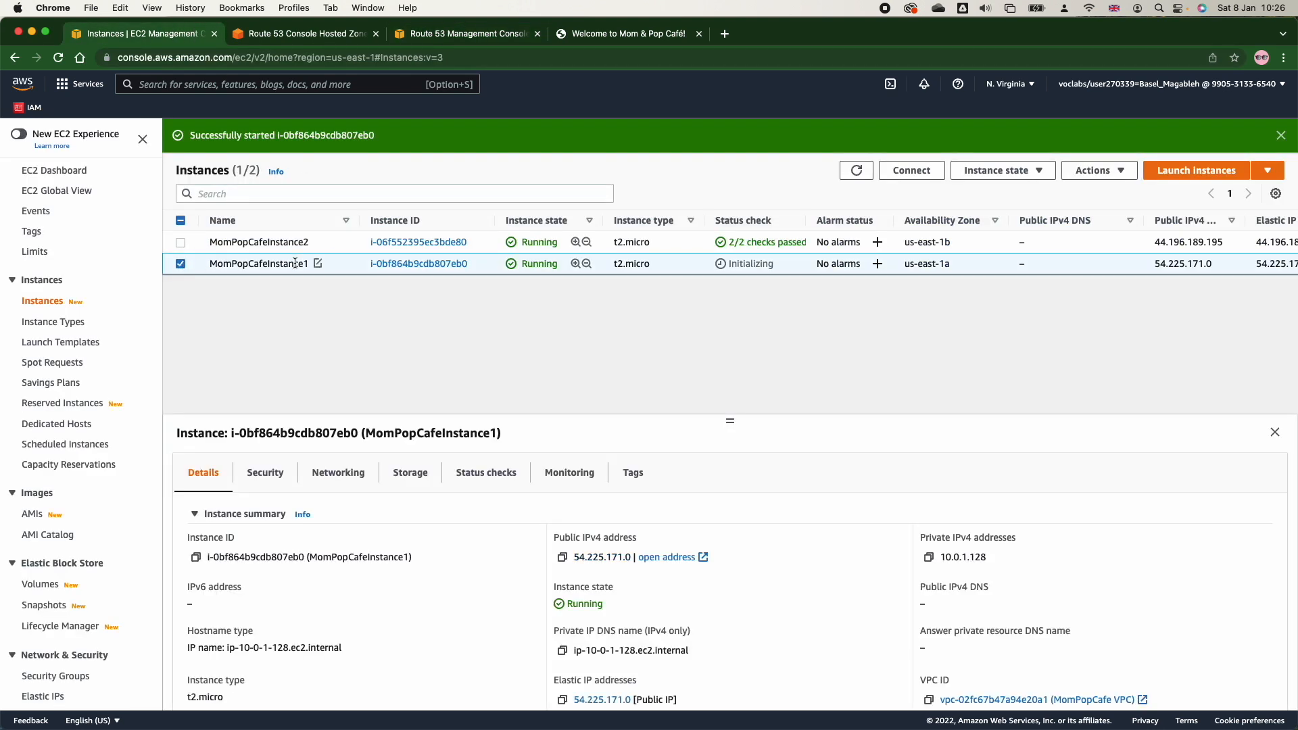
pyautogui.click(994, 171)
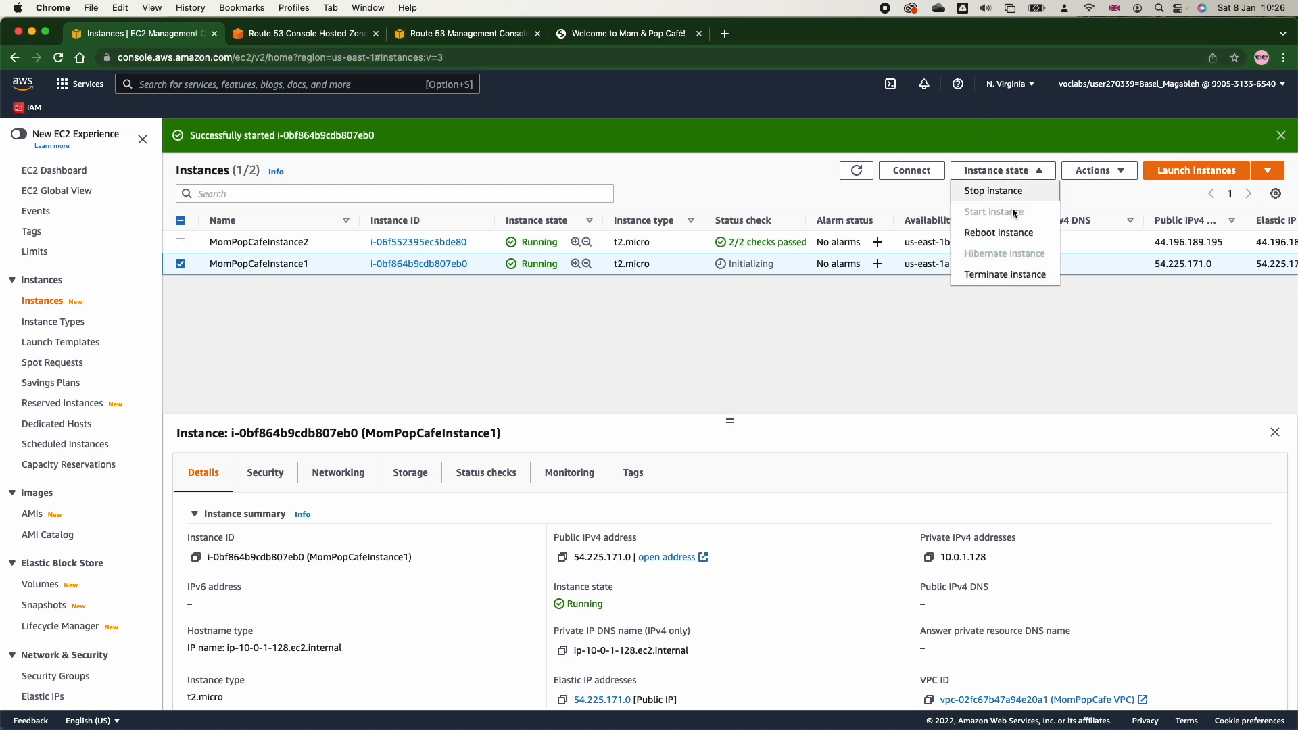
pyautogui.click(1008, 193)
pyautogui.click(895, 481)
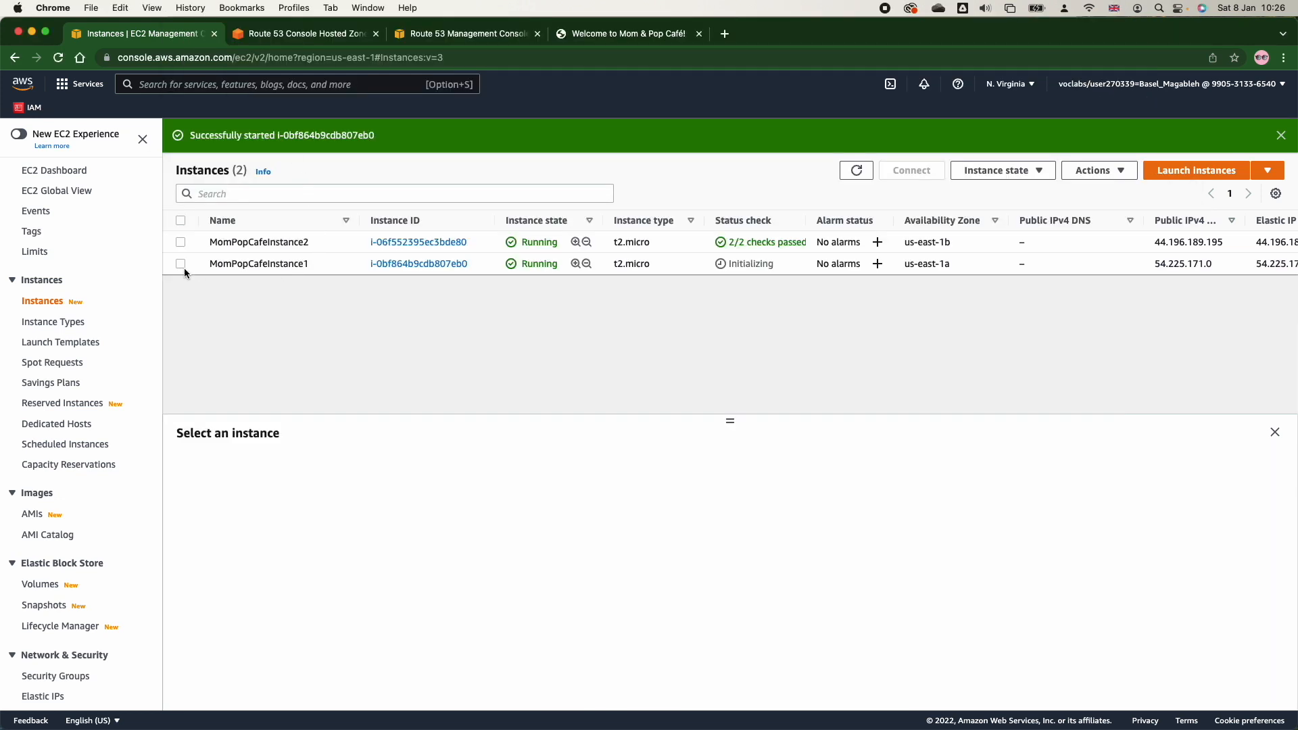
pyautogui.click(180, 264)
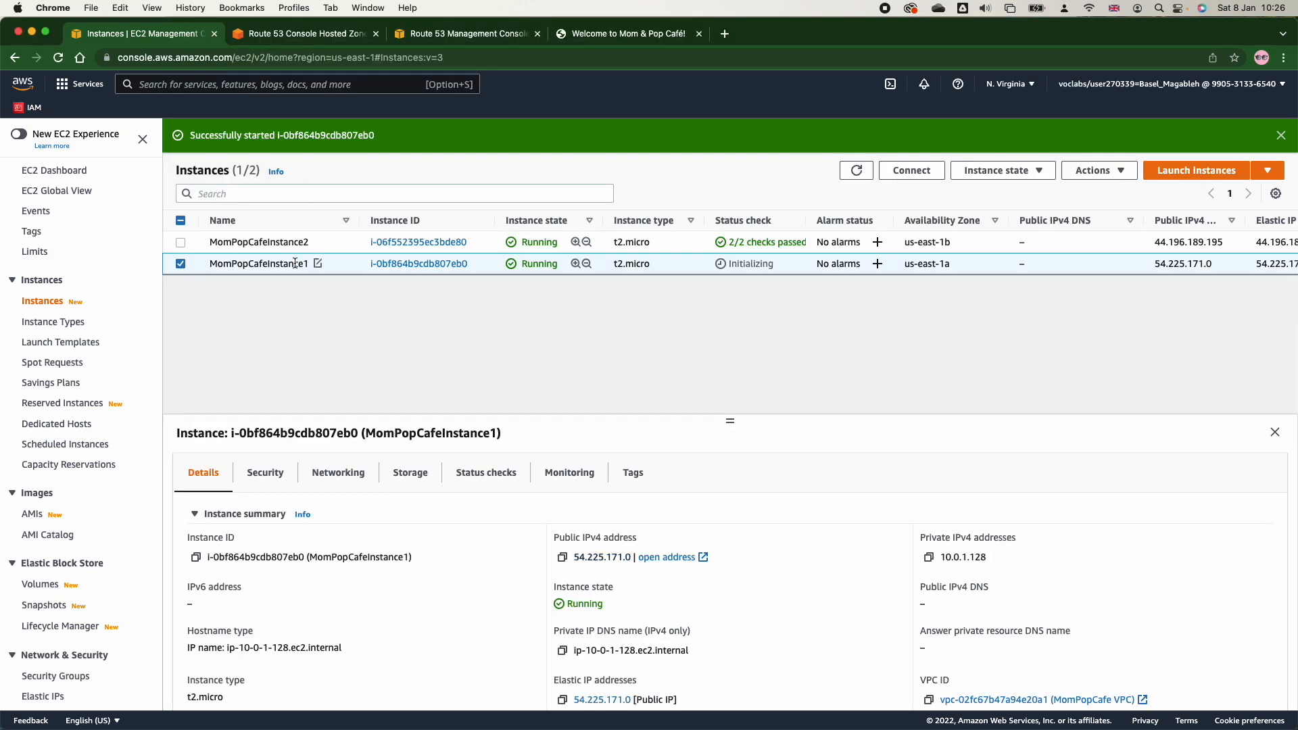
pyautogui.click(1006, 171)
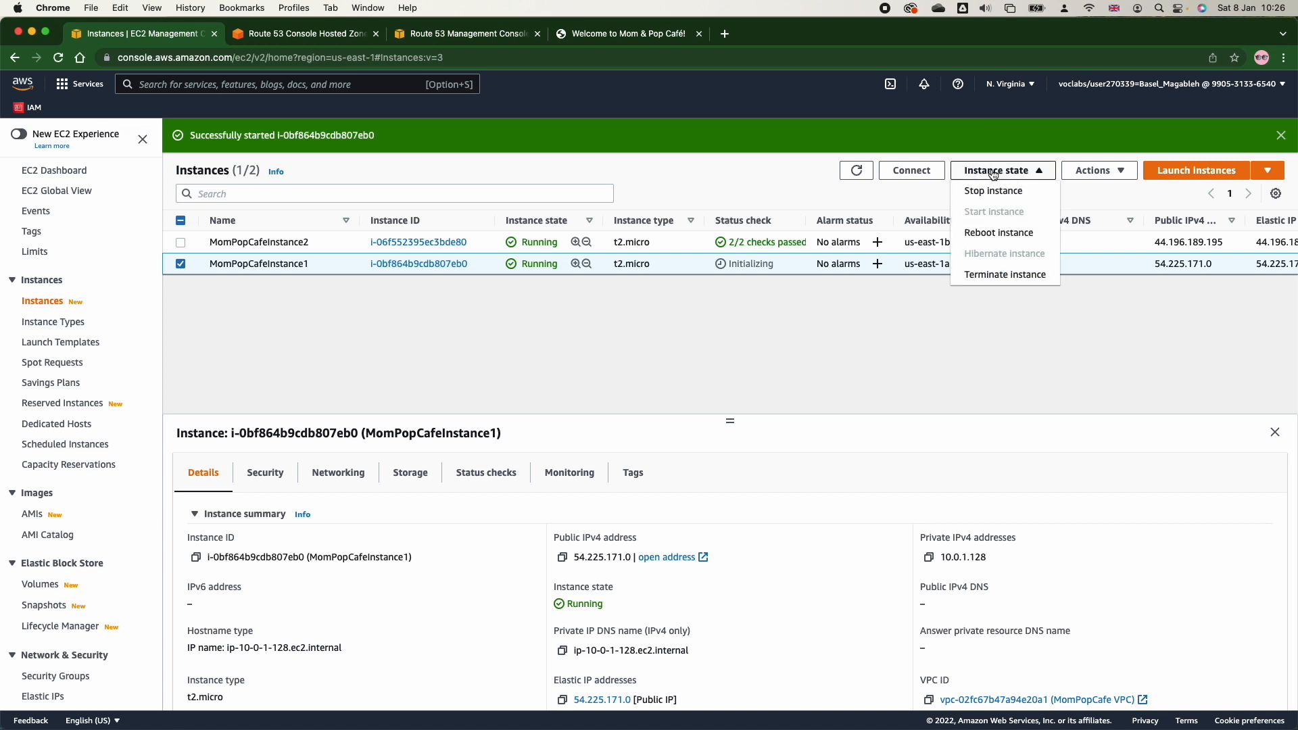
pyautogui.click(994, 191)
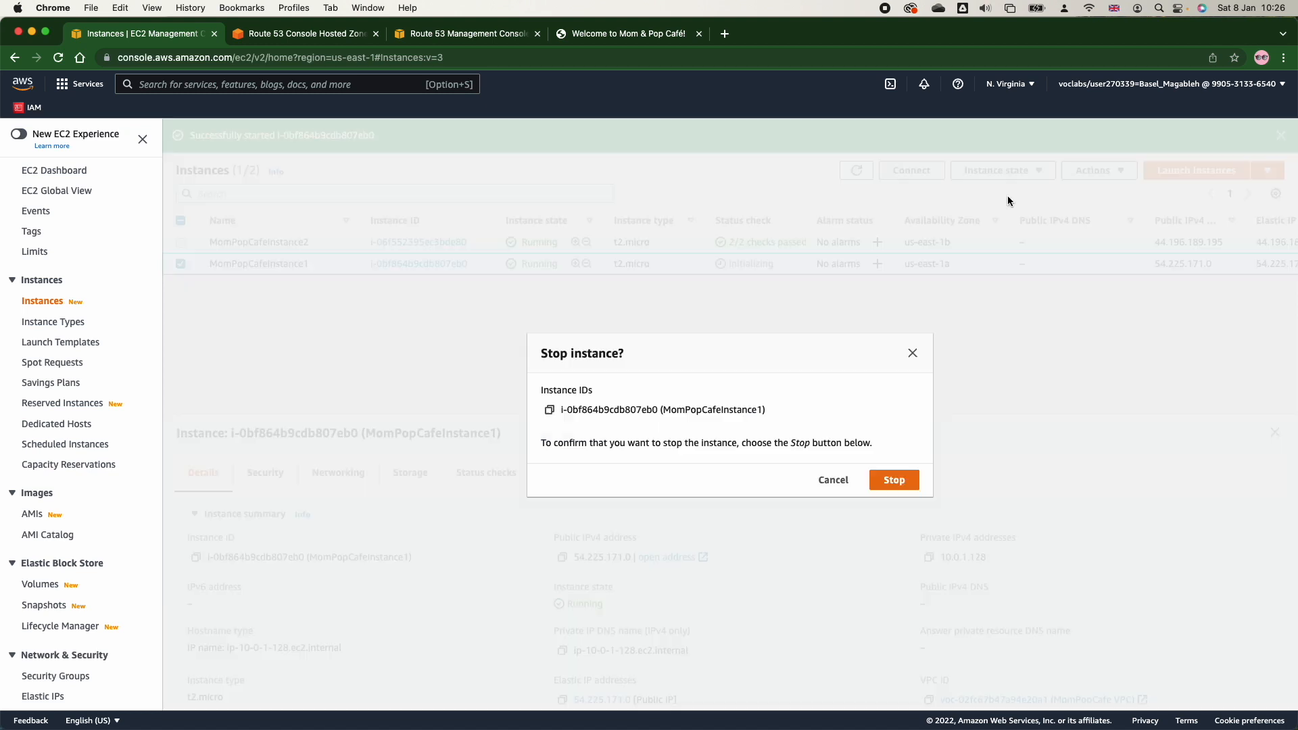
pyautogui.click(894, 482)
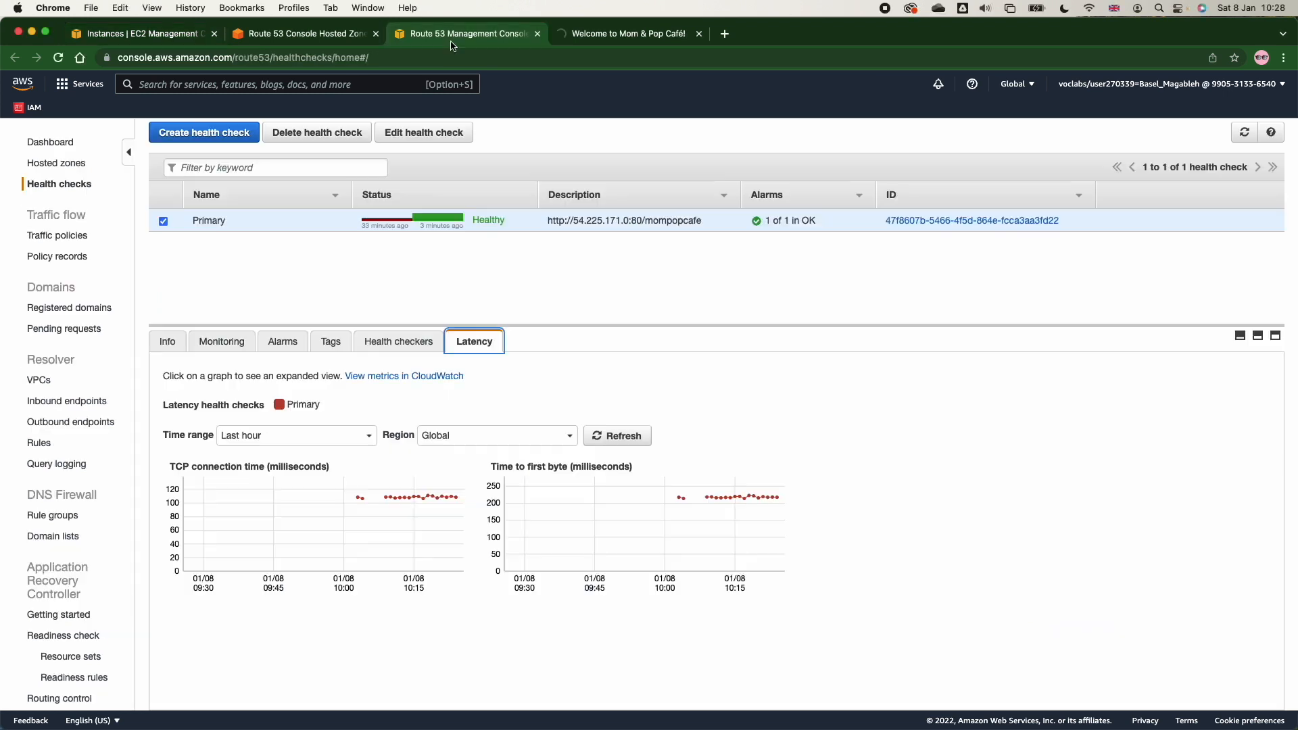
# Refresh the Primary health check's latency graphs and check the details of both www failover records, including the primary record's TTL
pyautogui.click(592, 435)
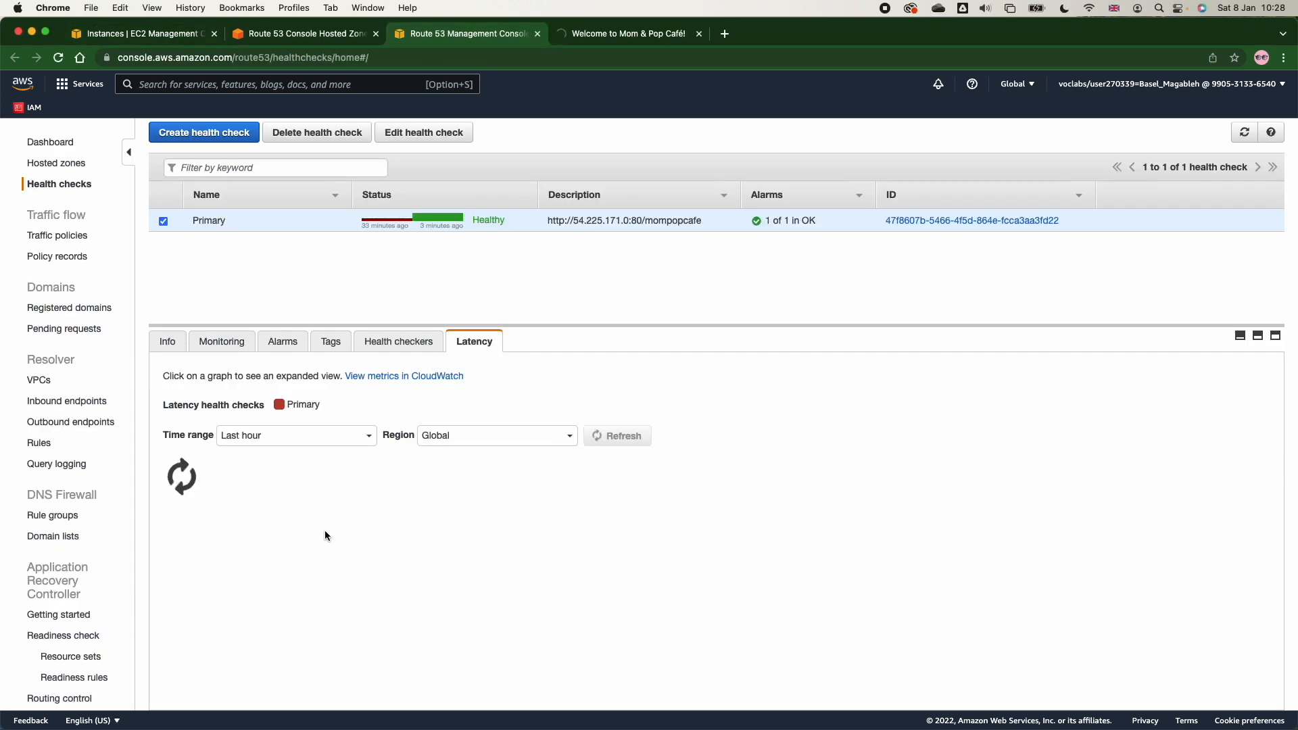
pyautogui.click(277, 34)
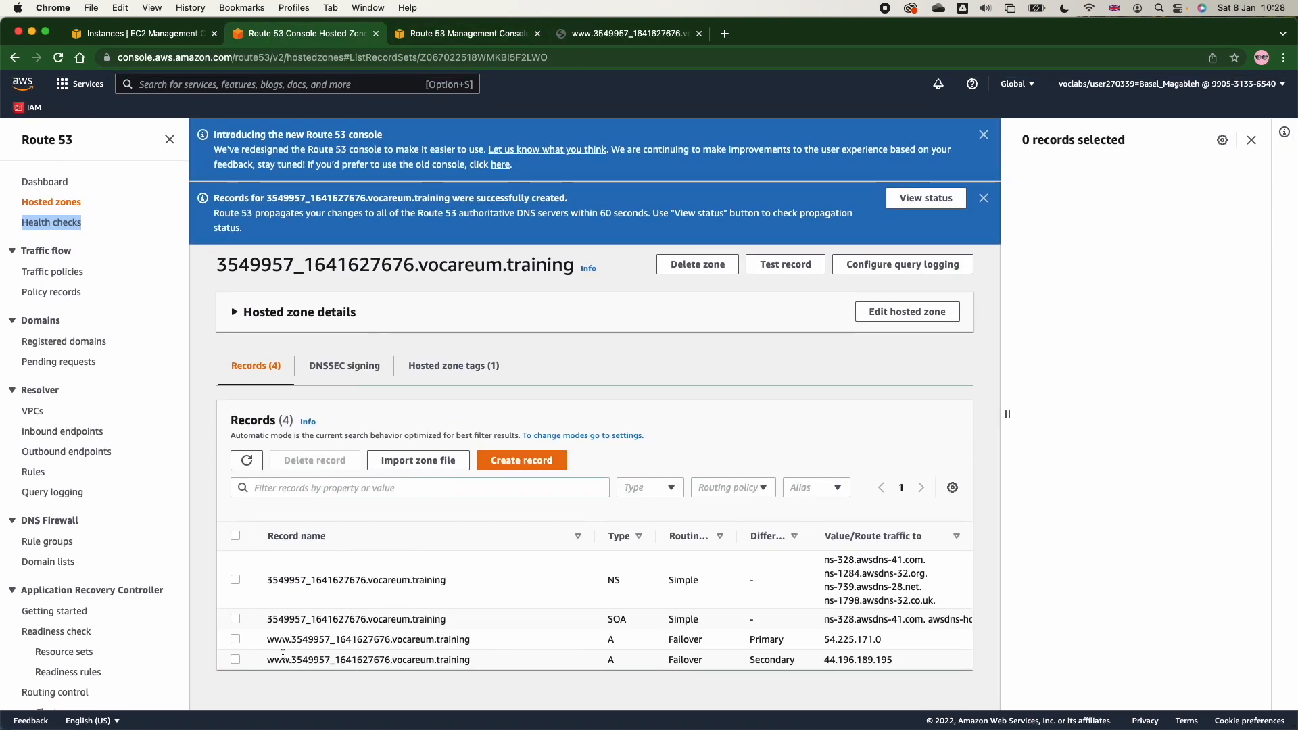
pyautogui.click(236, 640)
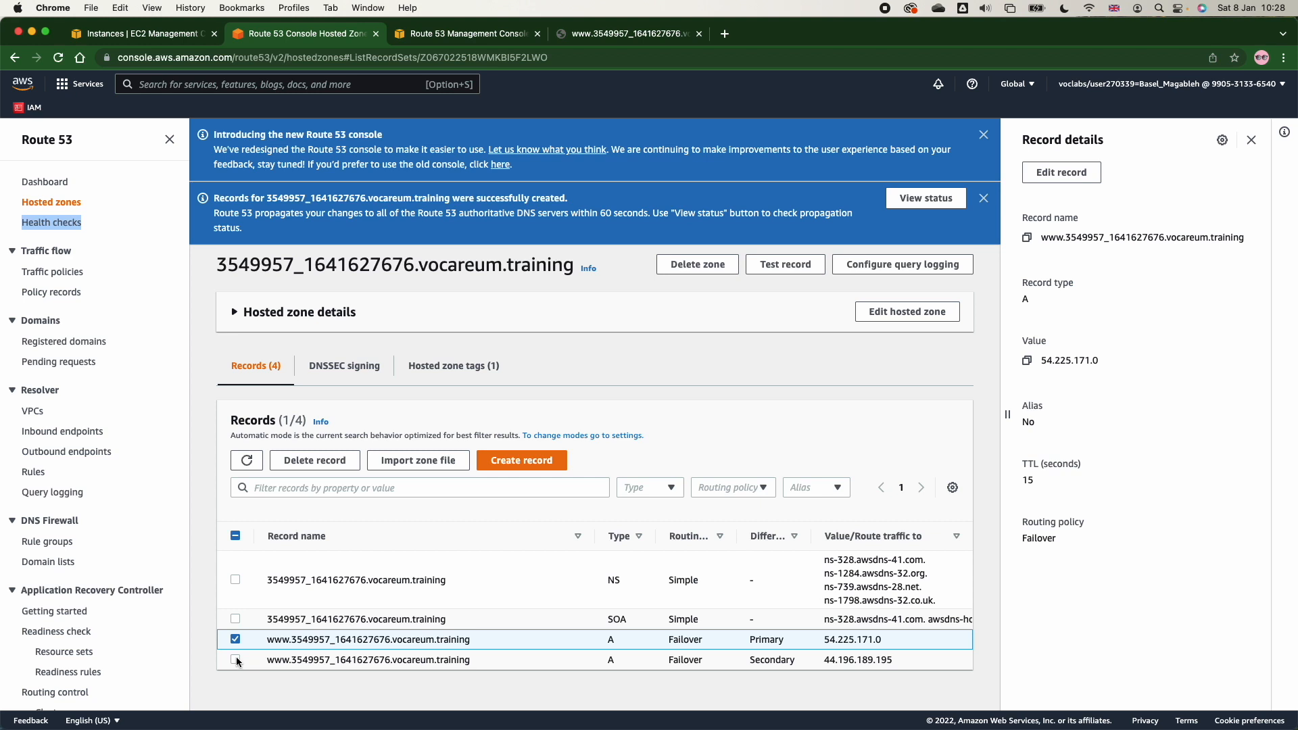
pyautogui.click(236, 660)
pyautogui.click(235, 640)
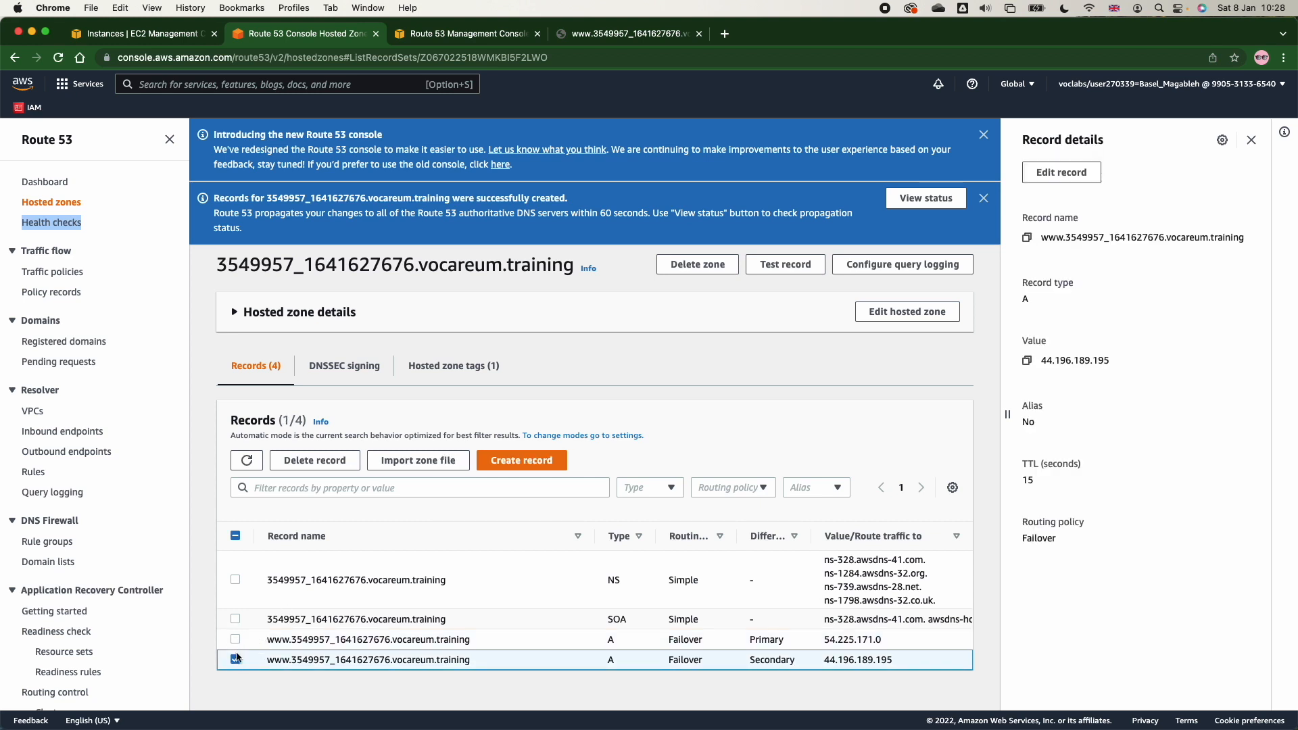
pyautogui.click(236, 660)
pyautogui.click(235, 640)
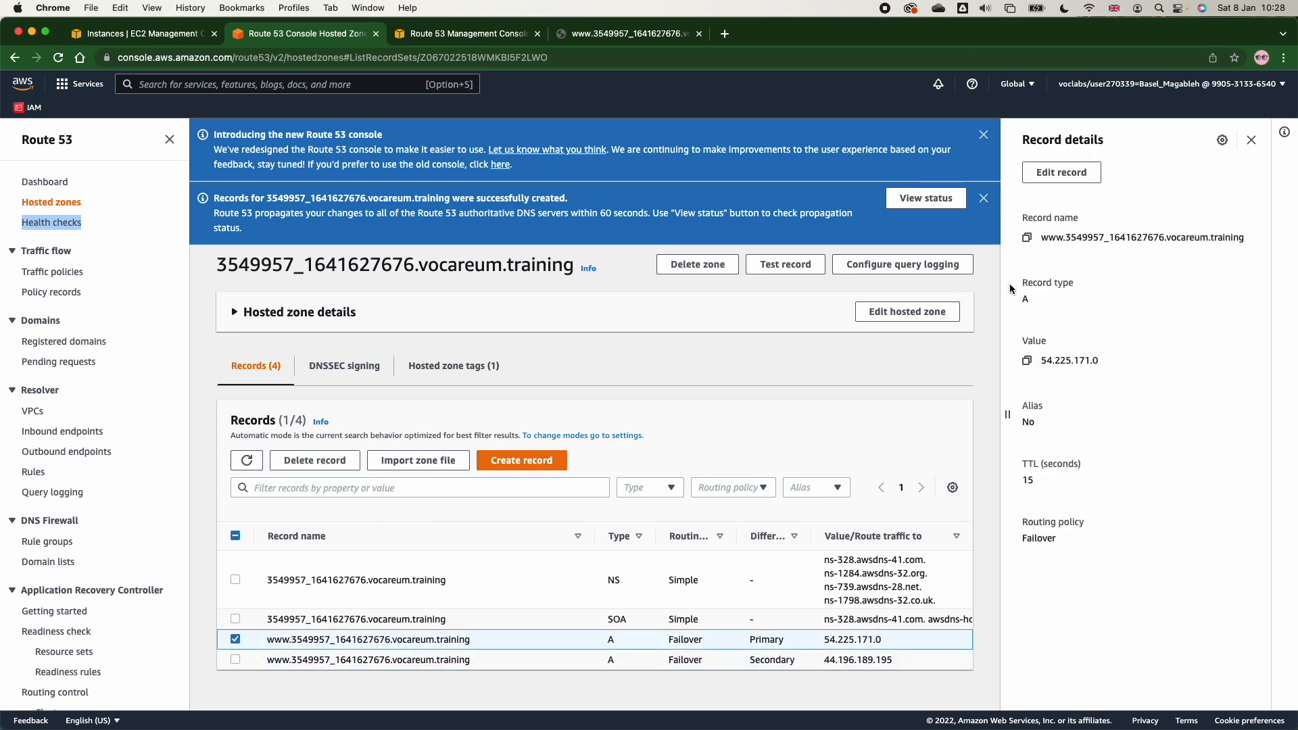
pyautogui.doubleClick(1028, 480)
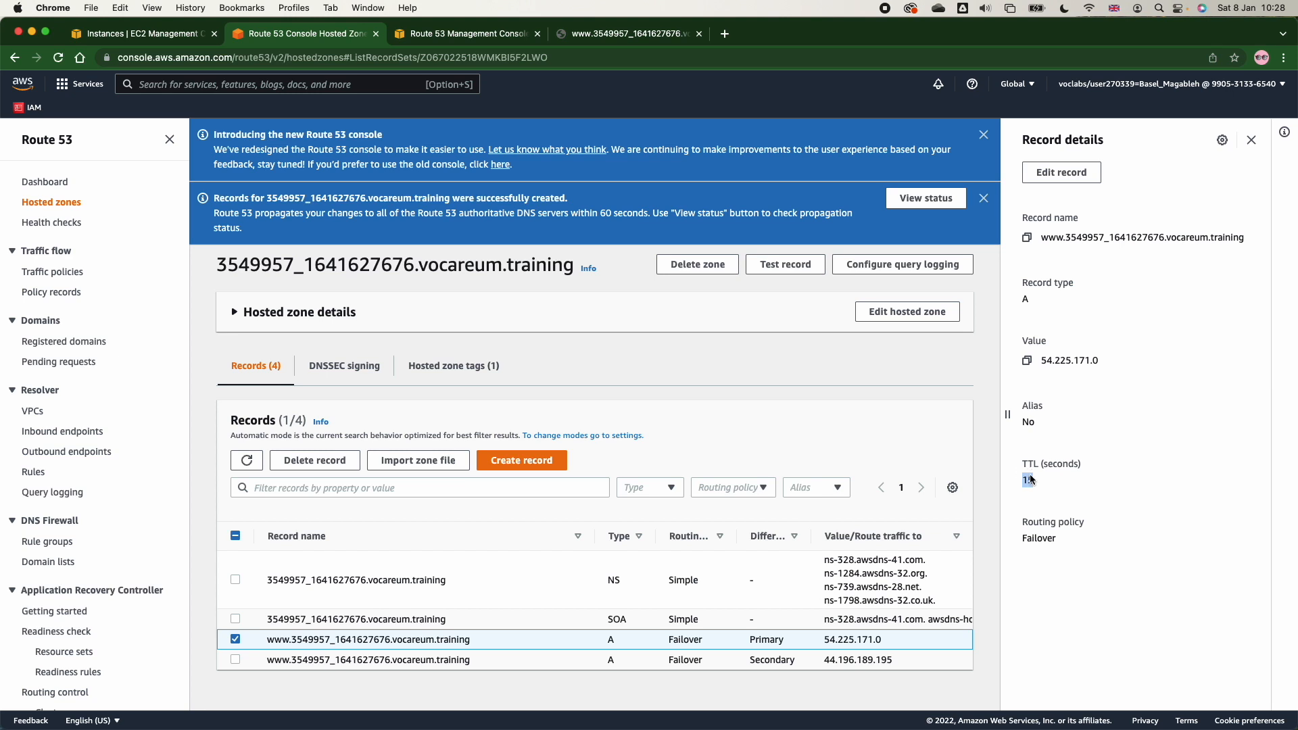
pyautogui.moveTo(1079, 454); pyautogui.dragTo(1048, 484)
pyautogui.click(1043, 481)
pyautogui.moveTo(238, 727)
# Reload the Mom & Pop Café page at the www address and check the IP address in its server information
pyautogui.click(591, 32)
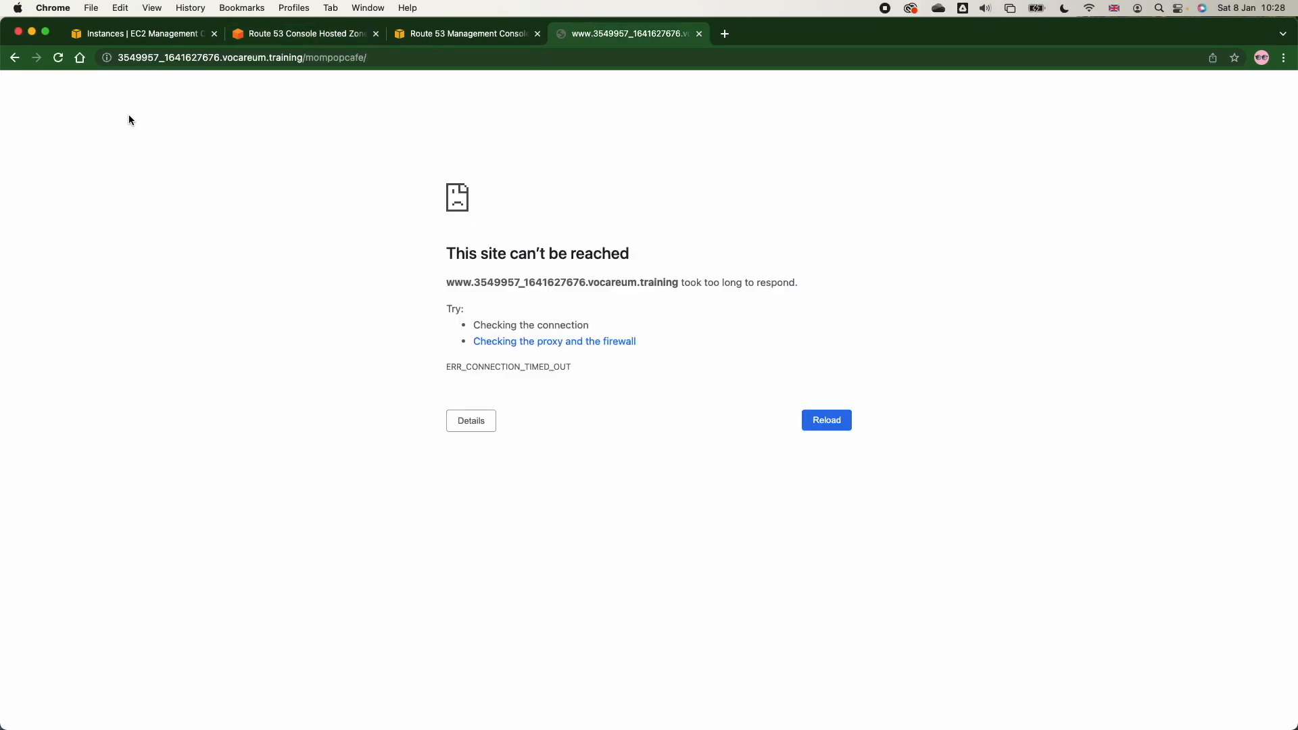
pyautogui.click(58, 58)
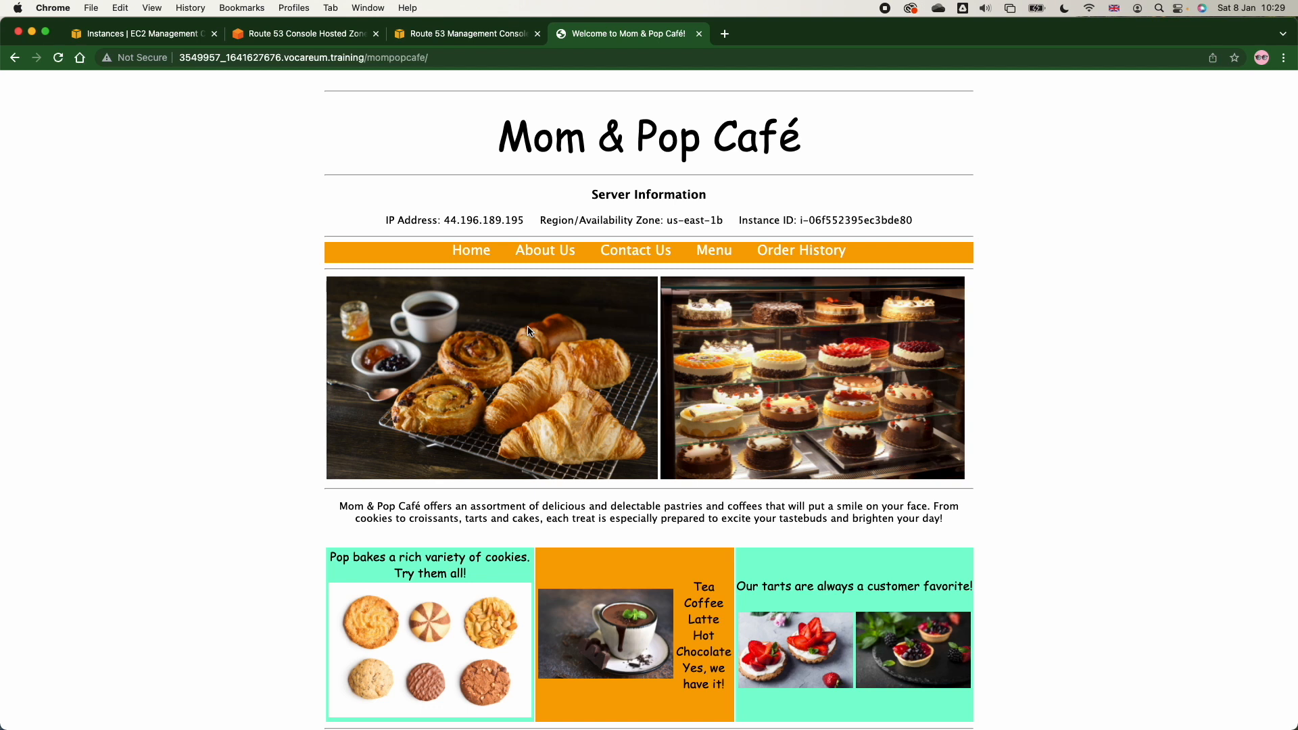
pyautogui.doubleClick(490, 221)
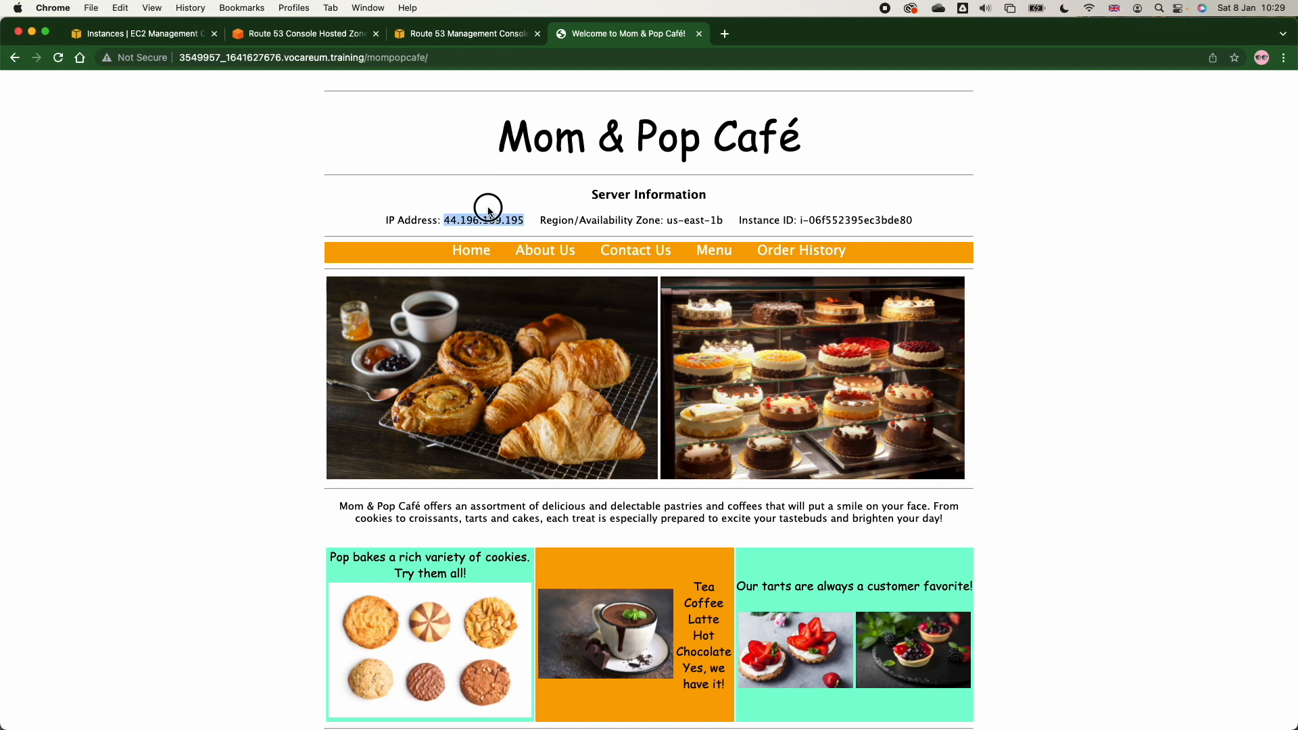
pyautogui.tripleClick(483, 216)
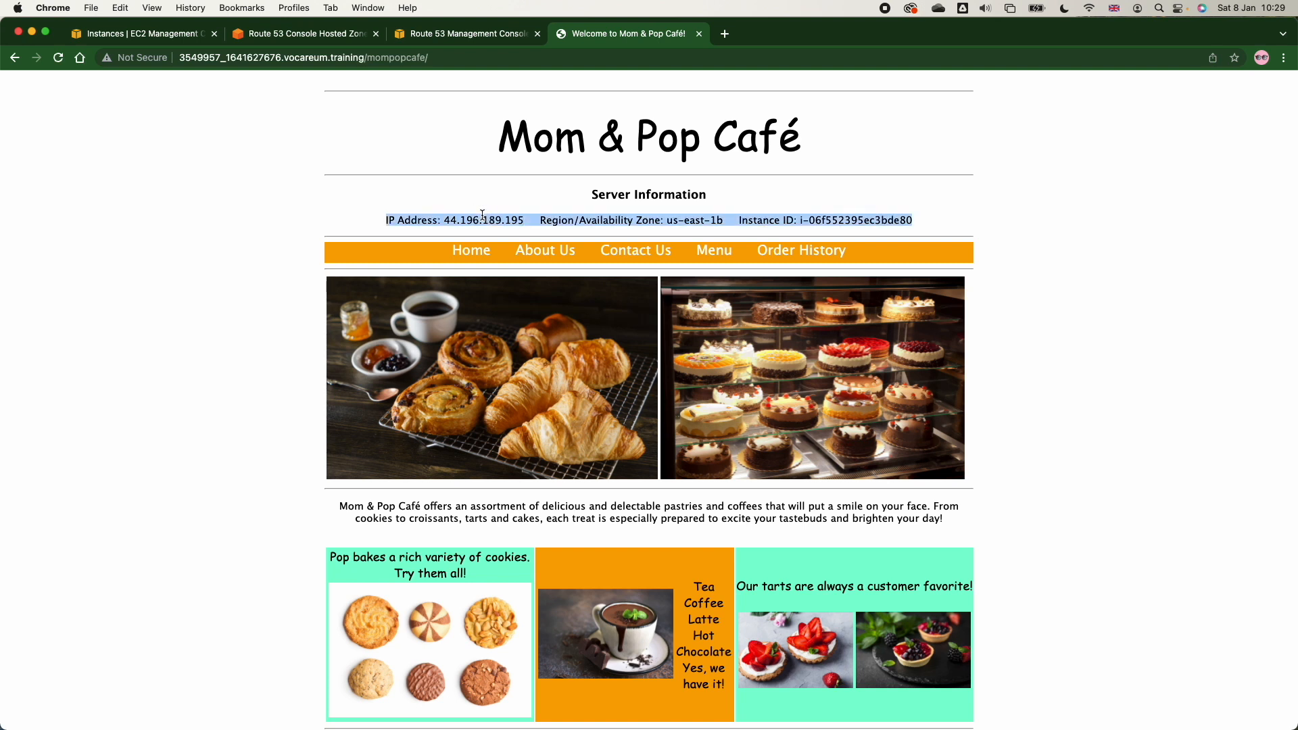
pyautogui.click(482, 219)
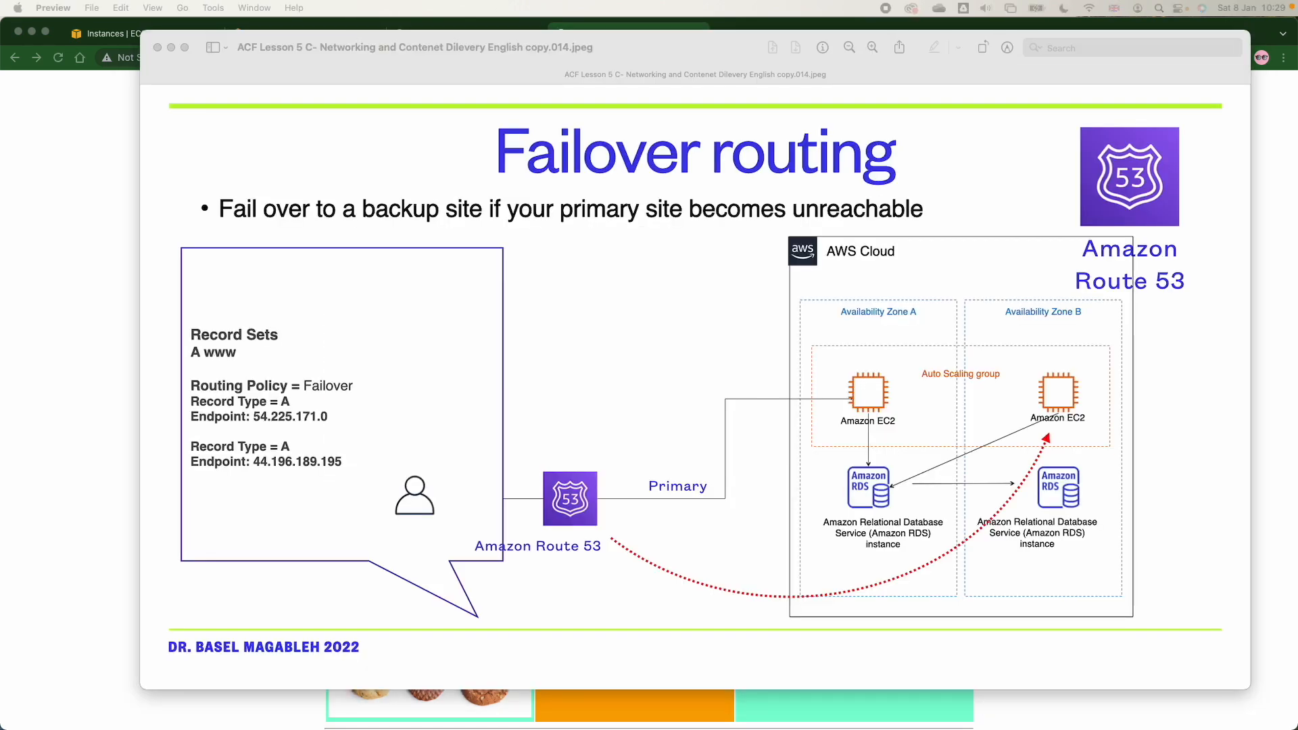
# Close the failover routing slide and delete the primary and secondary www failover records from the hosted zone
pyautogui.click(157, 48)
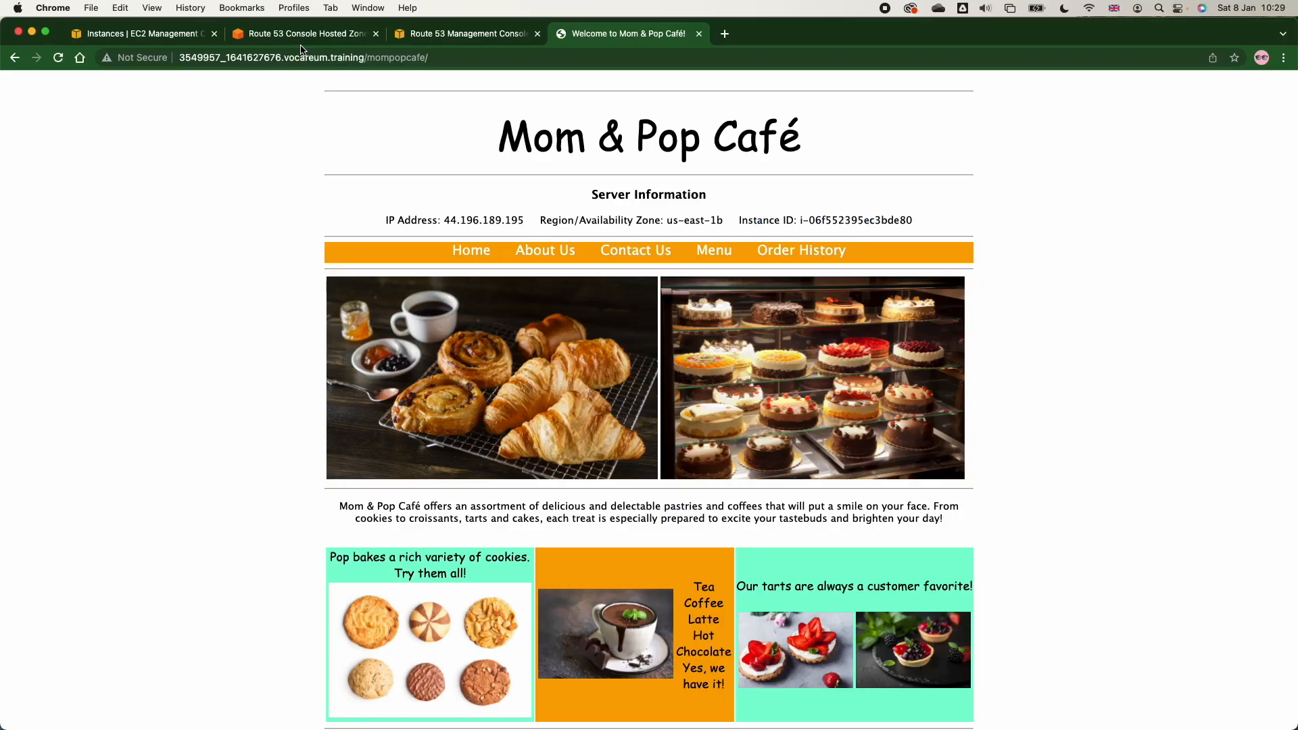
pyautogui.click(303, 34)
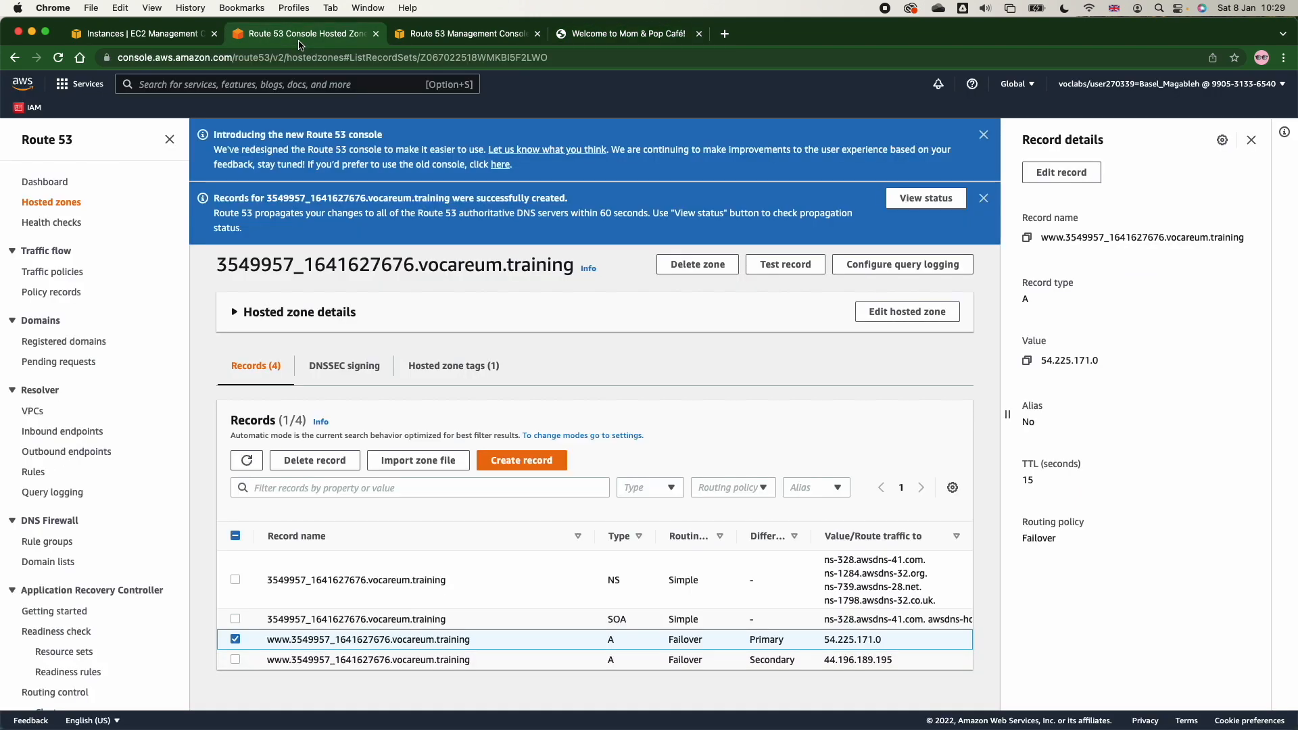
pyautogui.click(235, 659)
pyautogui.click(304, 470)
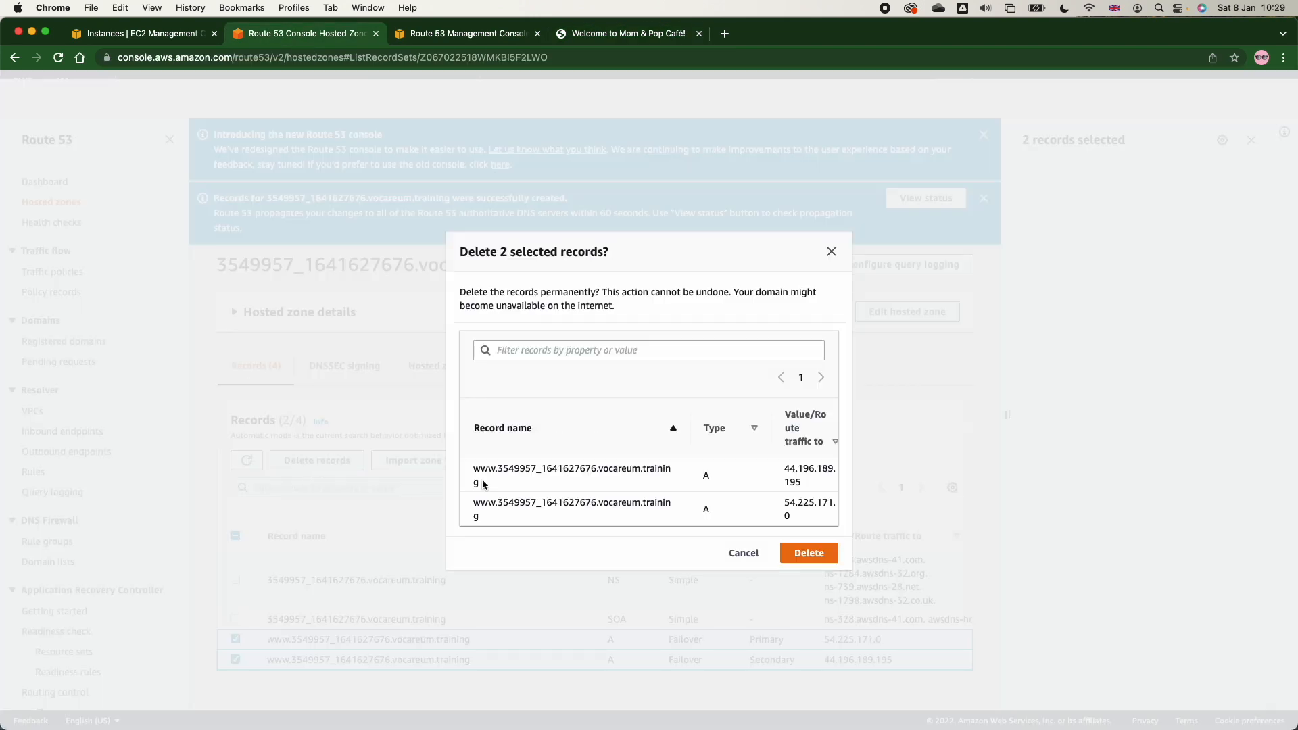
pyautogui.click(824, 552)
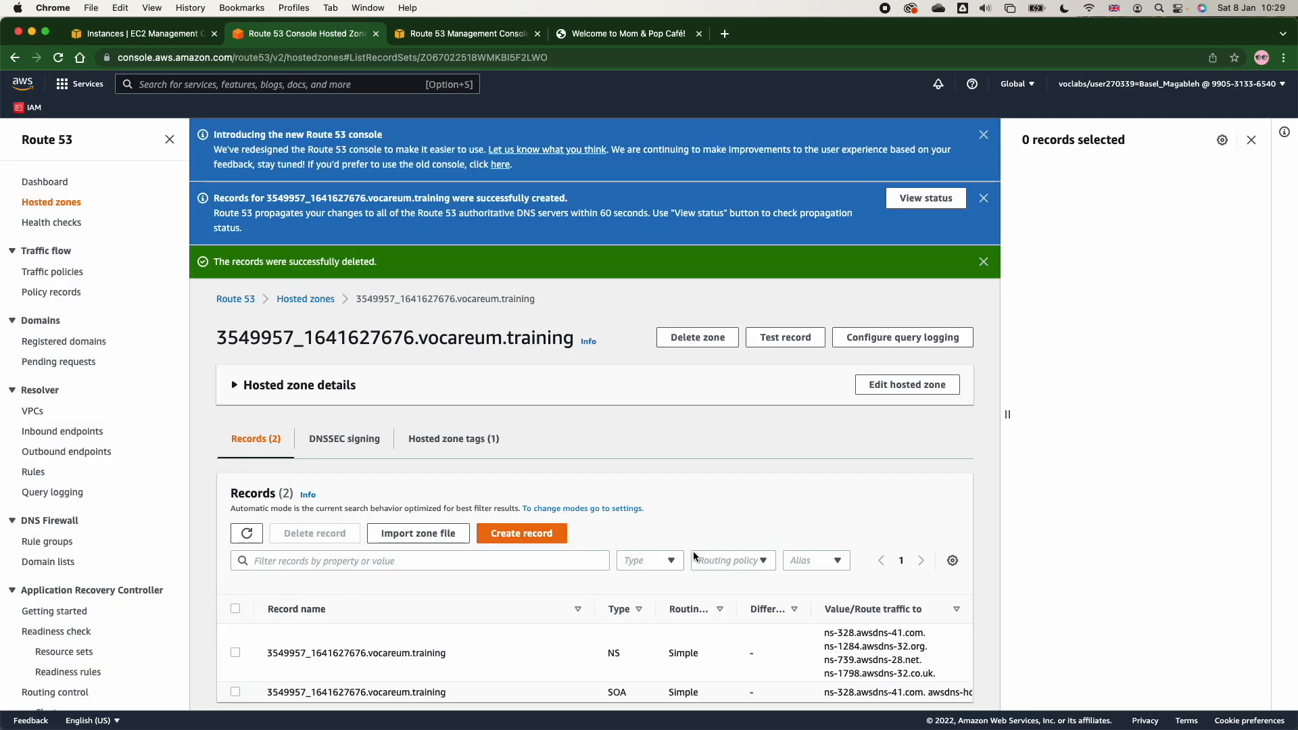
# Begin a multivalue answer A record named www, with an IP address or another value as its endpoint
pyautogui.click(522, 534)
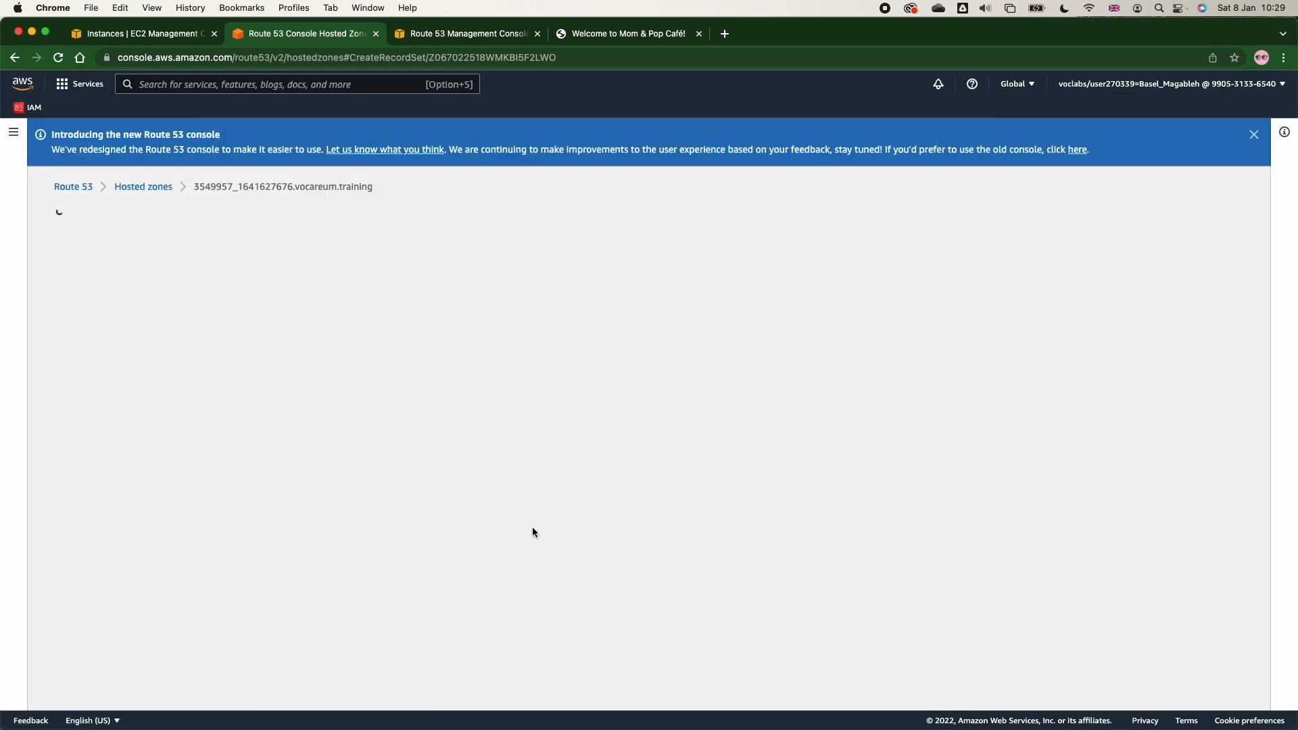
pyautogui.click(639, 492)
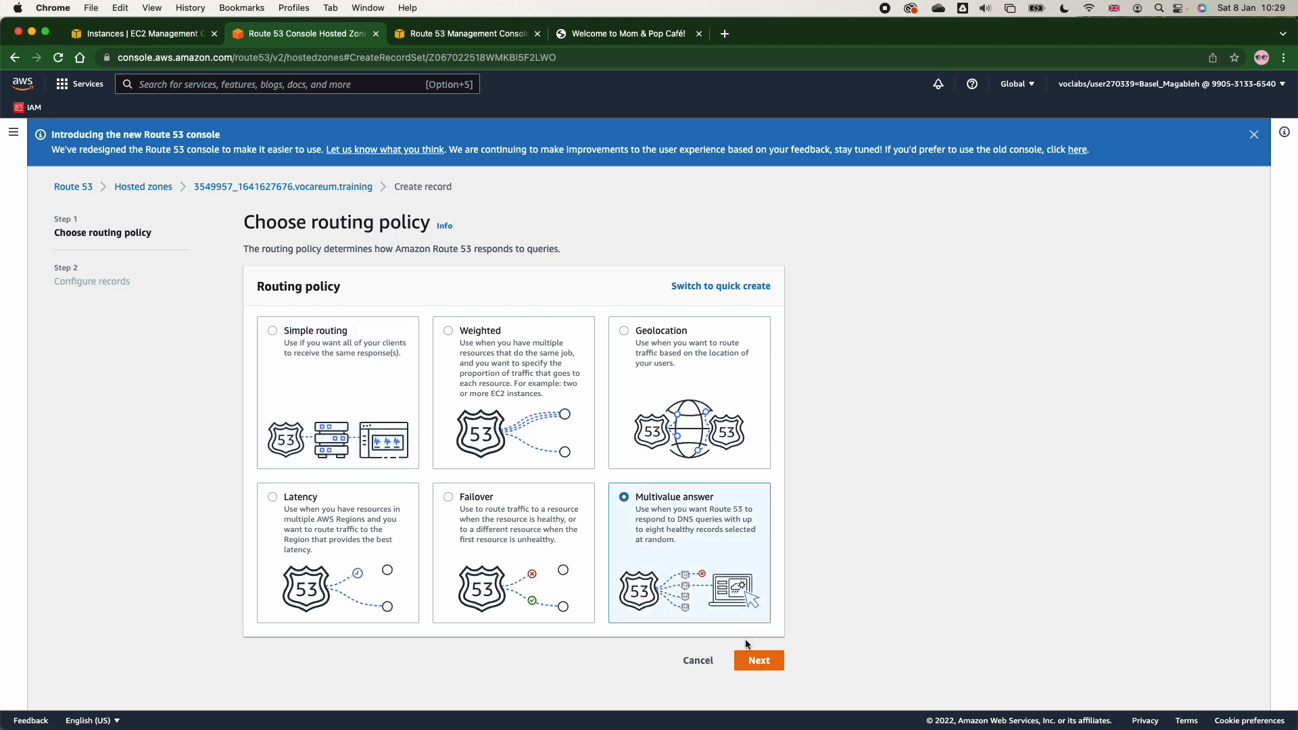
pyautogui.click(754, 661)
pyautogui.click(376, 378)
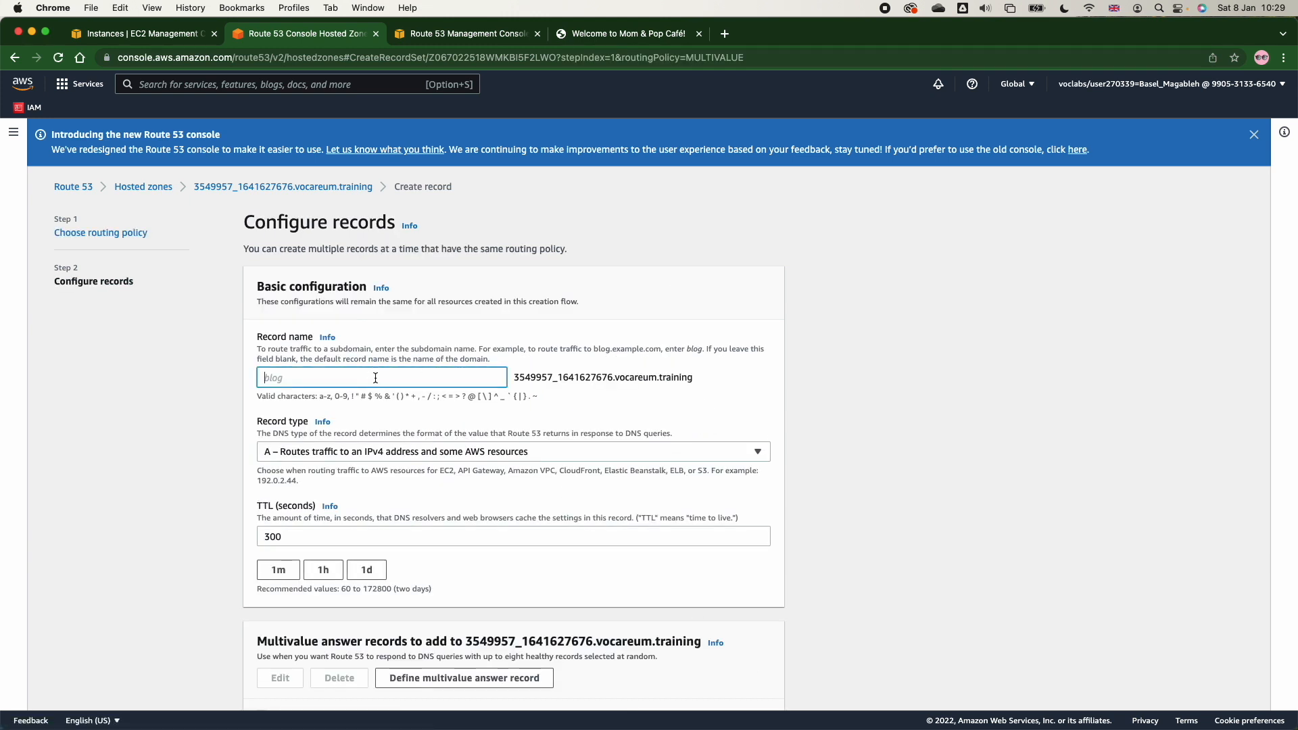
pyautogui.write('www')
pyautogui.scroll(-3, 375, 405)
pyautogui.click(514, 654)
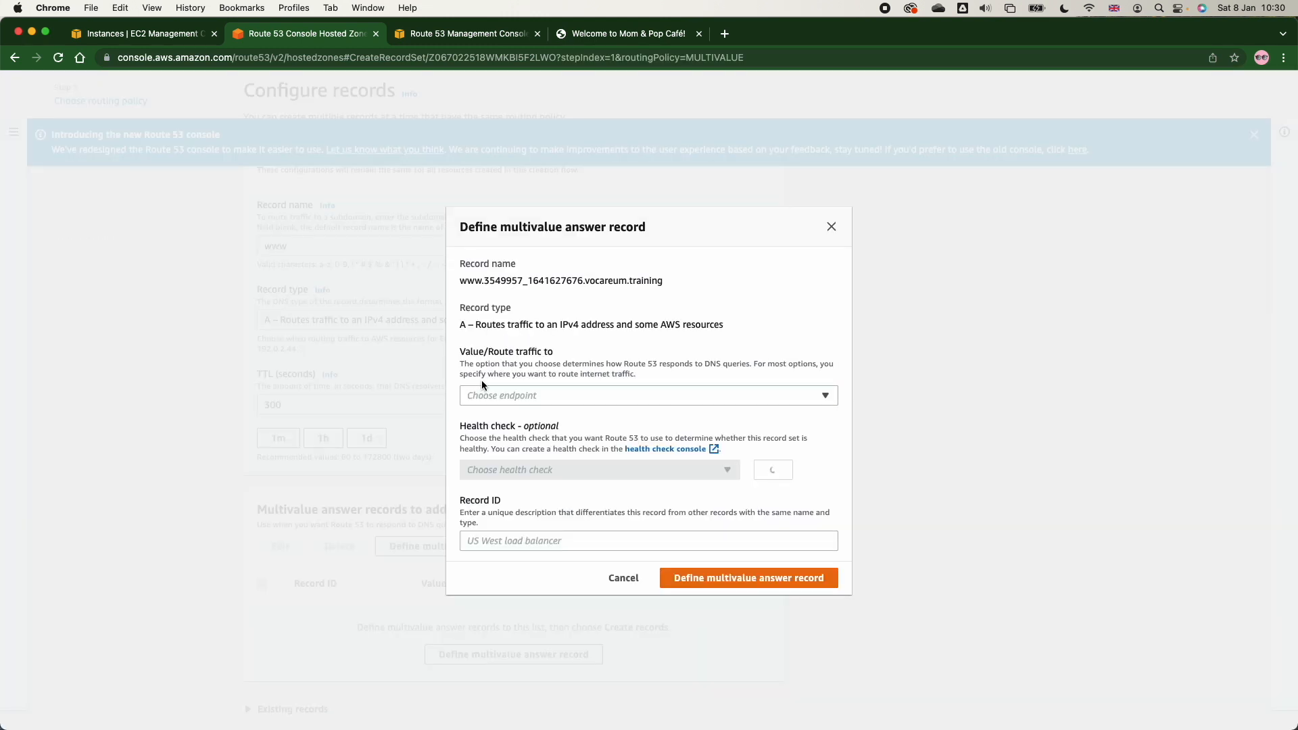
pyautogui.click(500, 399)
pyautogui.click(506, 440)
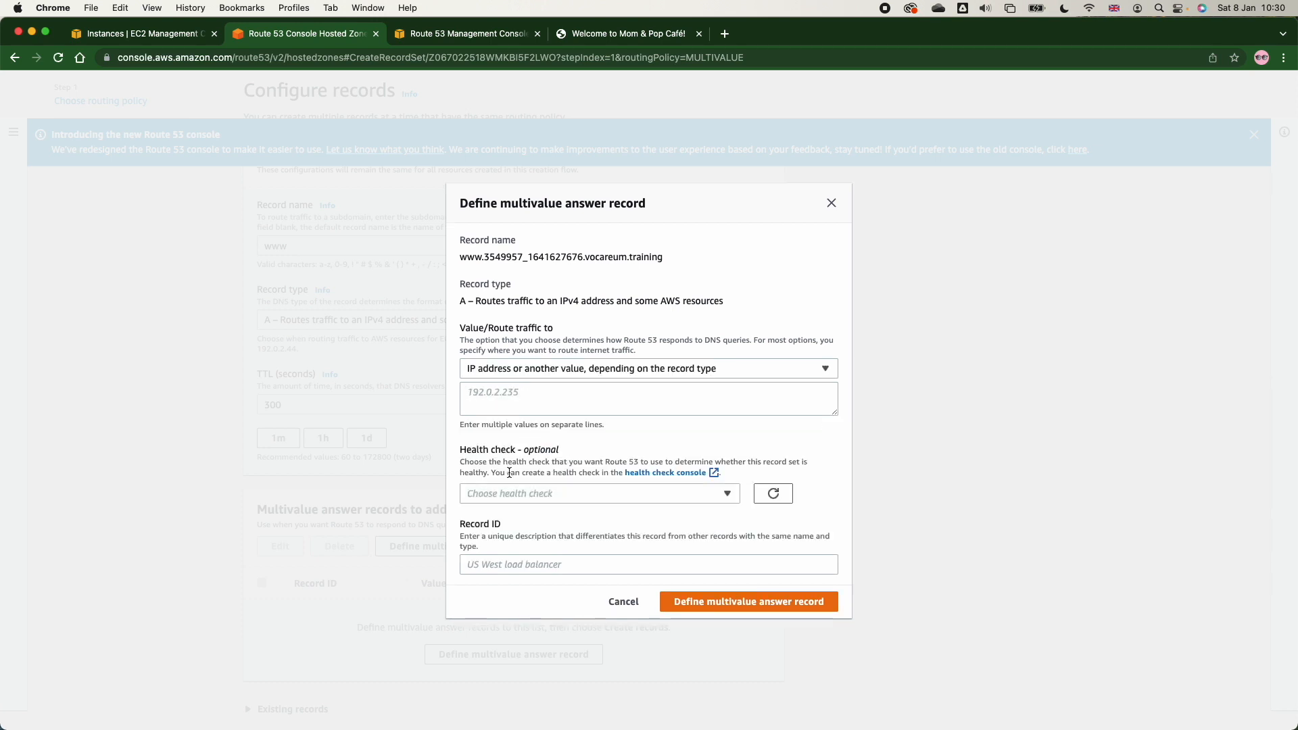
pyautogui.click(503, 399)
# Start the EC2 instance MomPopCafeInstance1
pyautogui.click(143, 33)
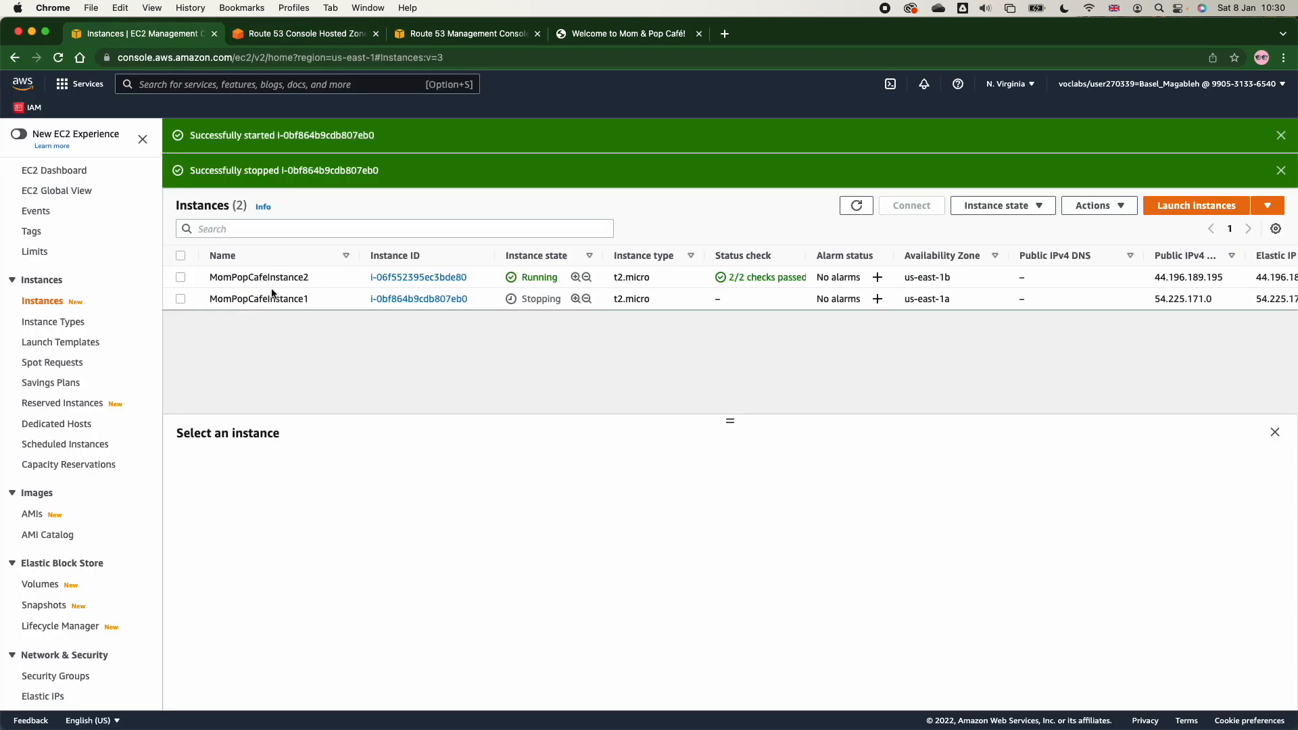
pyautogui.click(181, 299)
pyautogui.click(1018, 205)
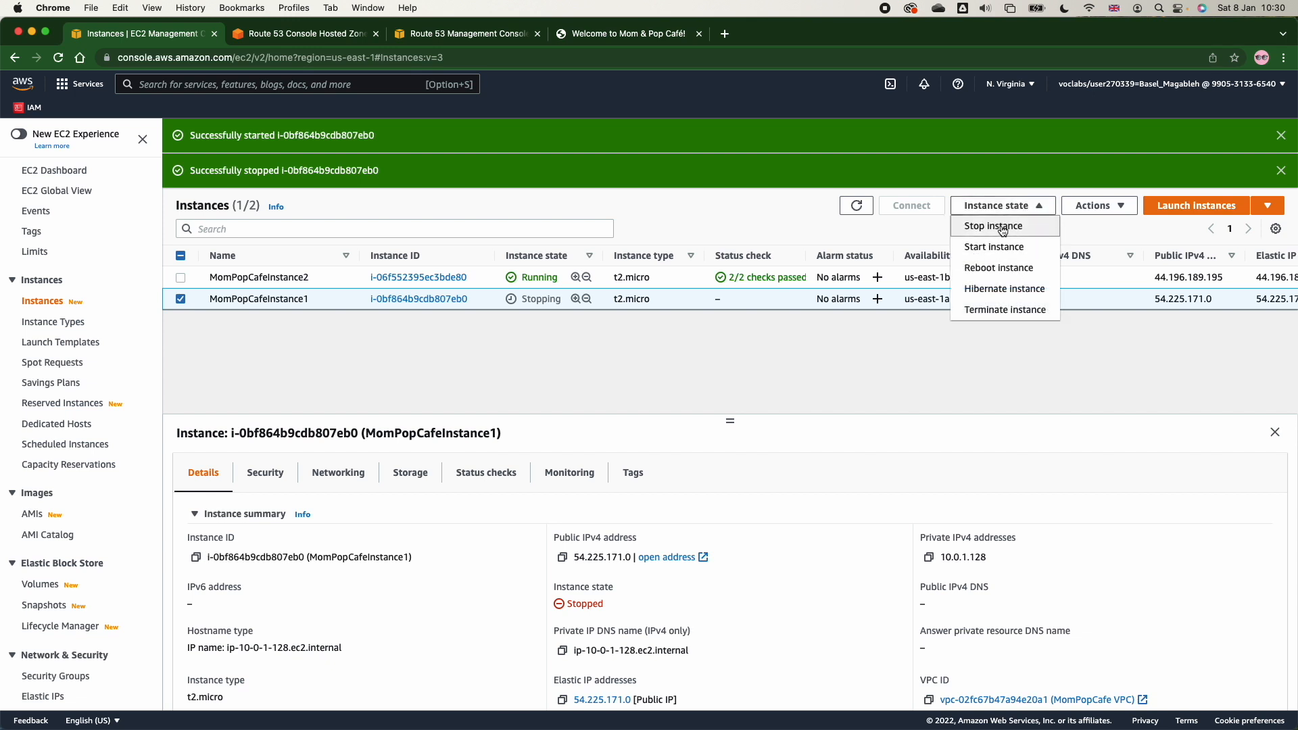
pyautogui.click(1006, 250)
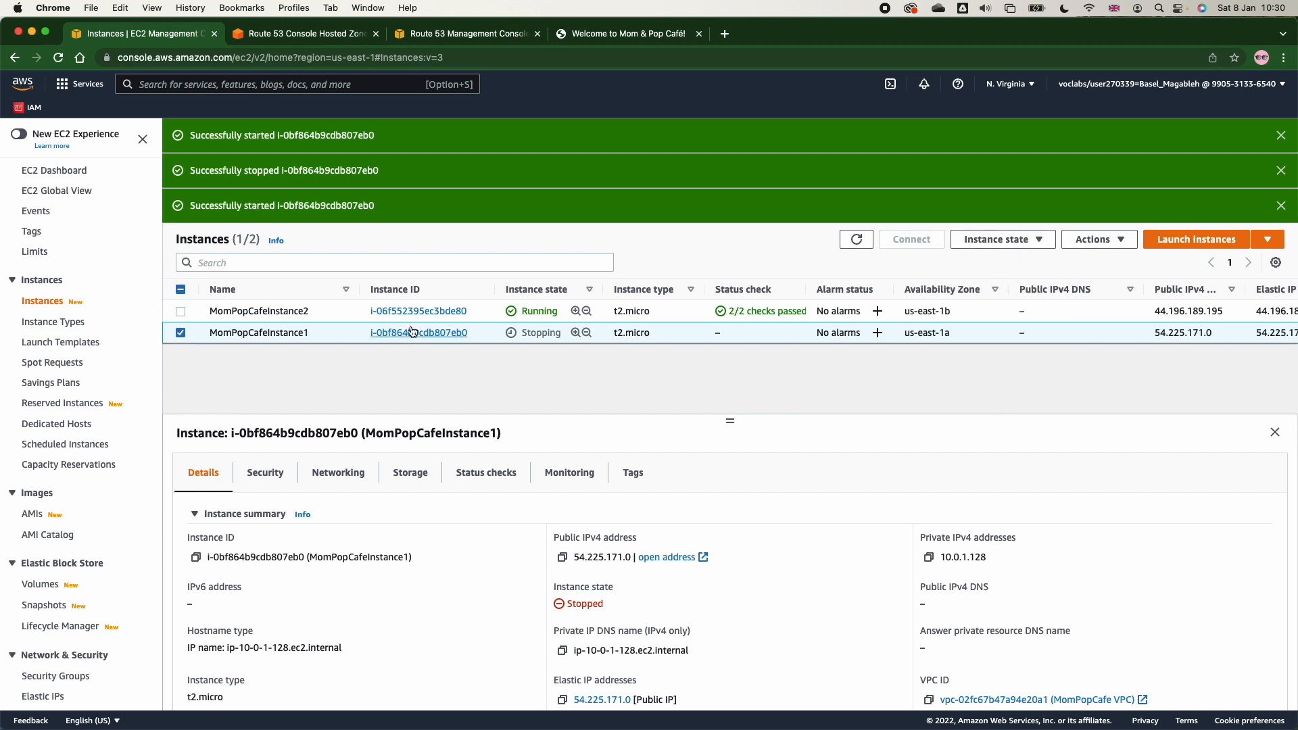
# Copy MomPopCafeInstance2's public IPv4 address and give the multivalue record the values 54.225.171.0 and 44.196.189.195 with the Primary health check
pyautogui.click(181, 332)
pyautogui.click(180, 312)
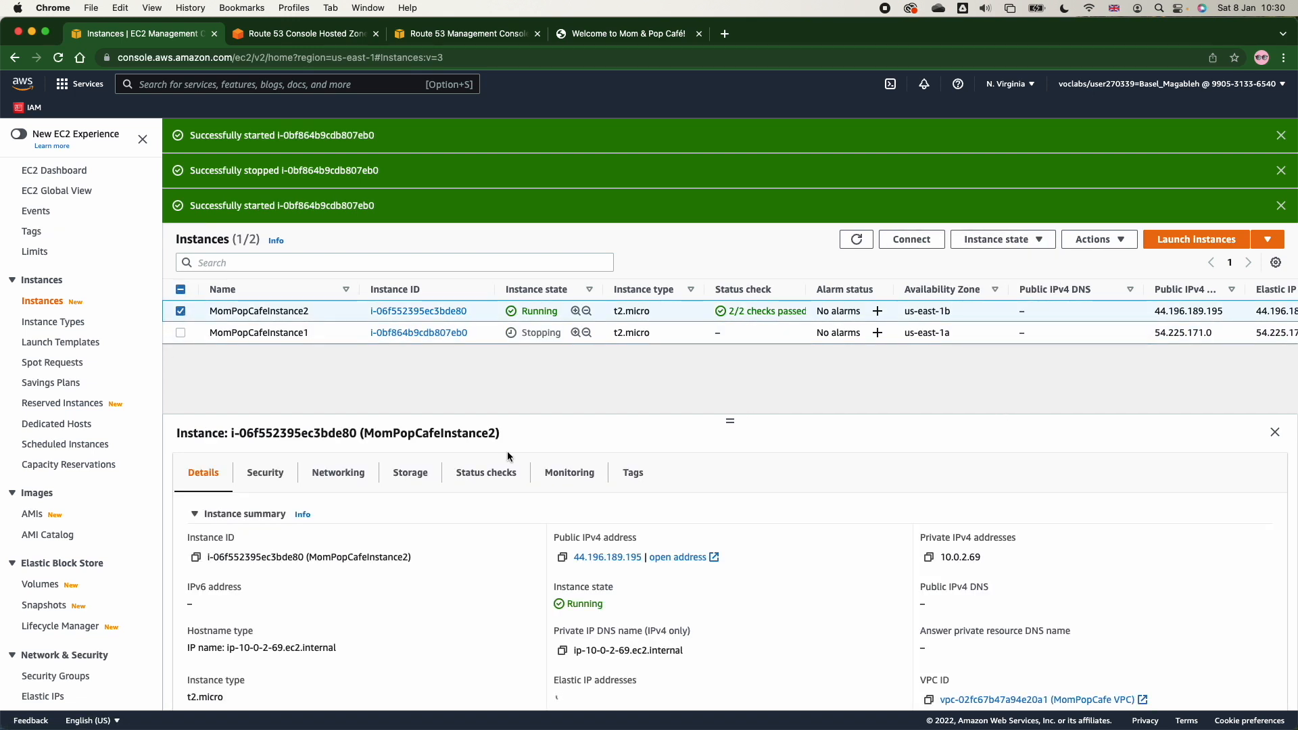
pyautogui.click(562, 557)
pyautogui.click(290, 35)
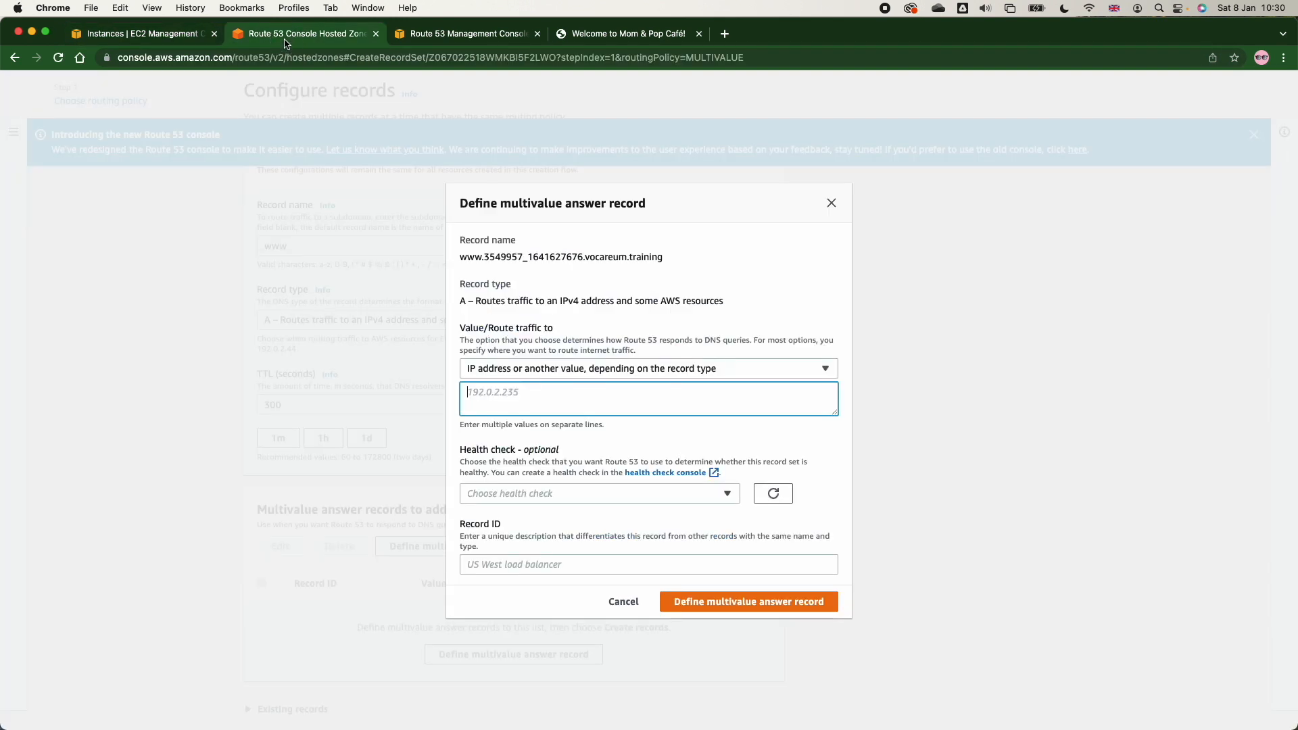
pyautogui.click(573, 399)
pyautogui.press('super+v')
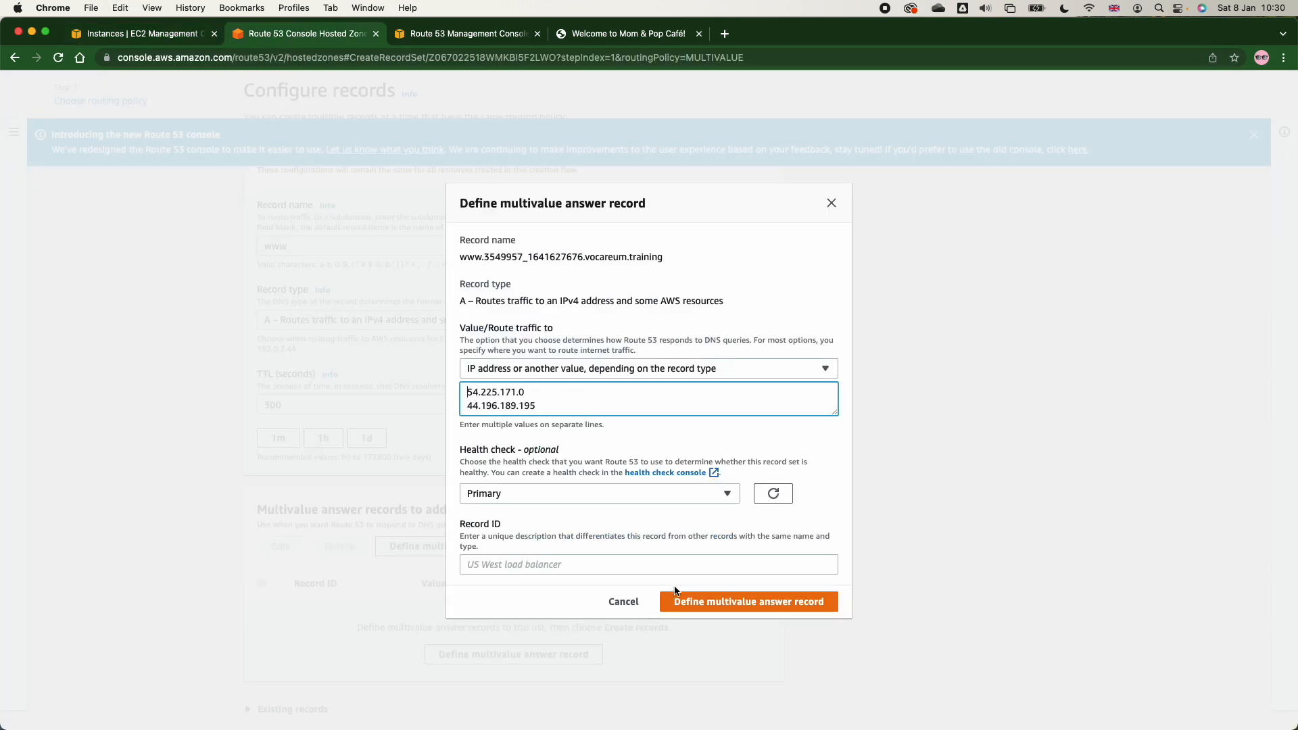
# Define the multivalue answer record with the record ID baz-m-333 and try to create it in the hosted zone
pyautogui.click(604, 564)
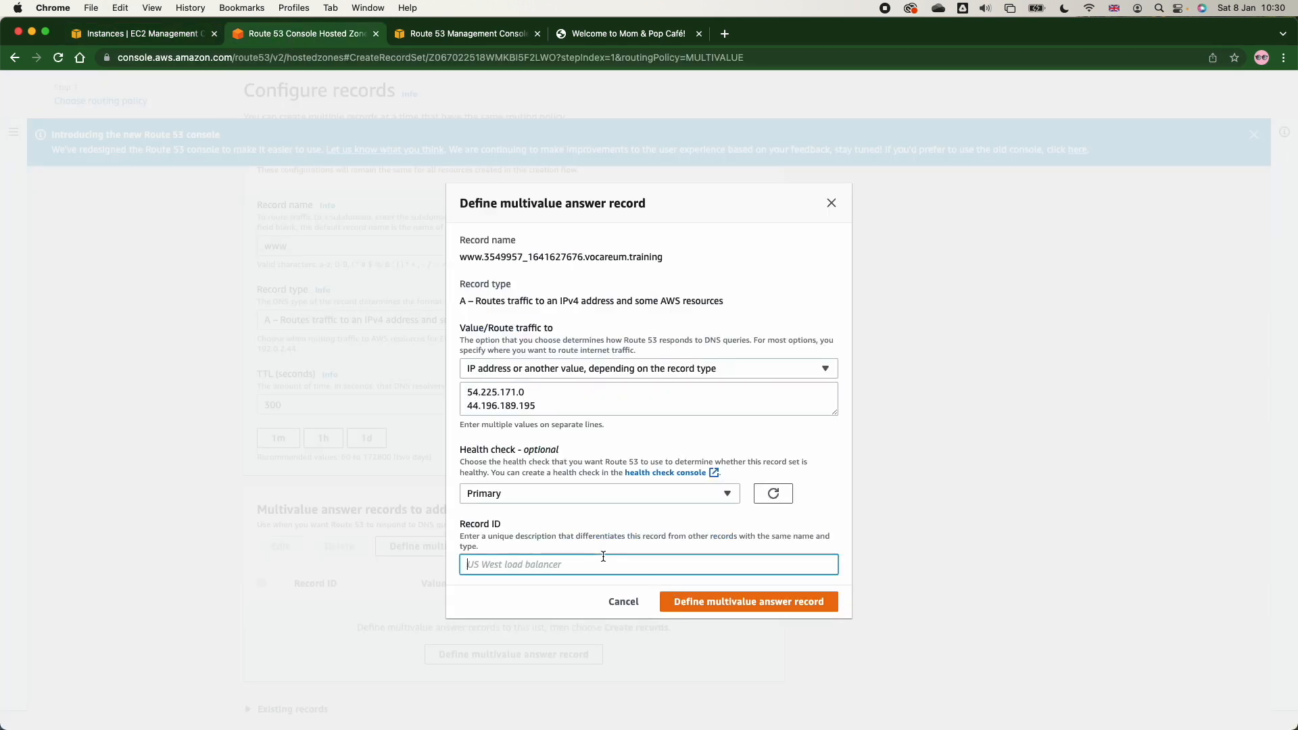
pyautogui.write('baz-m-333')
pyautogui.click(729, 604)
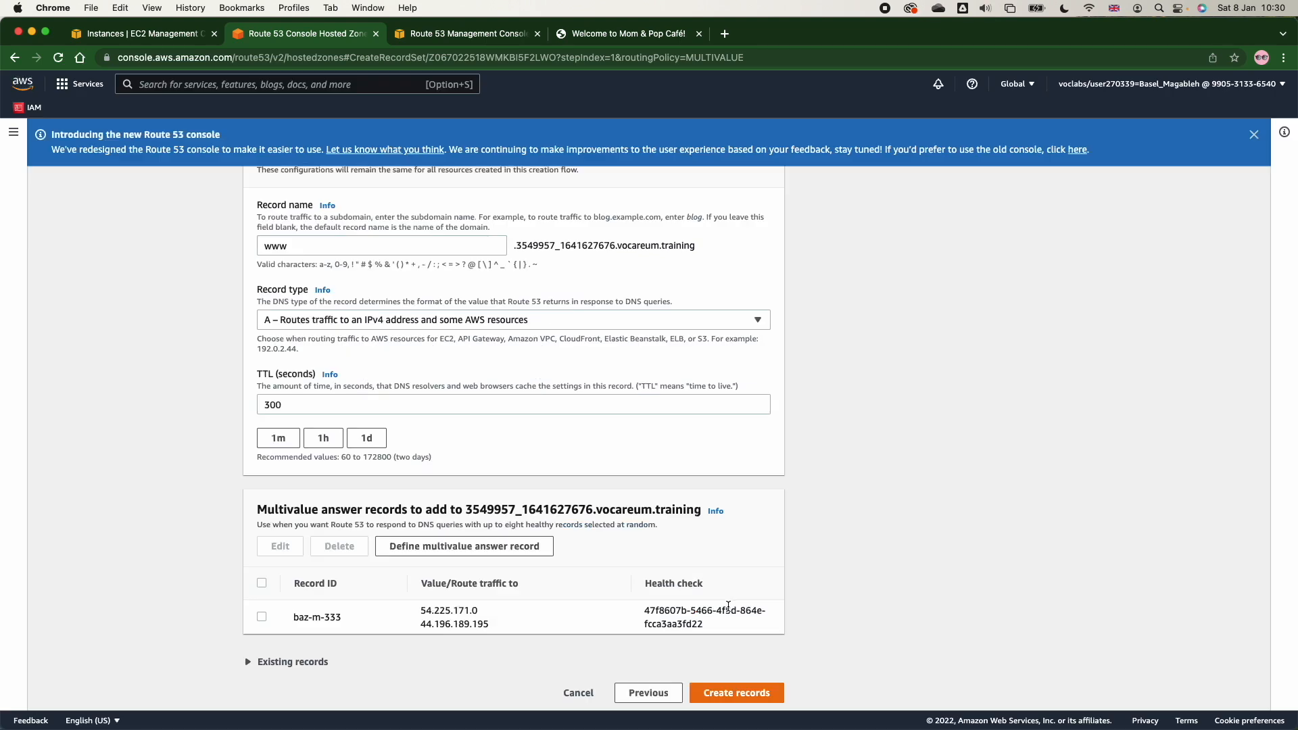
pyautogui.click(734, 693)
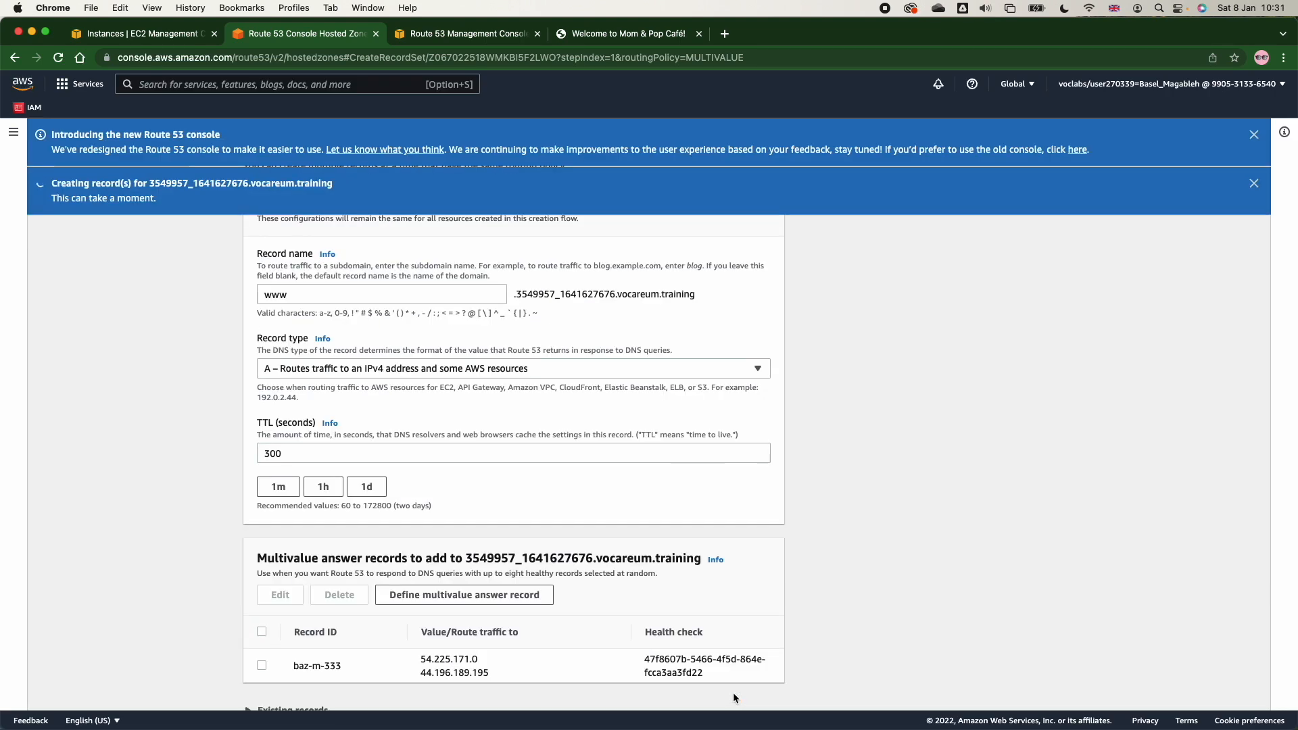
# Edit record baz-m-333 to remove the value 44.196.189.195, leaving only 54.225.171.0
pyautogui.scroll(-2, 683, 575)
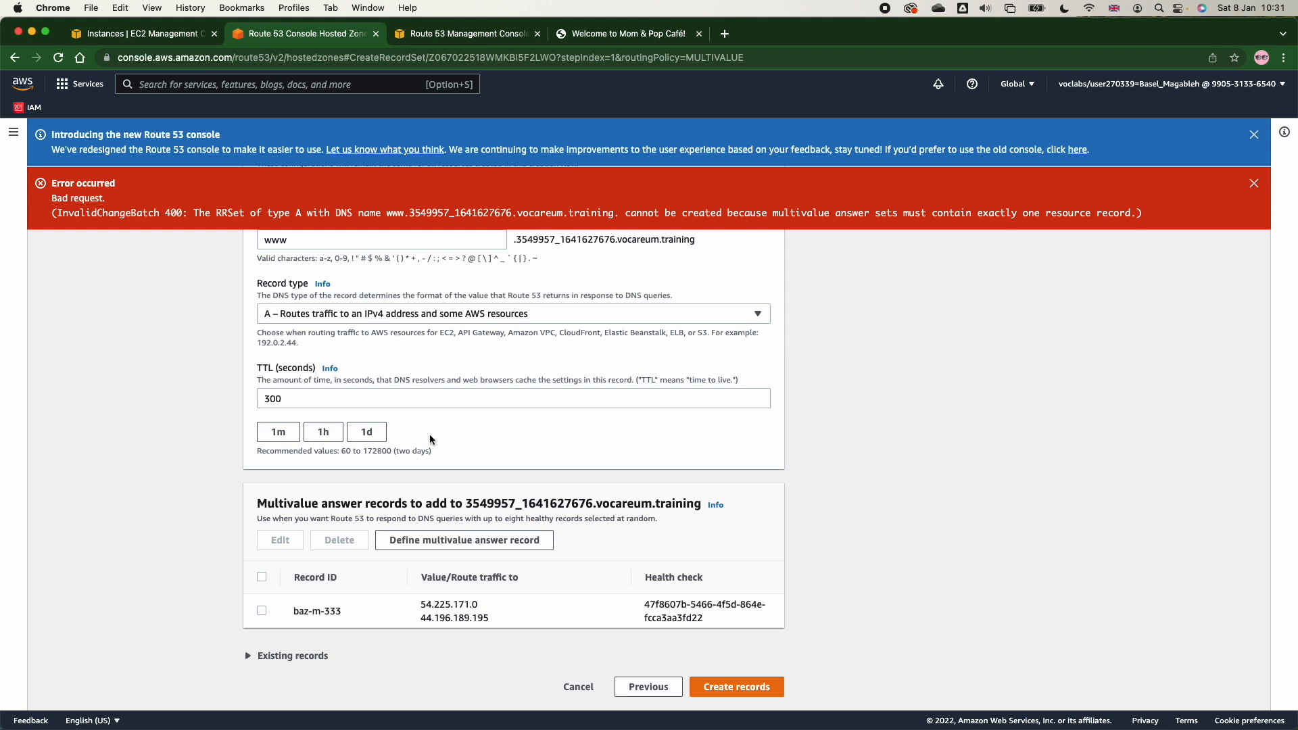
pyautogui.click(261, 611)
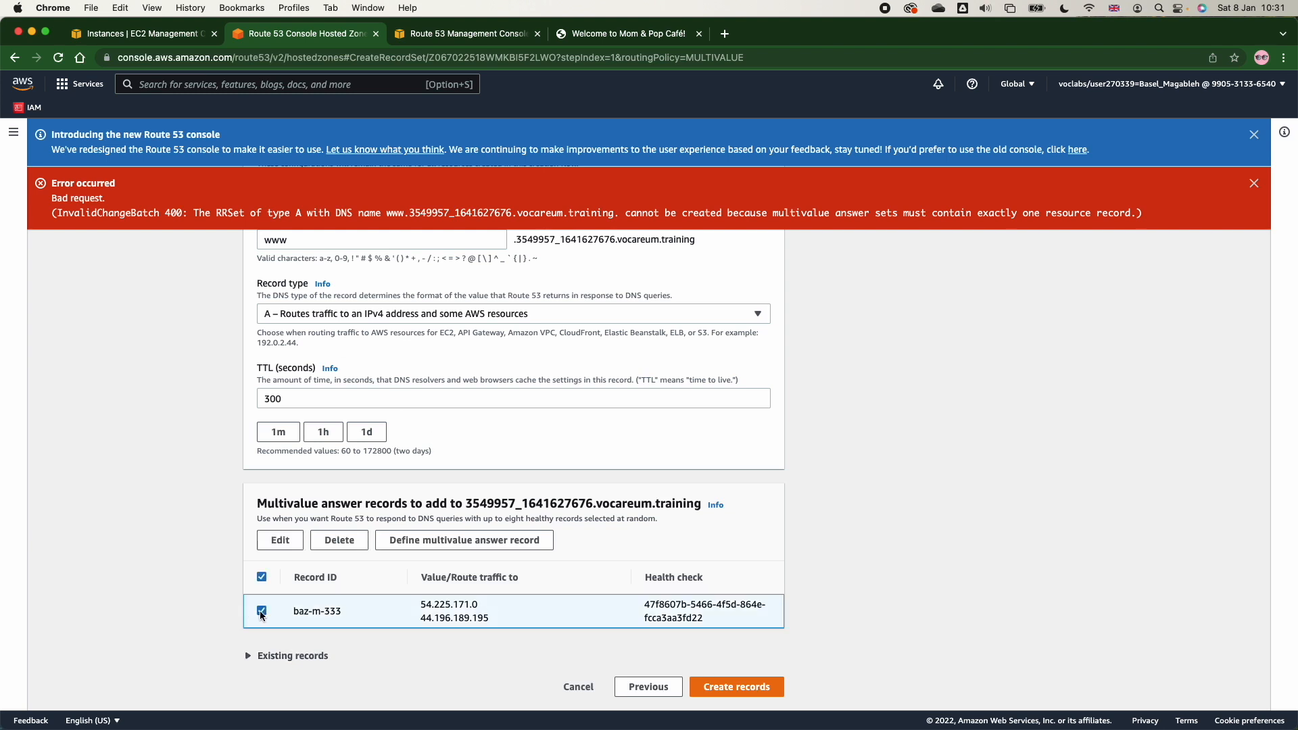
pyautogui.click(280, 540)
pyautogui.moveTo(549, 406)
pyautogui.mouseDown()
pyautogui.moveTo(382, 403)
pyautogui.moveTo(398, 410)
pyautogui.mouseUp()
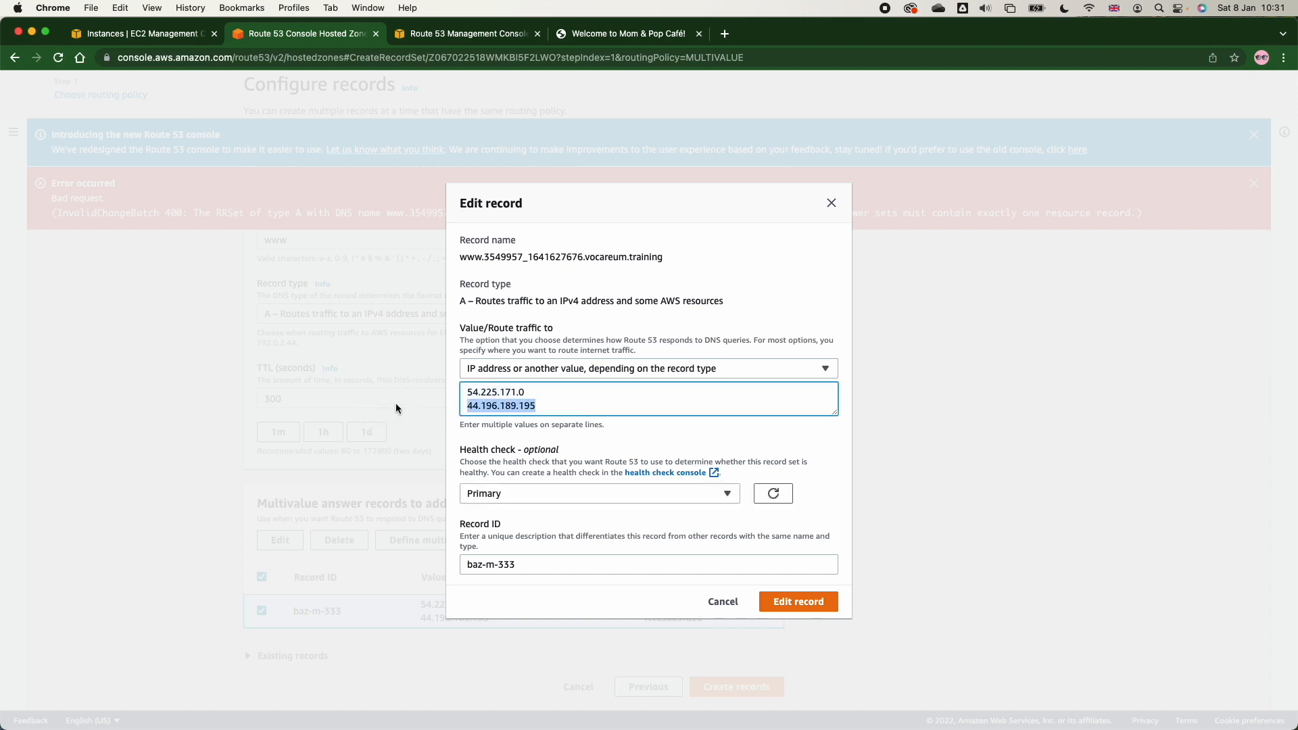
pyautogui.press('BackSpace')
pyautogui.click(802, 602)
# Define a second multivalue answer record, mu-8882, for 44.196.189.195 without a health check, and create both records
pyautogui.click(467, 541)
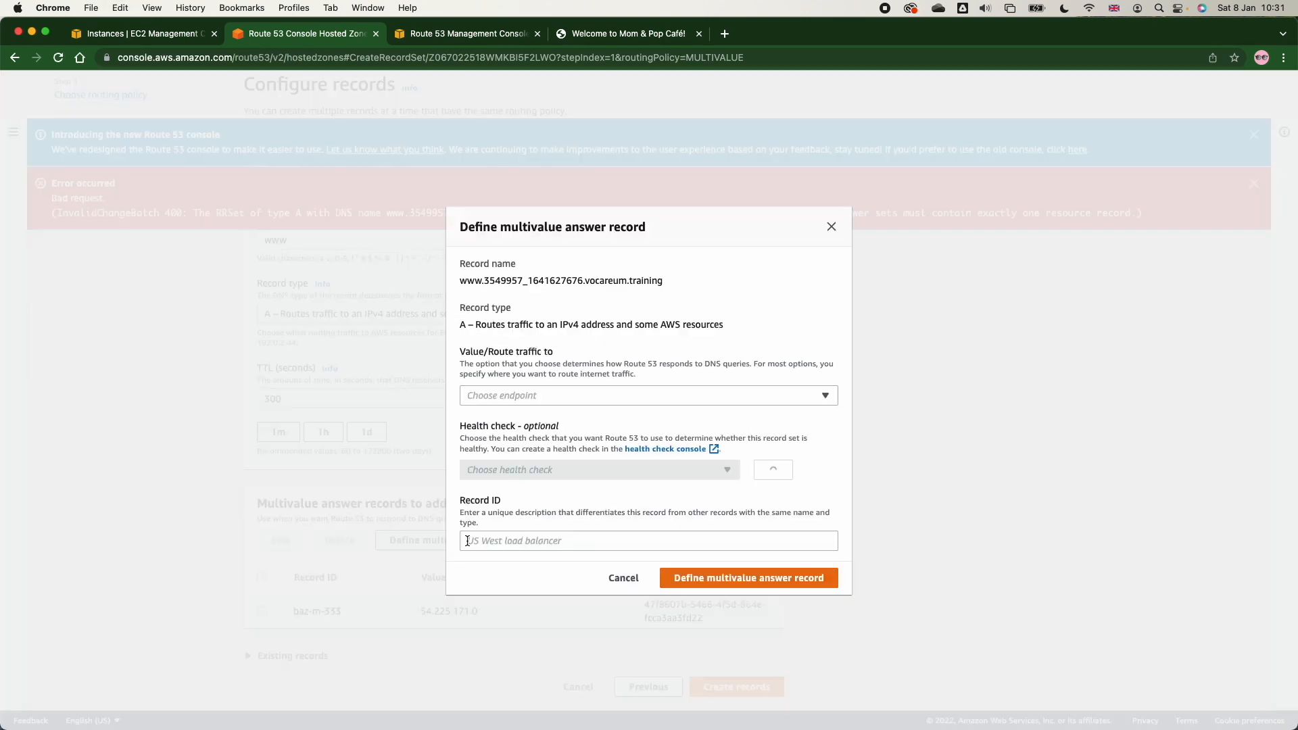
pyautogui.click(489, 397)
pyautogui.click(494, 443)
pyautogui.click(490, 402)
pyautogui.press('super+v')
pyautogui.click(524, 493)
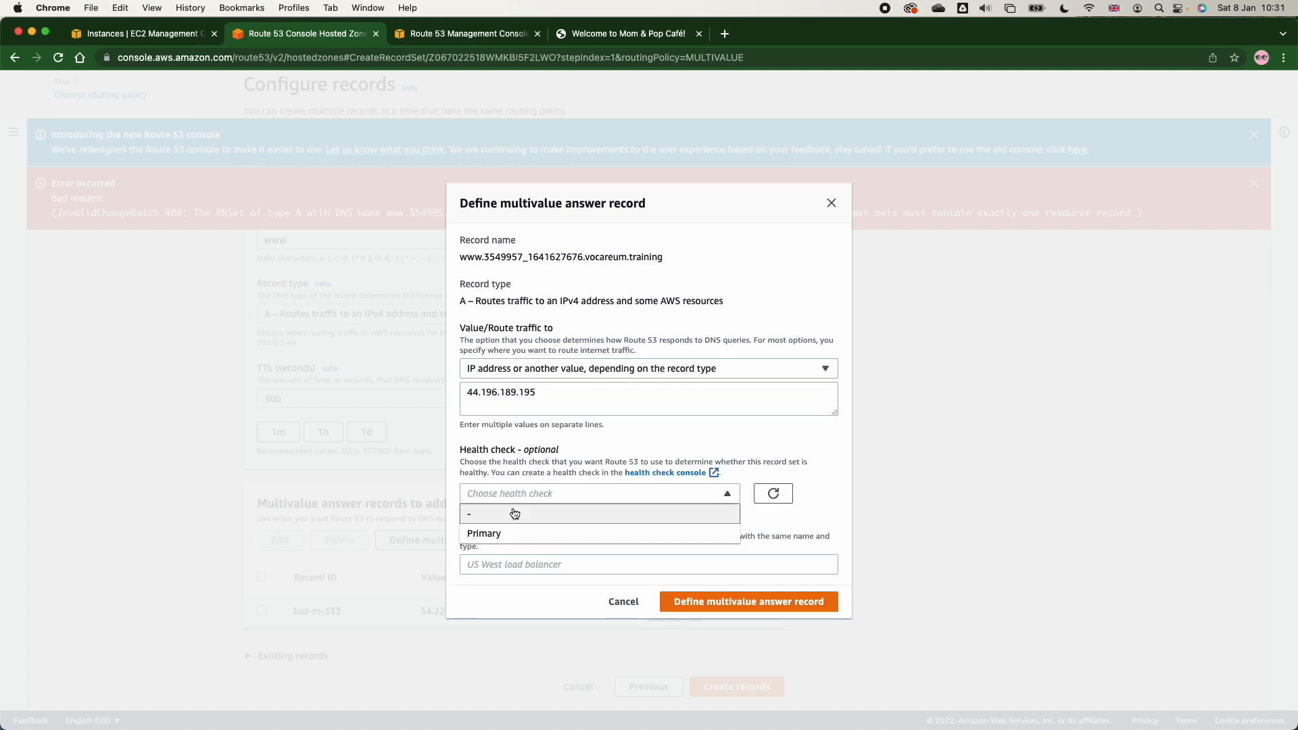
pyautogui.click(699, 602)
pyautogui.scroll(-1, 699, 602)
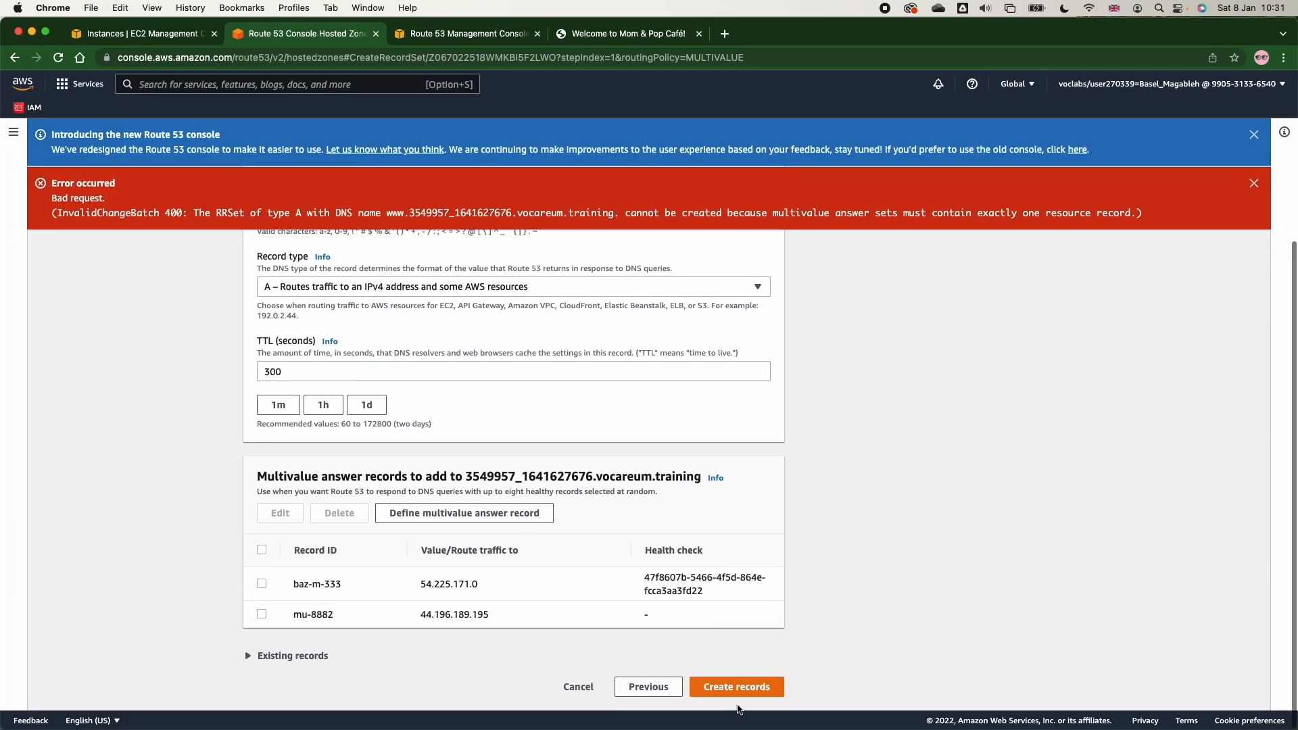
pyautogui.click(734, 689)
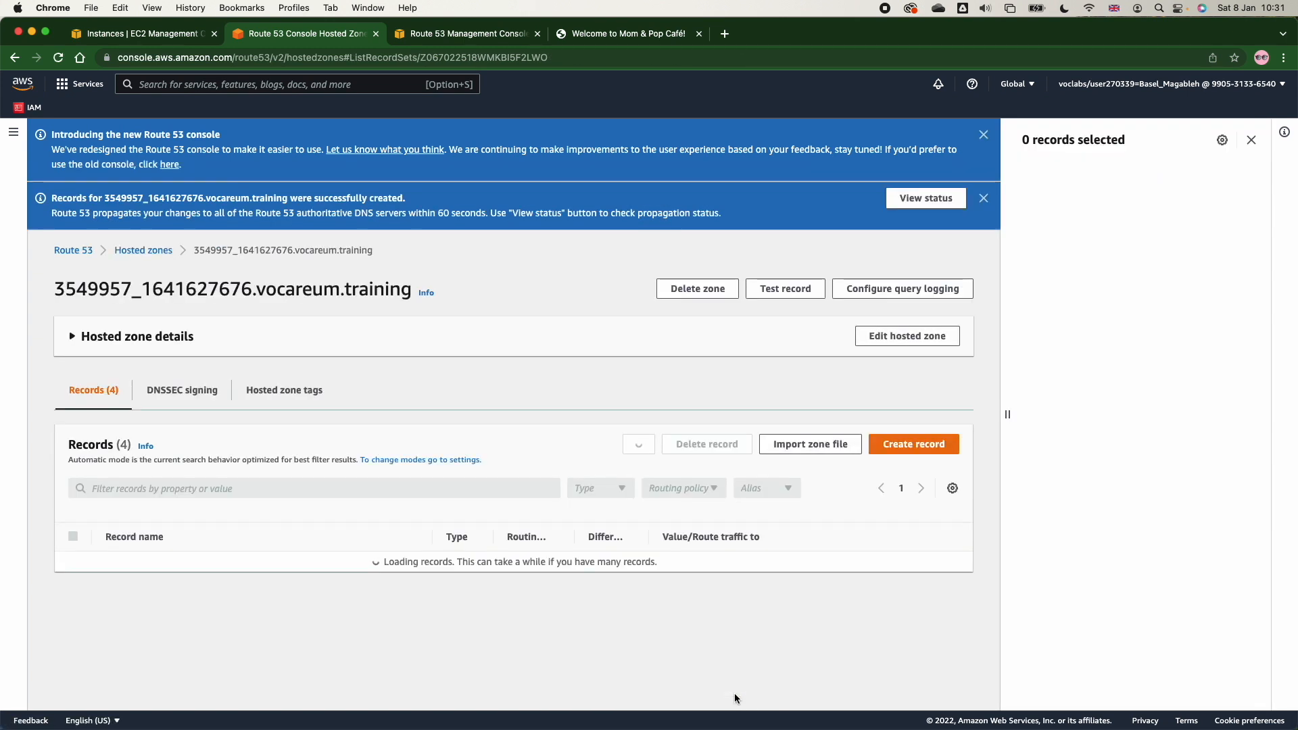
# Reload the Mom & Pop Café page several times and check which server answers
pyautogui.click(623, 33)
pyautogui.click(59, 61)
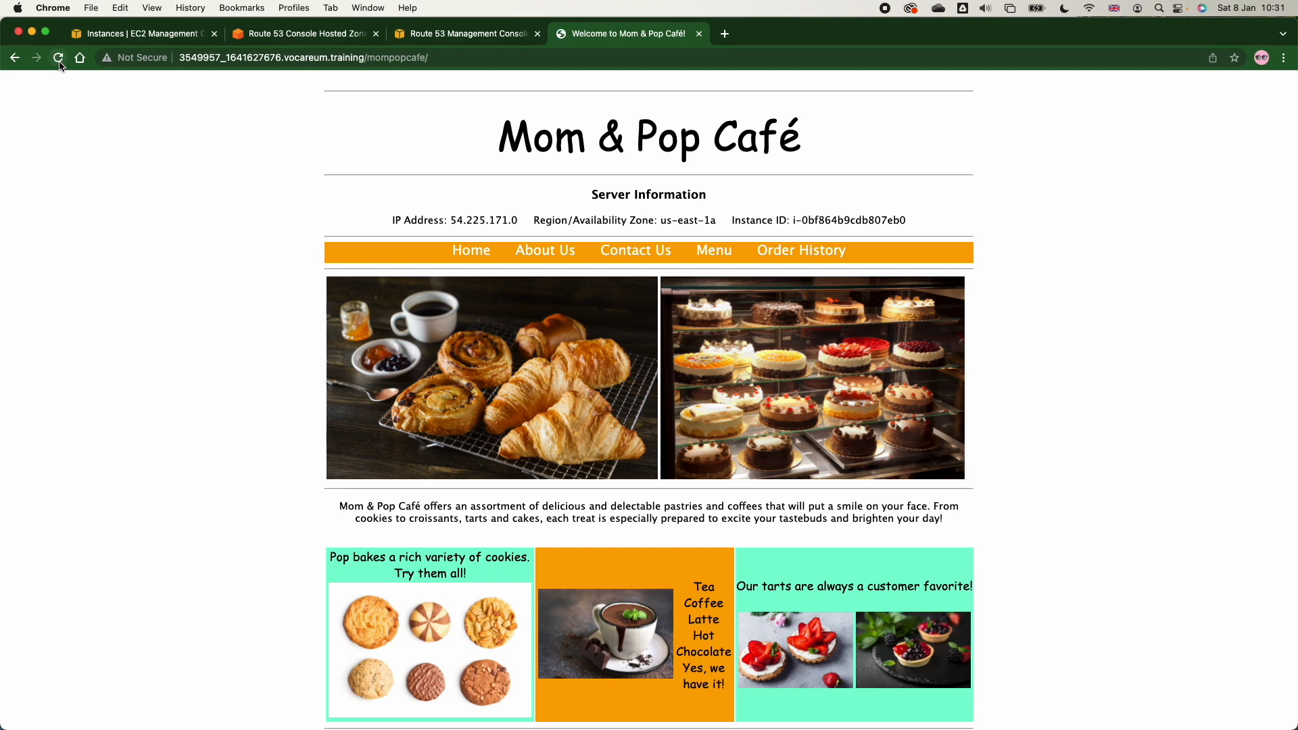
pyautogui.click(59, 61)
pyautogui.click(59, 61)
pyautogui.click(59, 60)
pyautogui.click(59, 61)
# Open the Mom & Pop Café address in a new Incognito window
pyautogui.click(346, 59)
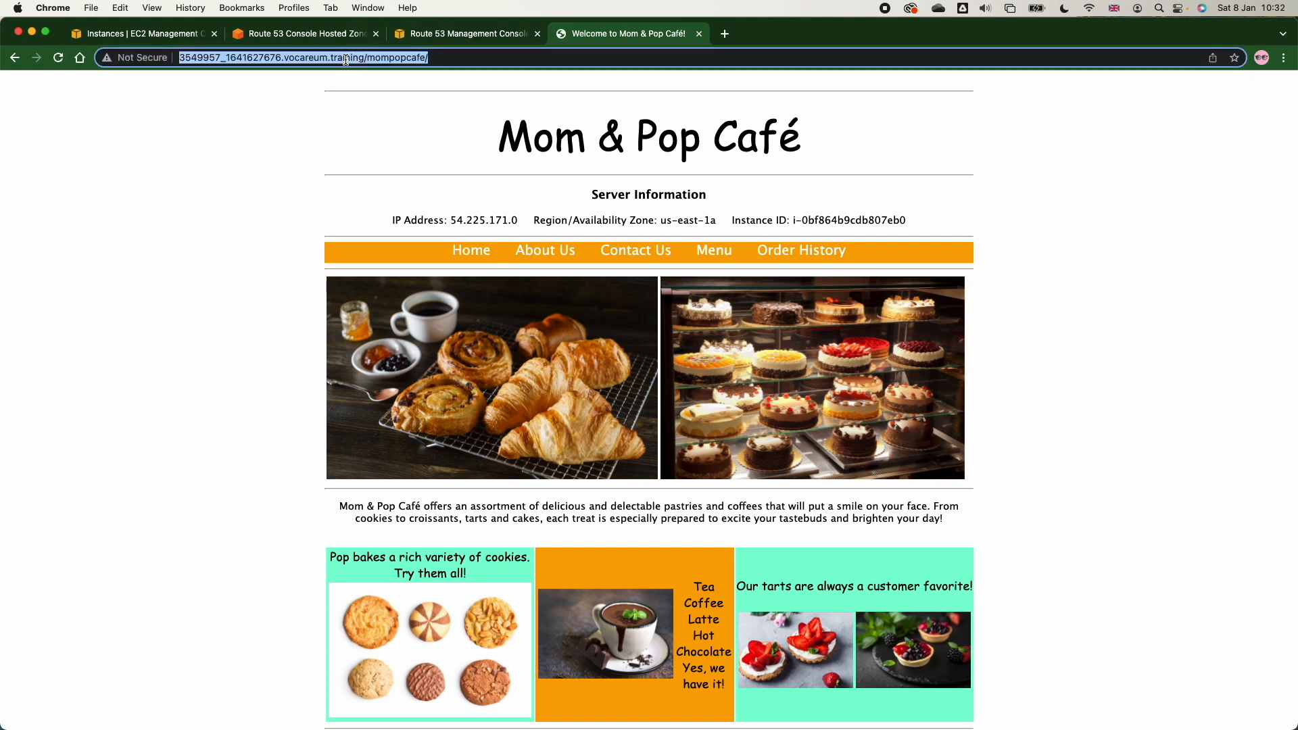
pyautogui.click(1284, 58)
pyautogui.click(1151, 120)
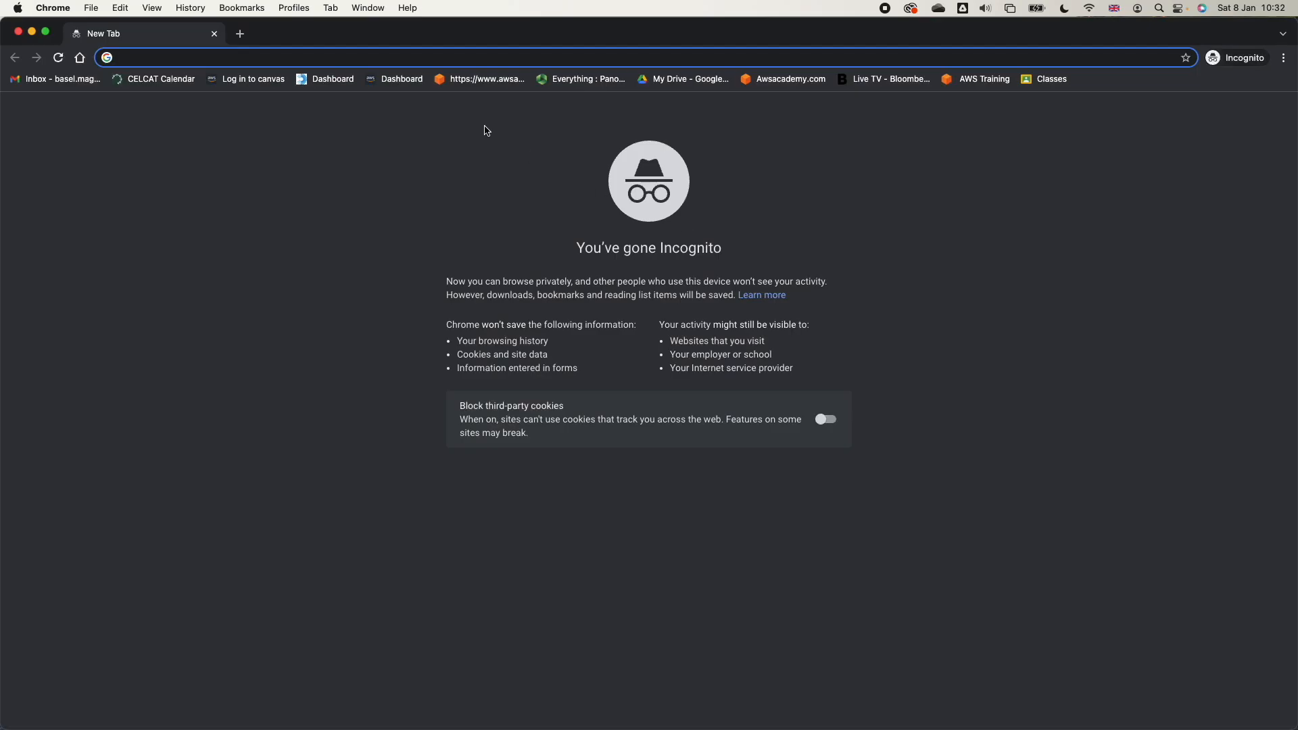
pyautogui.press('super+v')
pyautogui.write(']')
pyautogui.press('BackSpace')
pyautogui.press('Return')
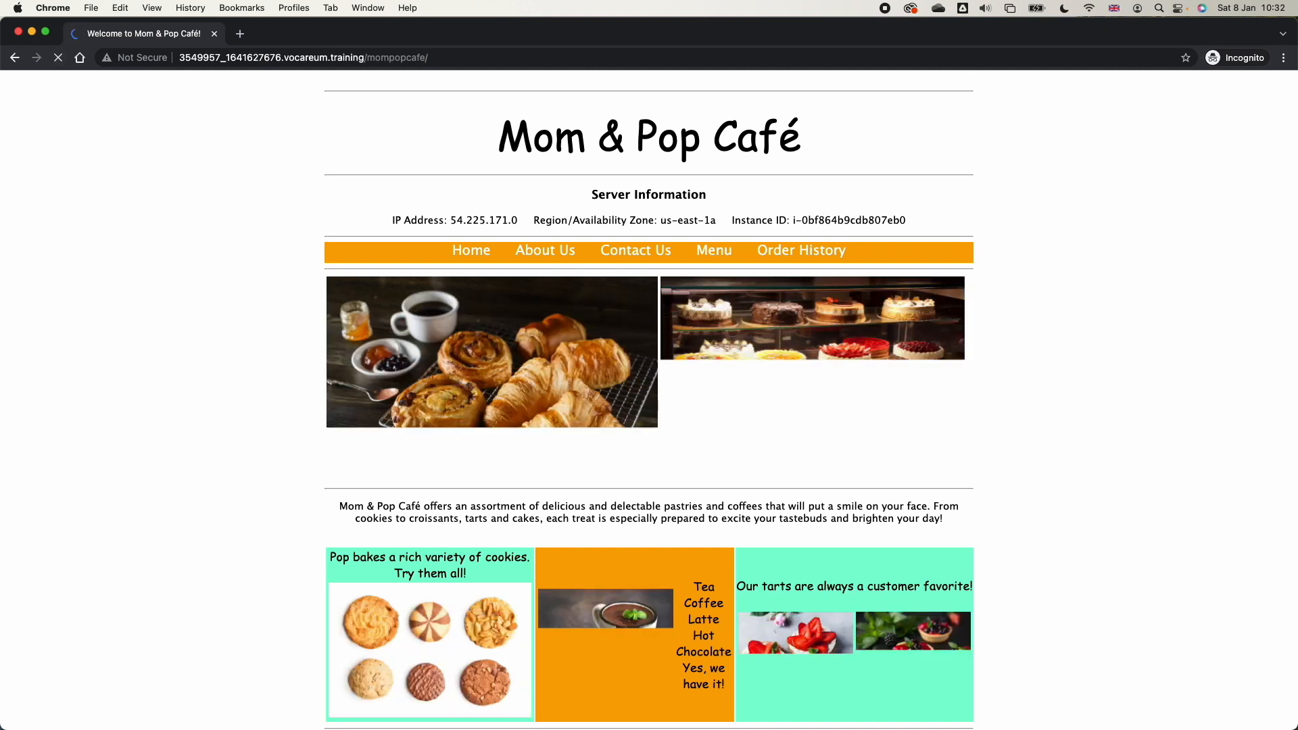
# Disconnect HolaVPN from its India location and close its window to return to the browser
pyautogui.press('super+Tab')
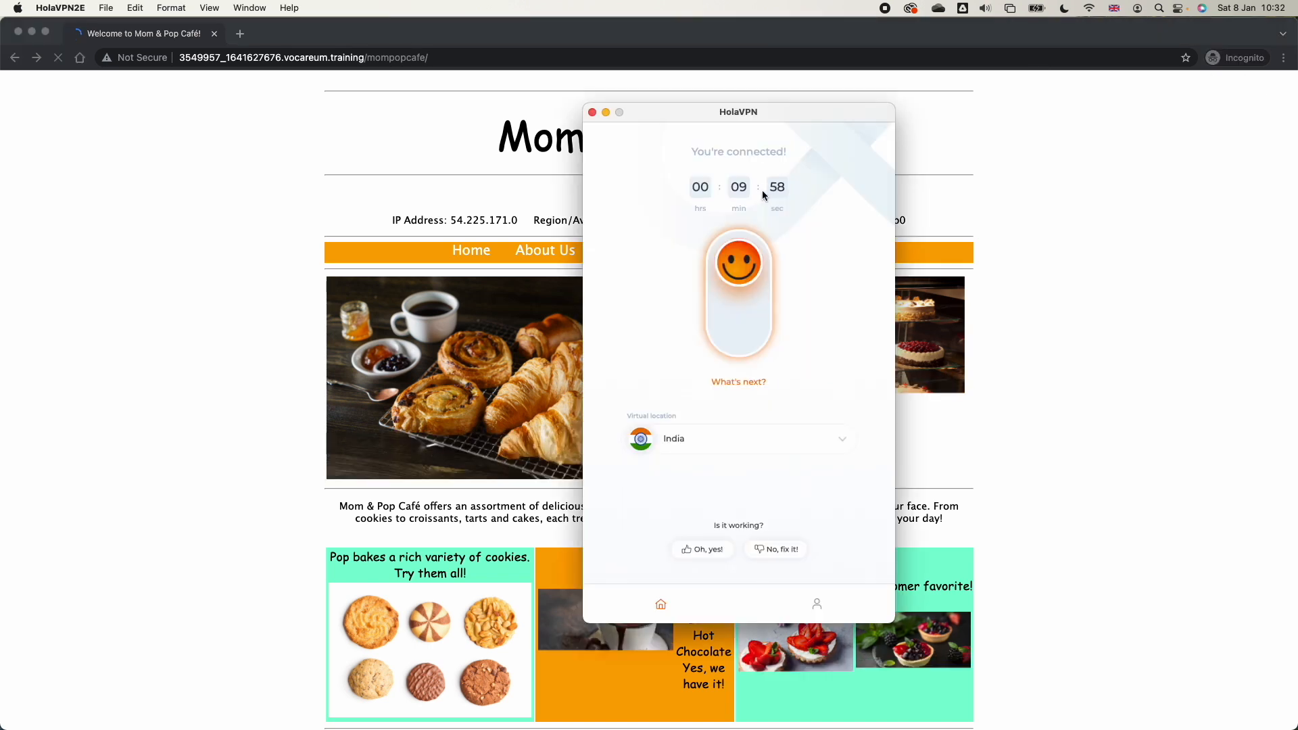
pyautogui.click(736, 298)
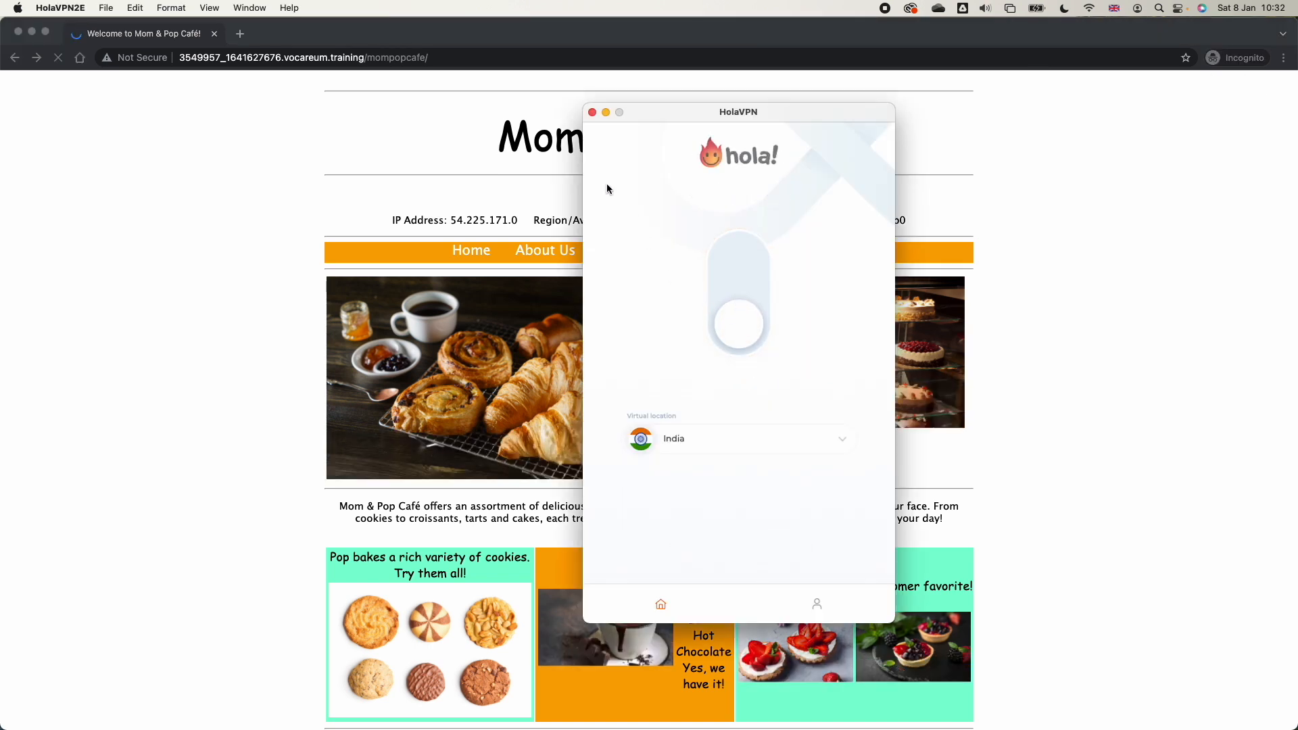
pyautogui.click(592, 112)
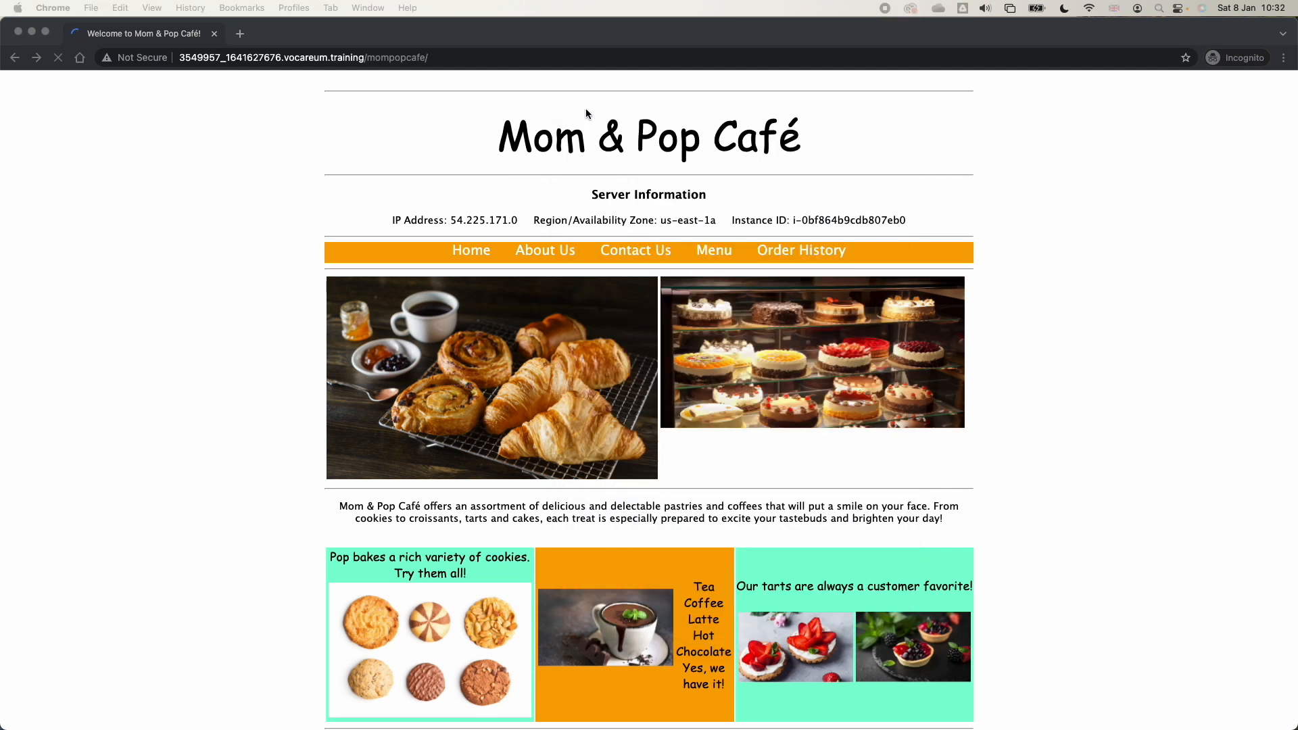
pyautogui.click(32, 31)
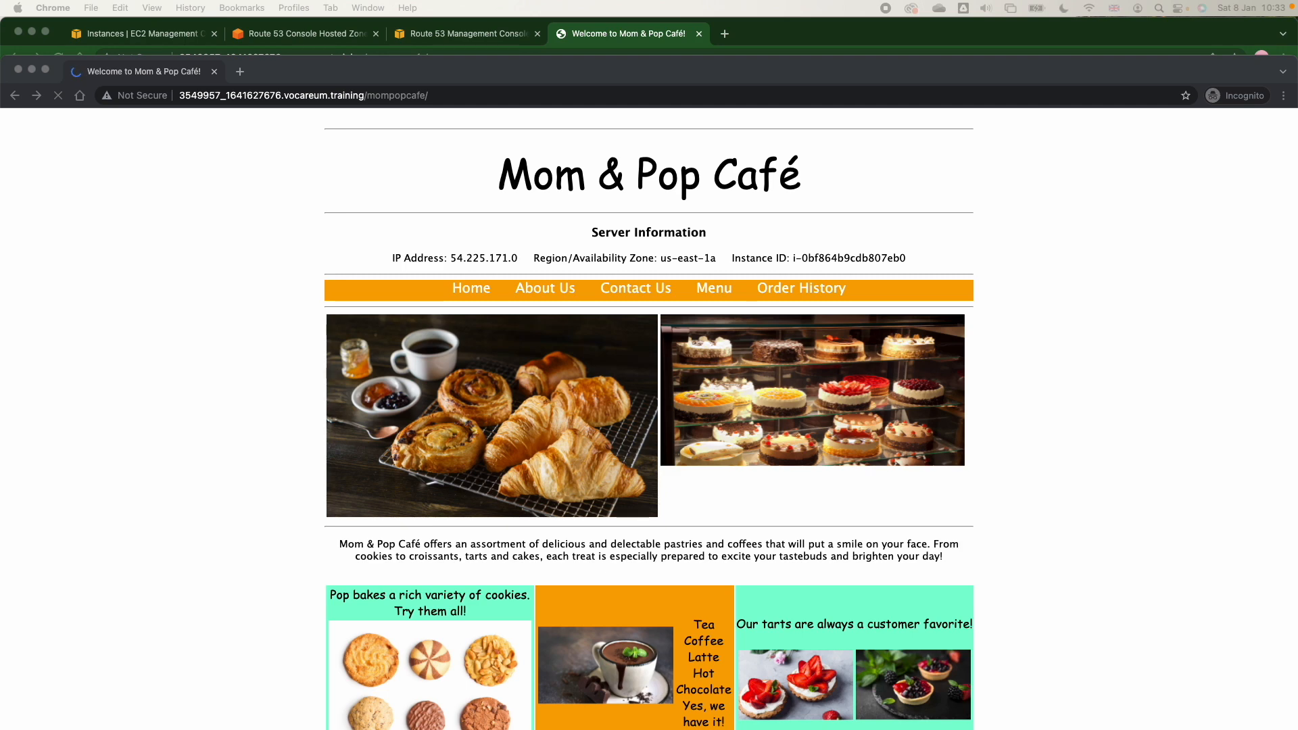
# Place the Brave window below the Incognito page's server information, compare their availability zones, and reload the café page in Brave
pyautogui.moveTo(1297, 64); pyautogui.dragTo(554, 156)
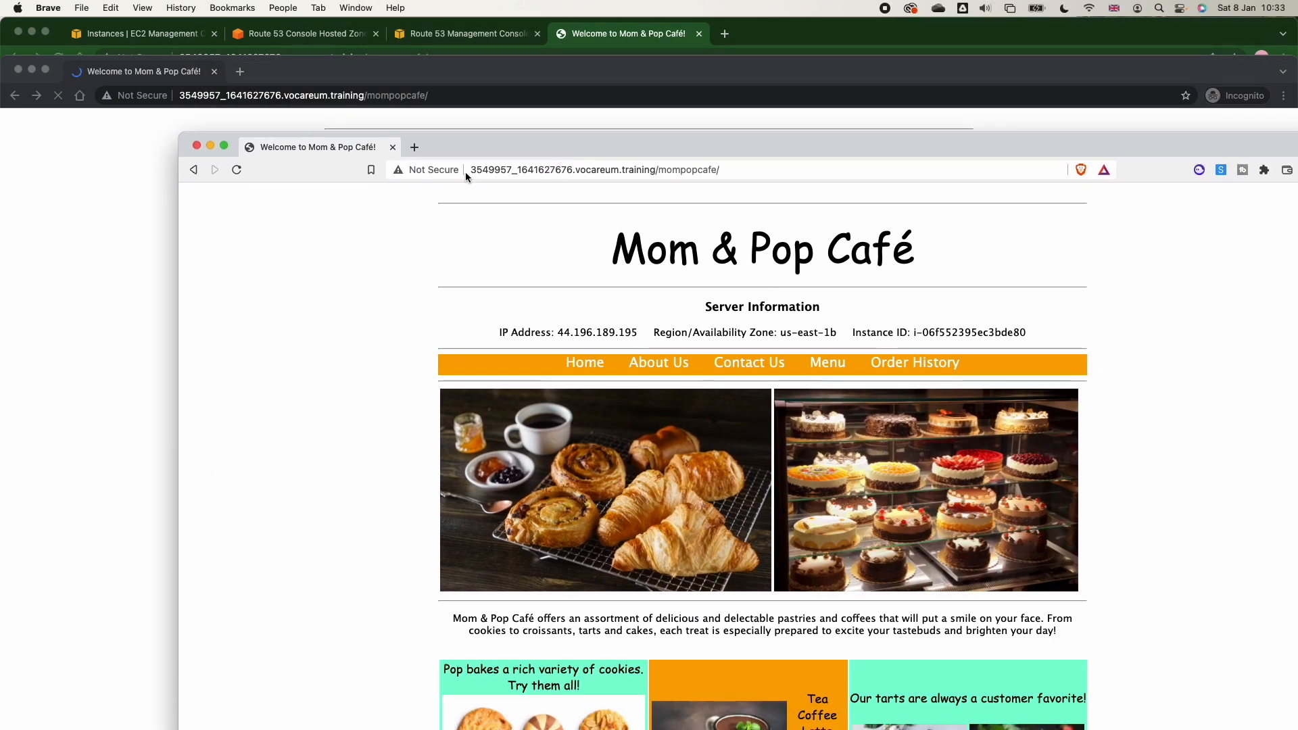
pyautogui.click(798, 330)
pyautogui.doubleClick(800, 331)
pyautogui.moveTo(678, 153); pyautogui.dragTo(612, 312)
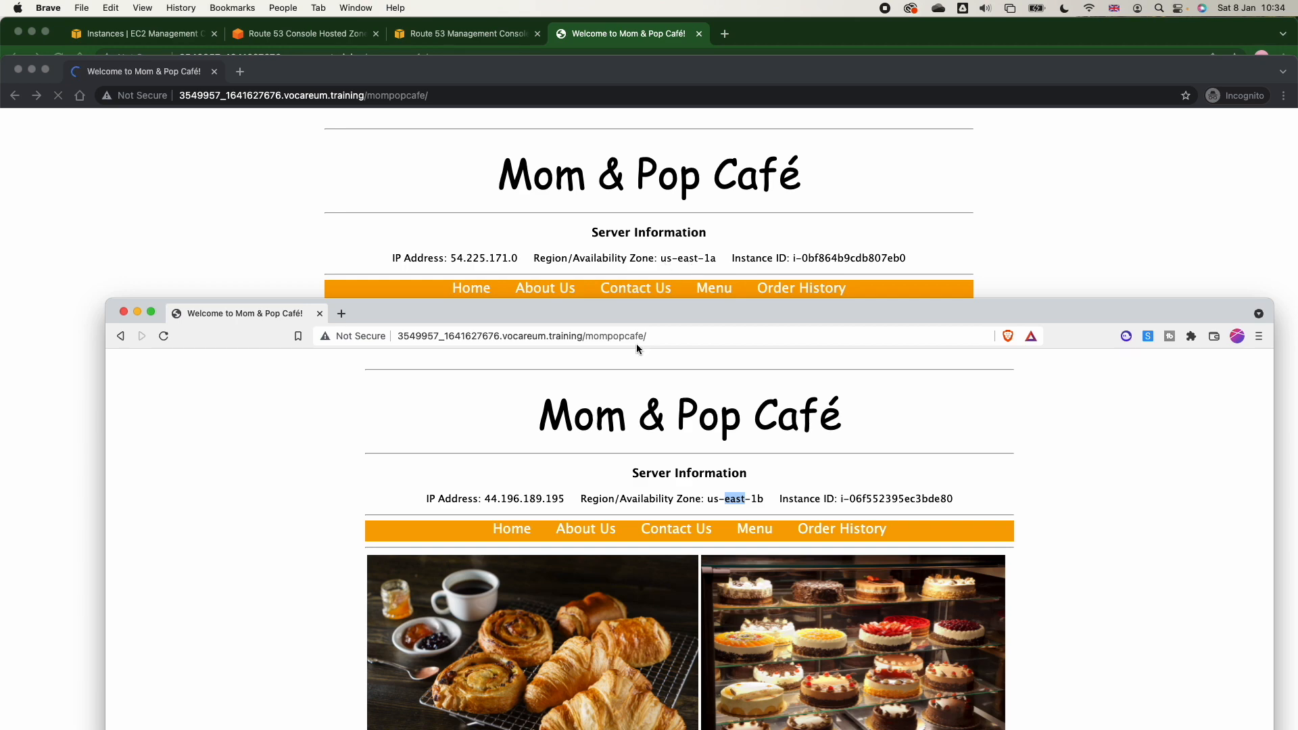
pyautogui.click(164, 336)
pyautogui.click(67, 139)
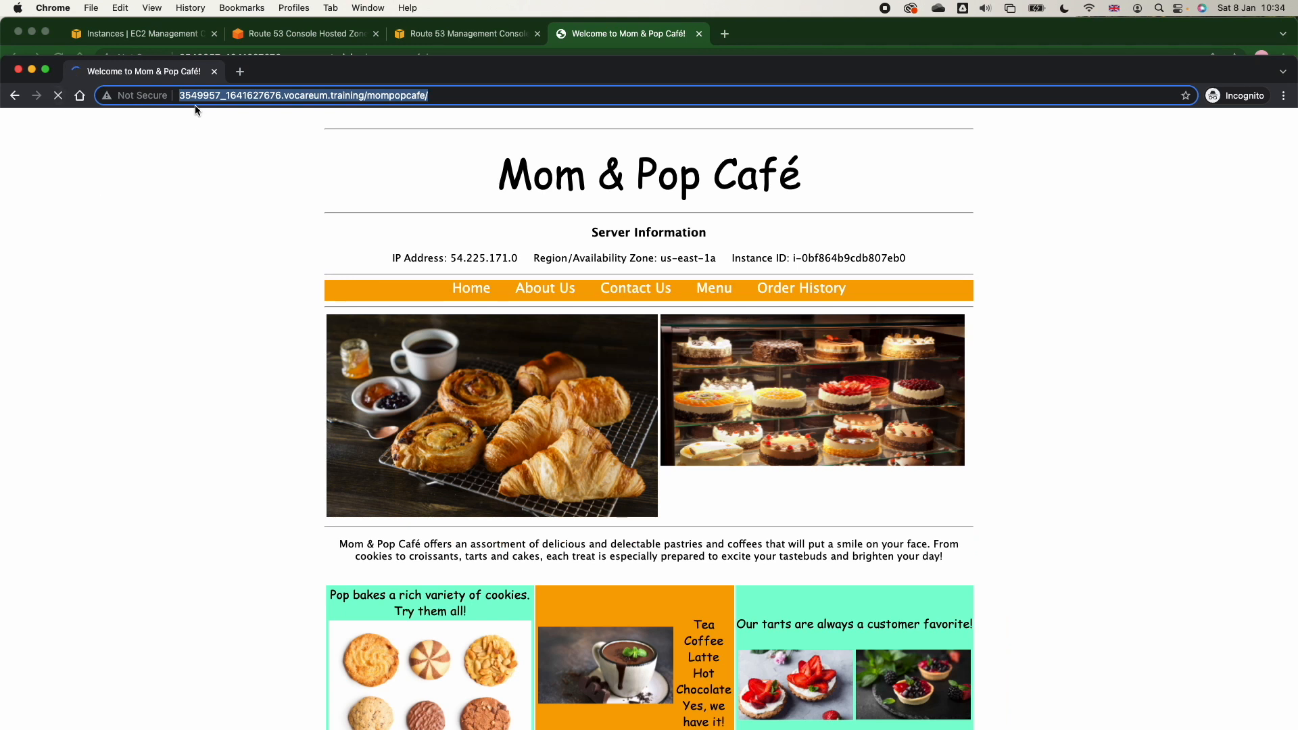